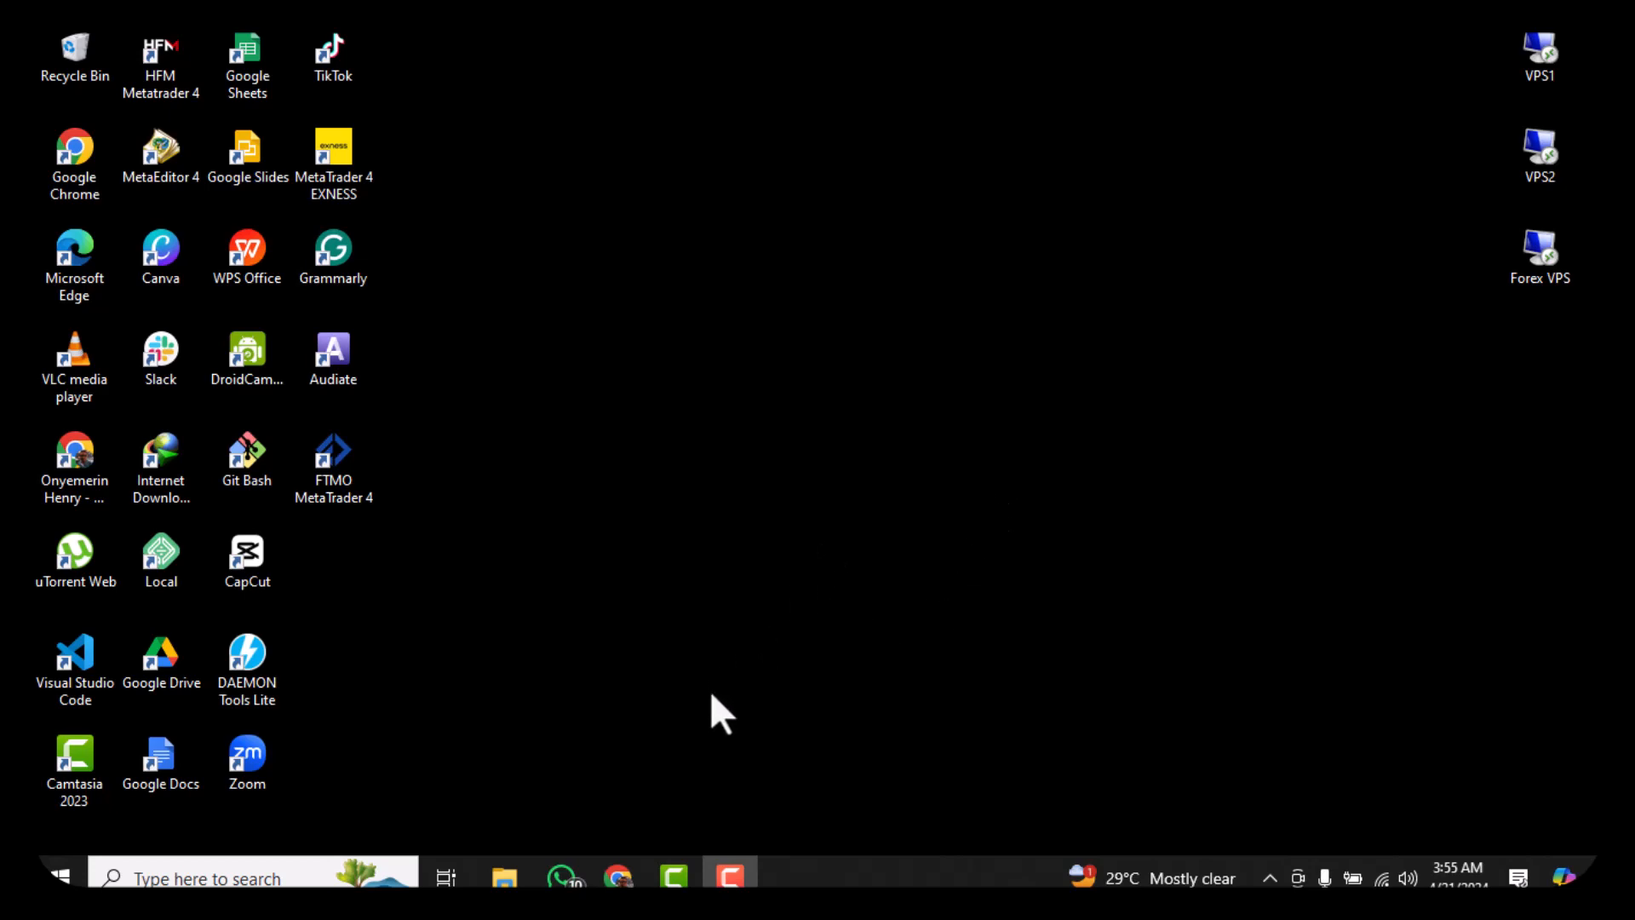
# Download the XAMPP 8.2.12 Windows 64-bit installer, using the manual 'click here' link as a retry
pyautogui.click(632, 872)
pyautogui.scroll(-1, 750, 545)
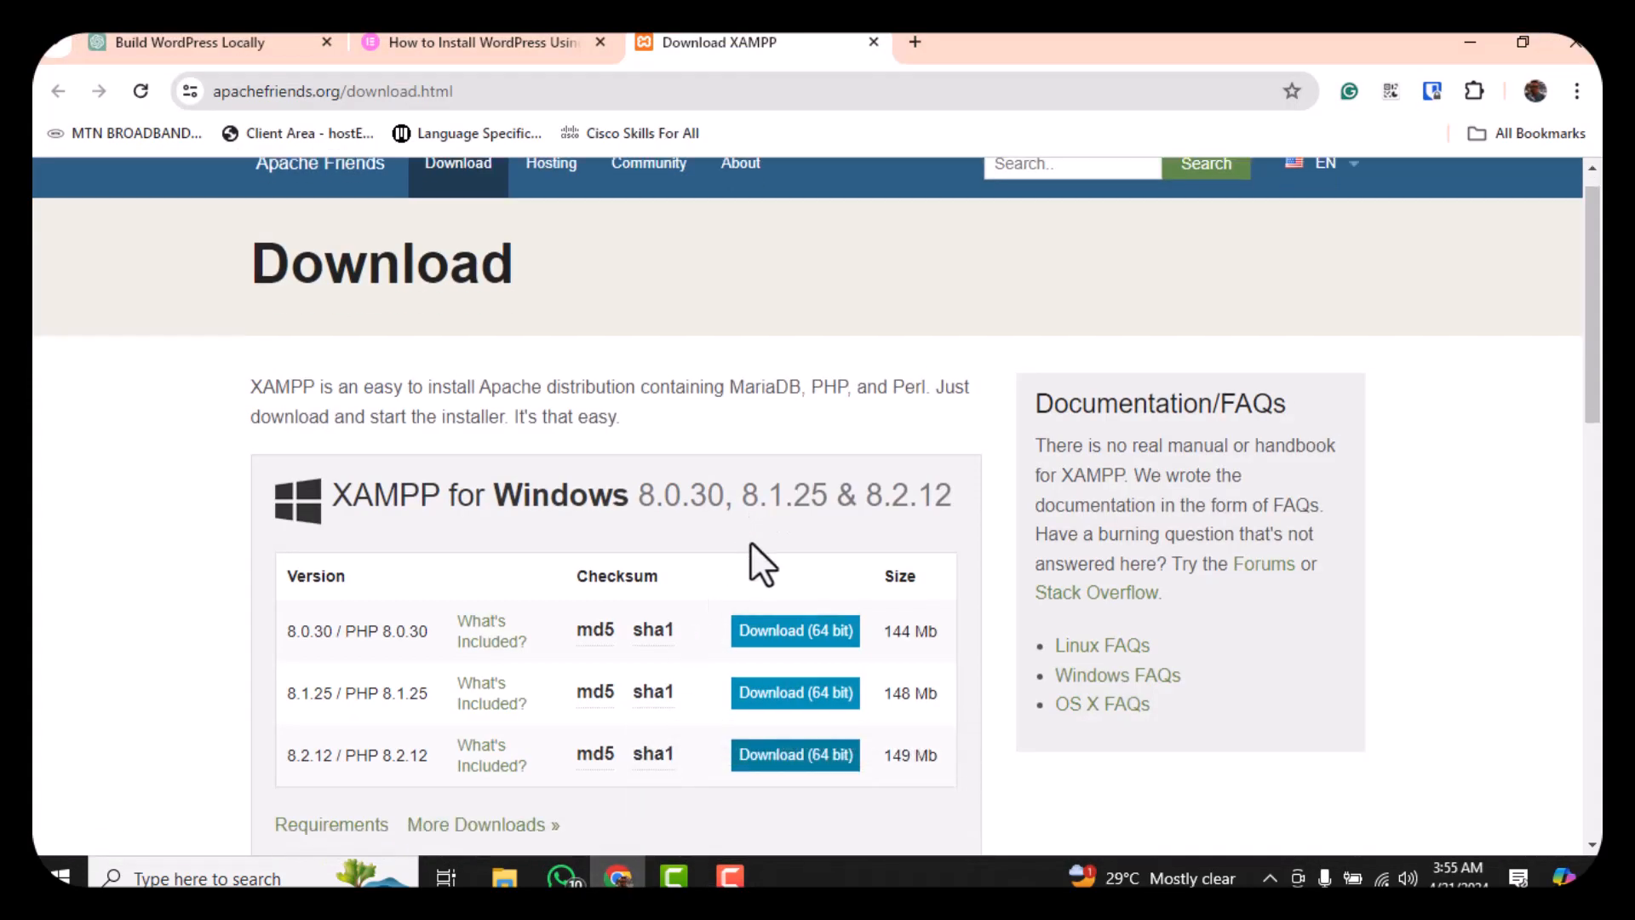
pyautogui.scroll(-5, 750, 542)
pyautogui.scroll(6, 750, 542)
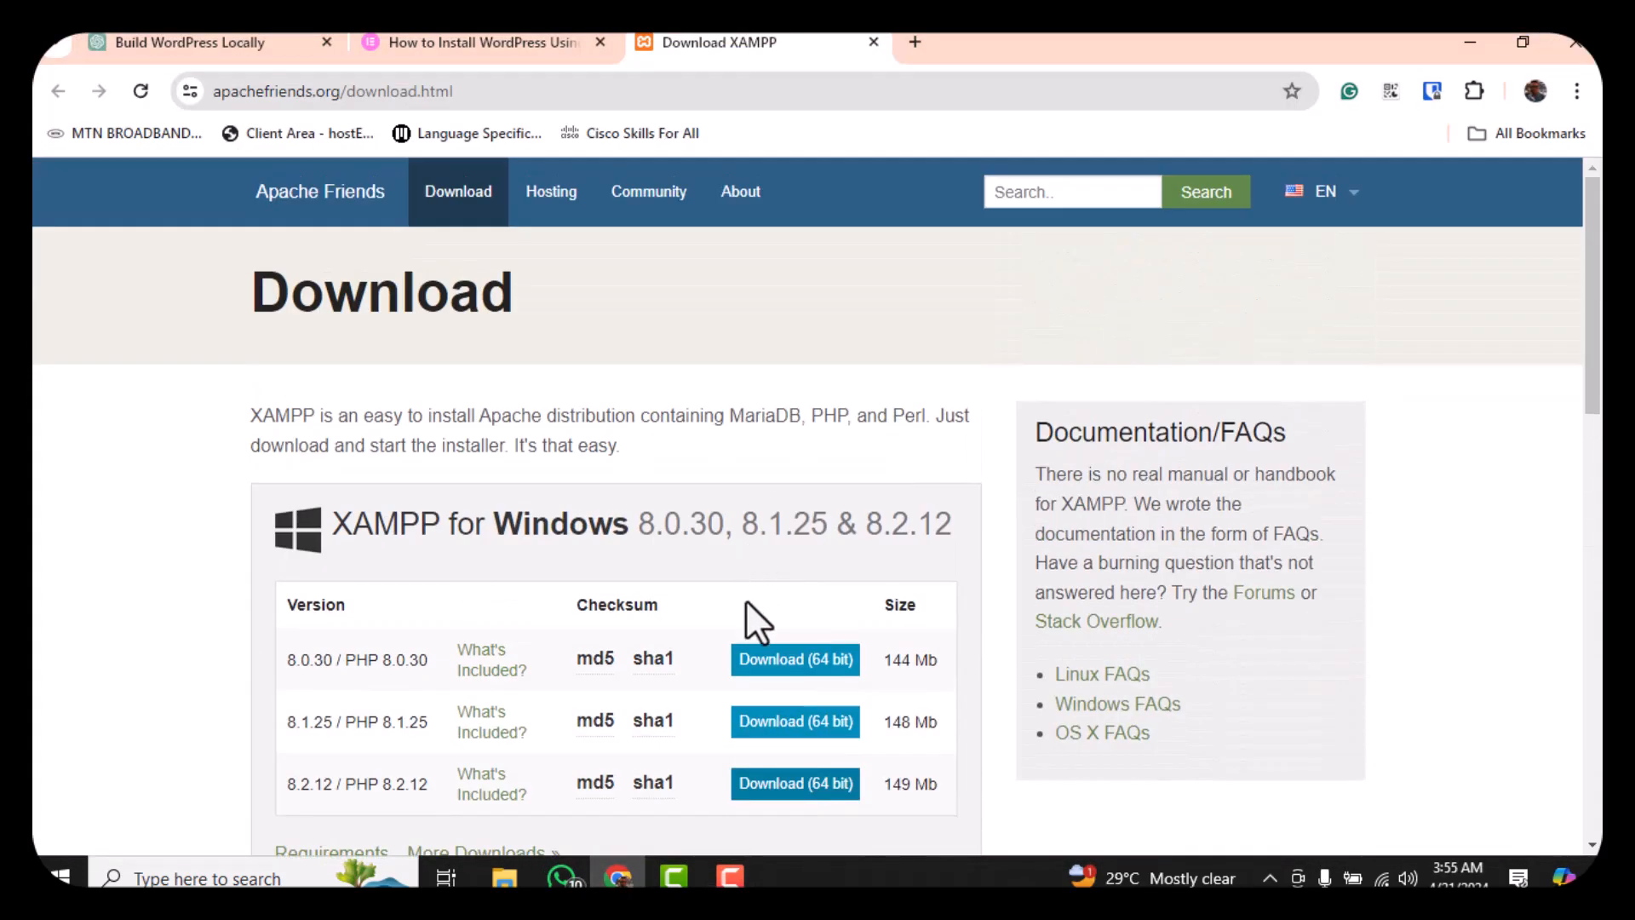
pyautogui.scroll(-3, 745, 599)
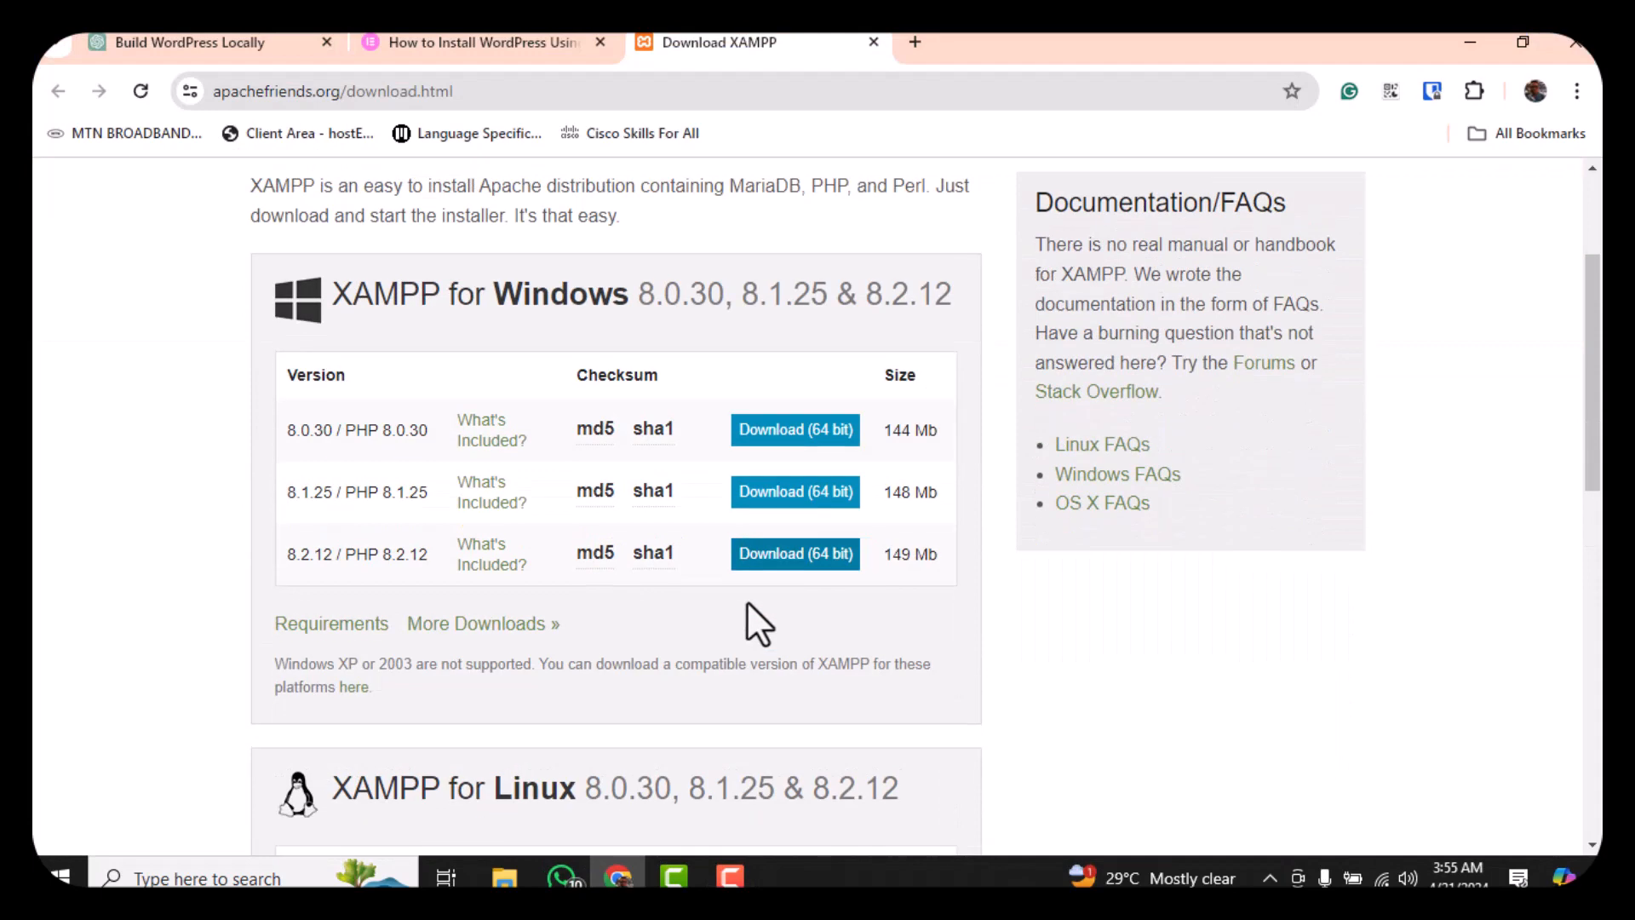
pyautogui.click(796, 553)
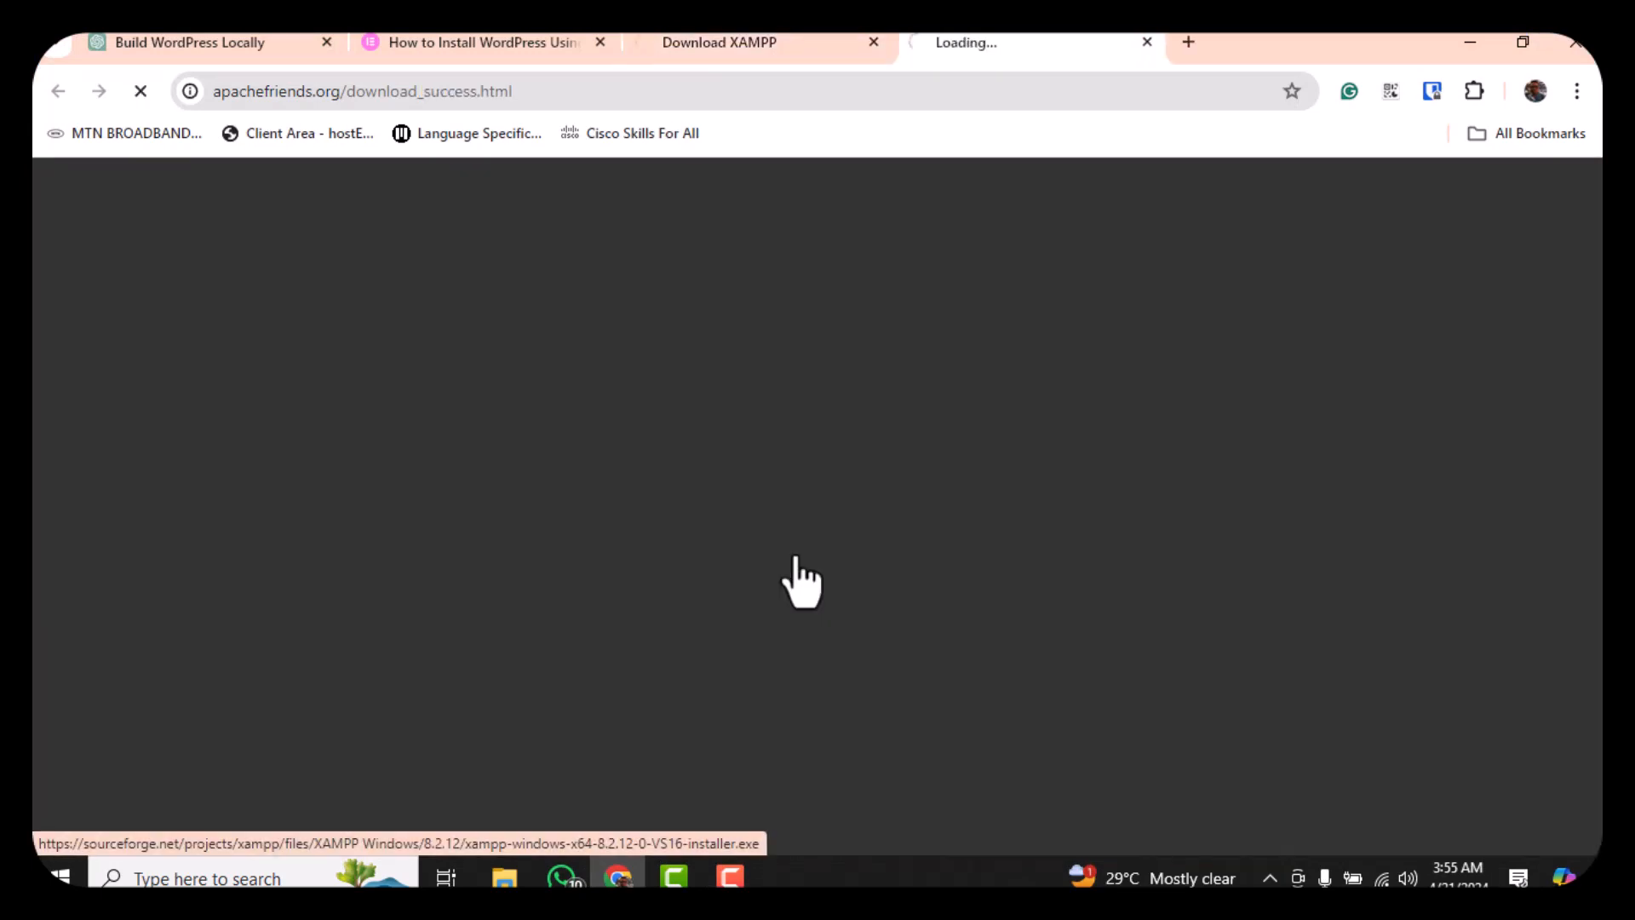
pyautogui.scroll(-1, 796, 558)
pyautogui.scroll(2, 793, 554)
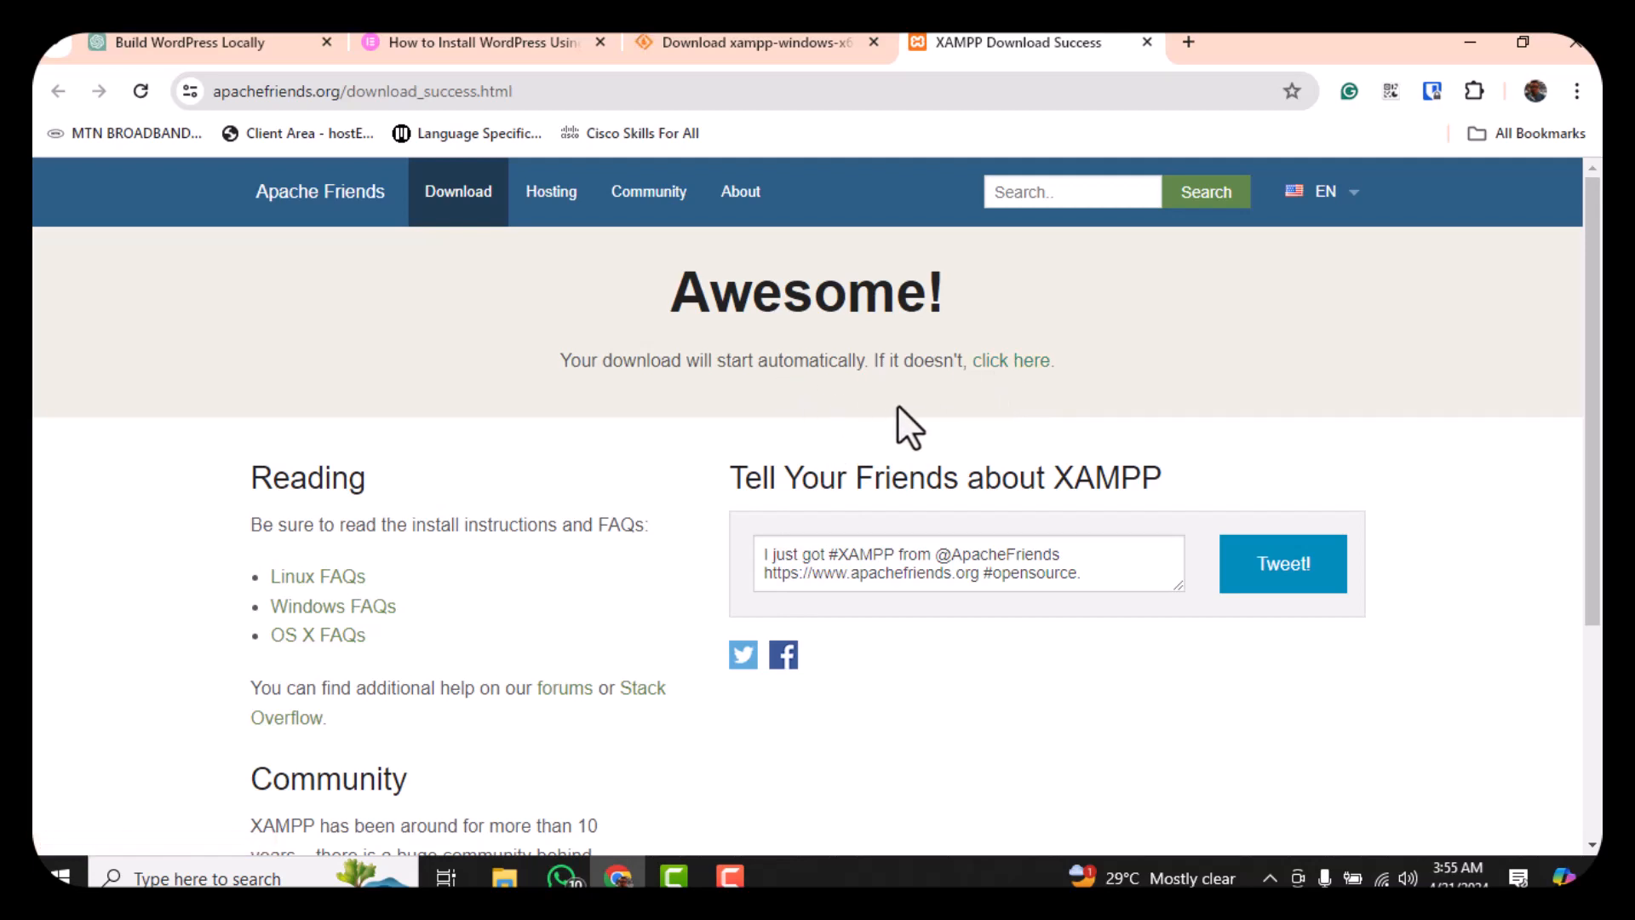
pyautogui.click(1028, 363)
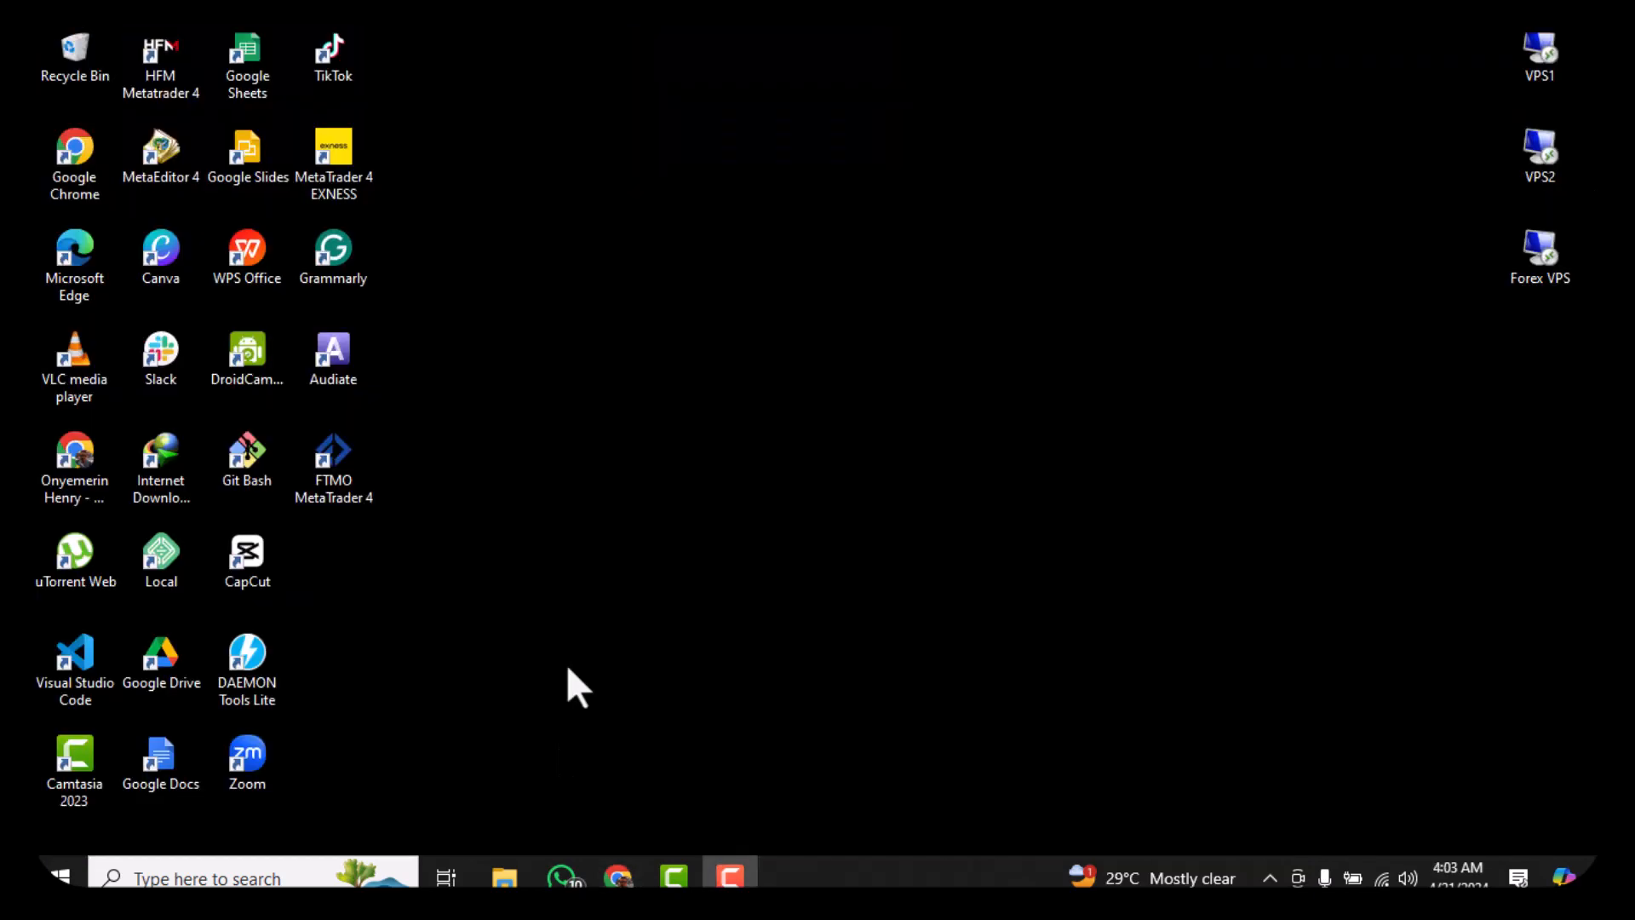
# Run the downloaded xampp-windows-x64 installer from the Downloads folder
pyautogui.click(515, 875)
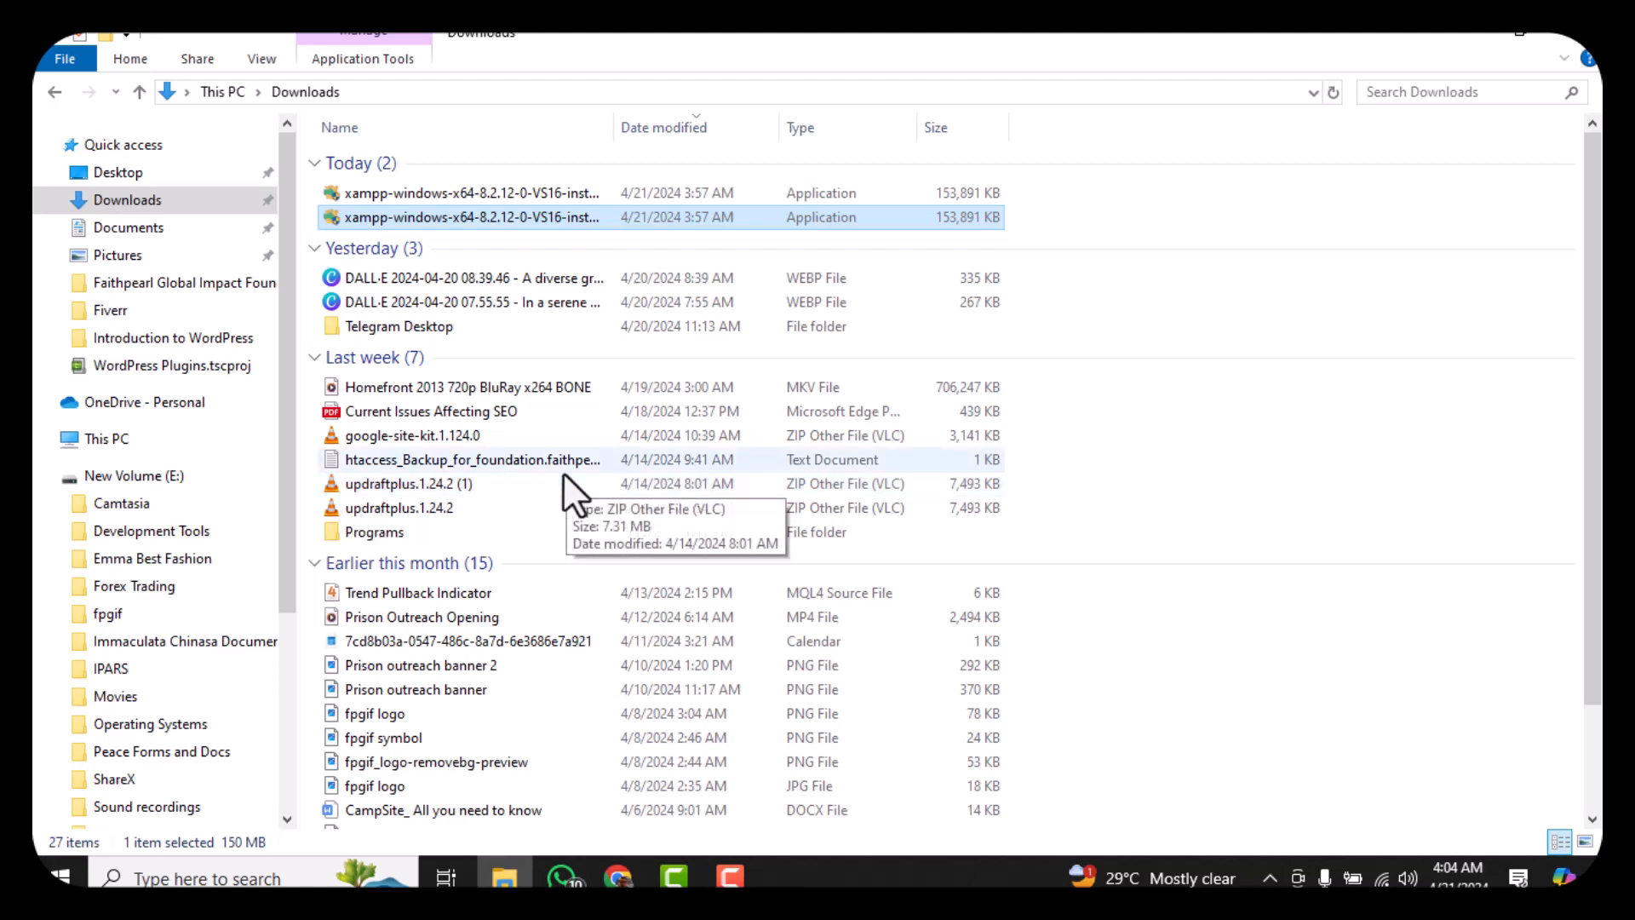
pyautogui.doubleClick(640, 216)
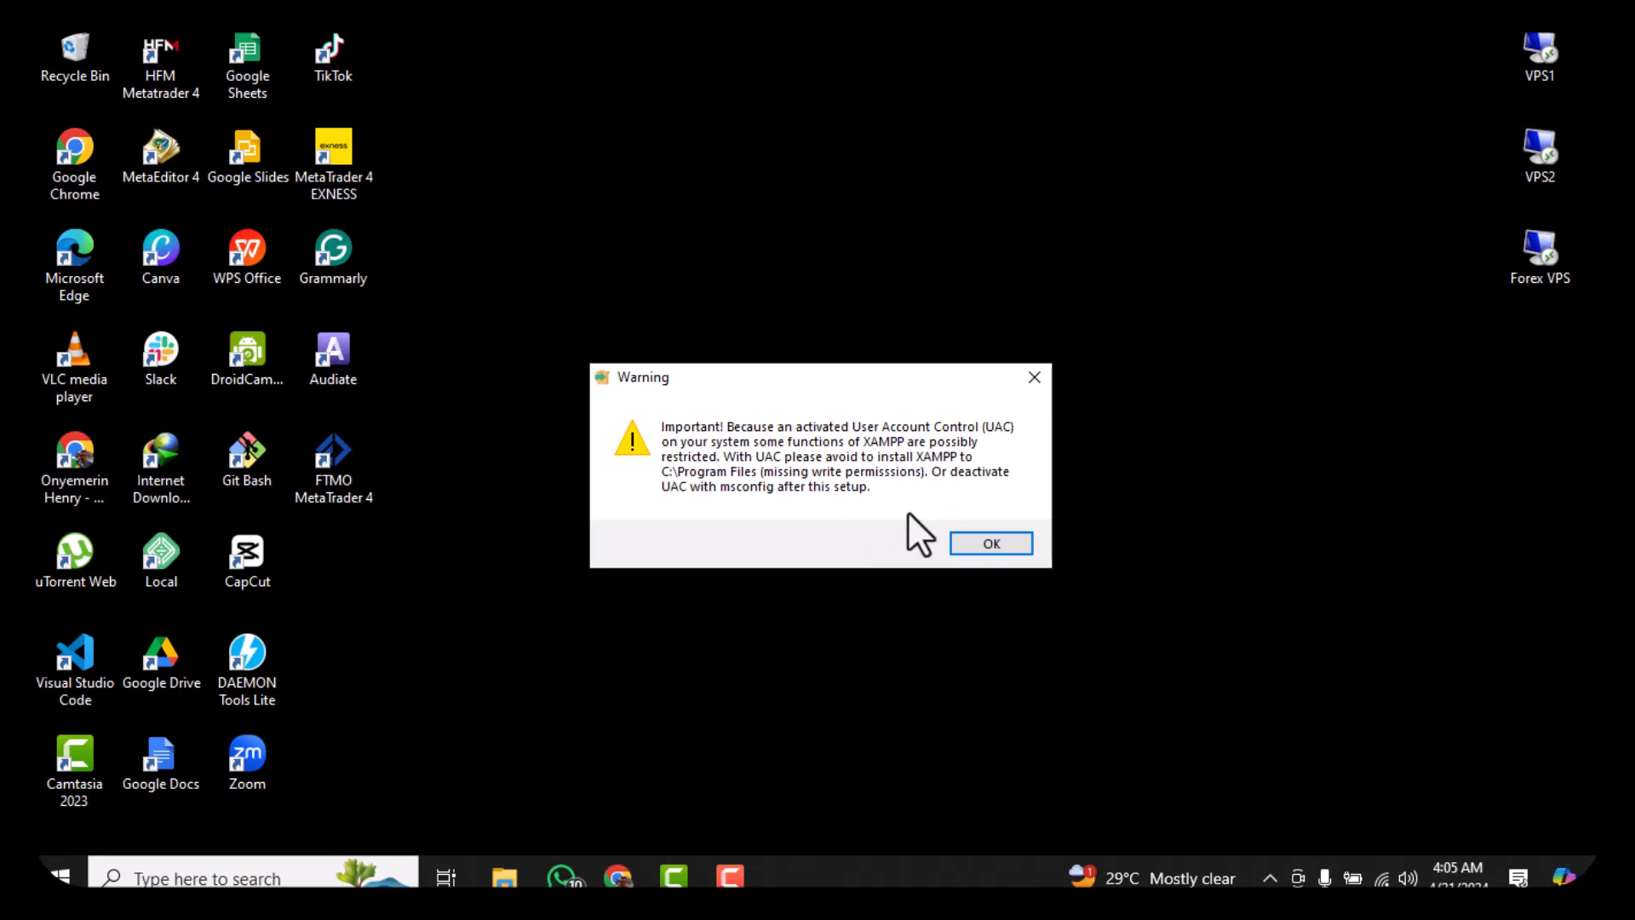
# Dismiss the UAC warning and accept all listed XAMPP components
pyautogui.click(991, 544)
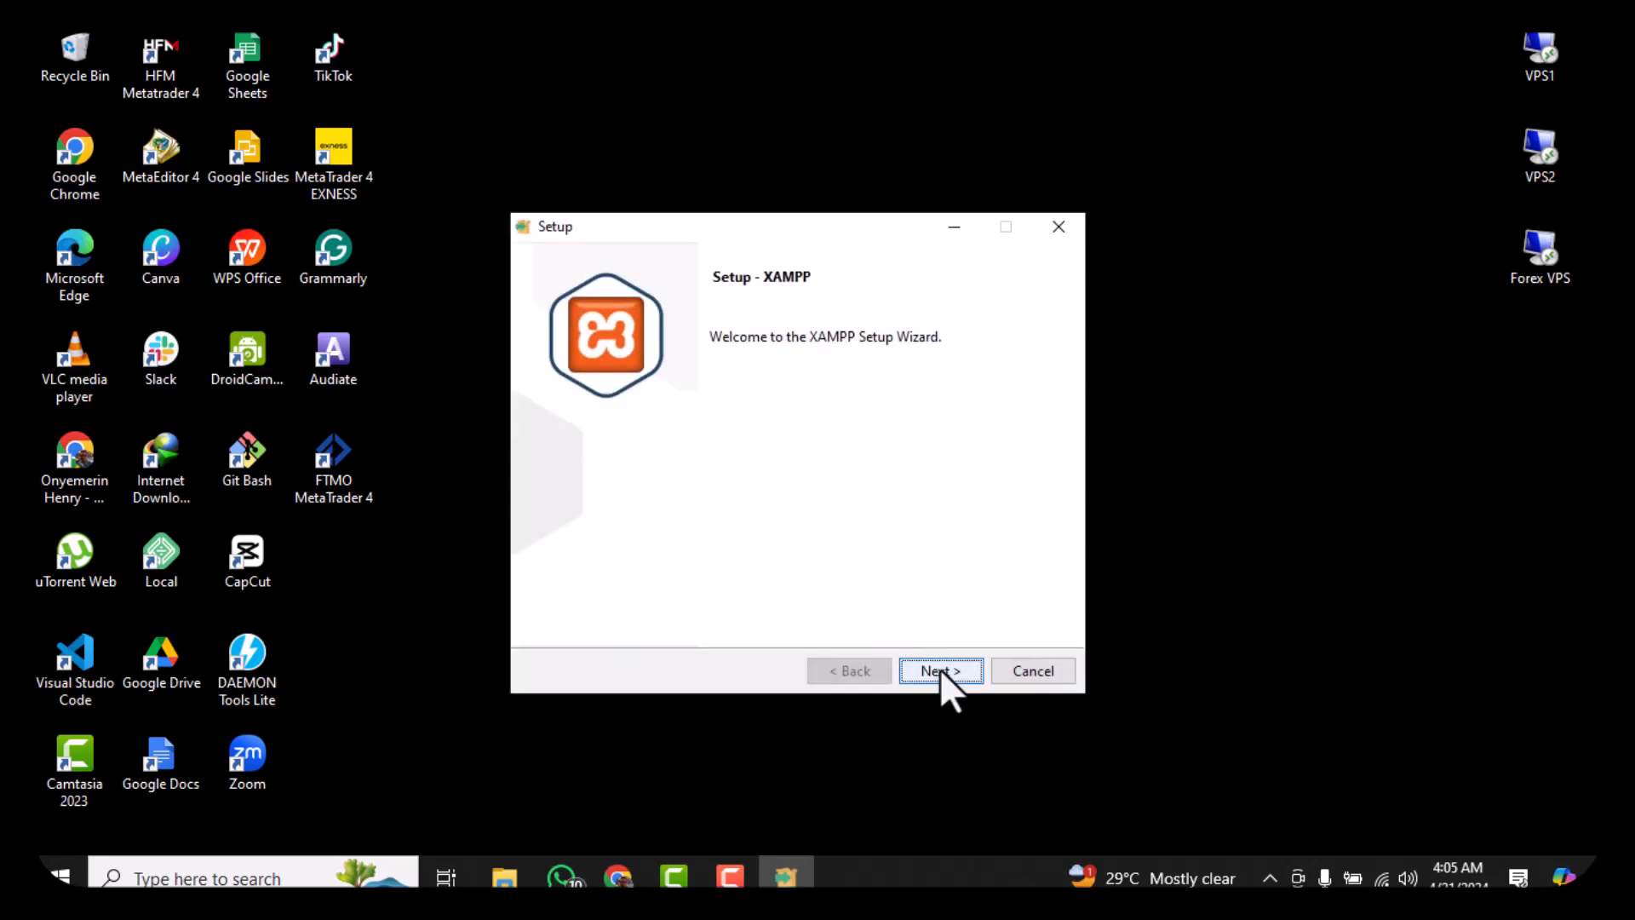
pyautogui.click(939, 670)
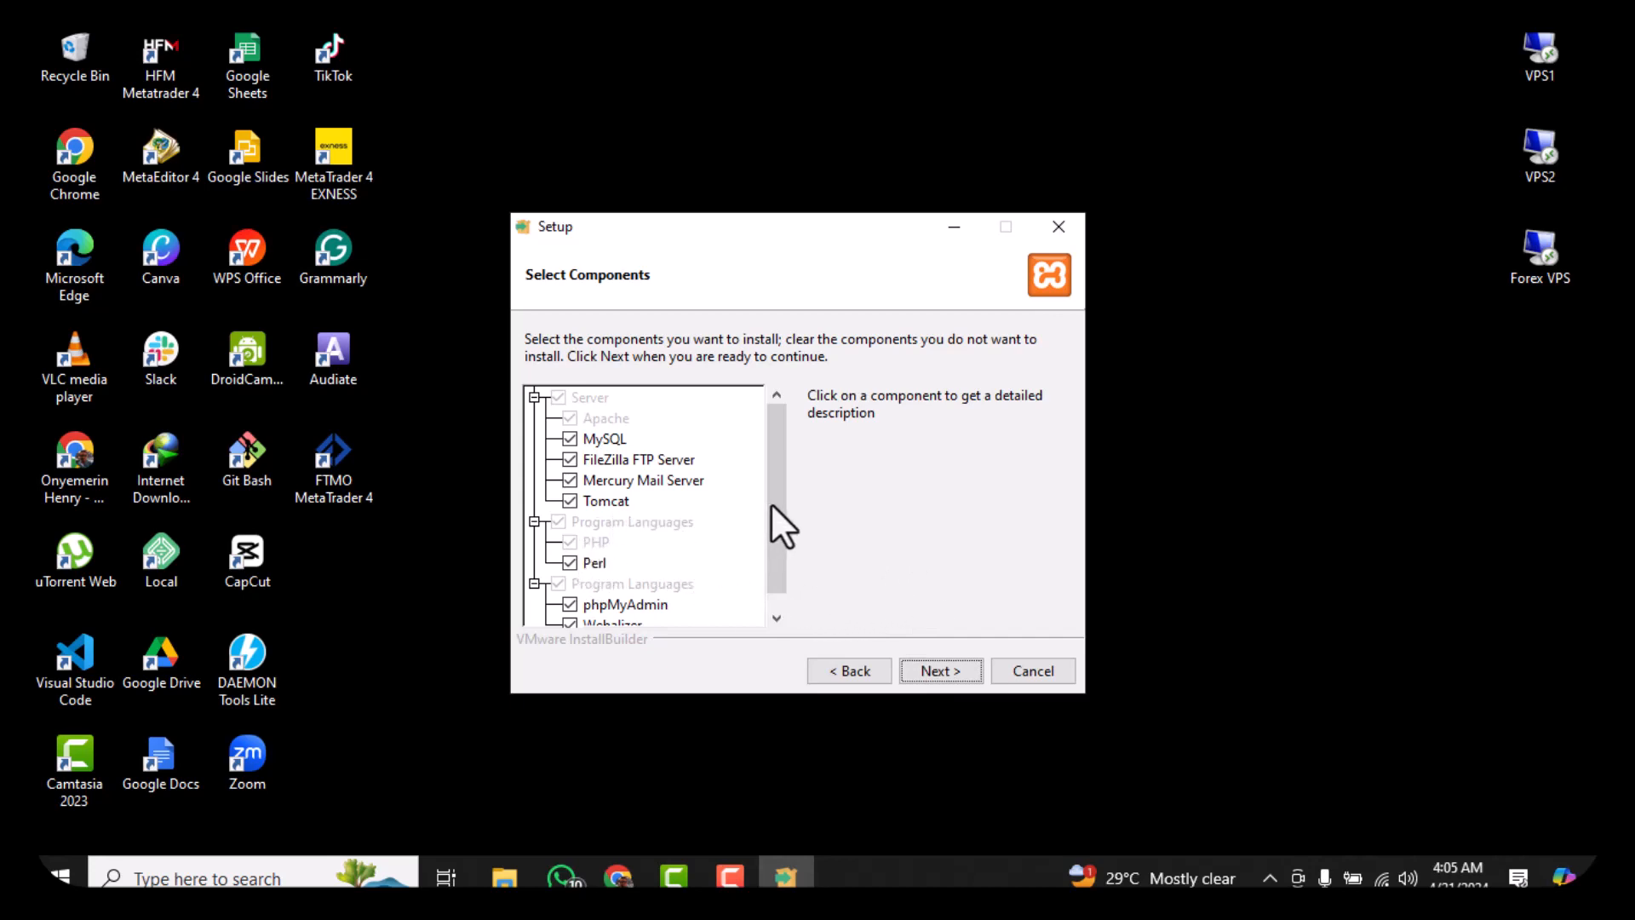
pyautogui.moveTo(770, 502); pyautogui.dragTo(788, 565)
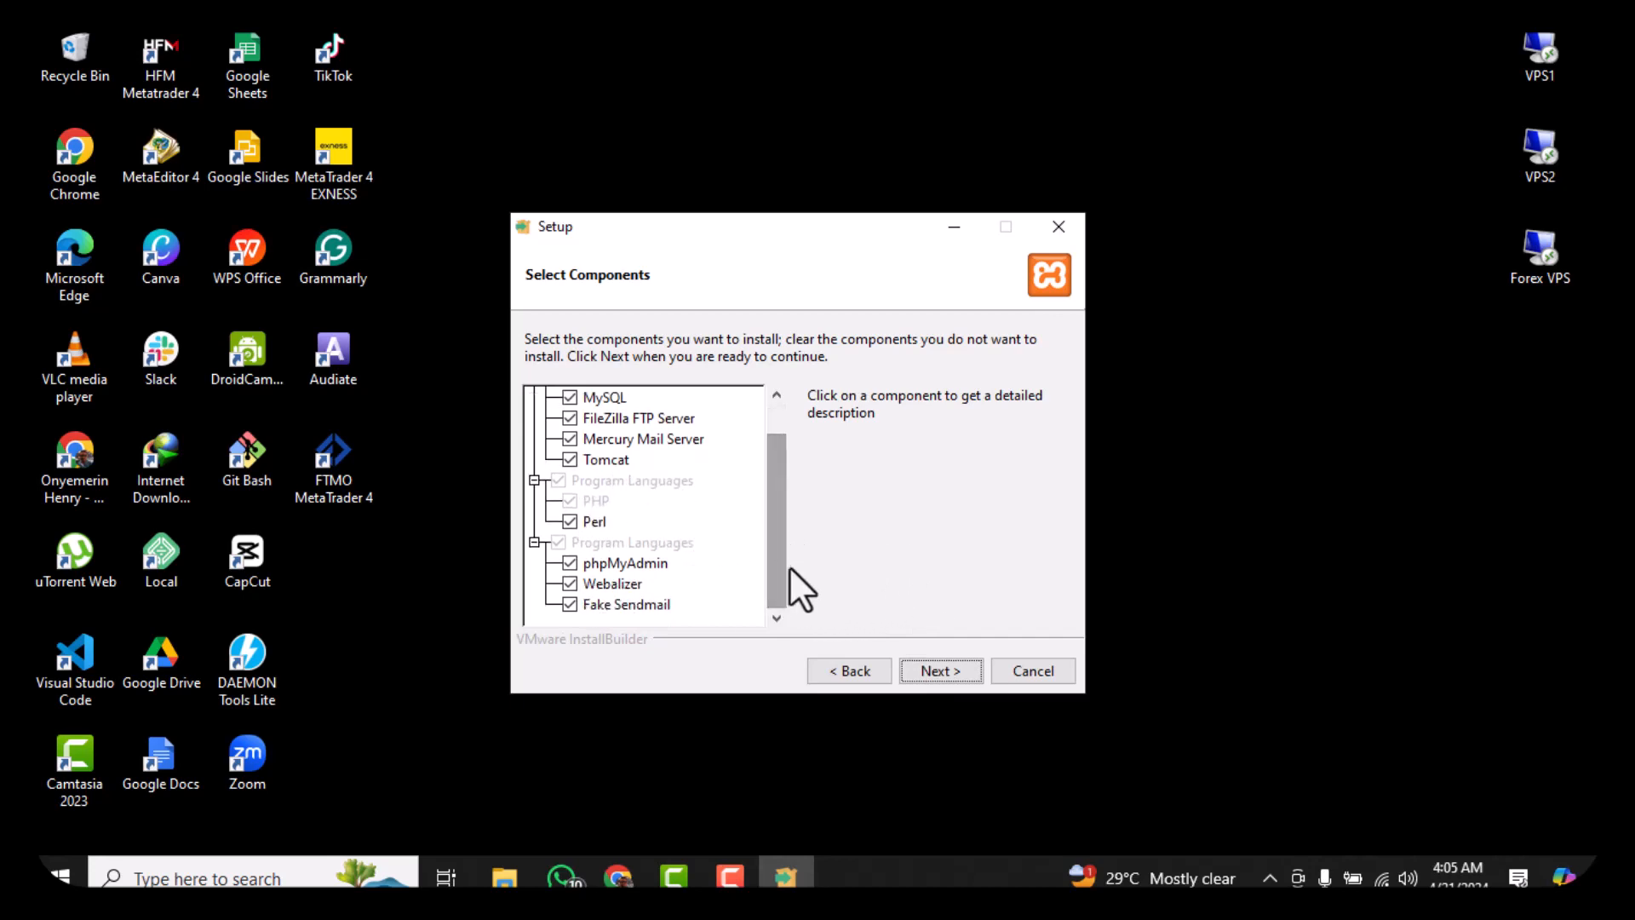
pyautogui.click(937, 670)
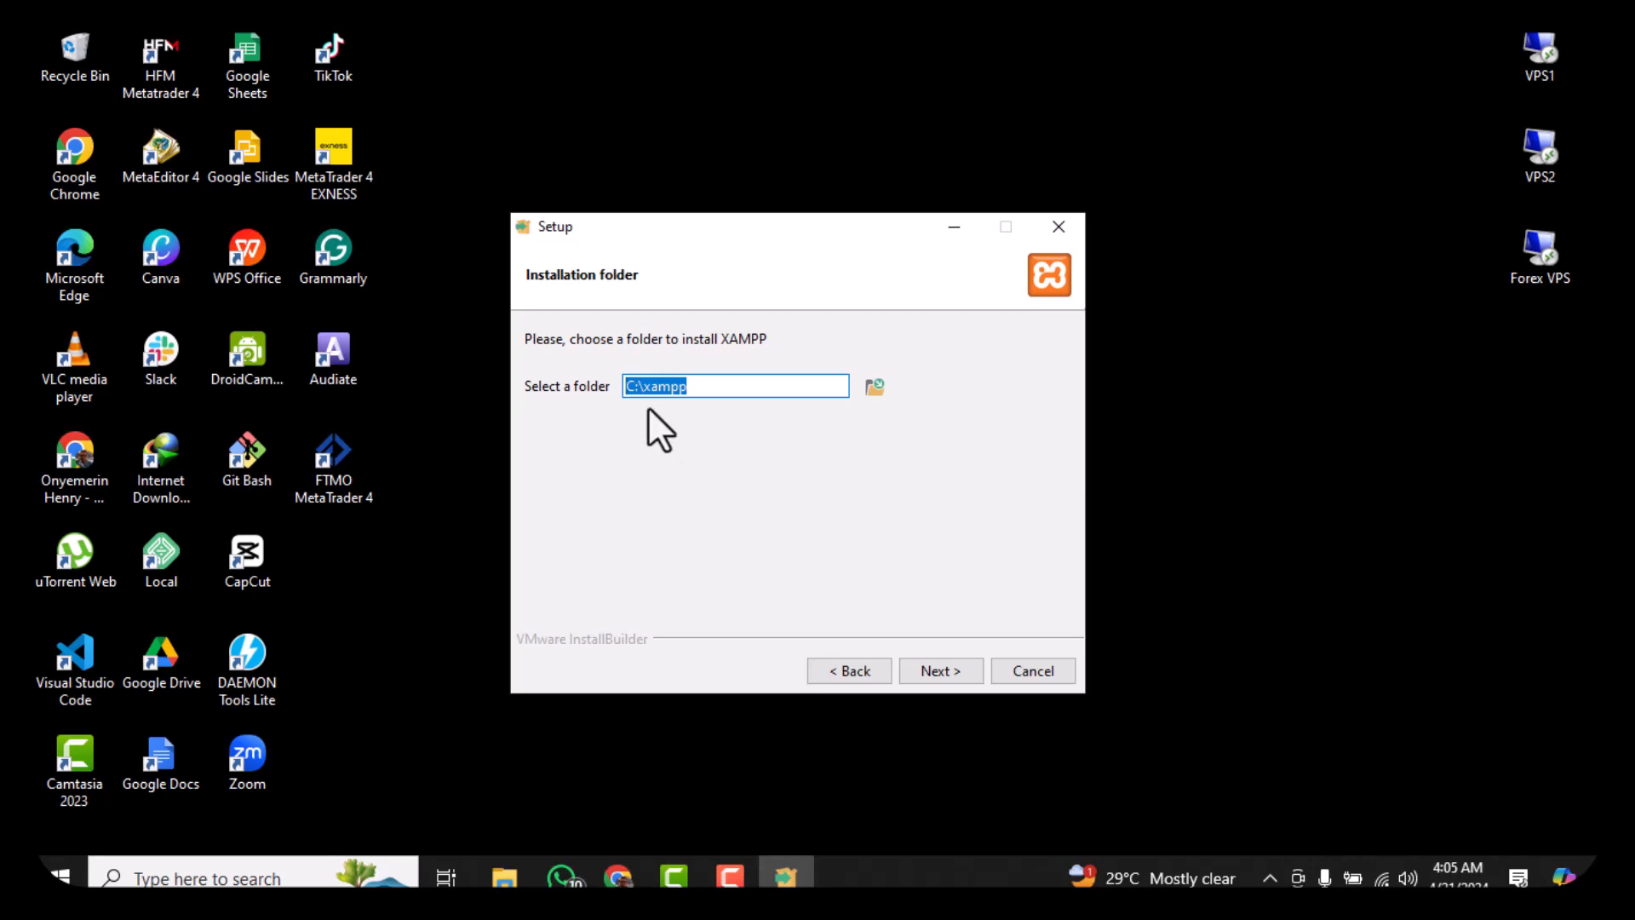
# Install into C:\xampp in English and allow Apache on private and public networks
pyautogui.click(935, 677)
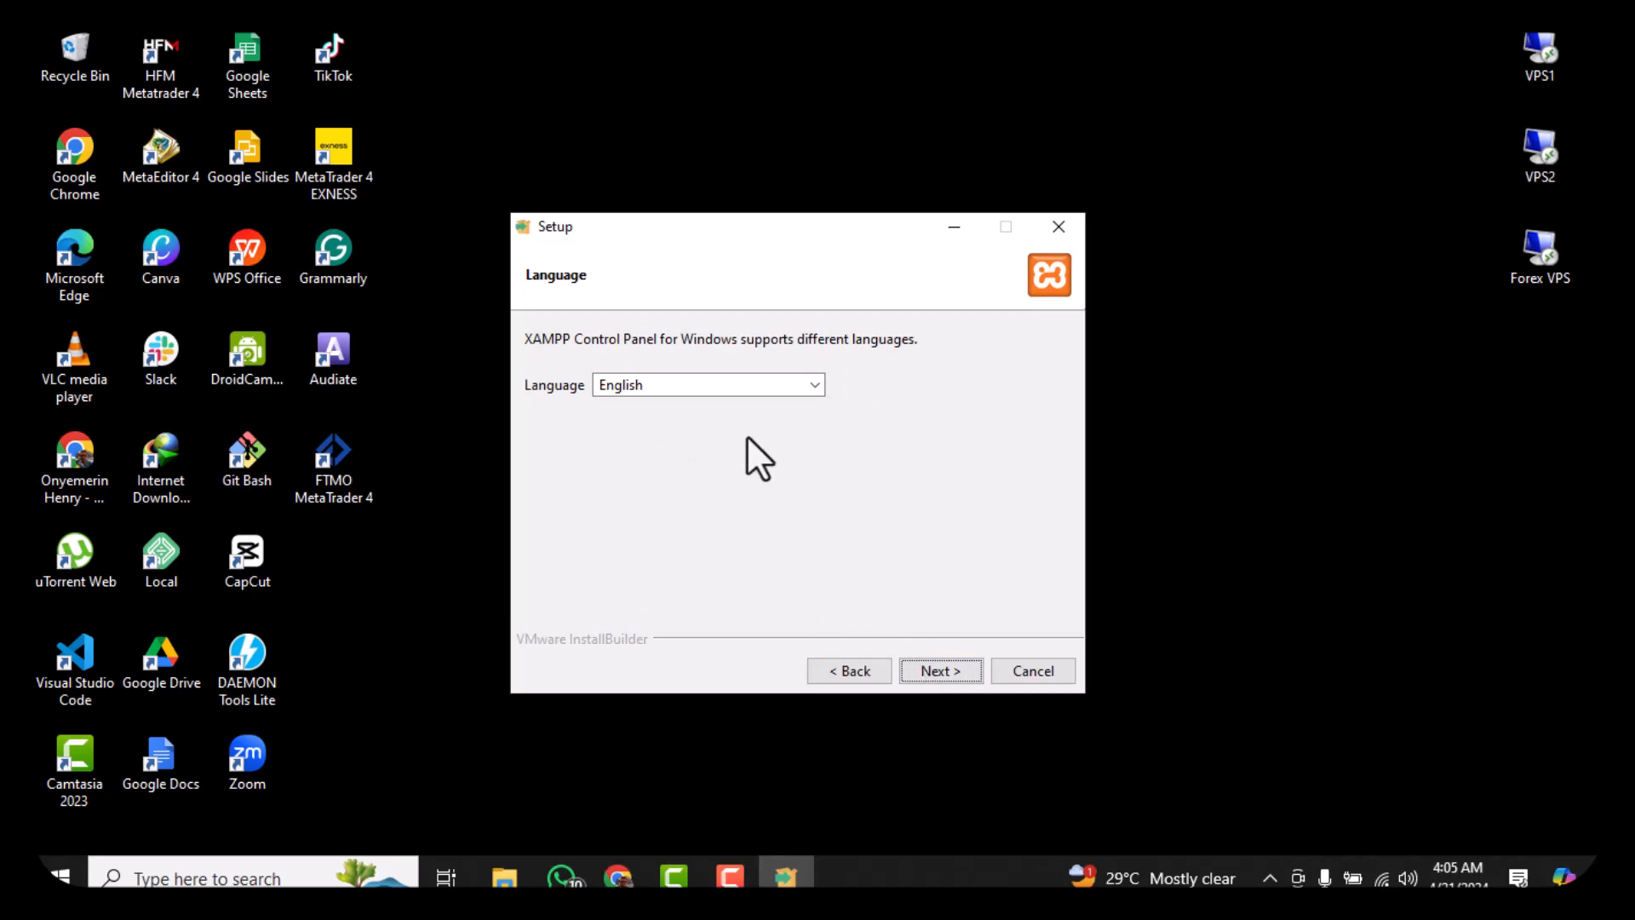
pyautogui.click(931, 673)
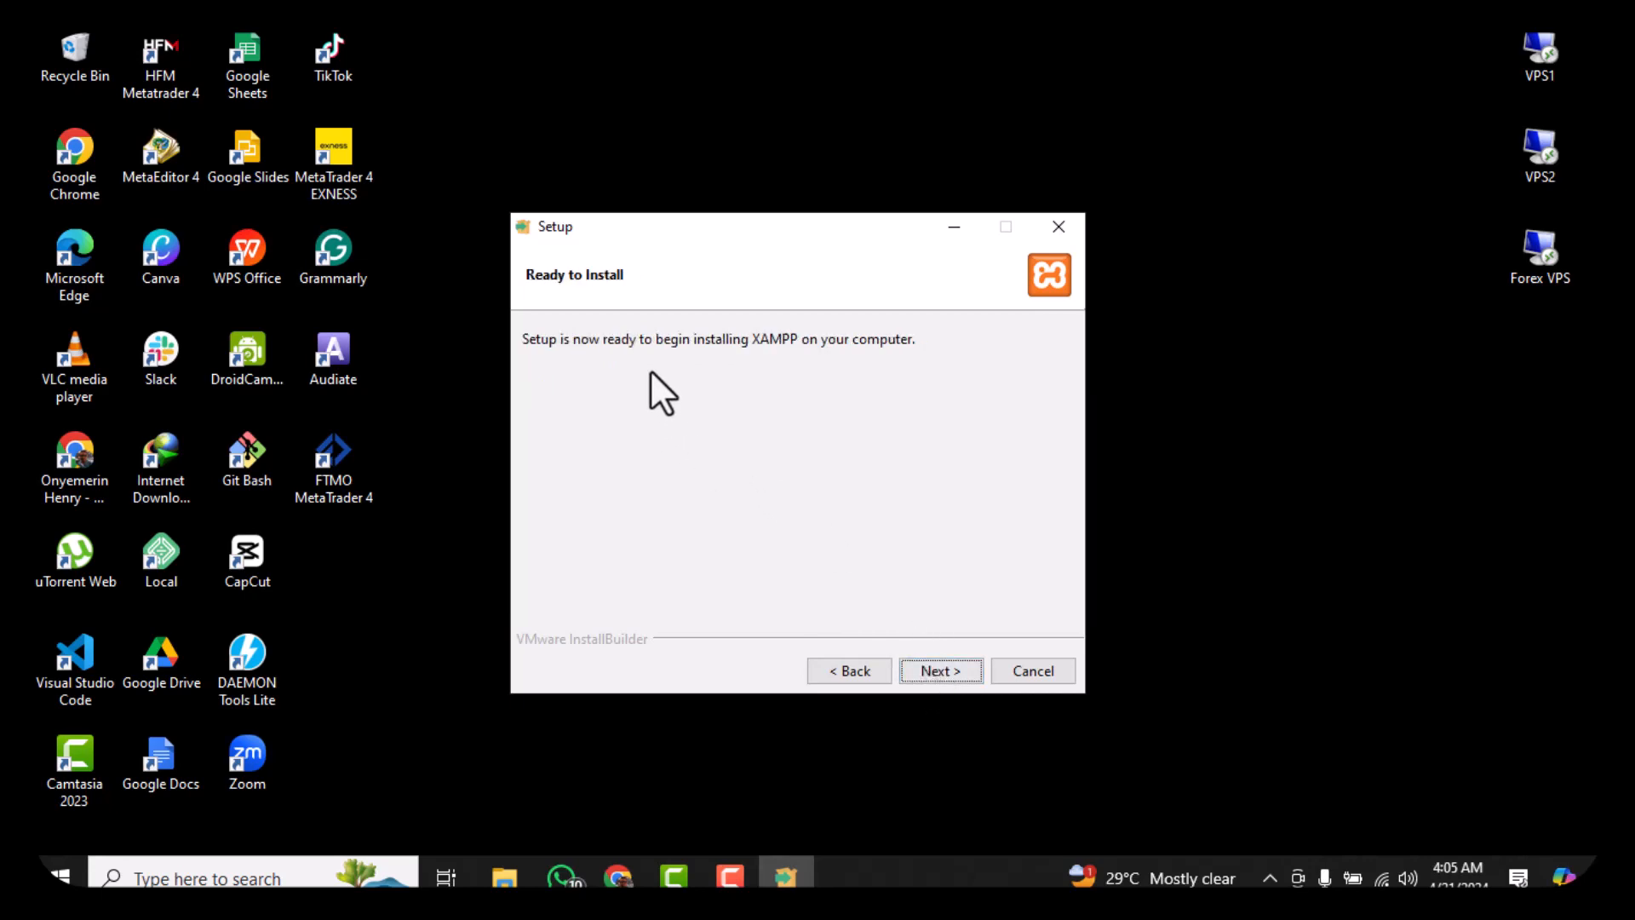
pyautogui.click(931, 672)
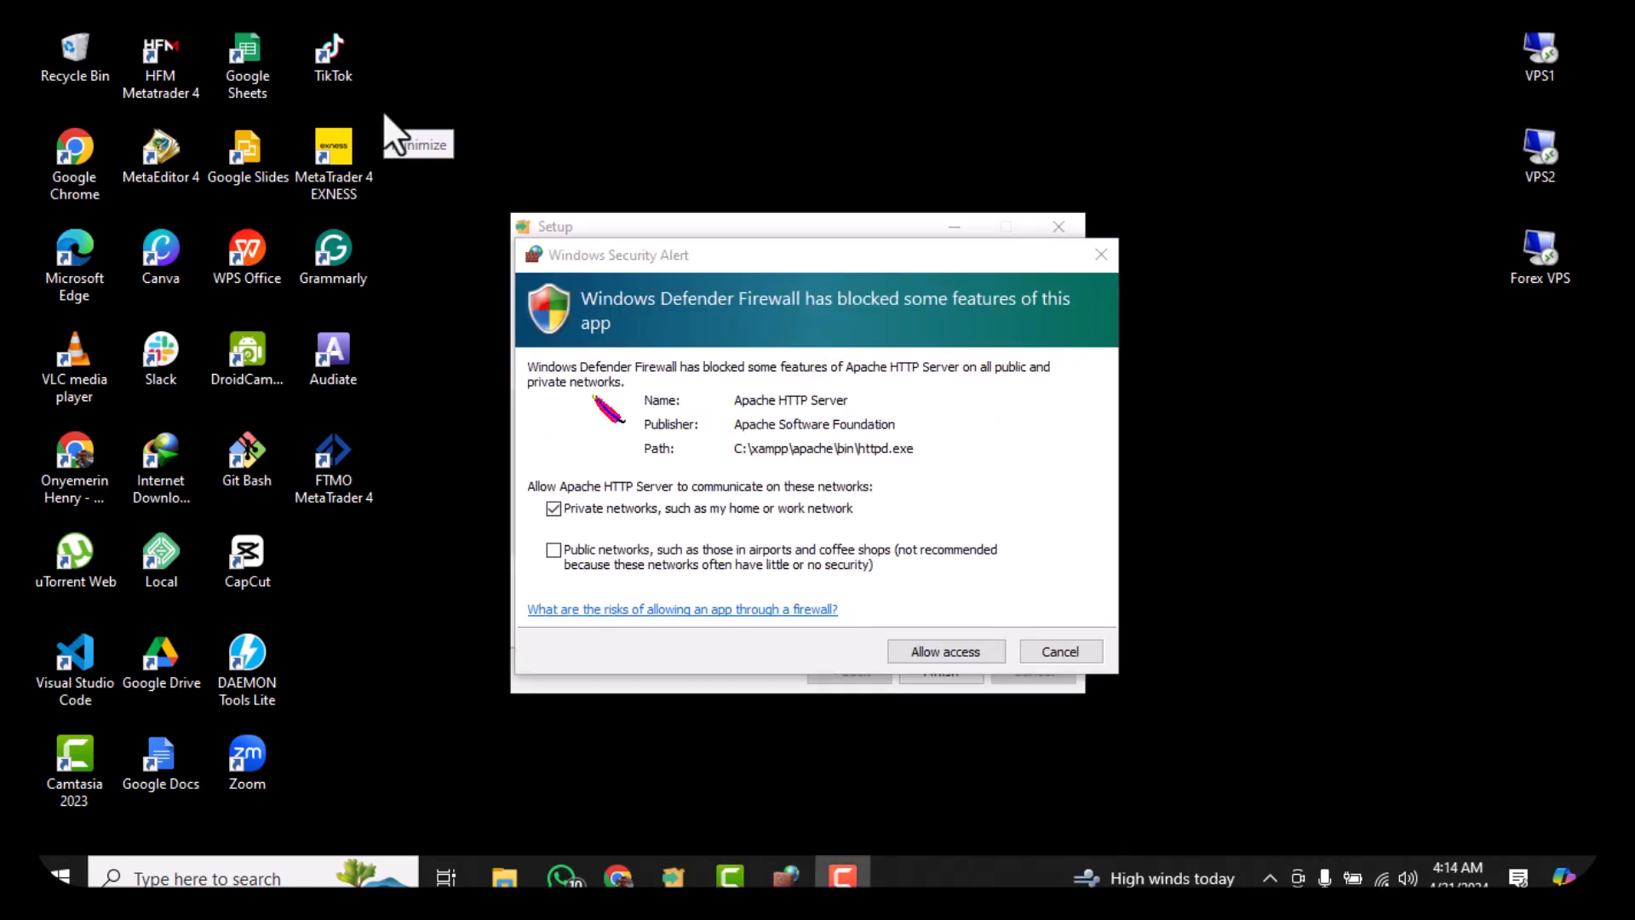
pyautogui.click(549, 550)
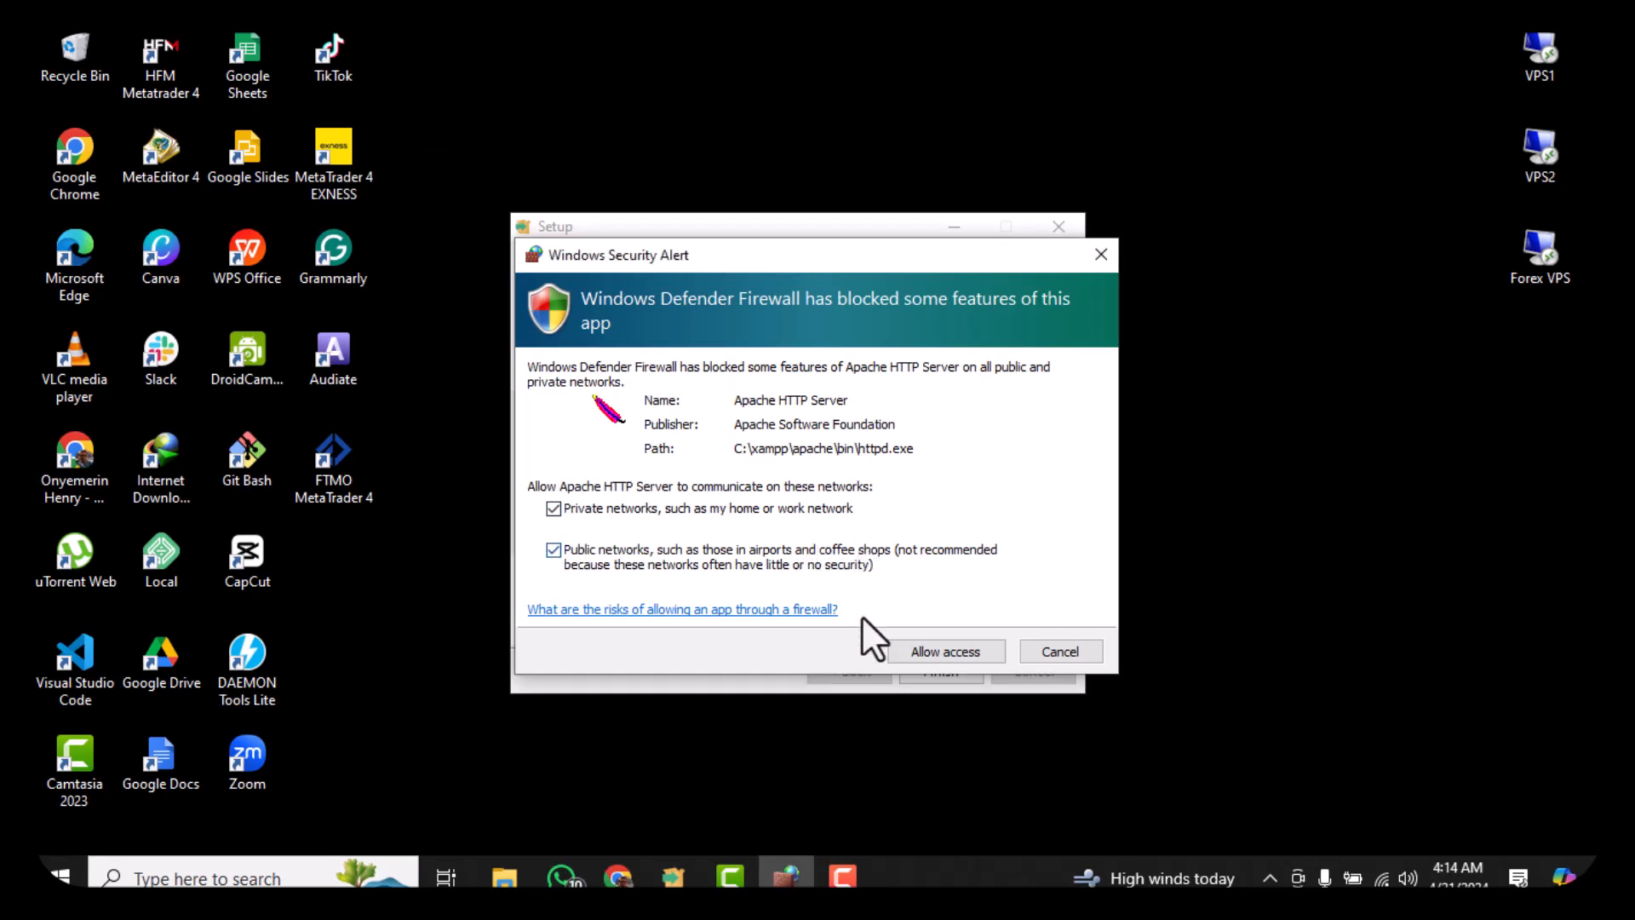
pyautogui.click(930, 651)
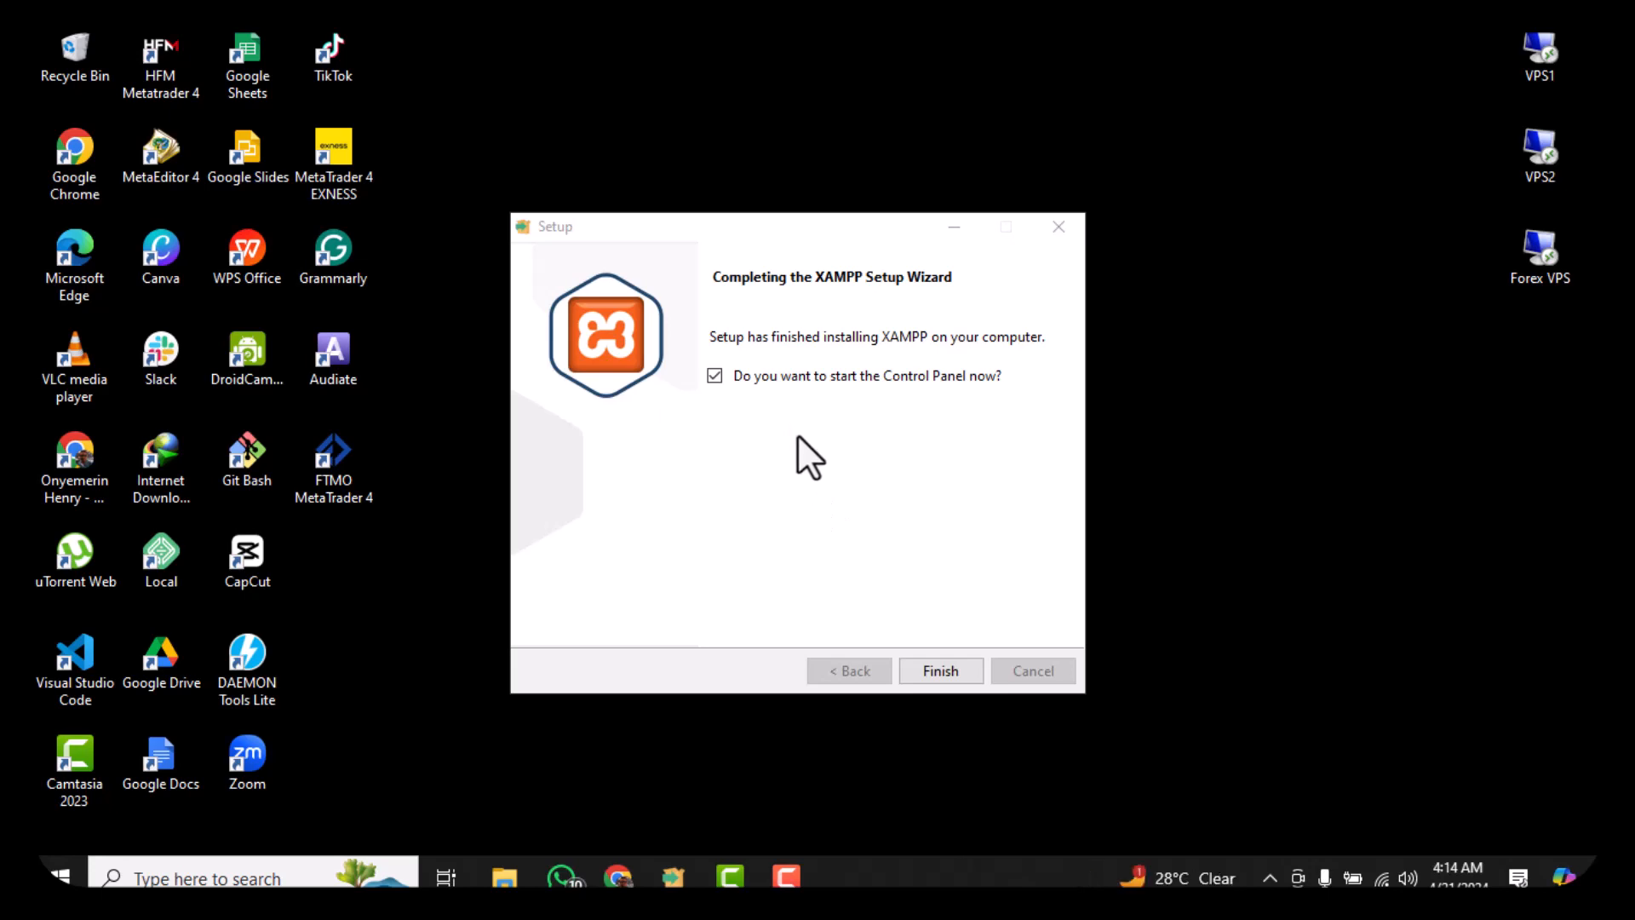
# Finish setup, start Apache and MySQL, and allow mysqld on private and public networks
pyautogui.click(938, 678)
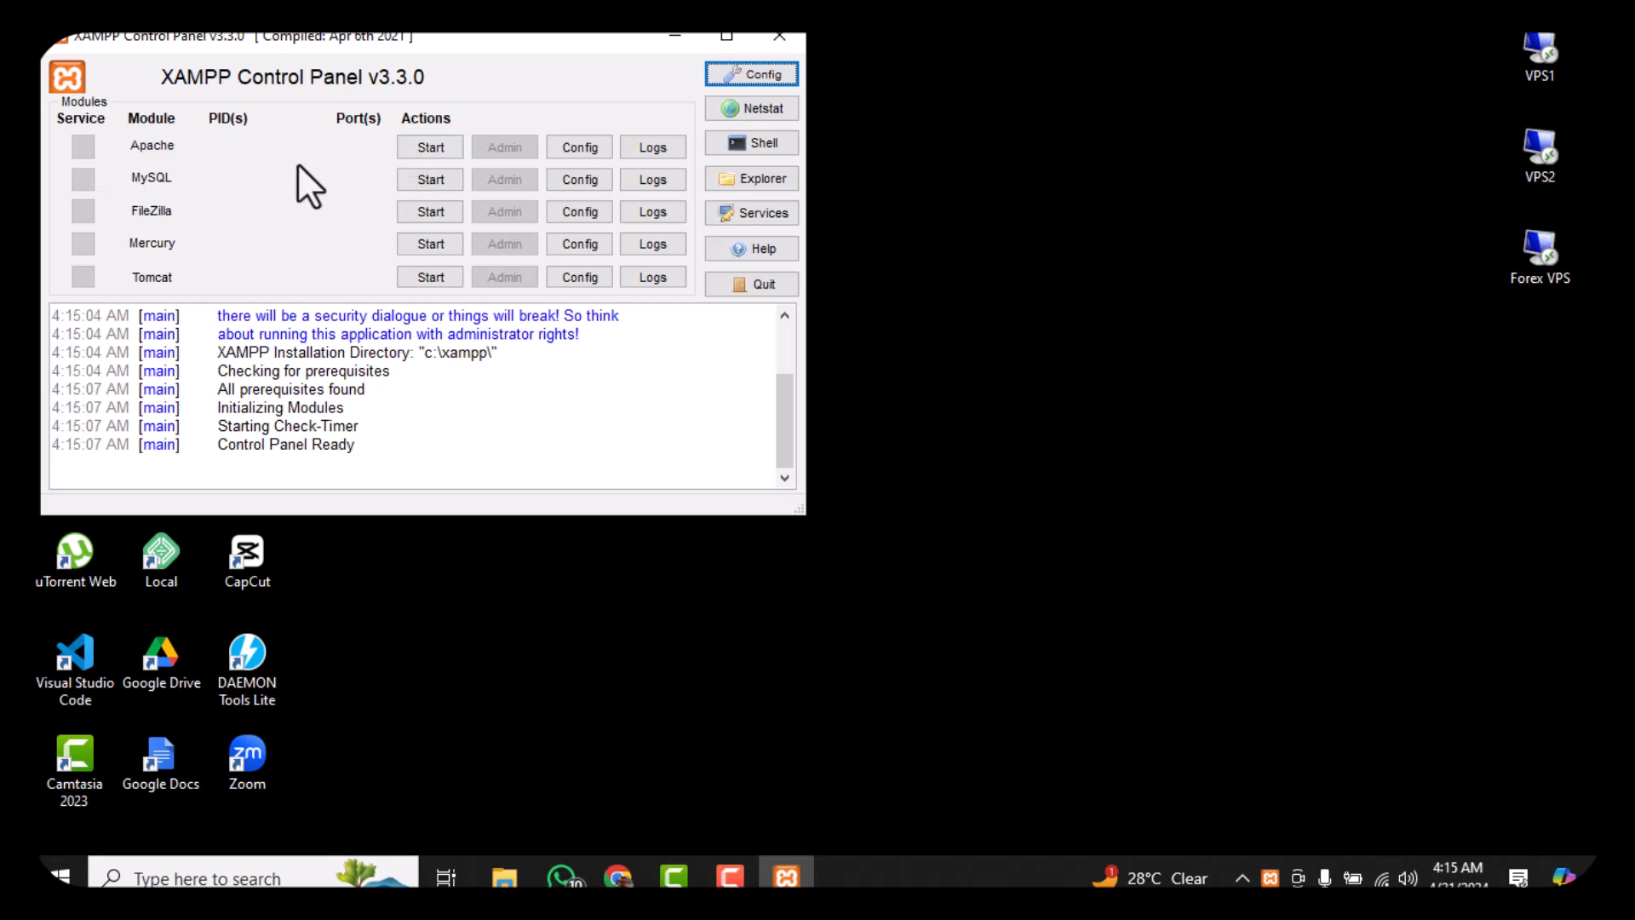
pyautogui.click(418, 152)
pyautogui.click(423, 177)
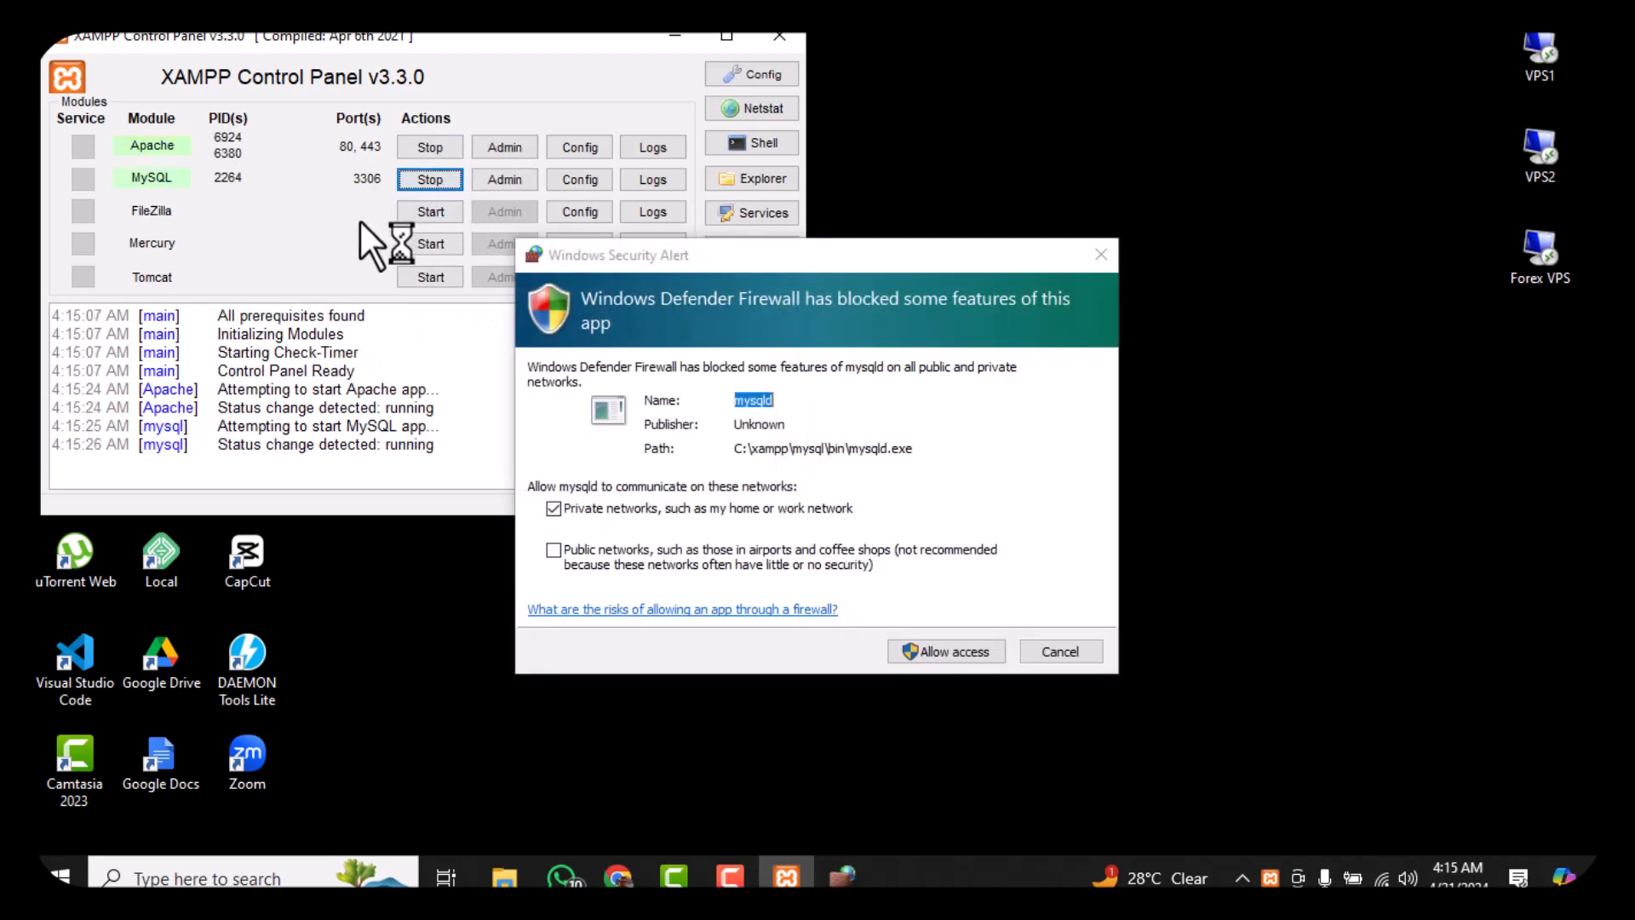
pyautogui.click(553, 550)
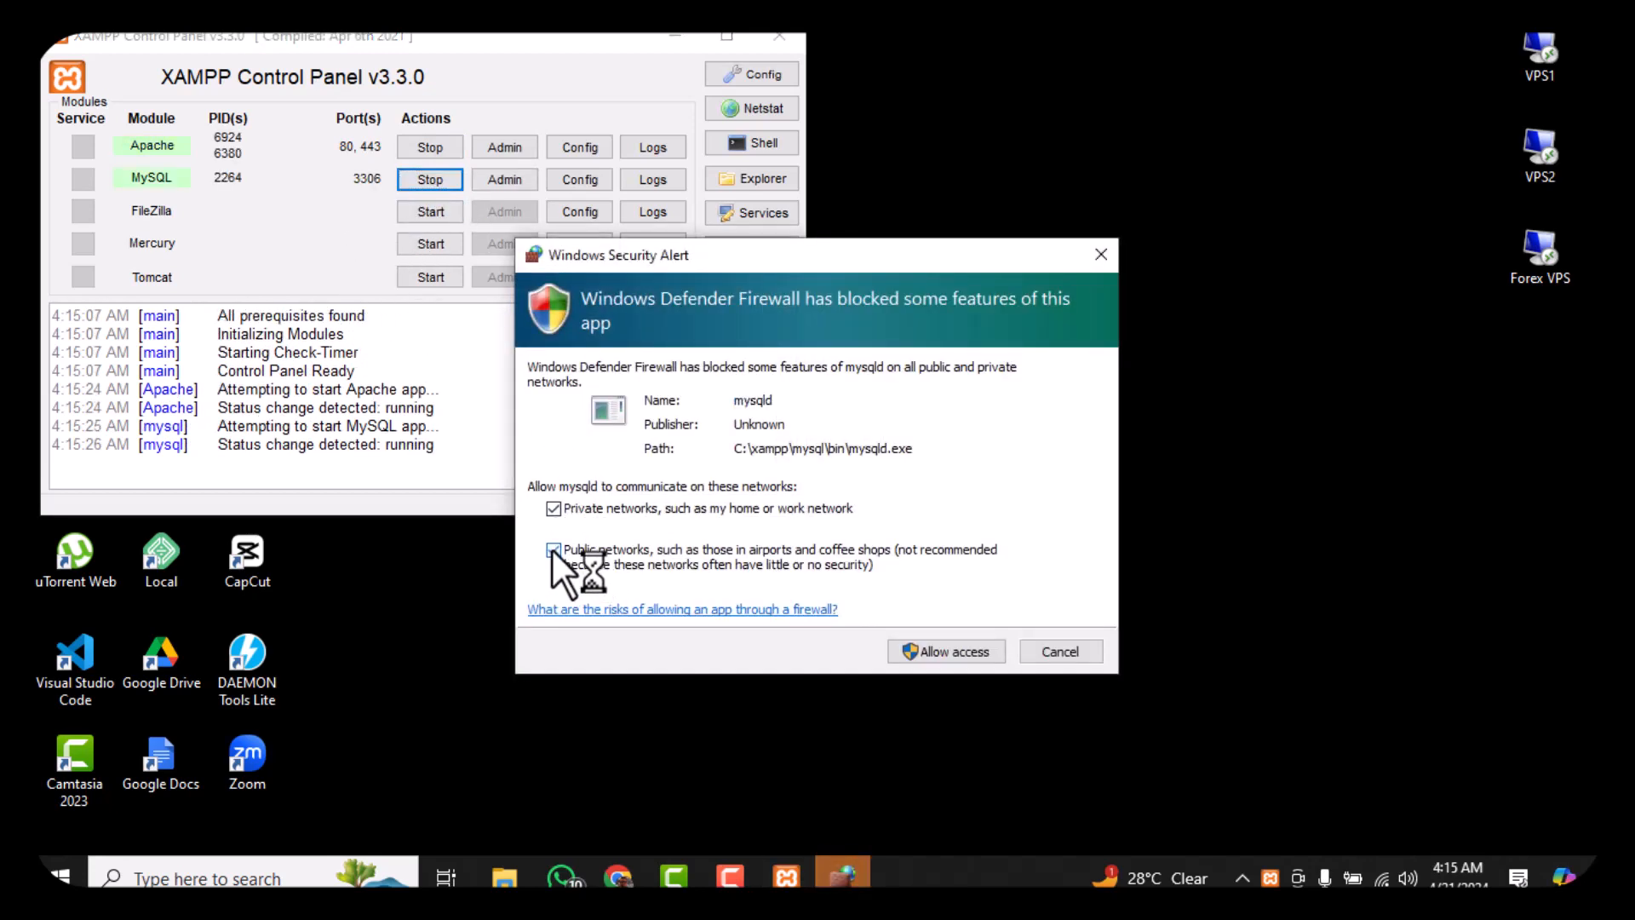
pyautogui.click(952, 652)
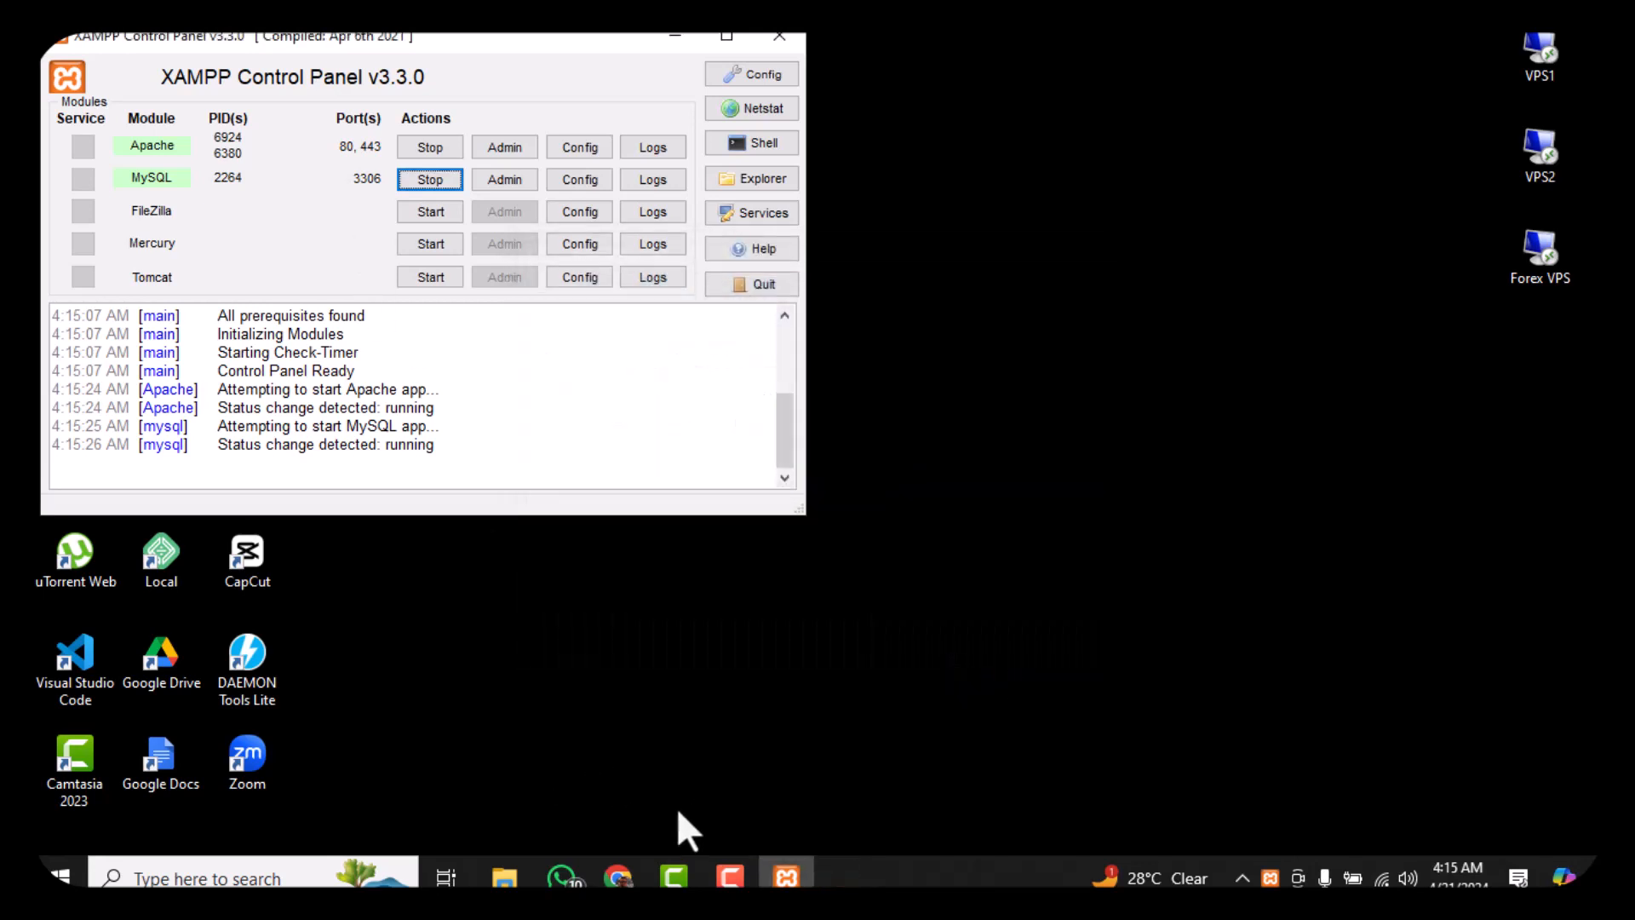
# Load localhost in a new Chrome tab to show the XAMPP 8.2.12 dashboard
pyautogui.moveTo(617, 877)
pyautogui.click(630, 749)
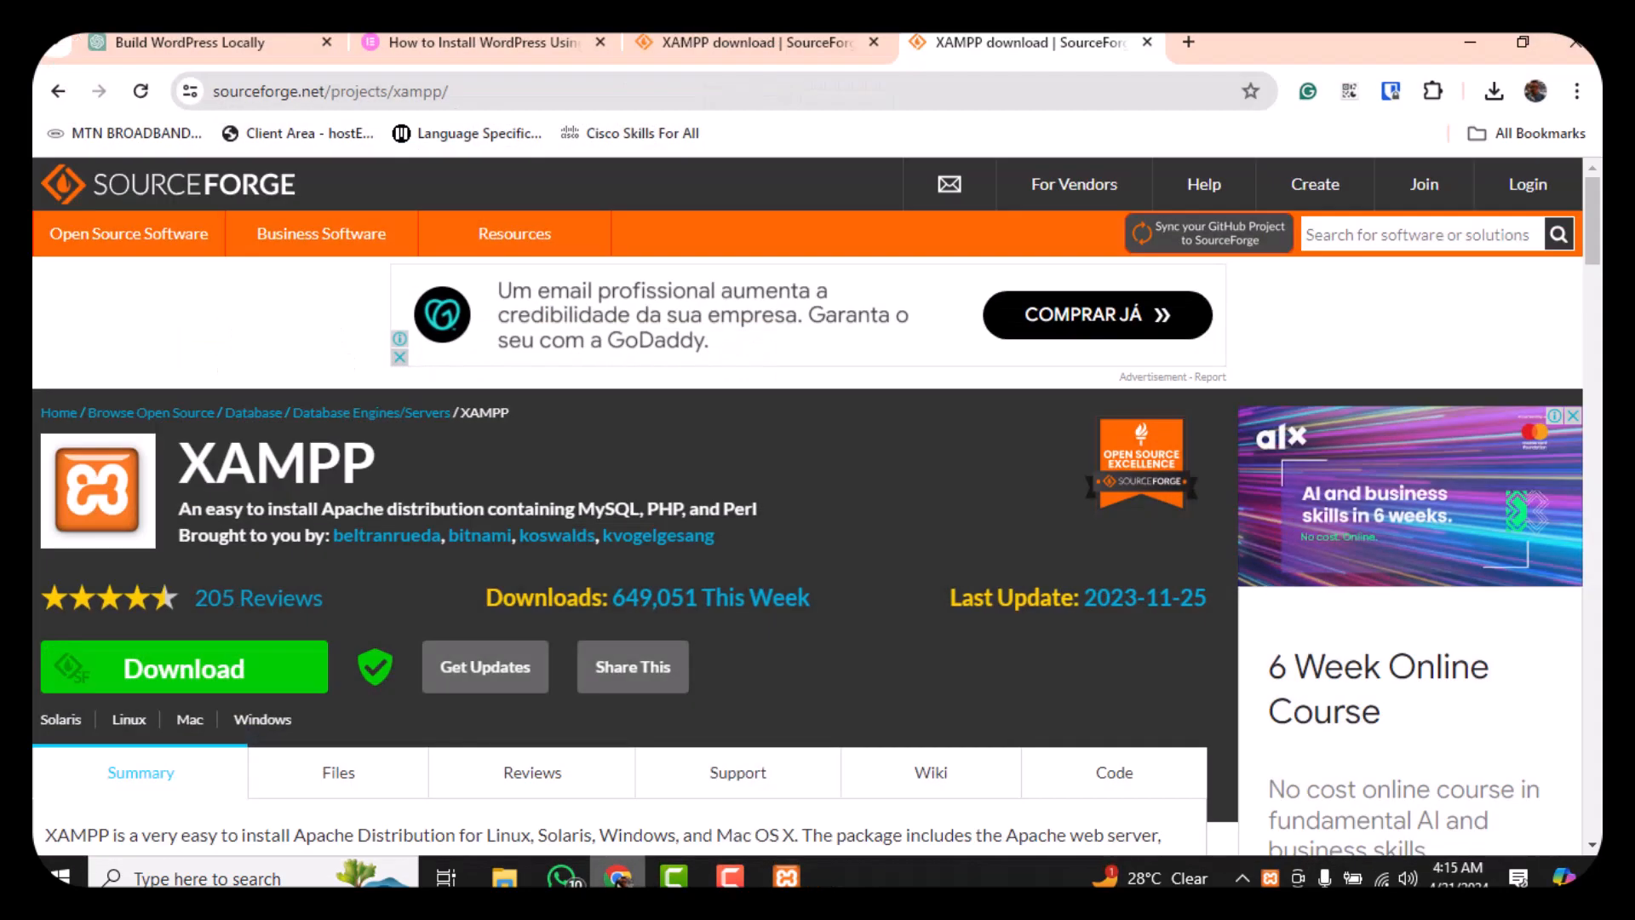
pyautogui.click(1188, 42)
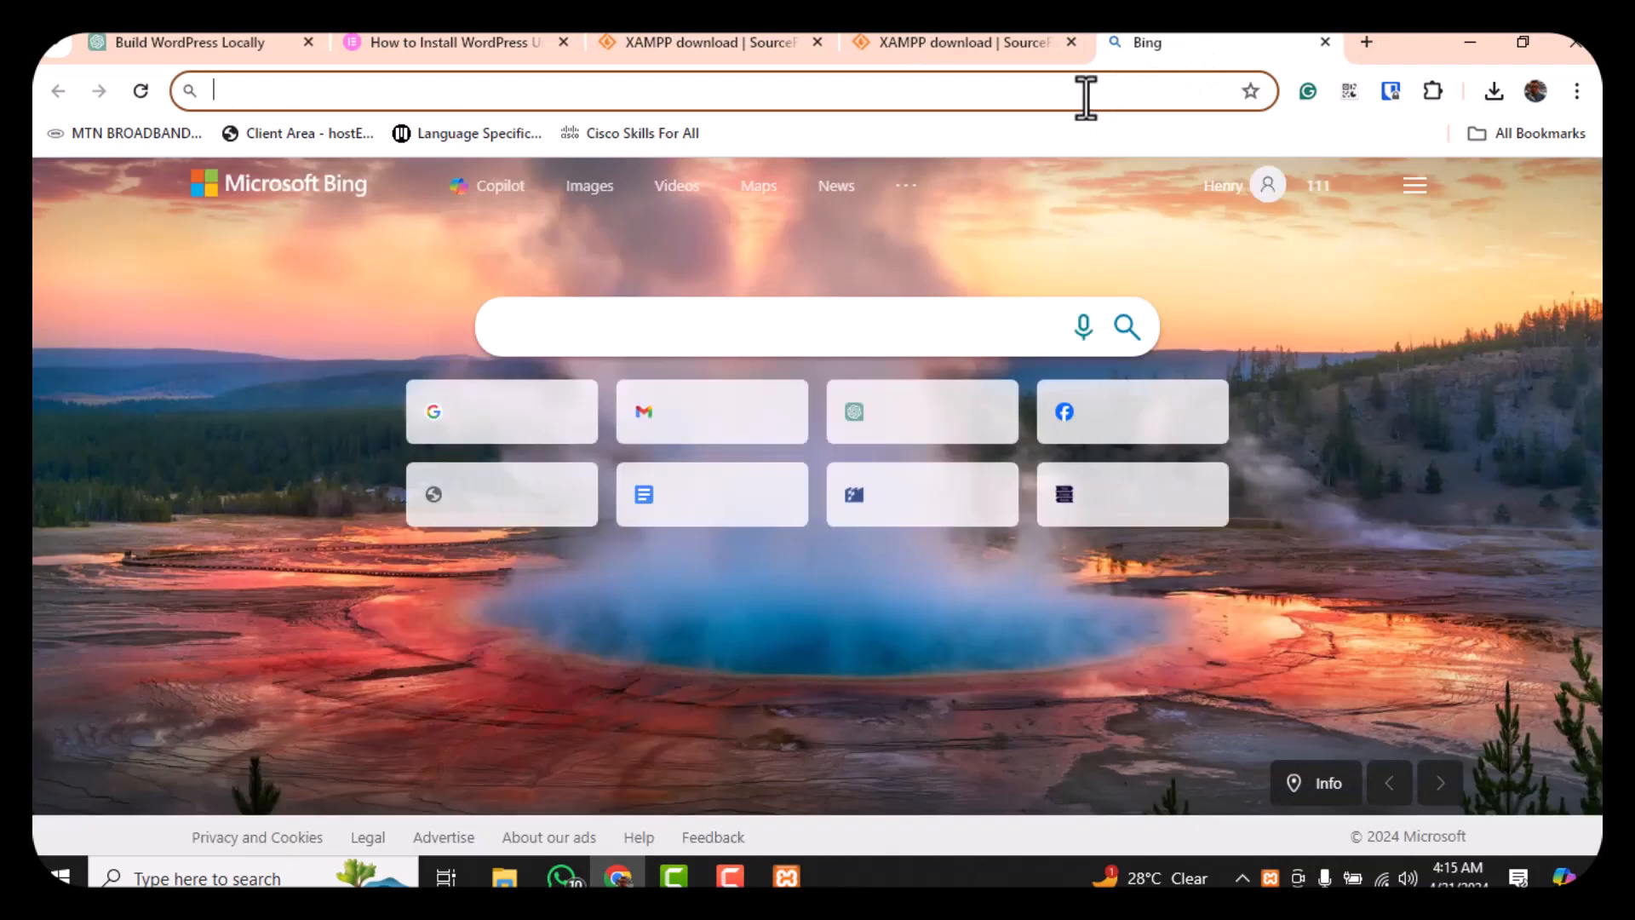
pyautogui.write('lo')
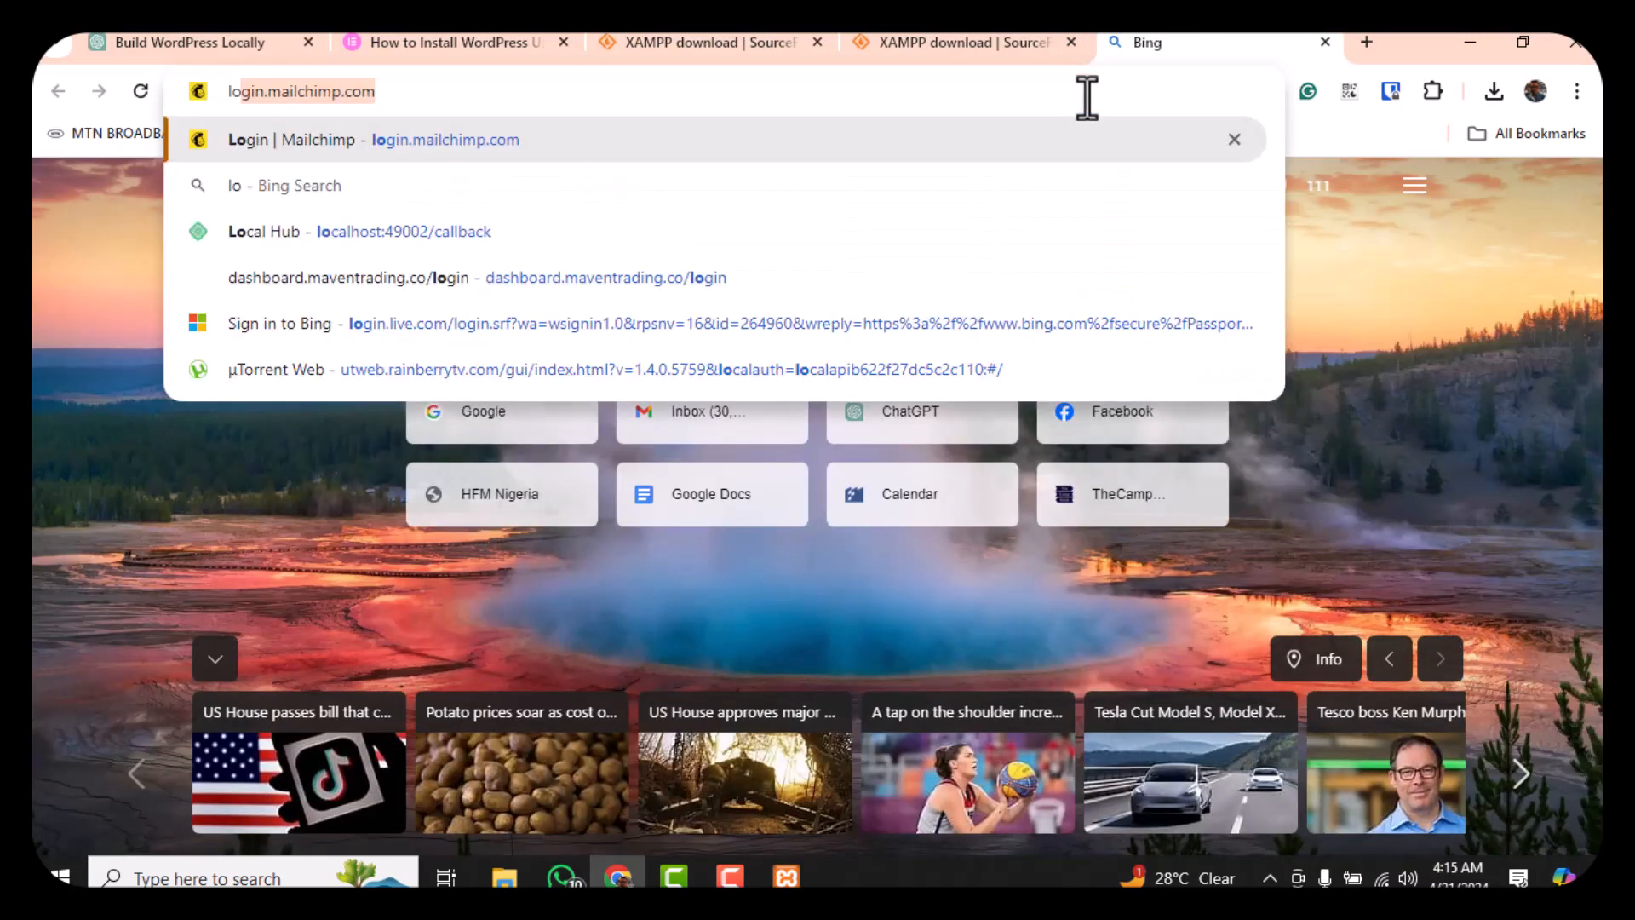
pyautogui.write('calhos')
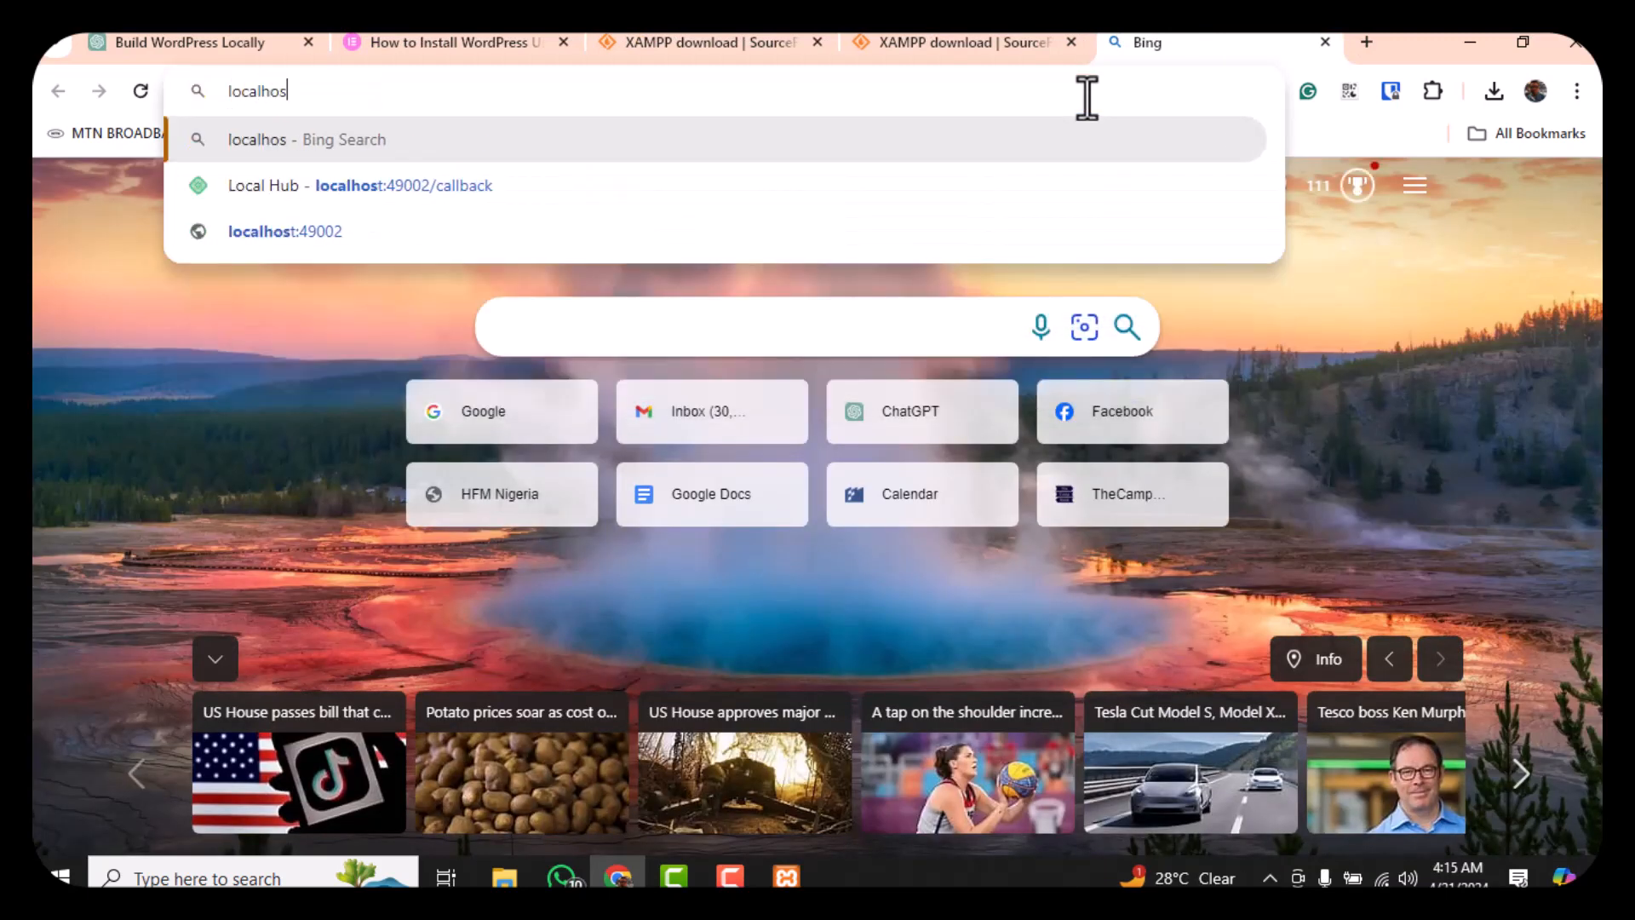
pyautogui.write('t/dashboard/')
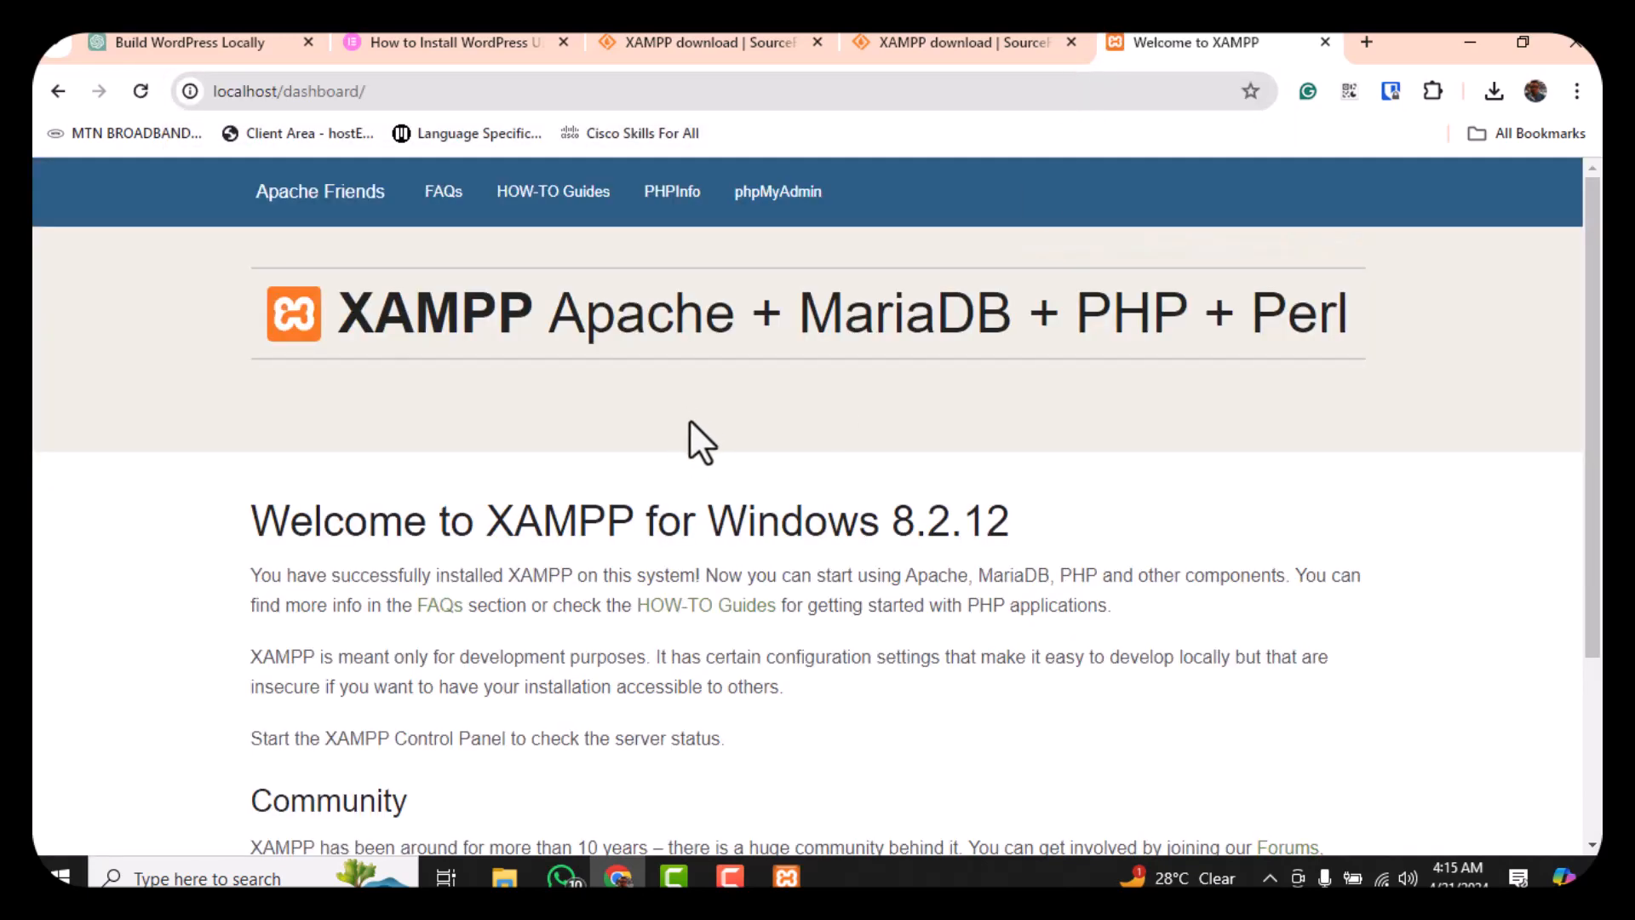
pyautogui.scroll(-3, 688, 421)
pyautogui.scroll(3, 688, 422)
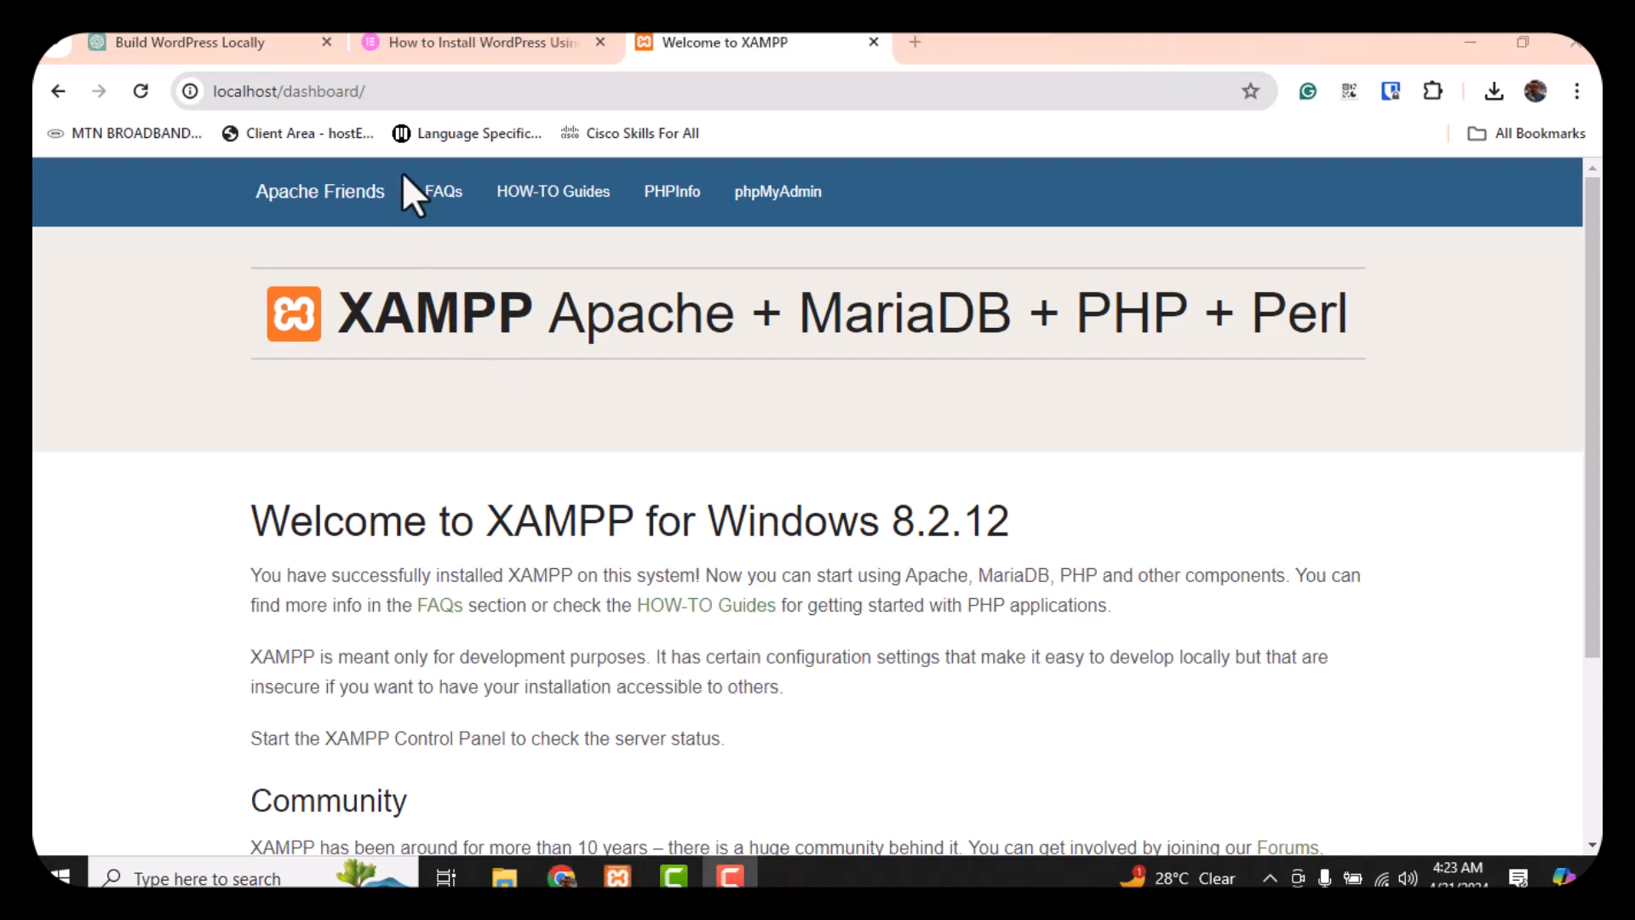
# Stop Apache and MySQL, then reload the localhost dashboard page
pyautogui.click(619, 877)
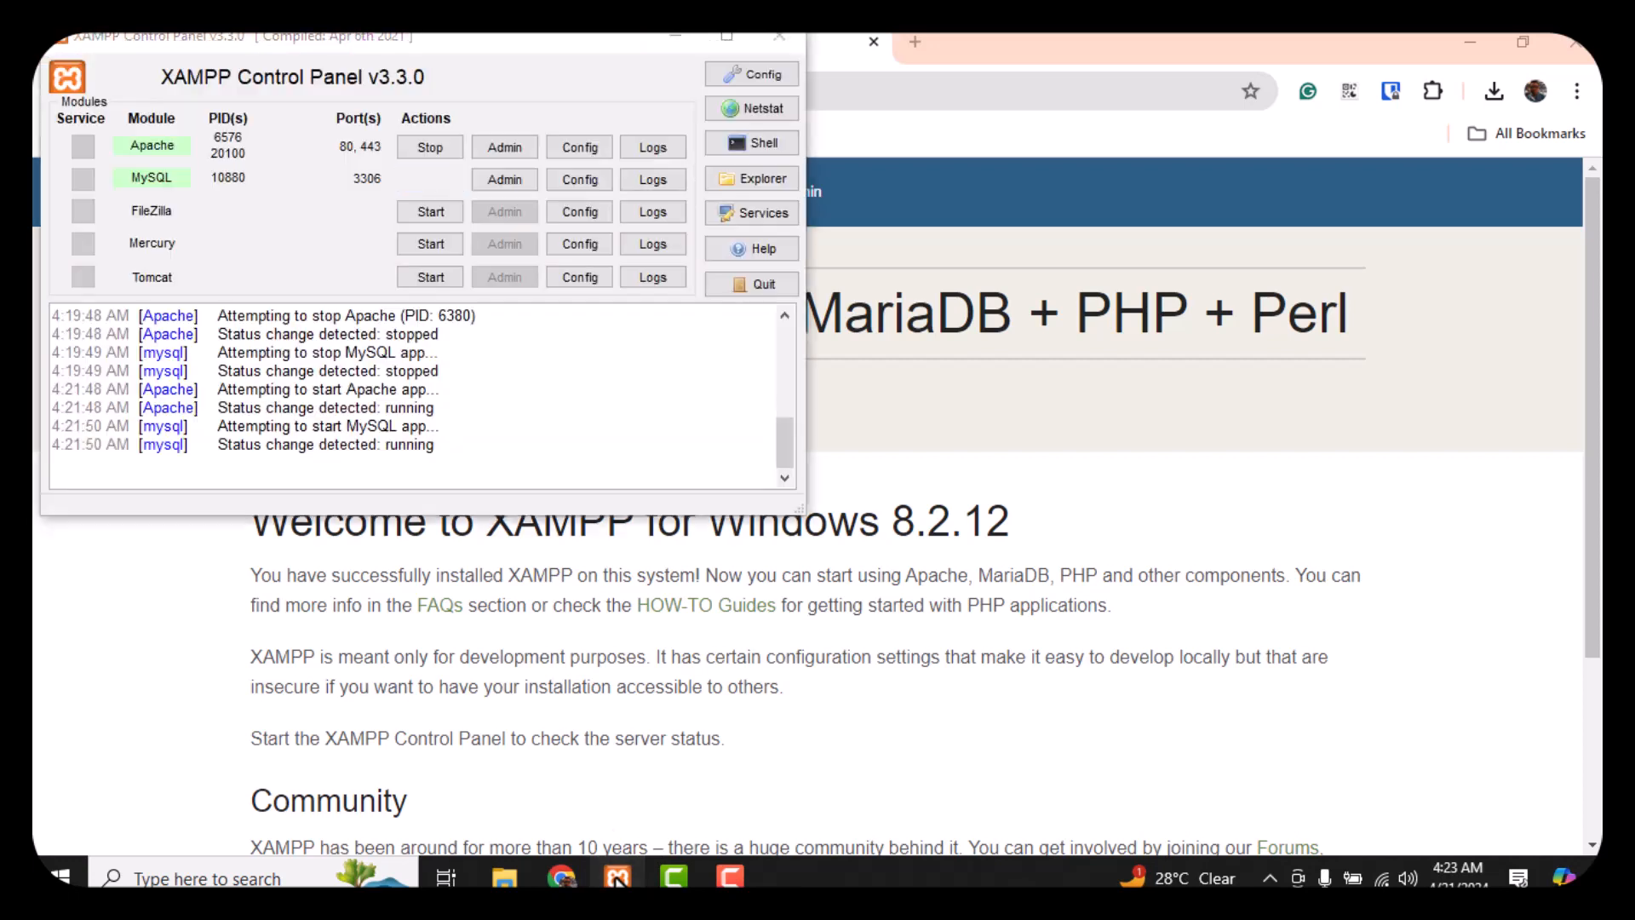
pyautogui.click(413, 148)
pyautogui.click(415, 172)
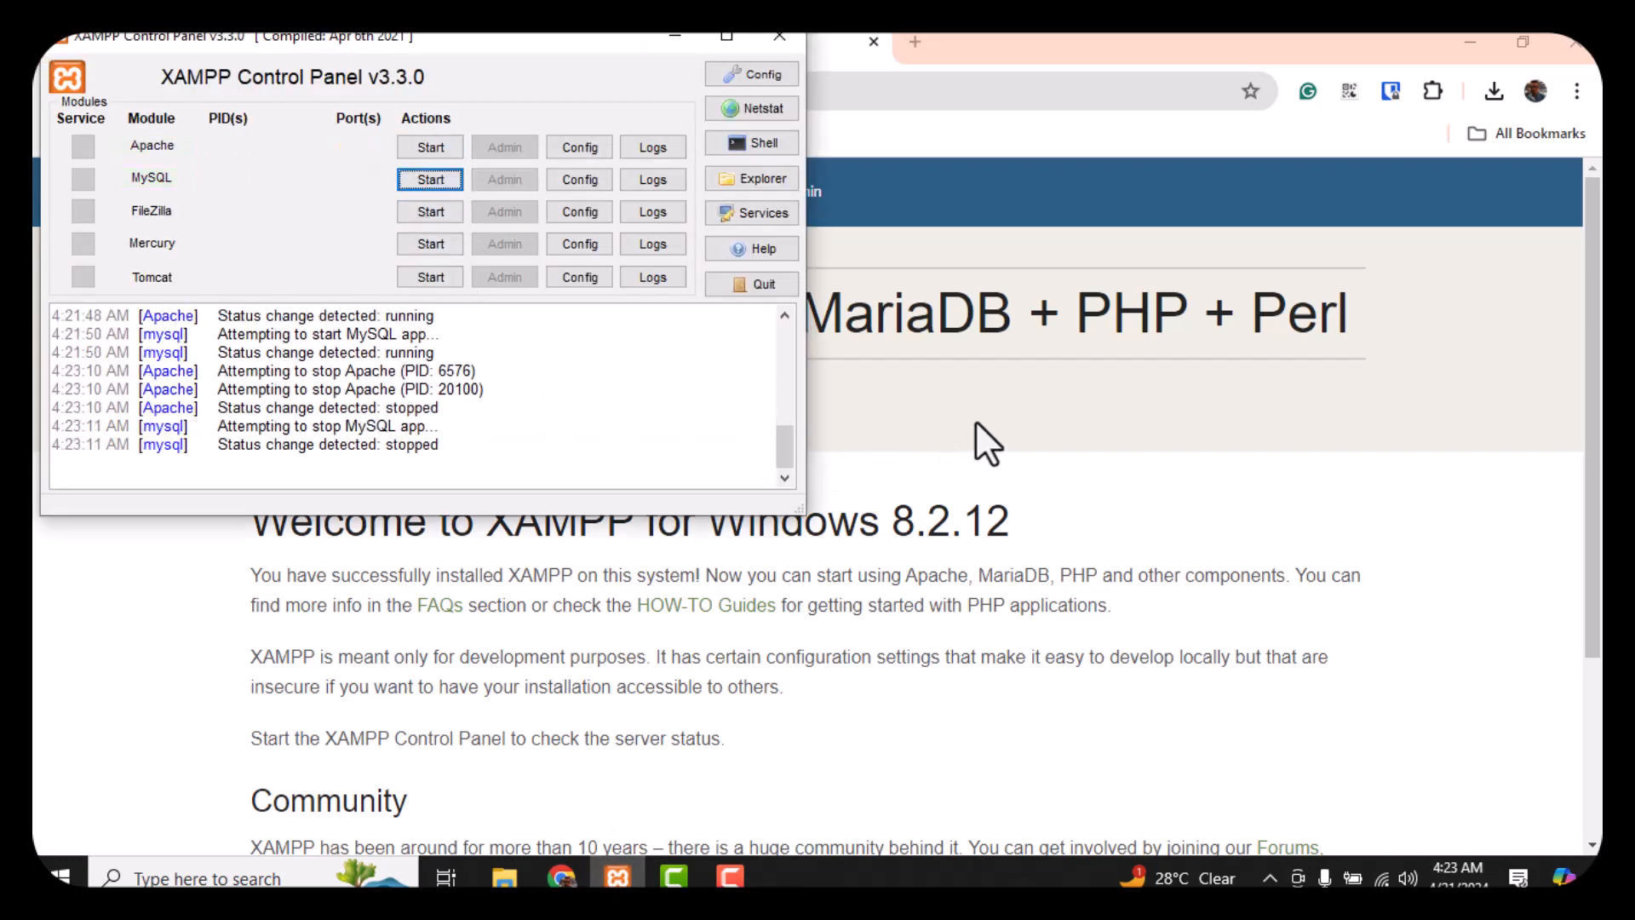
pyautogui.click(953, 410)
pyautogui.rightClick(659, 412)
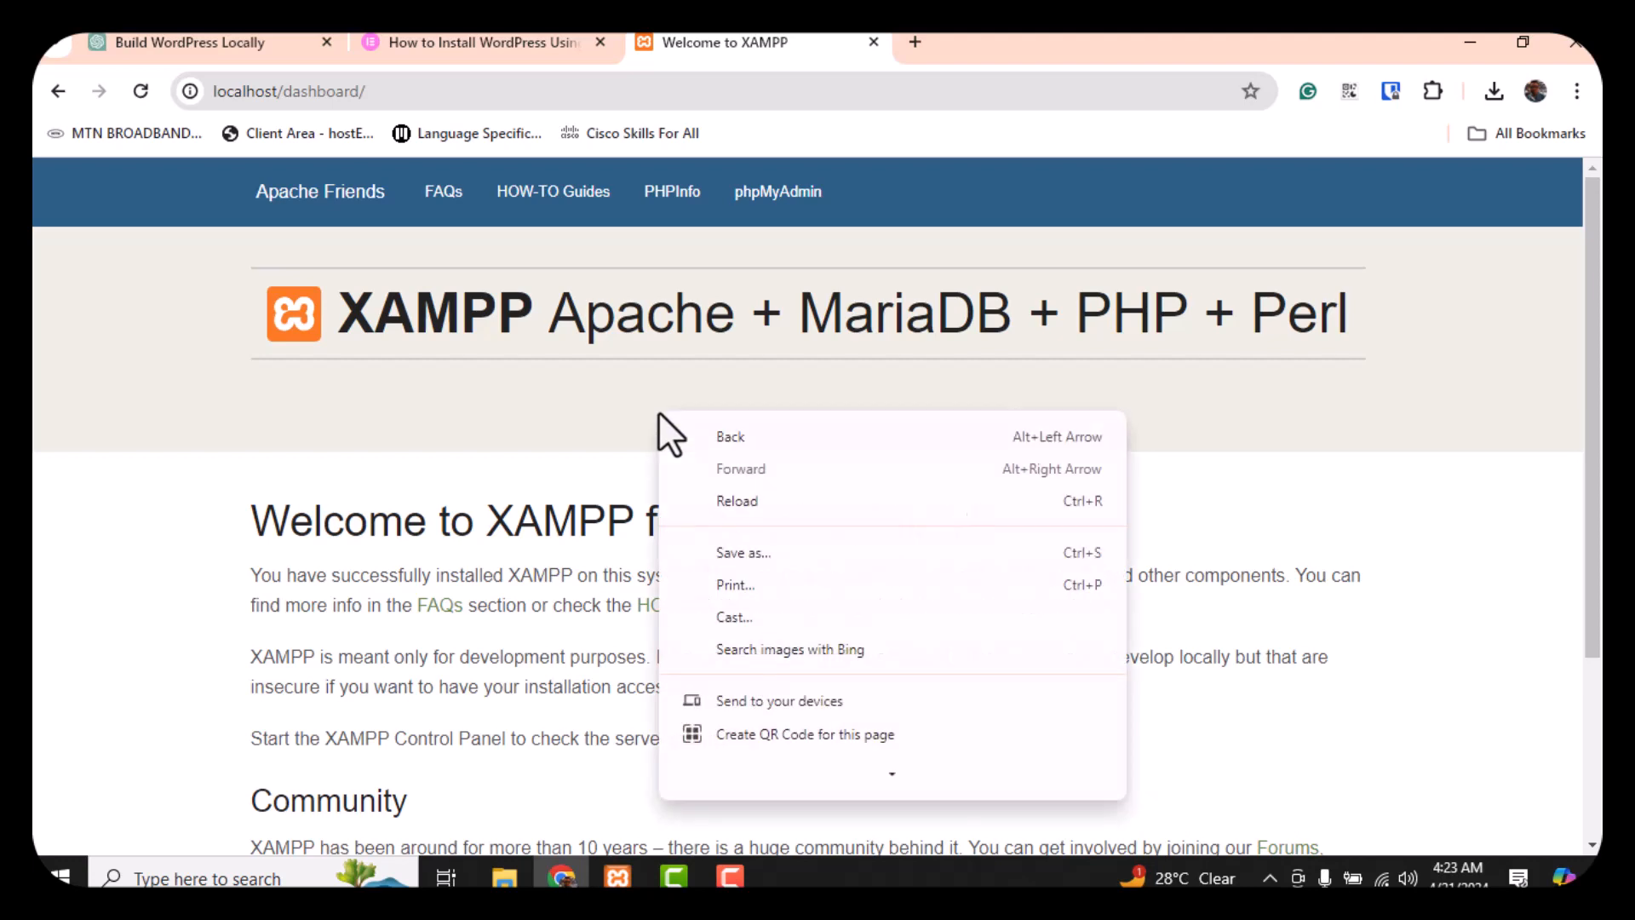
pyautogui.click(808, 497)
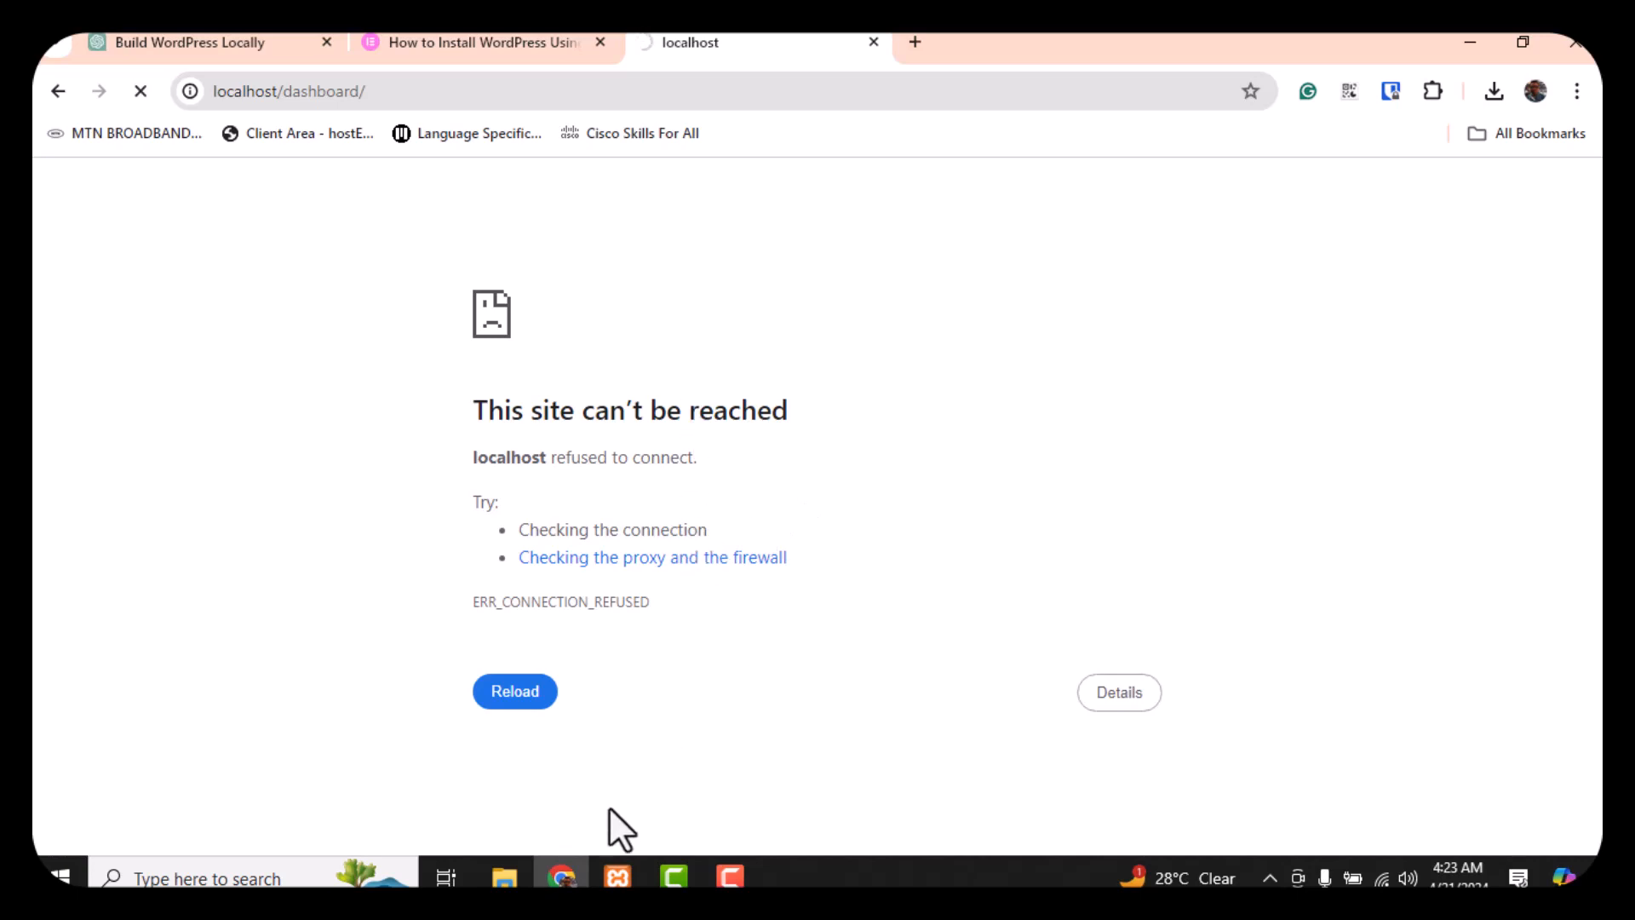
# Start Apache and MySQL again and return to the XAMPP welcome page
pyautogui.click(616, 876)
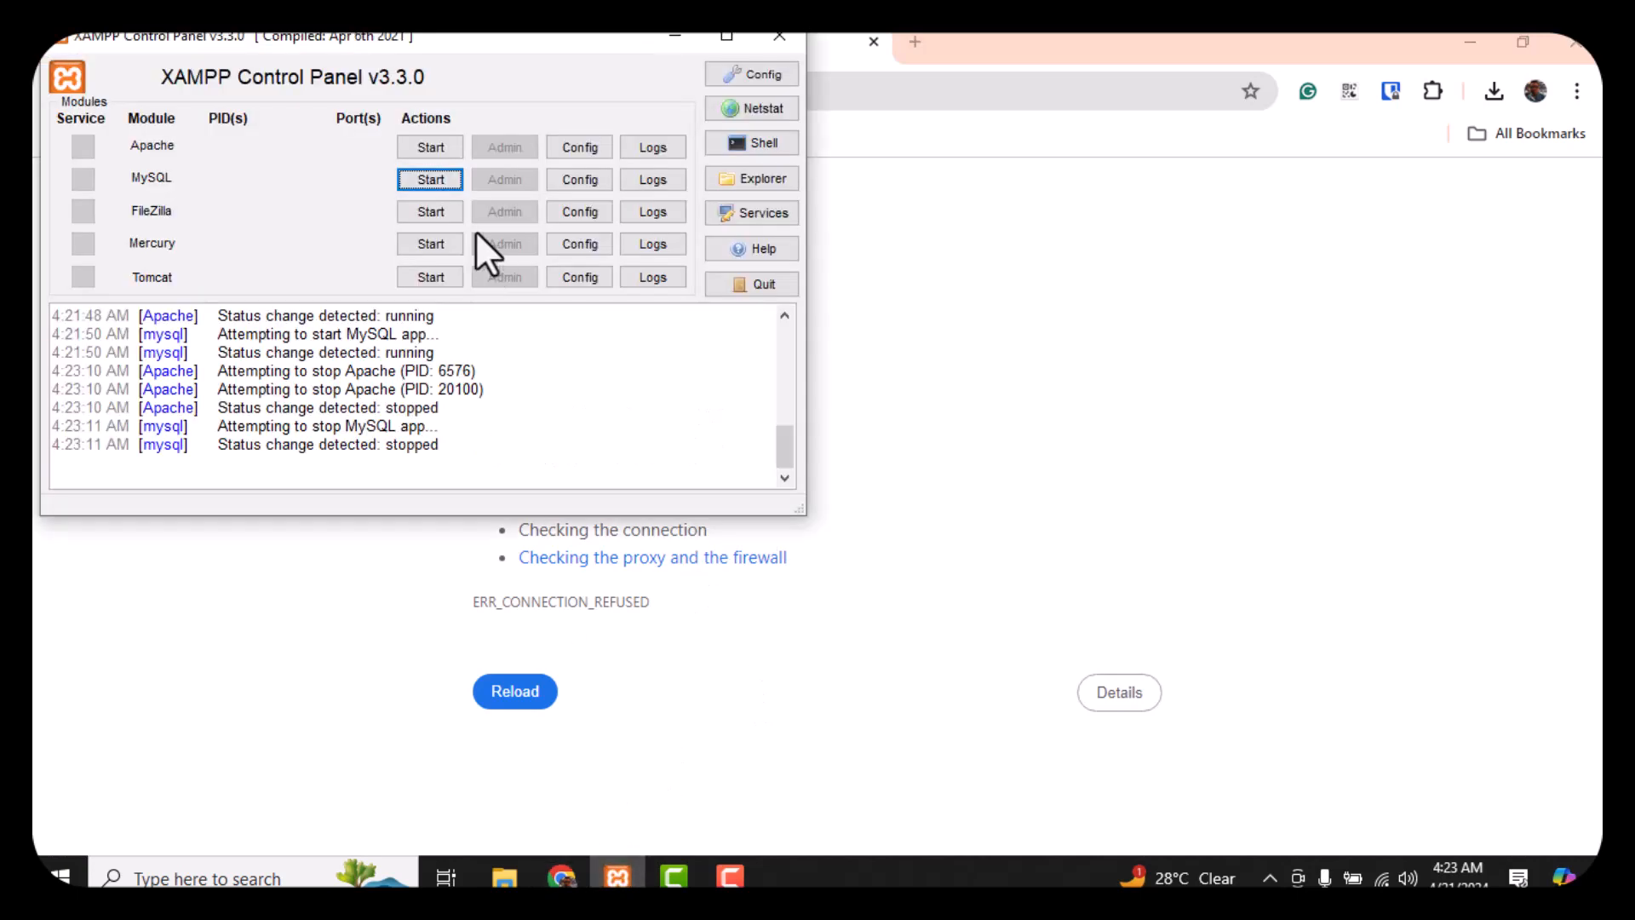
pyautogui.click(423, 147)
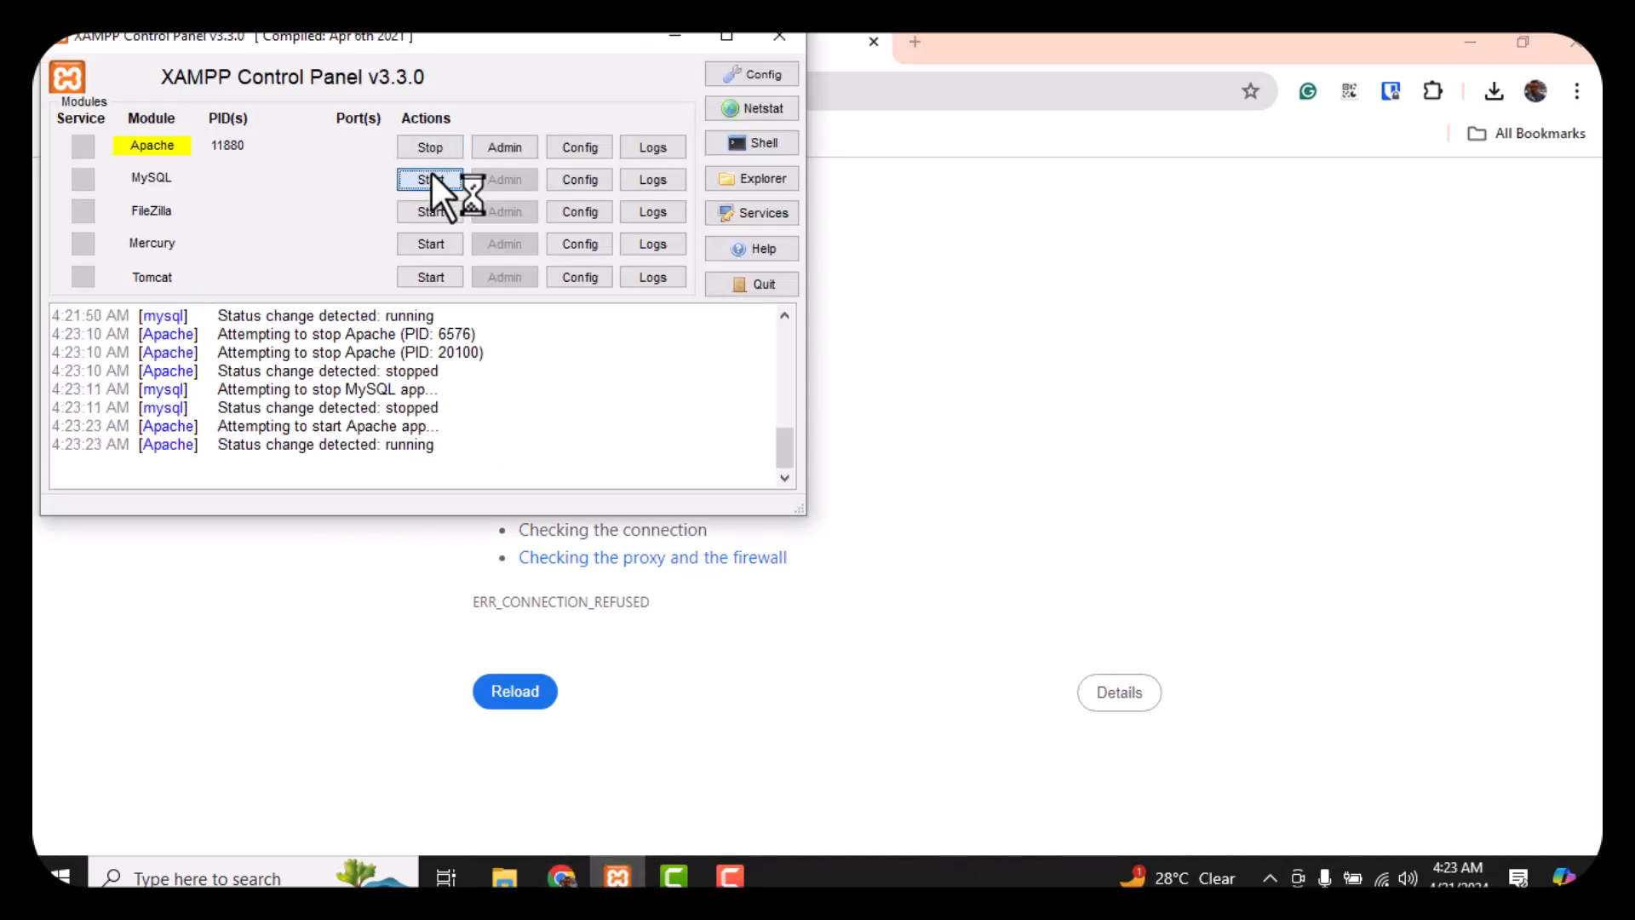
pyautogui.click(431, 177)
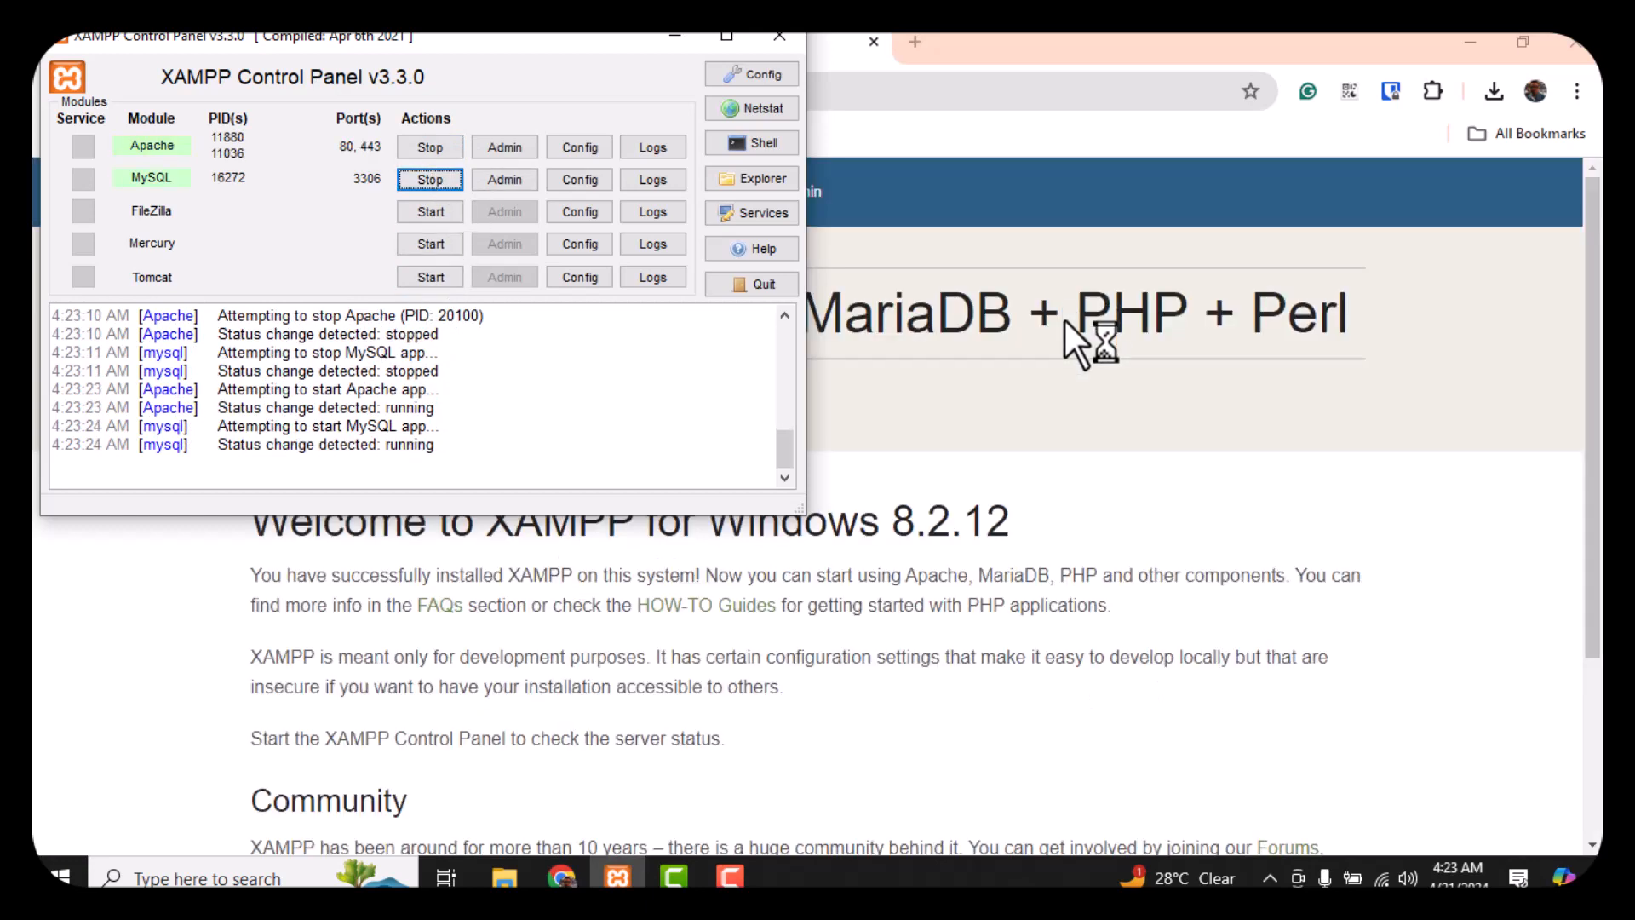
pyautogui.click(1071, 403)
pyautogui.scroll(-5, 671, 406)
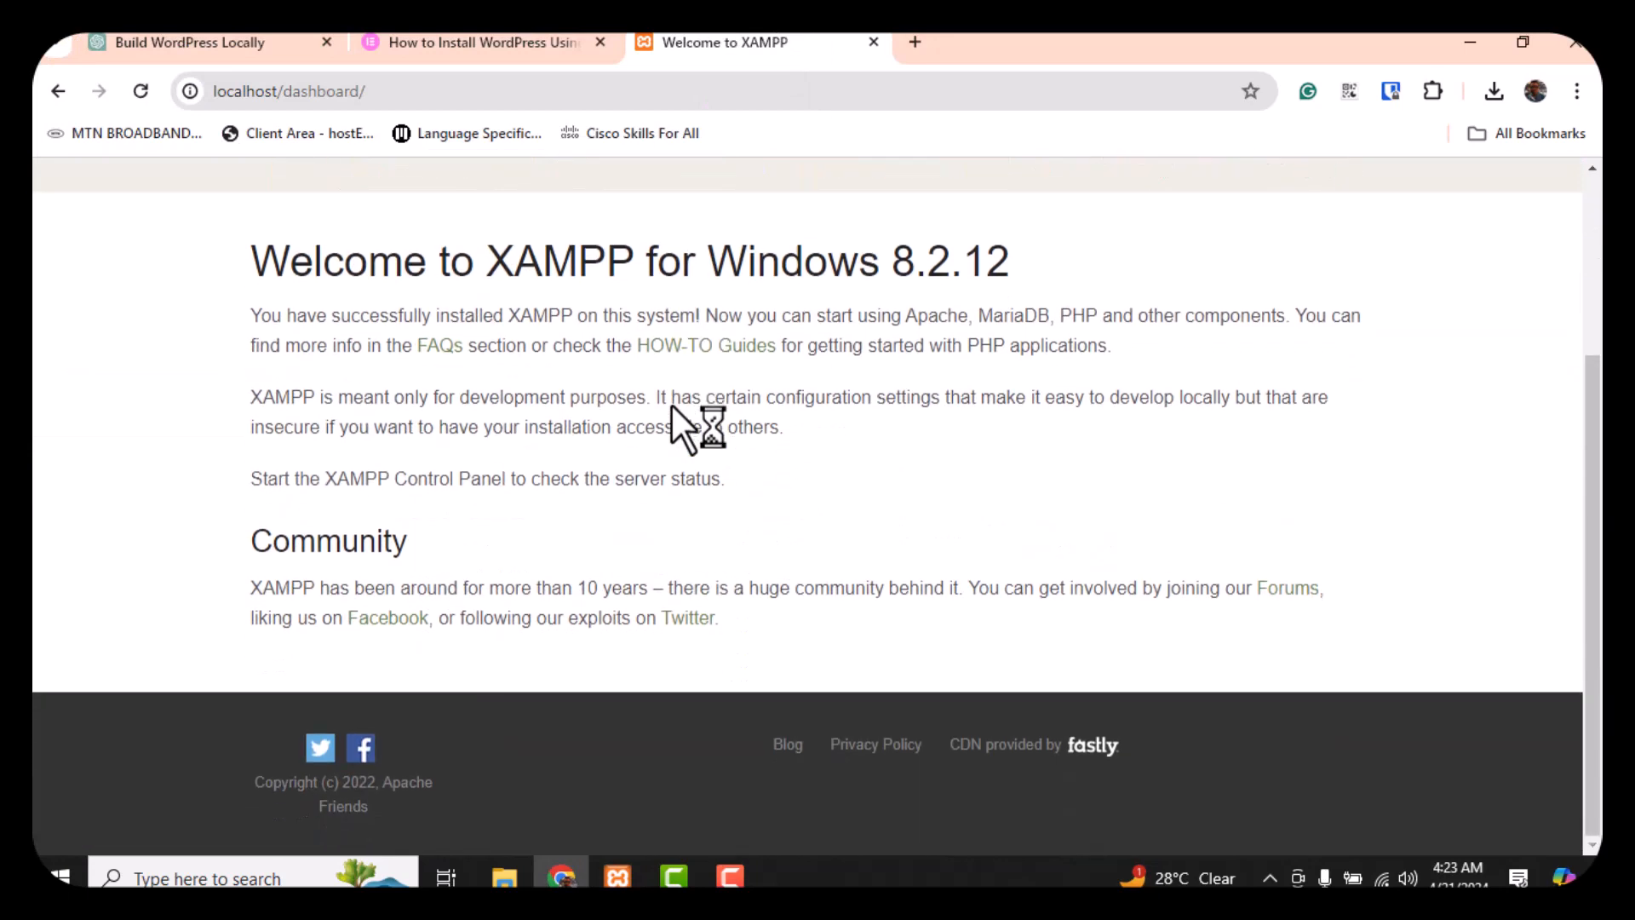
pyautogui.scroll(5, 671, 405)
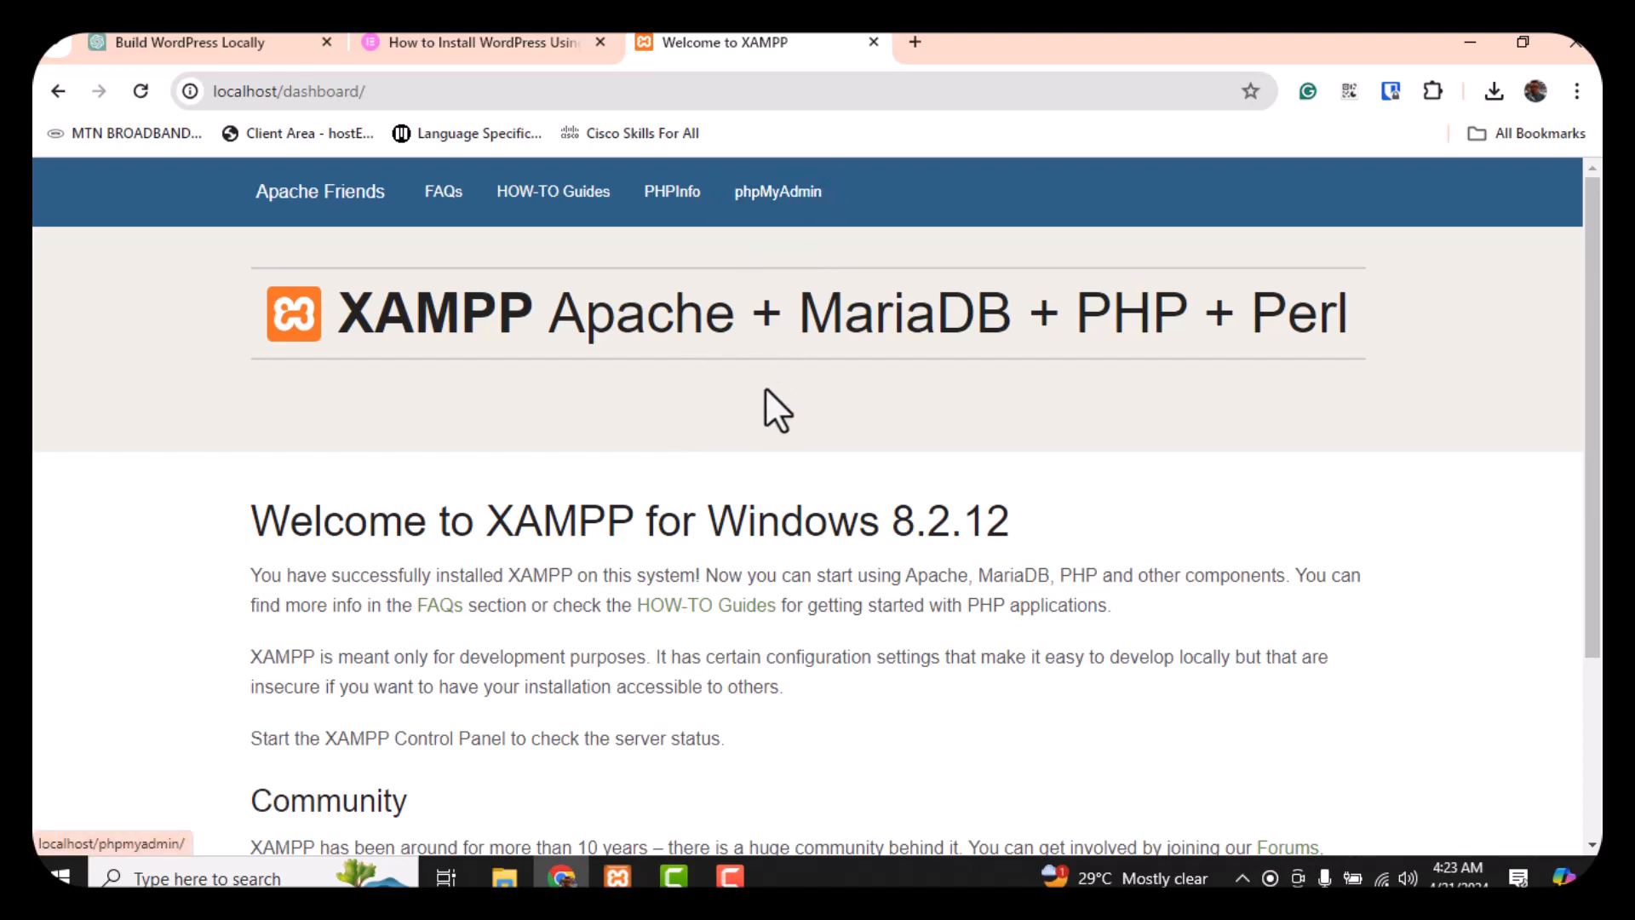
# Create a database named FxBase from phpMyAdmin's Databases tab
pyautogui.click(778, 193)
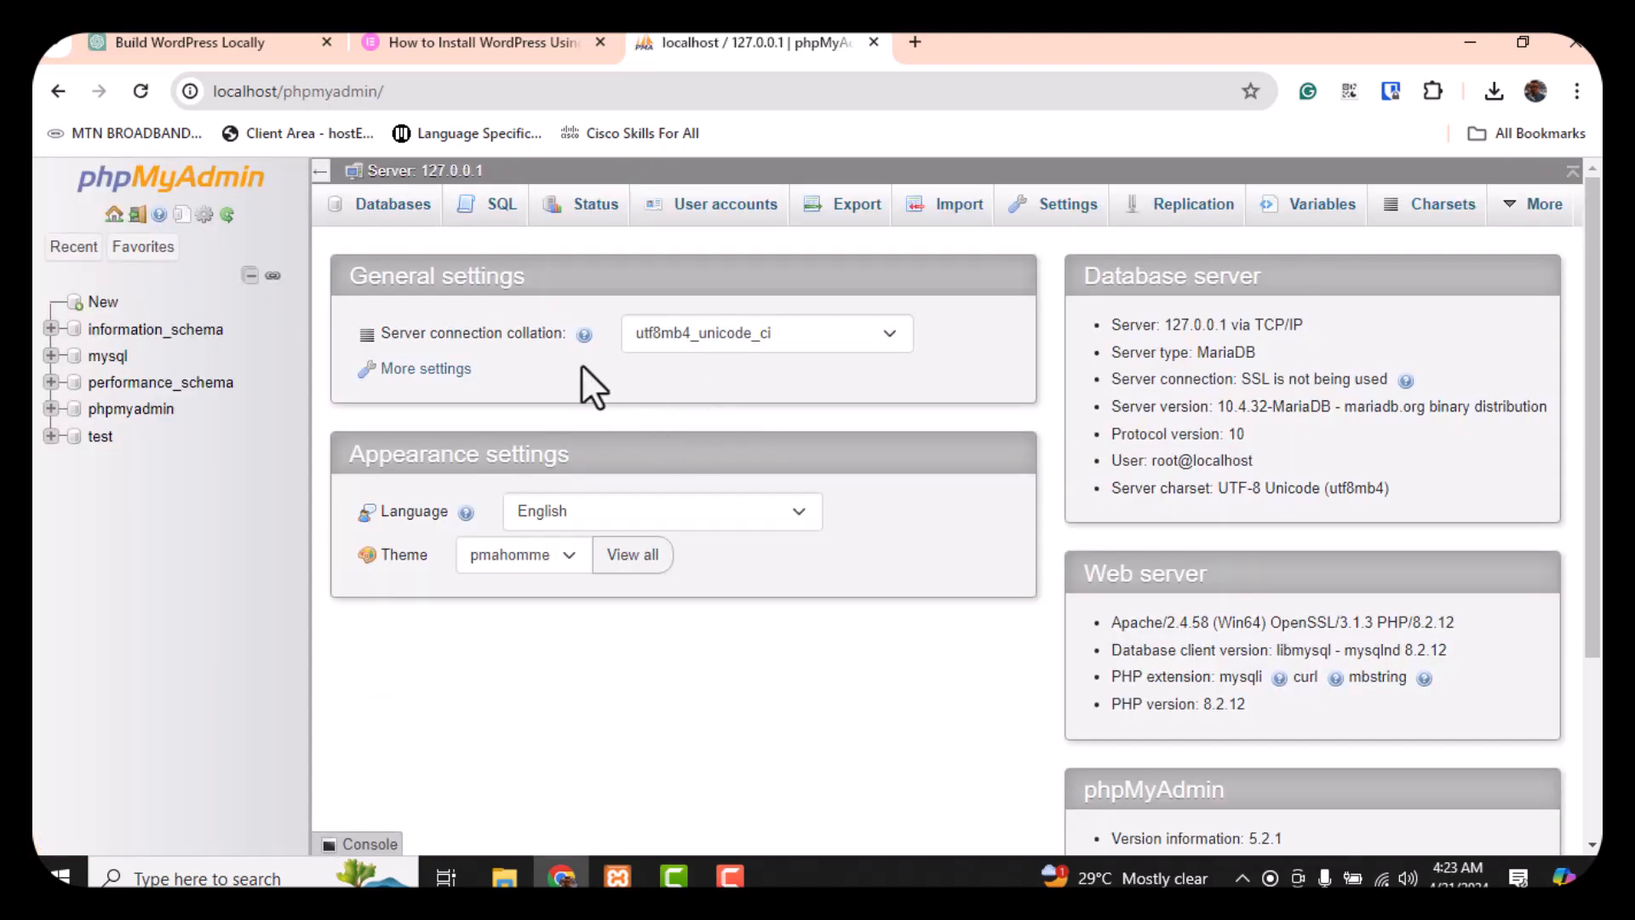
pyautogui.click(386, 207)
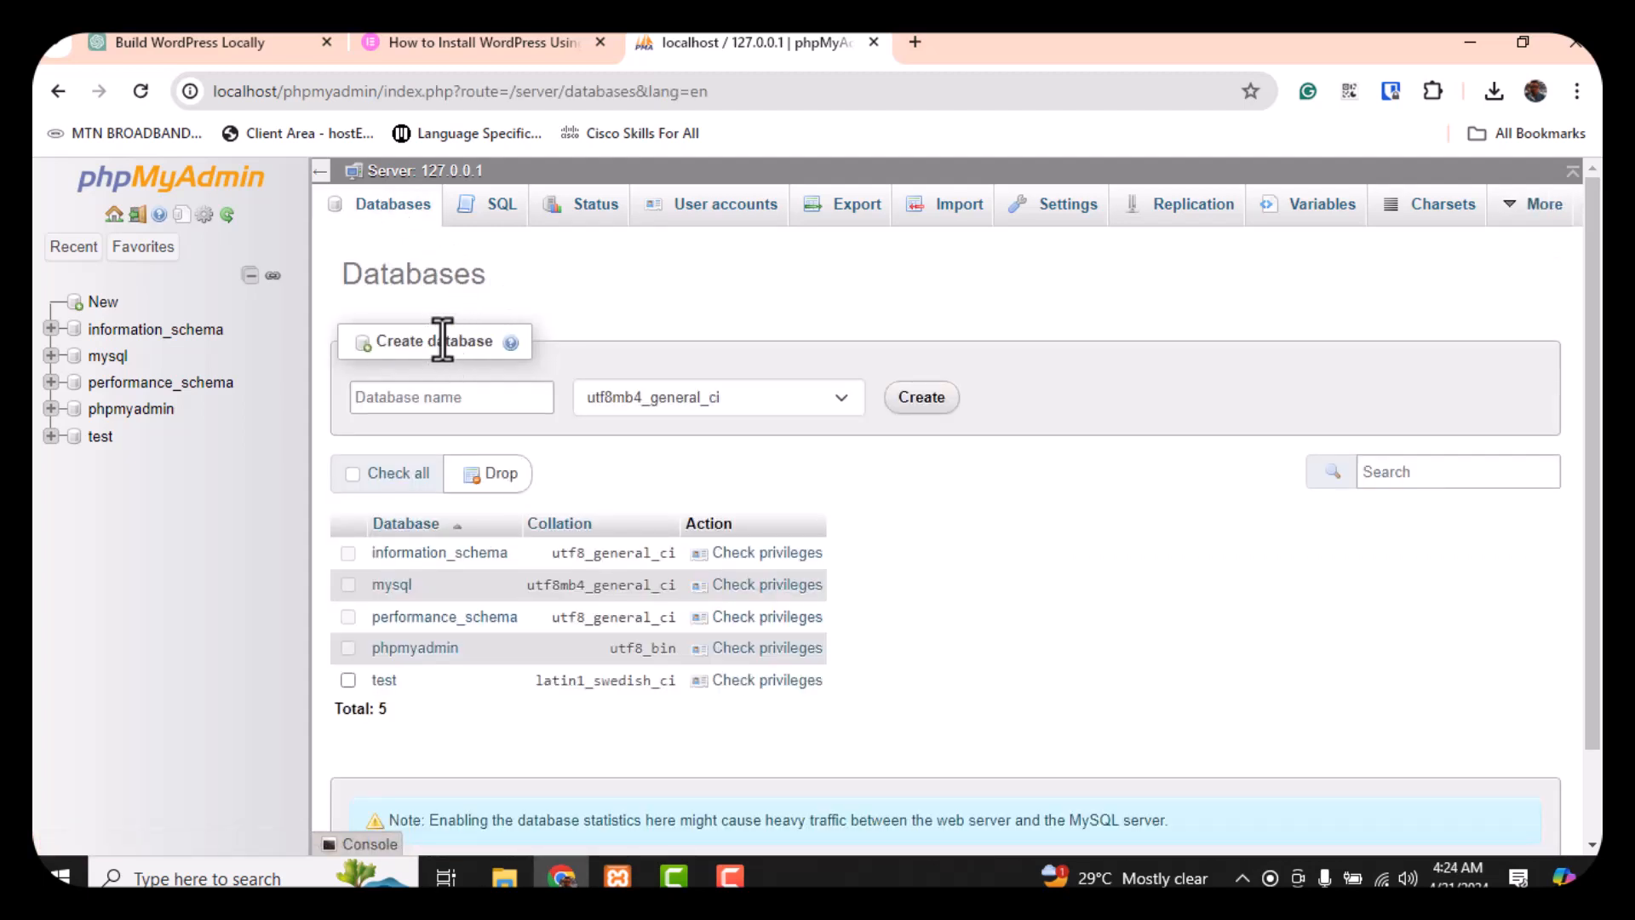
pyautogui.click(473, 394)
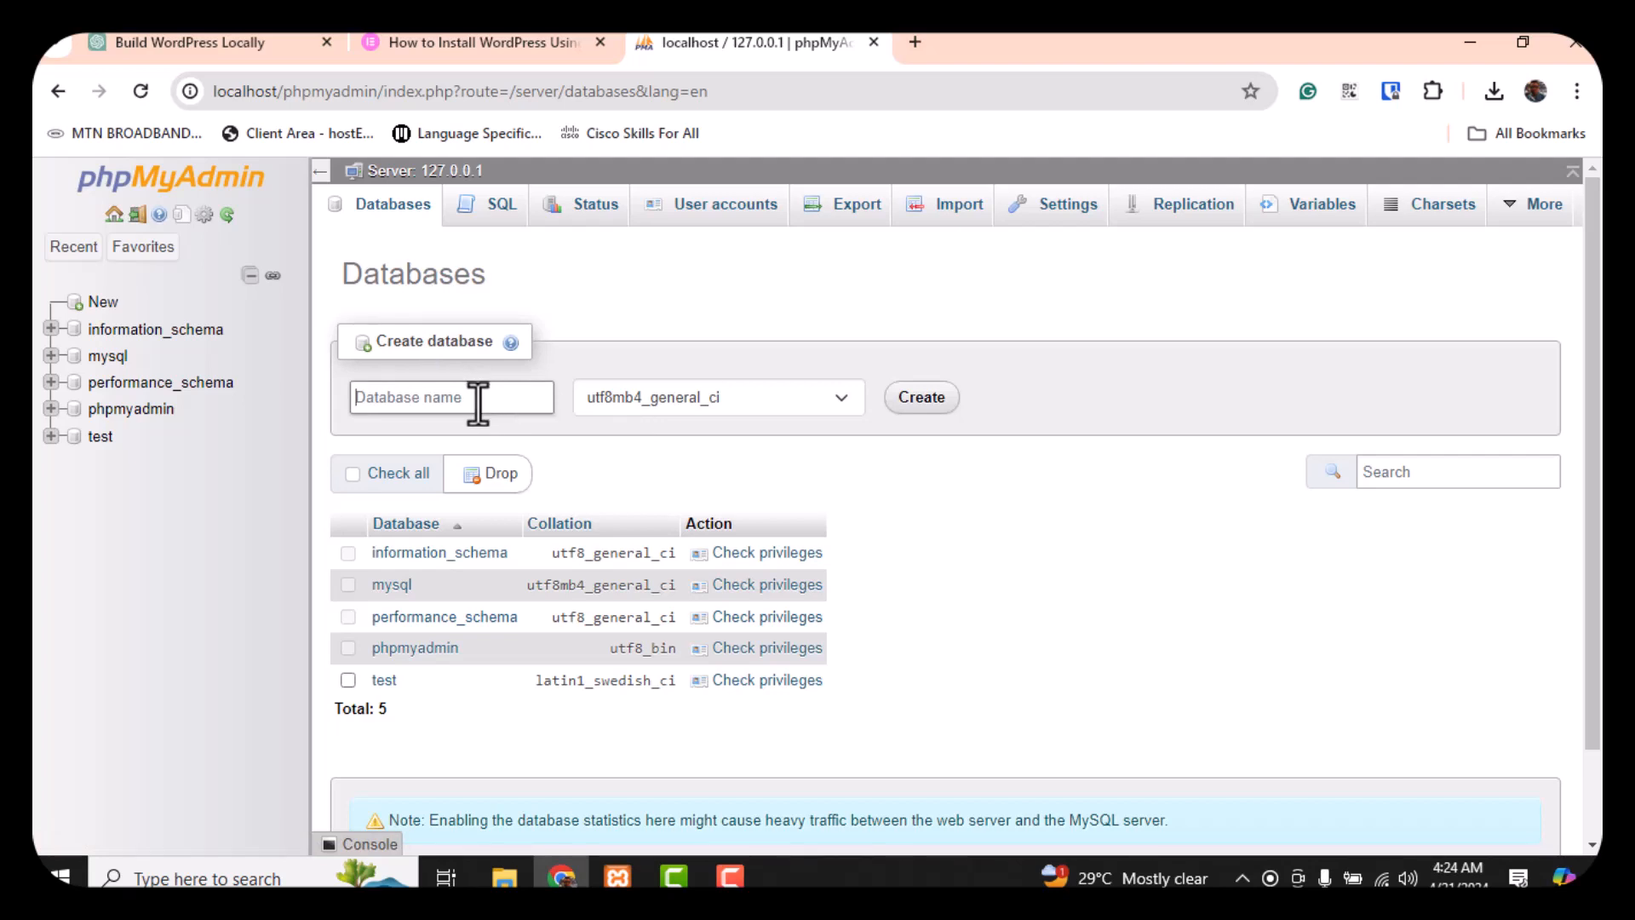
pyautogui.write('FxBase')
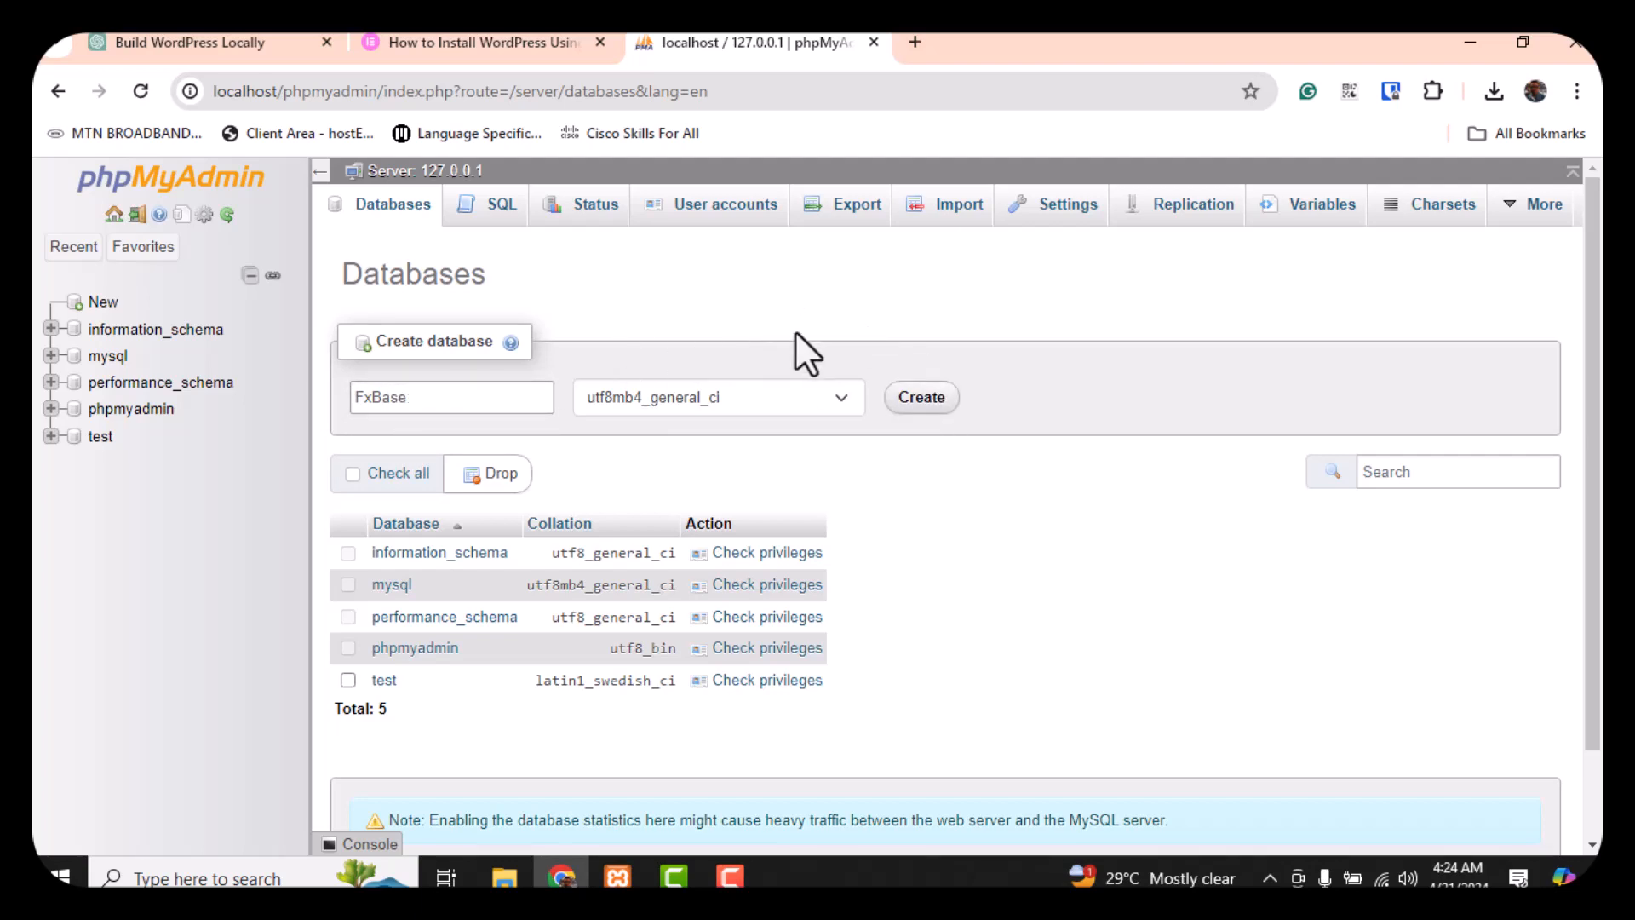
pyautogui.click(936, 405)
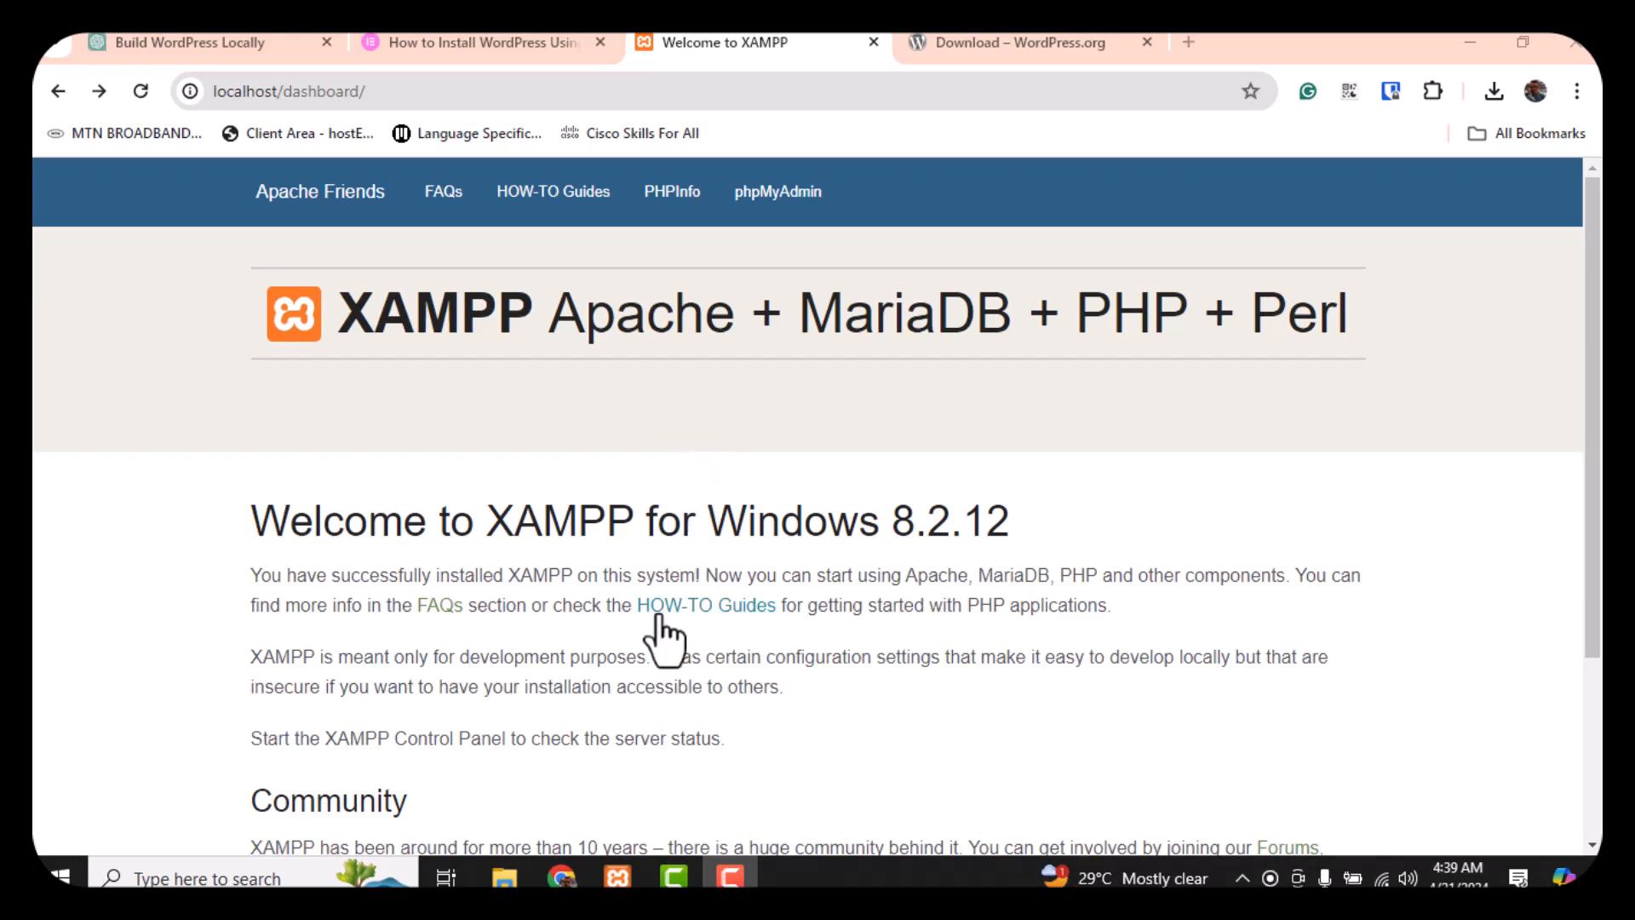
# Navigate File Explorer to C:\xampp\htdocs
pyautogui.click(503, 876)
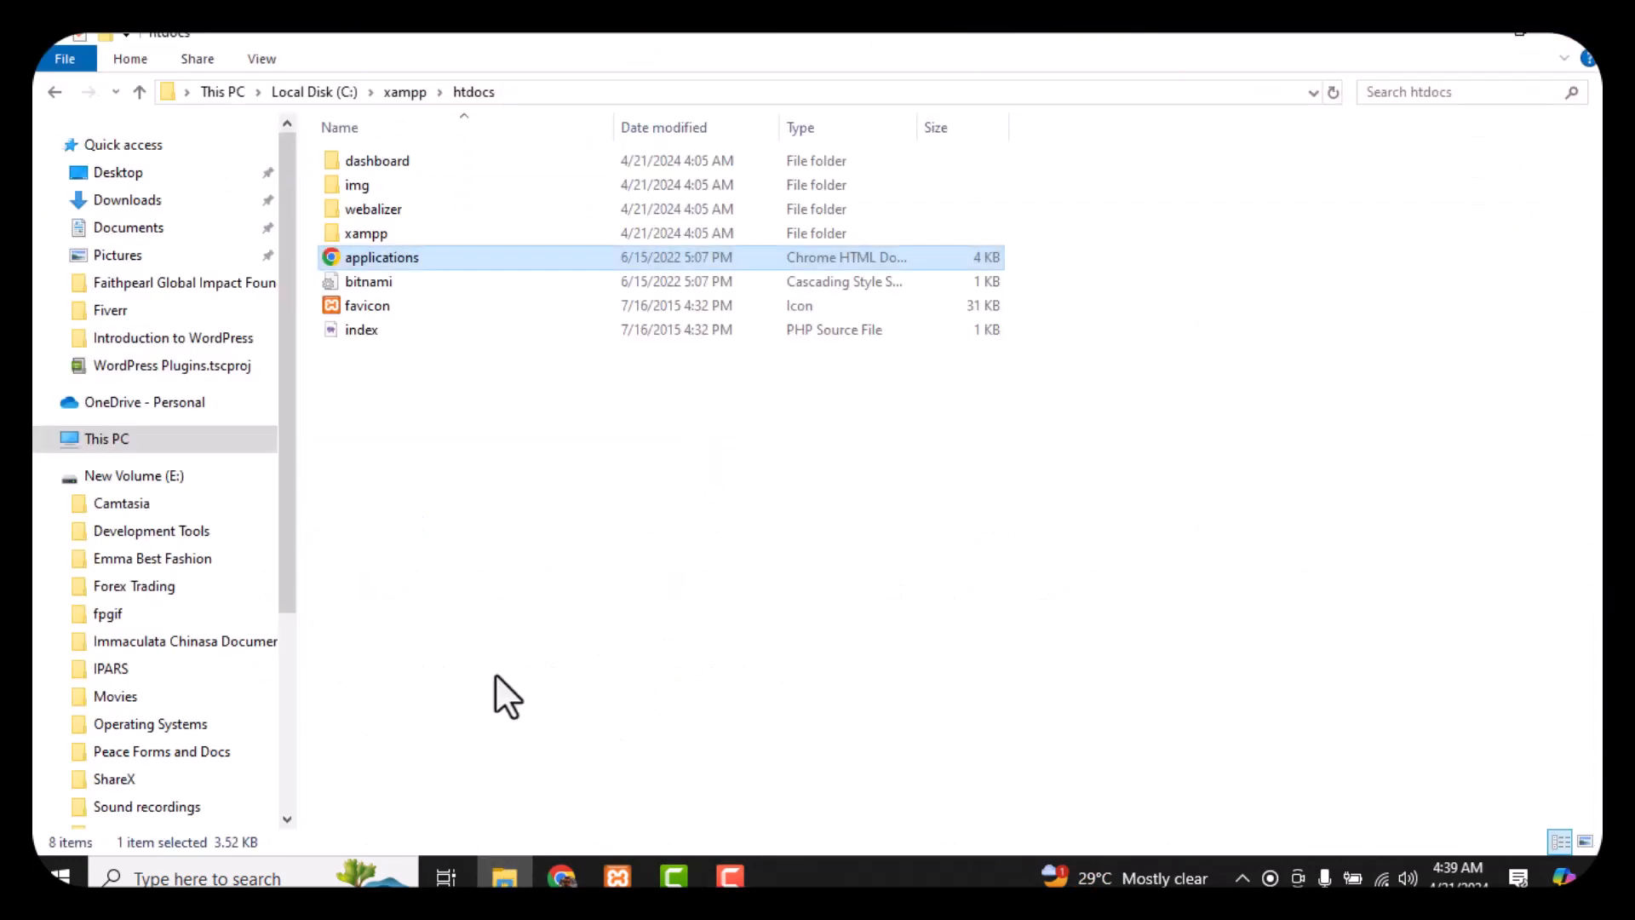
pyautogui.click(510, 603)
pyautogui.click(107, 439)
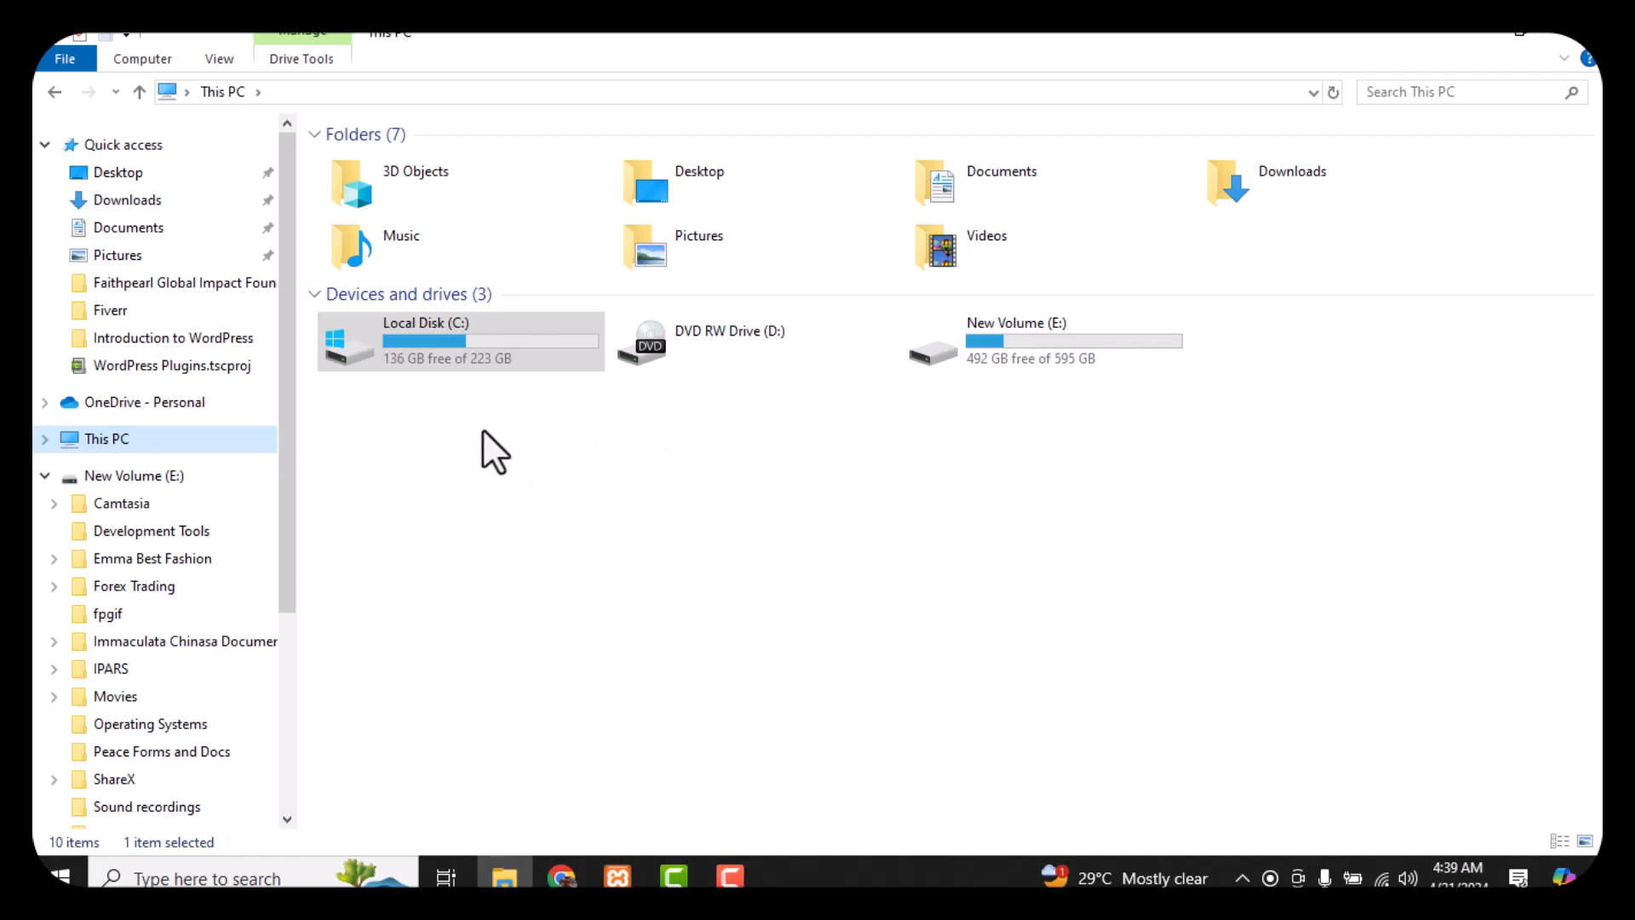
pyautogui.click(470, 349)
pyautogui.doubleClick(468, 344)
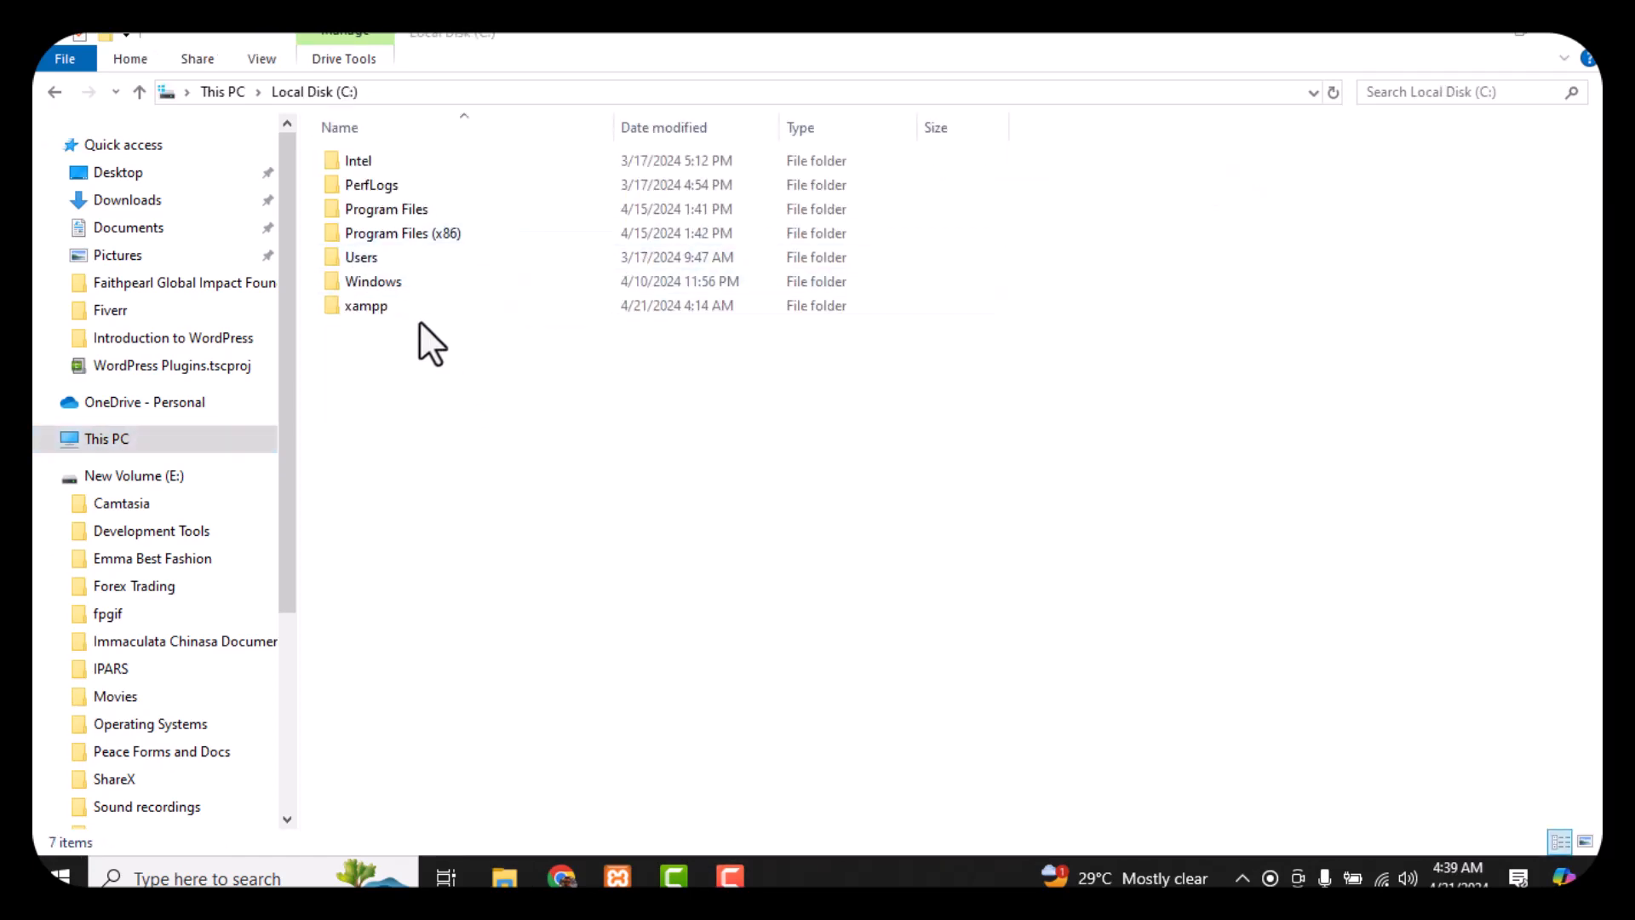
pyautogui.doubleClick(366, 305)
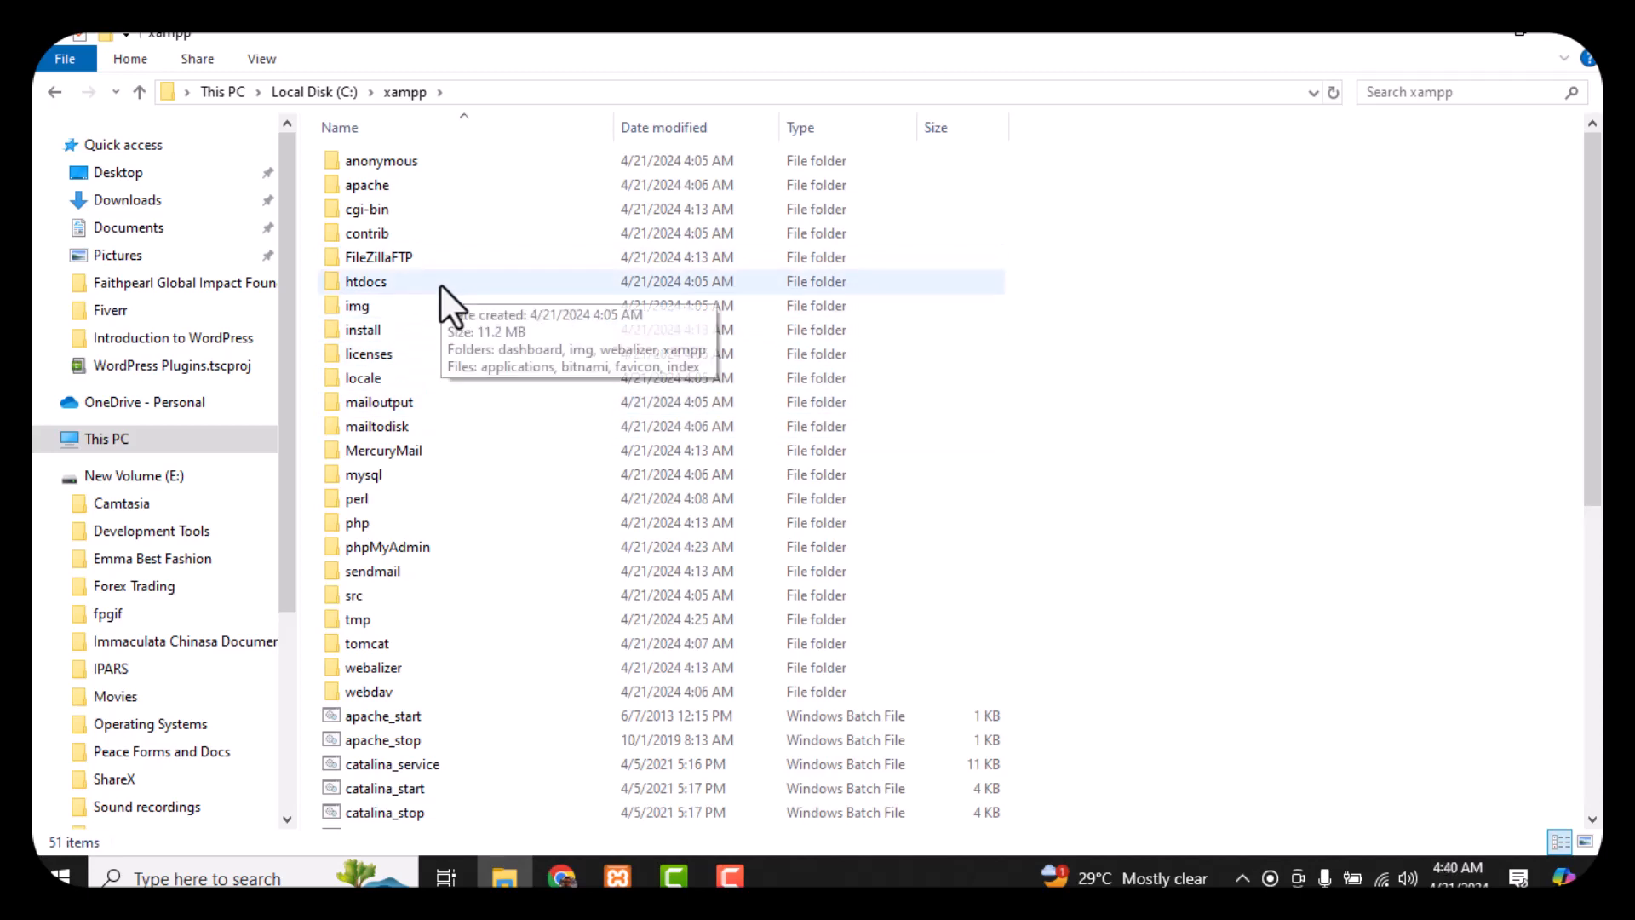
pyautogui.doubleClick(406, 285)
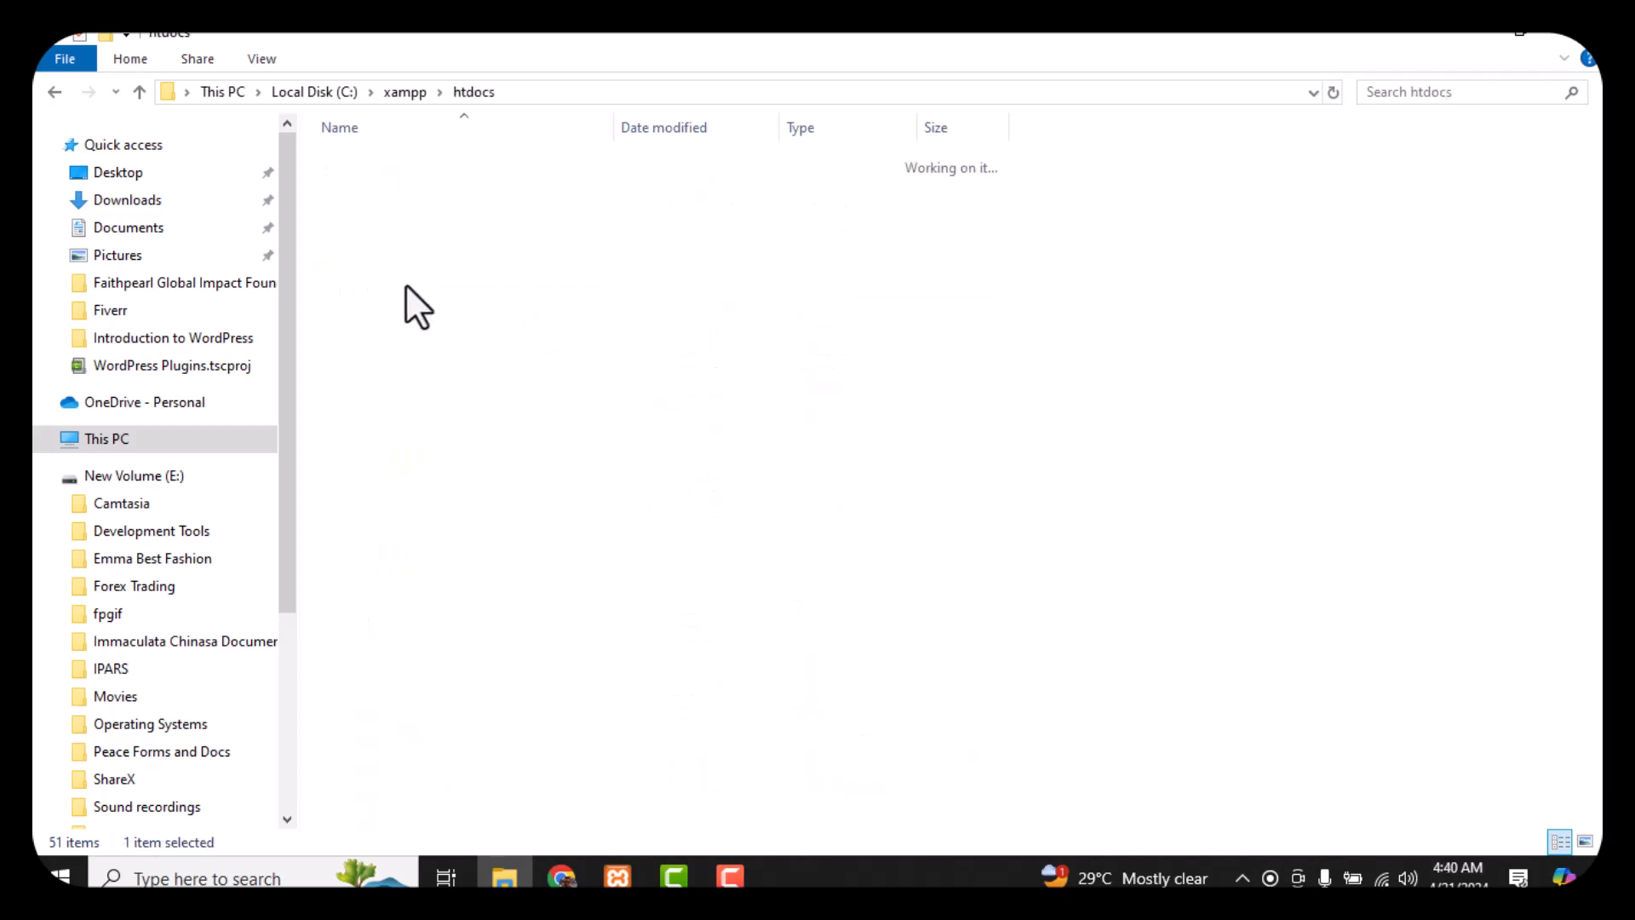
# Create a new folder named FxBase inside htdocs
pyautogui.rightClick(387, 383)
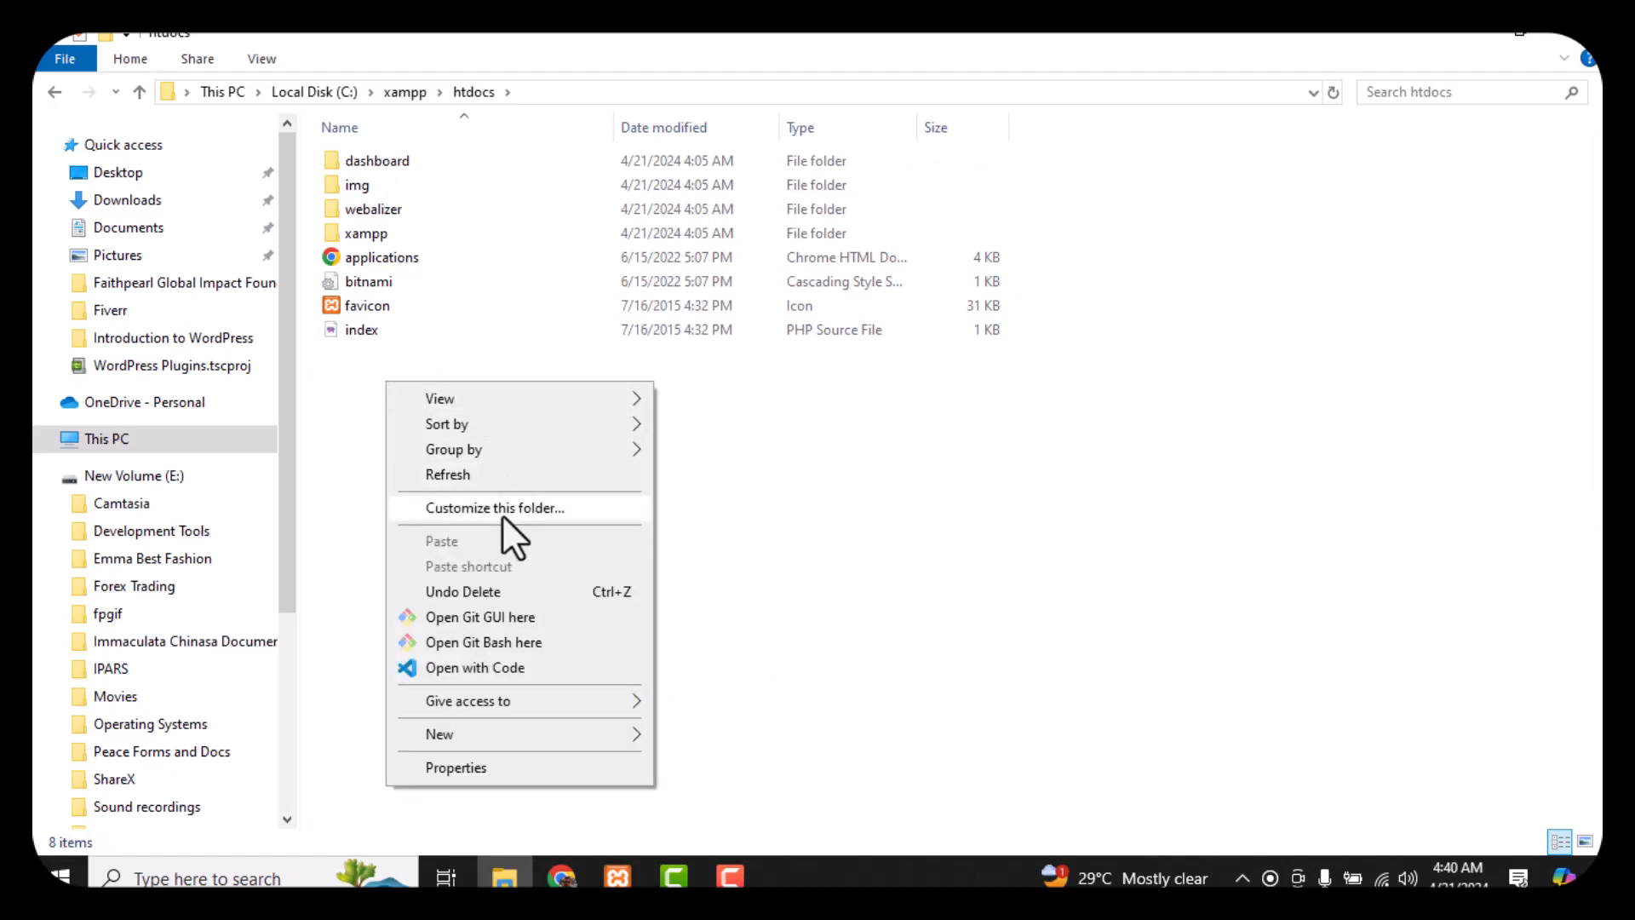
pyautogui.moveTo(534, 729)
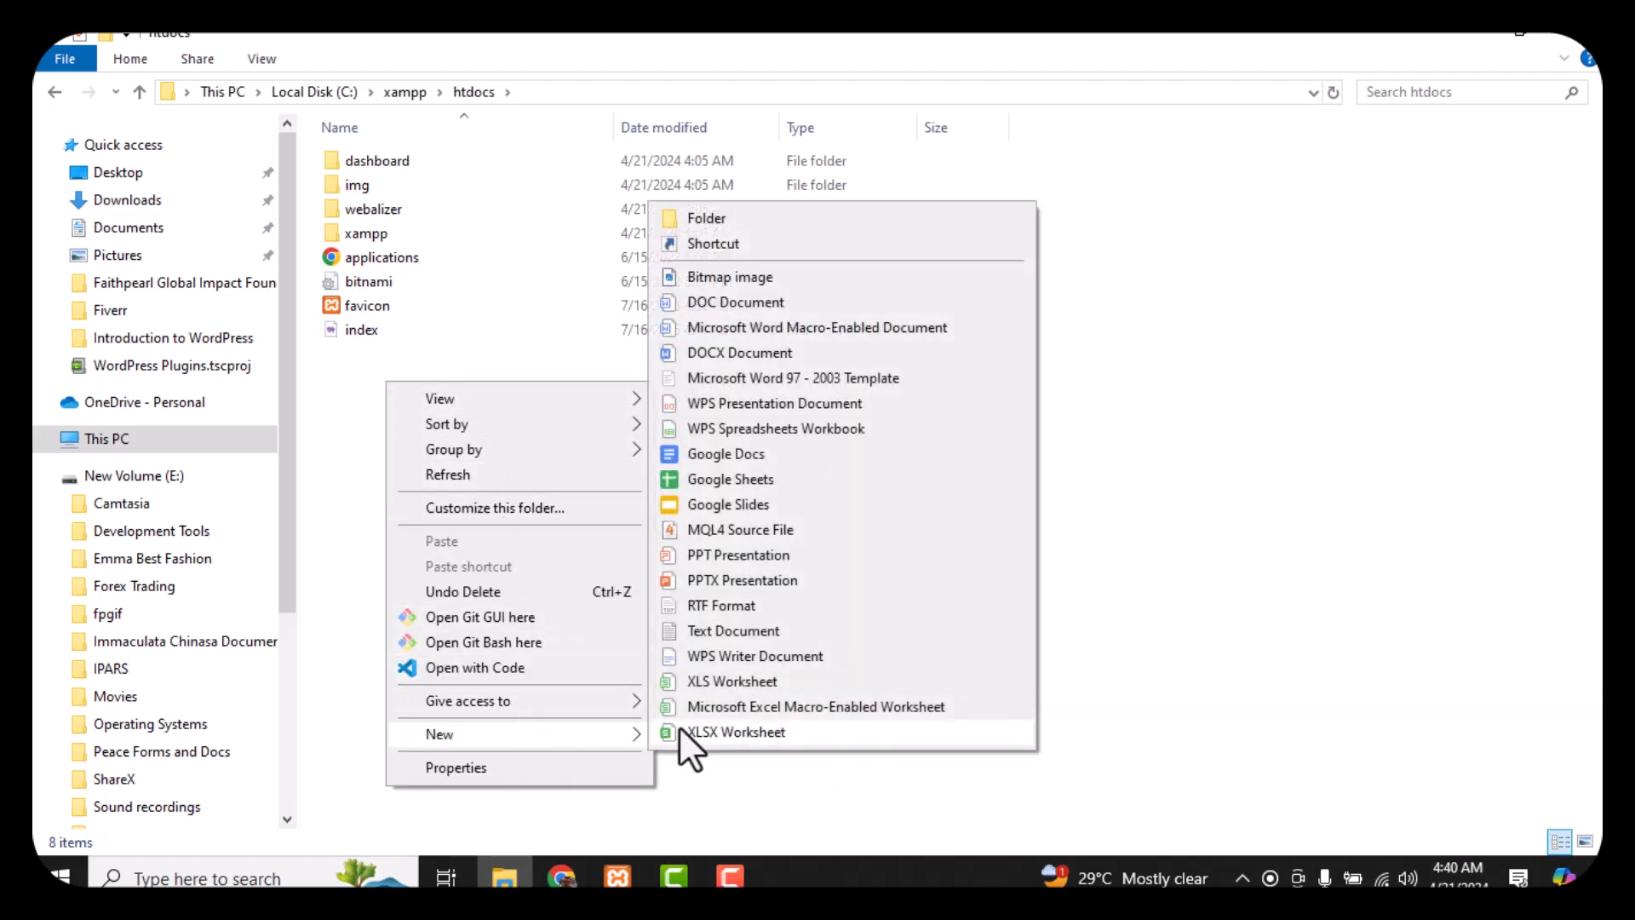
pyautogui.click(759, 220)
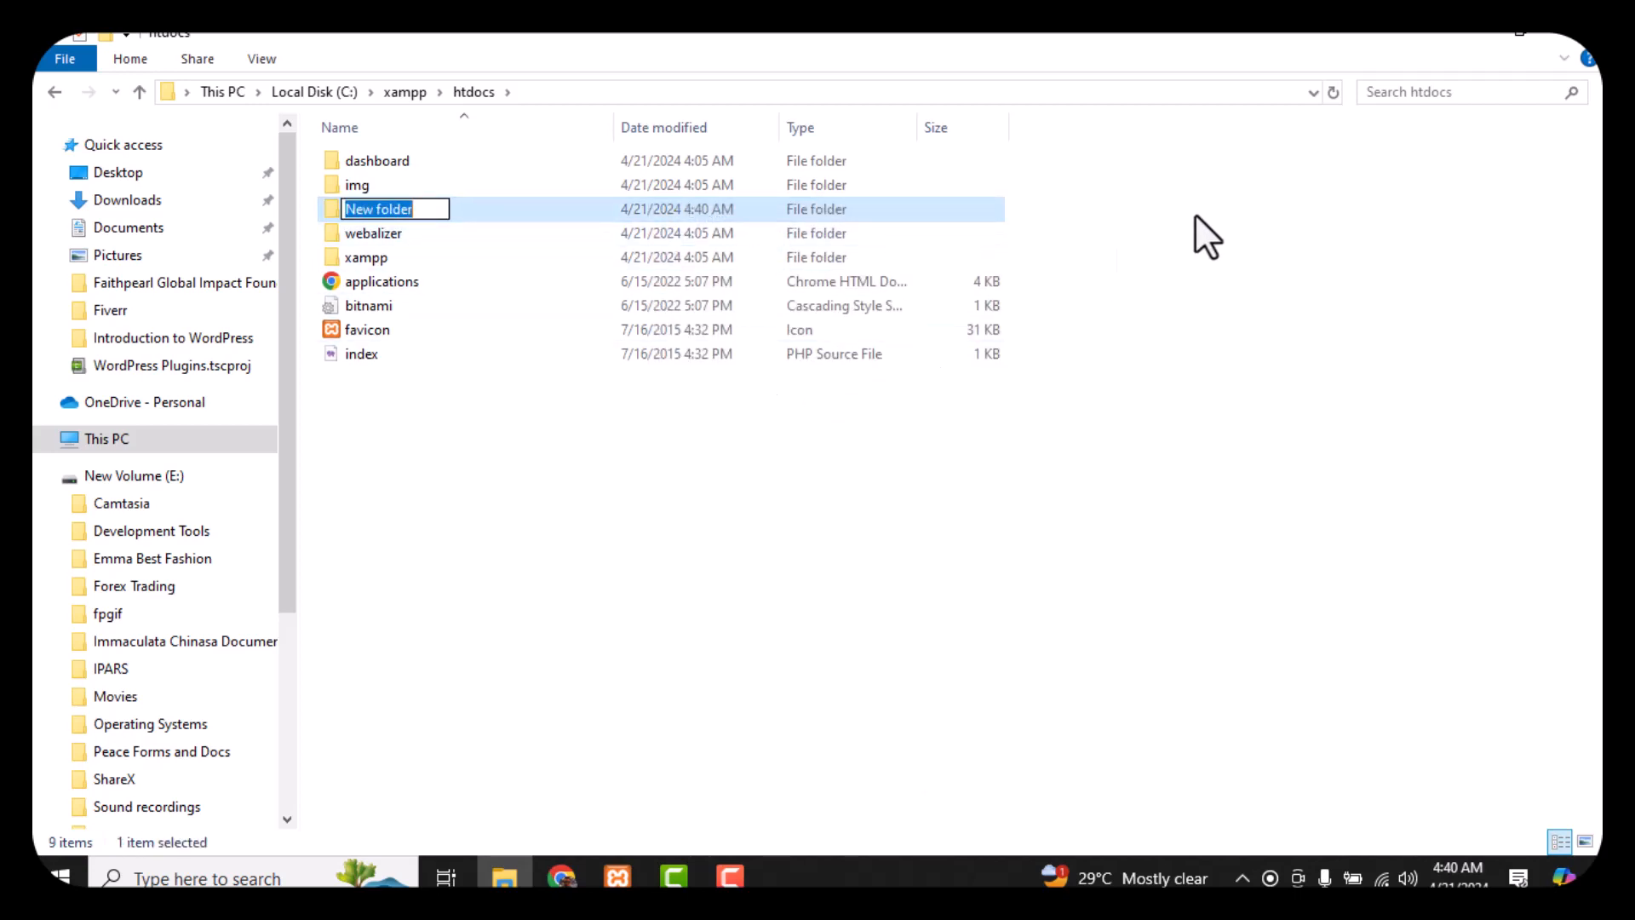
pyautogui.write('FxBas')
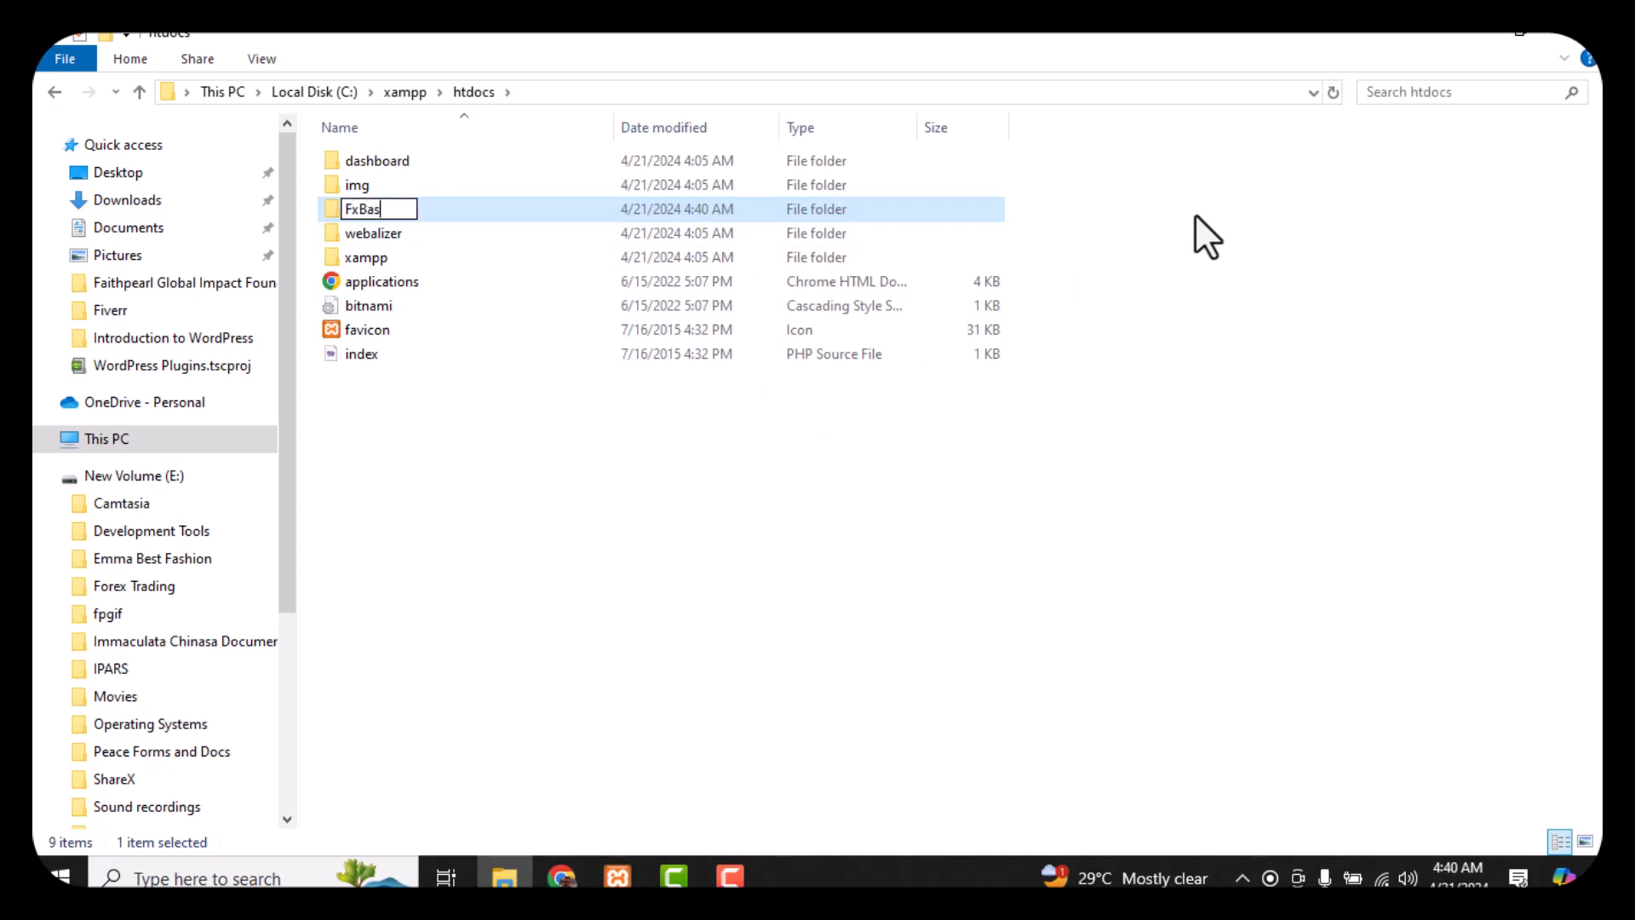
pyautogui.write('e')
pyautogui.press('Return')
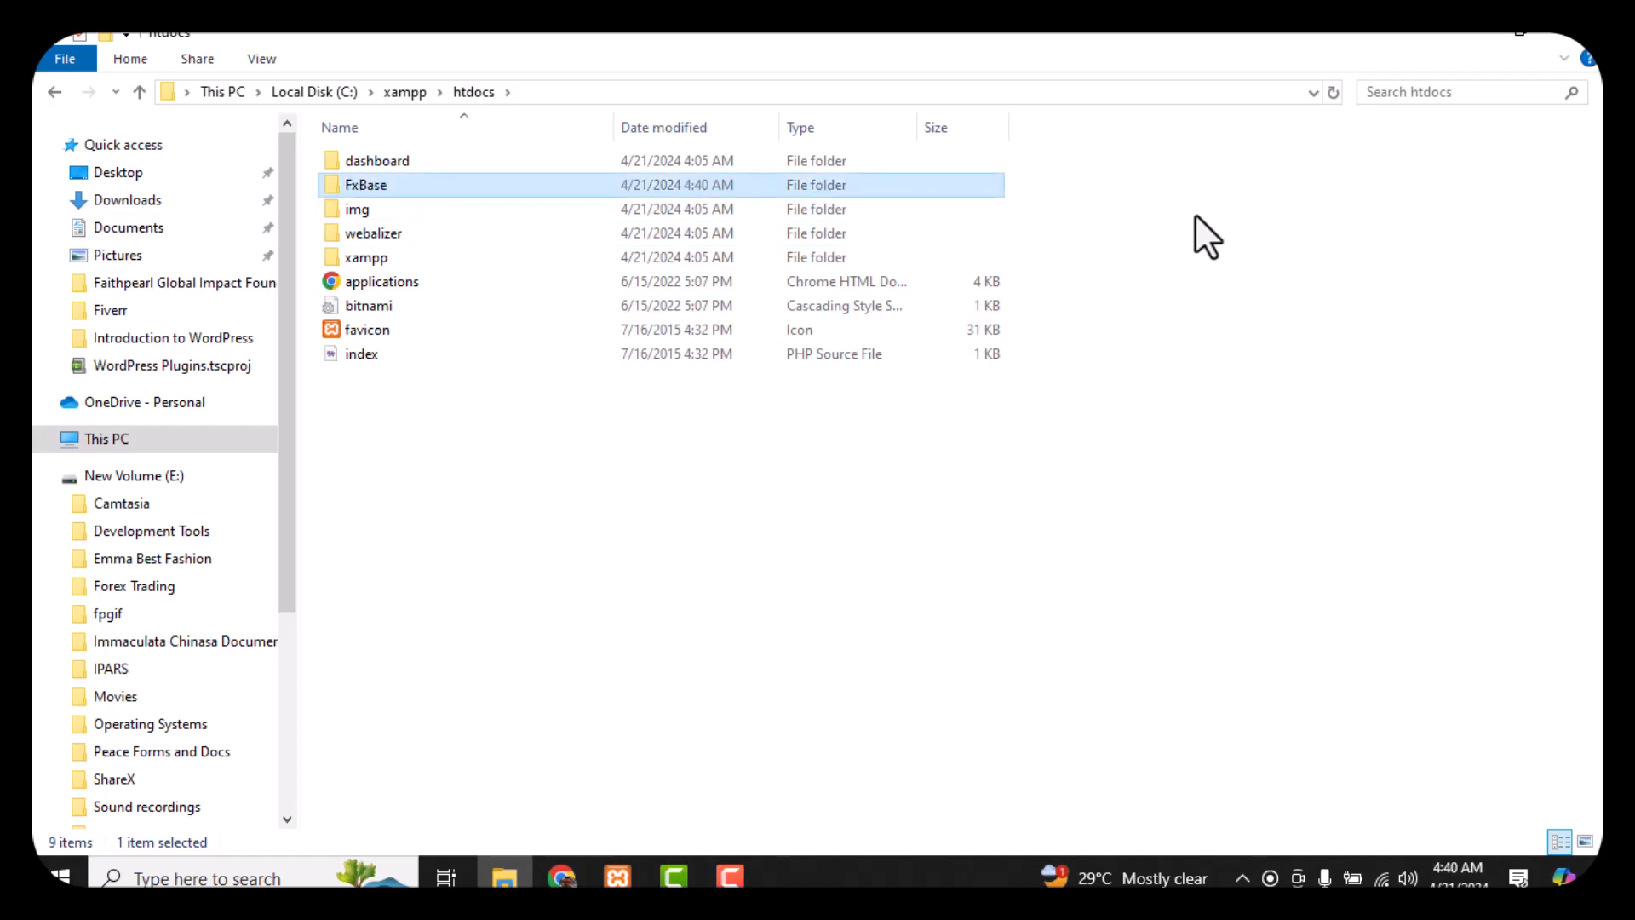
pyautogui.click(421, 213)
pyautogui.click(437, 184)
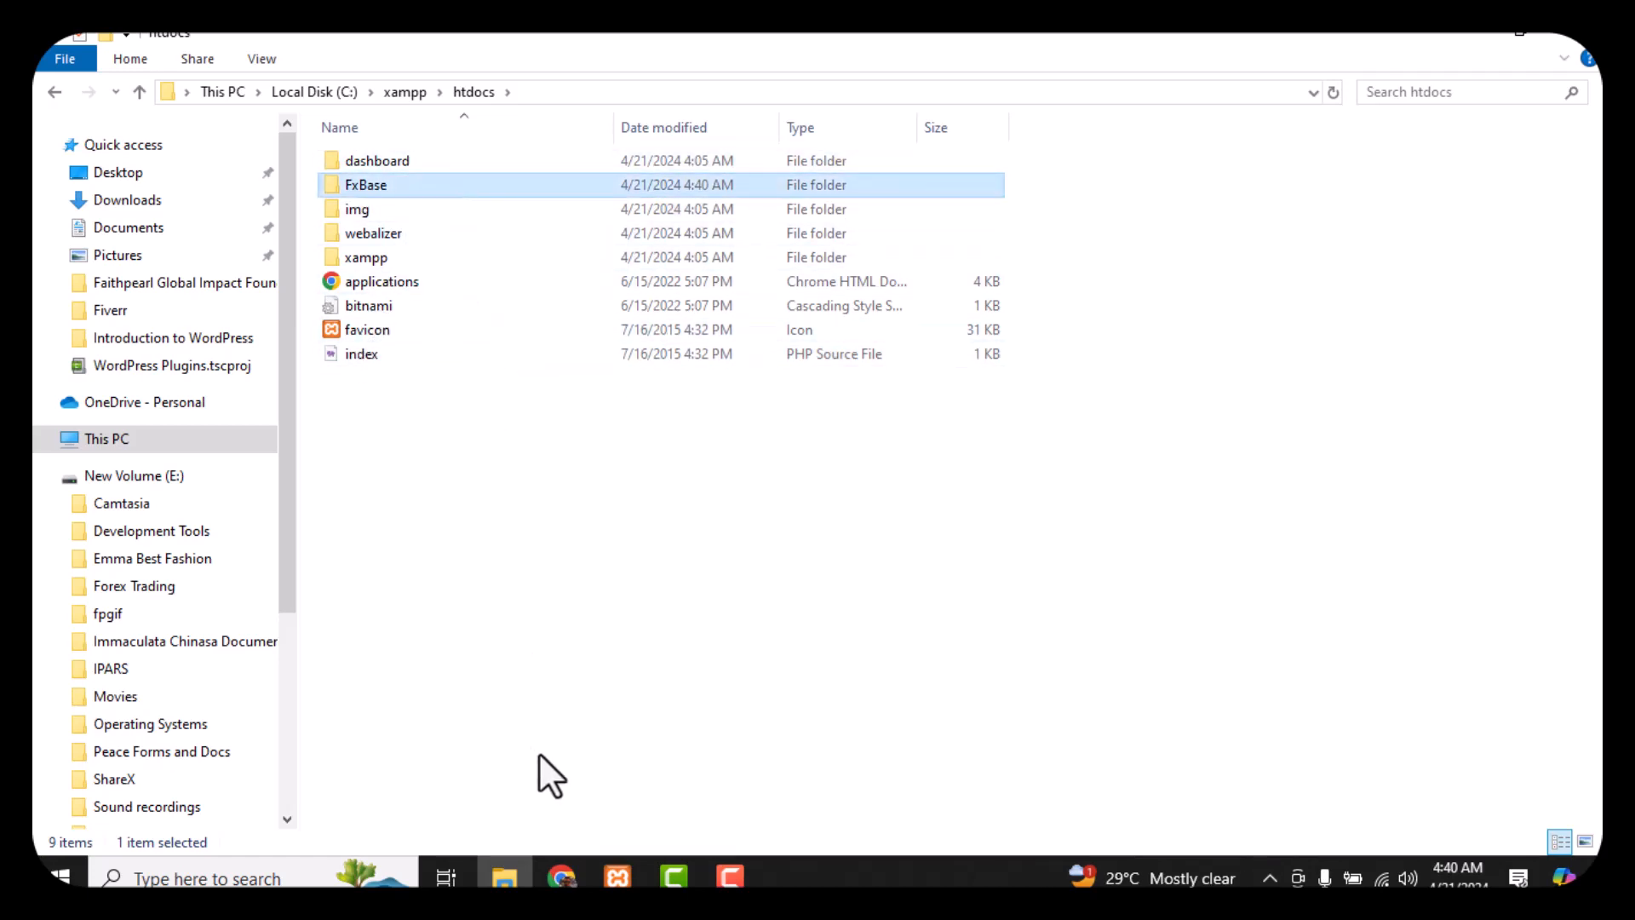
pyautogui.click(561, 876)
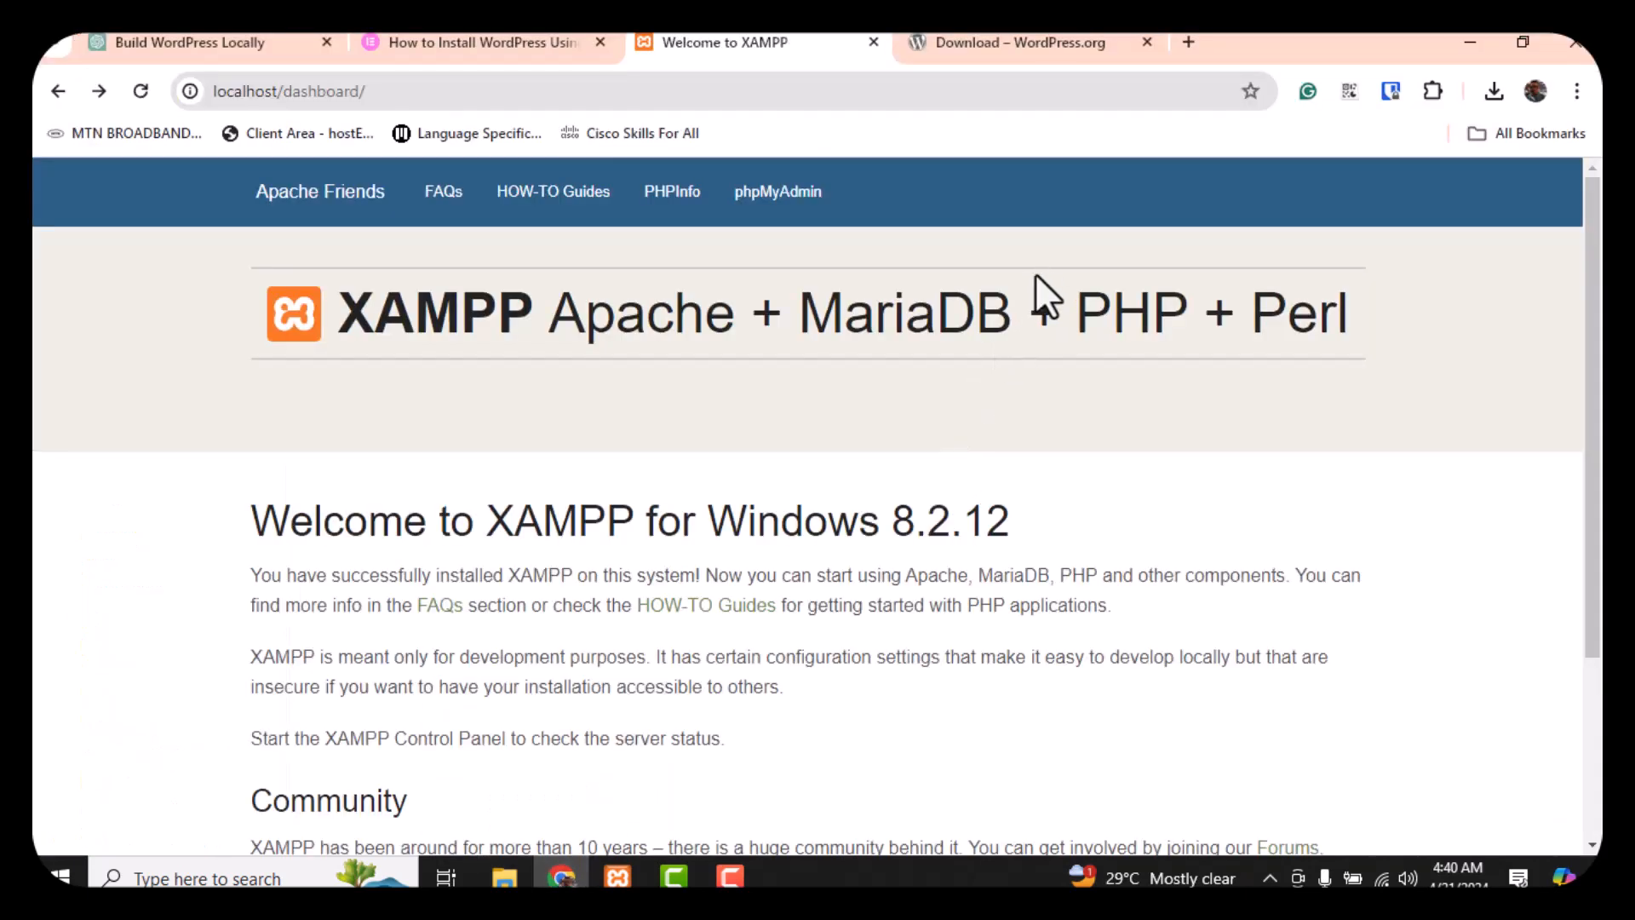
# Download the WordPress 6.5.2 zip from WordPress.org and check its progress
pyautogui.click(985, 48)
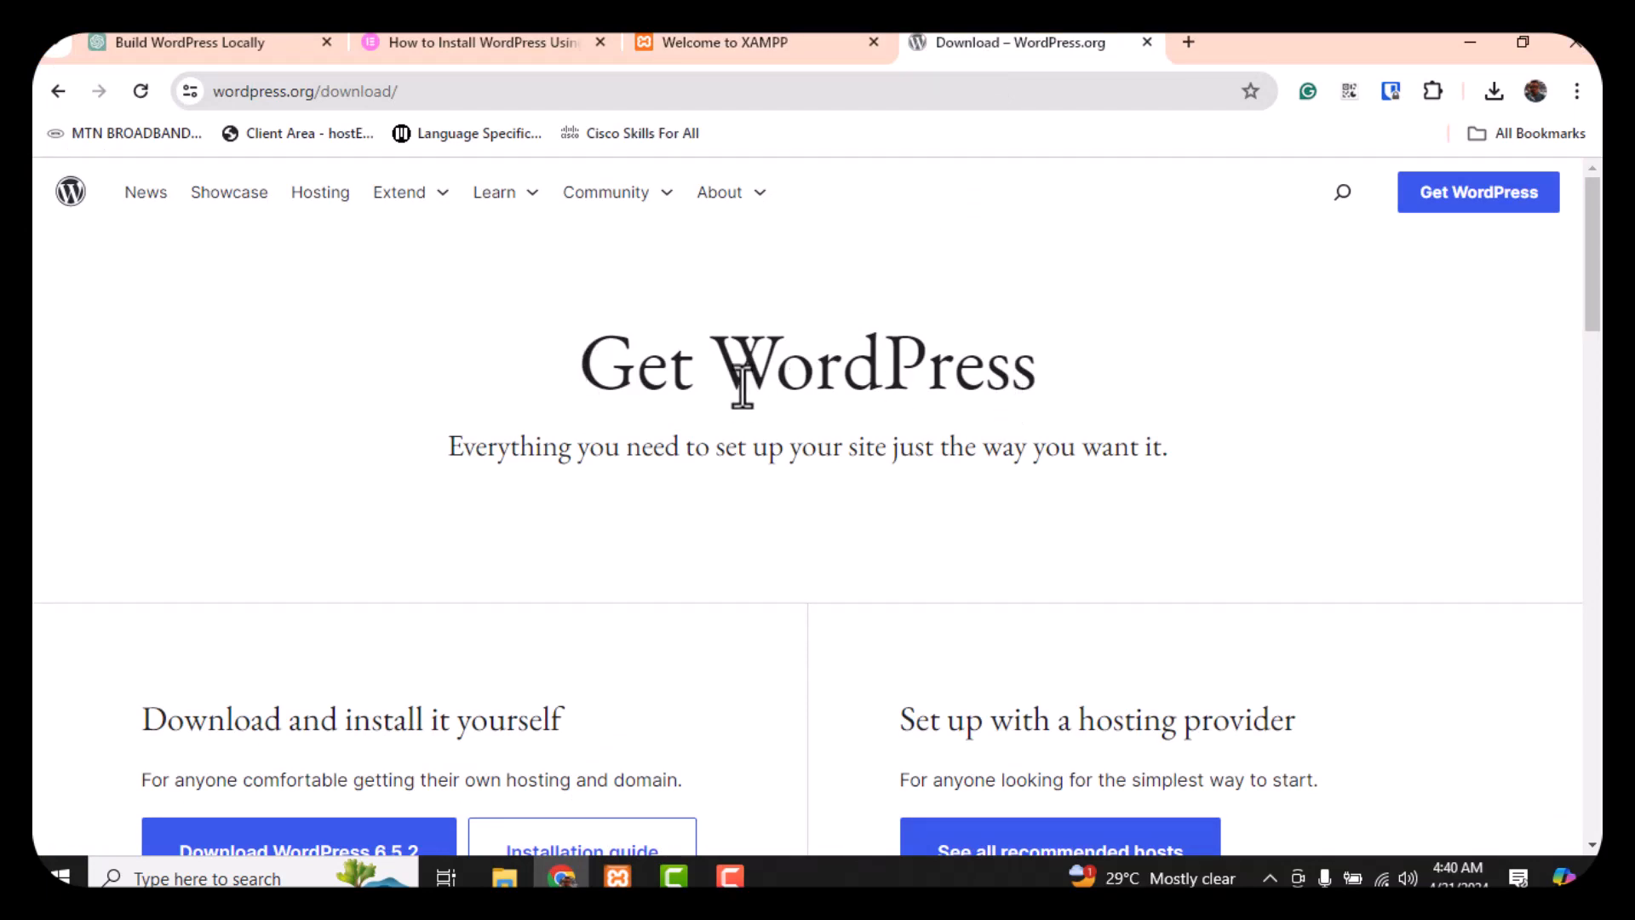
pyautogui.scroll(-4, 911, 317)
pyautogui.scroll(4, 912, 310)
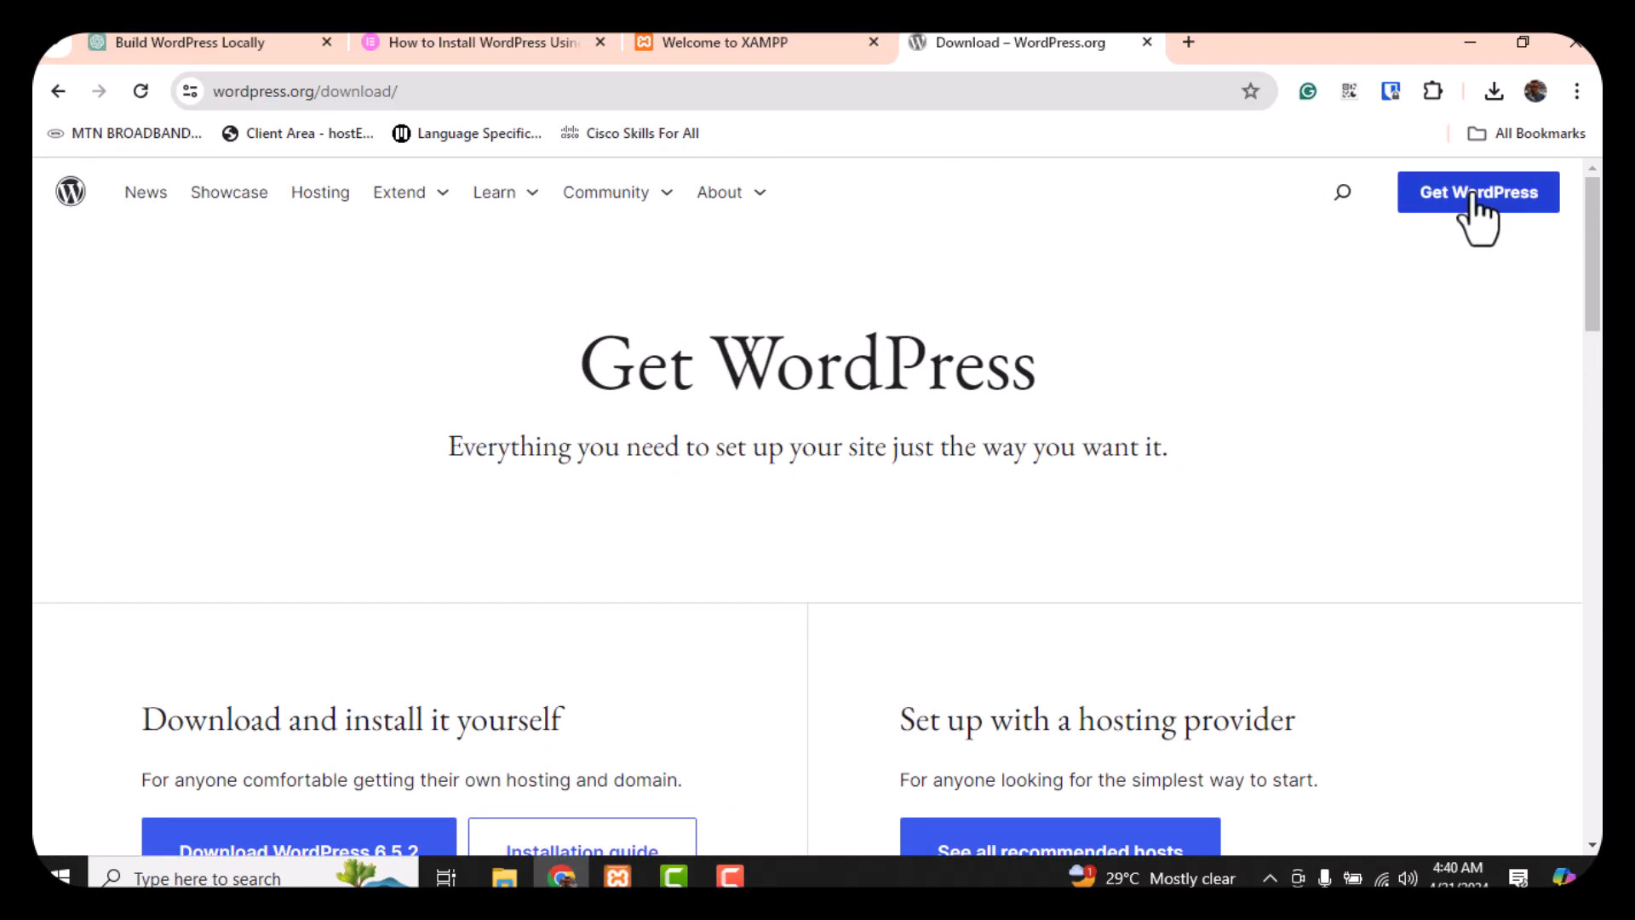
pyautogui.scroll(-4, 273, 652)
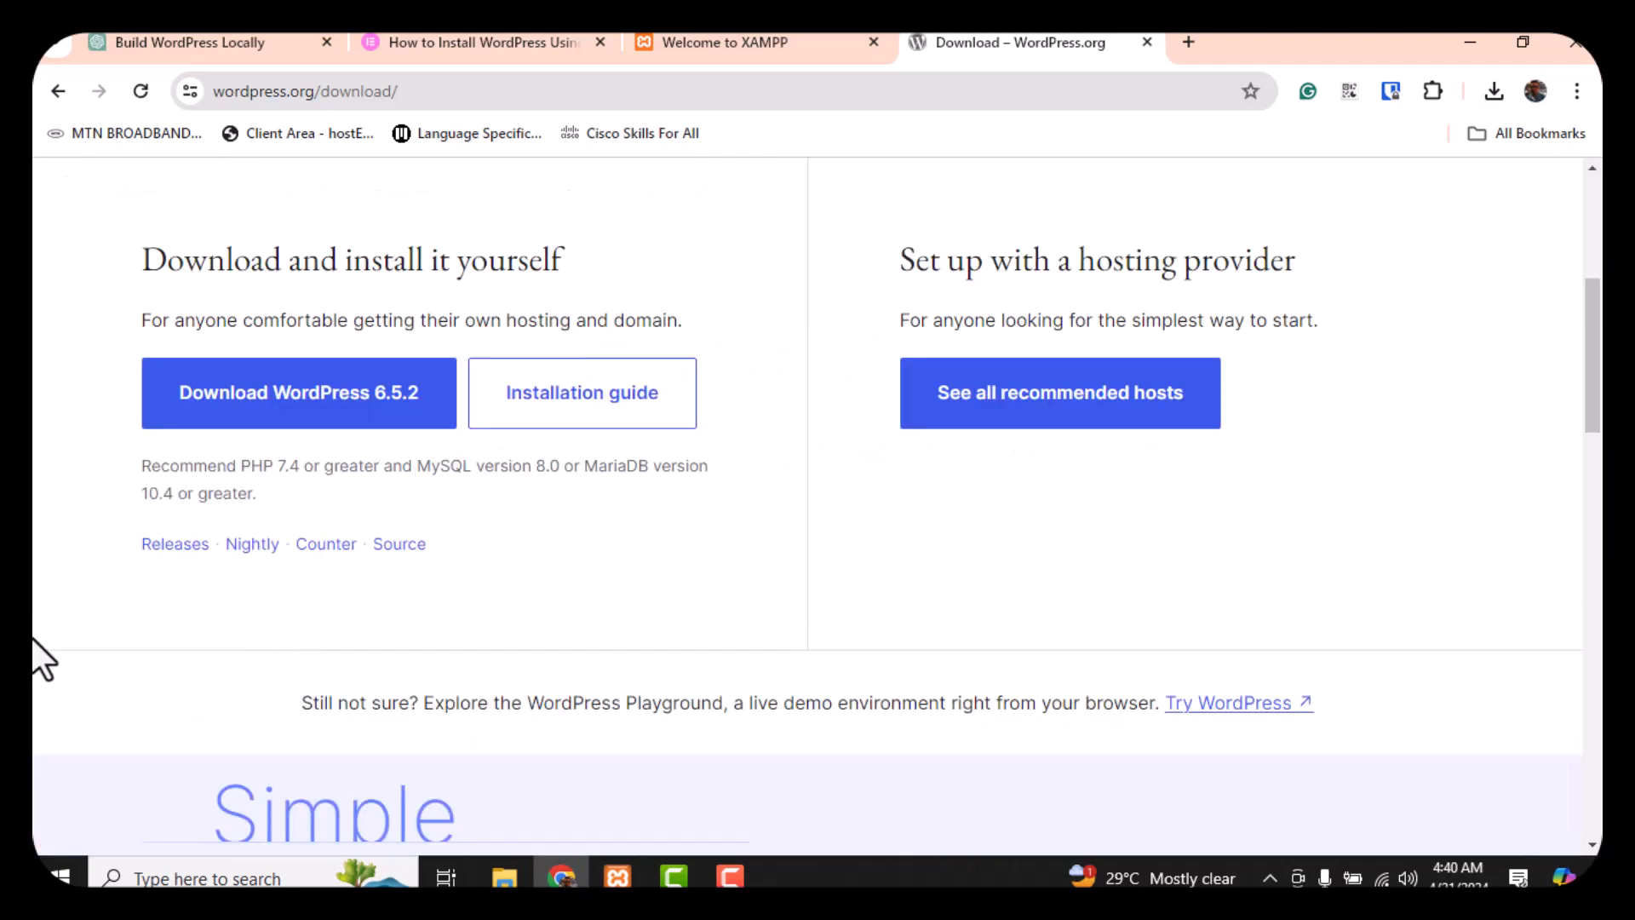
pyautogui.click(305, 411)
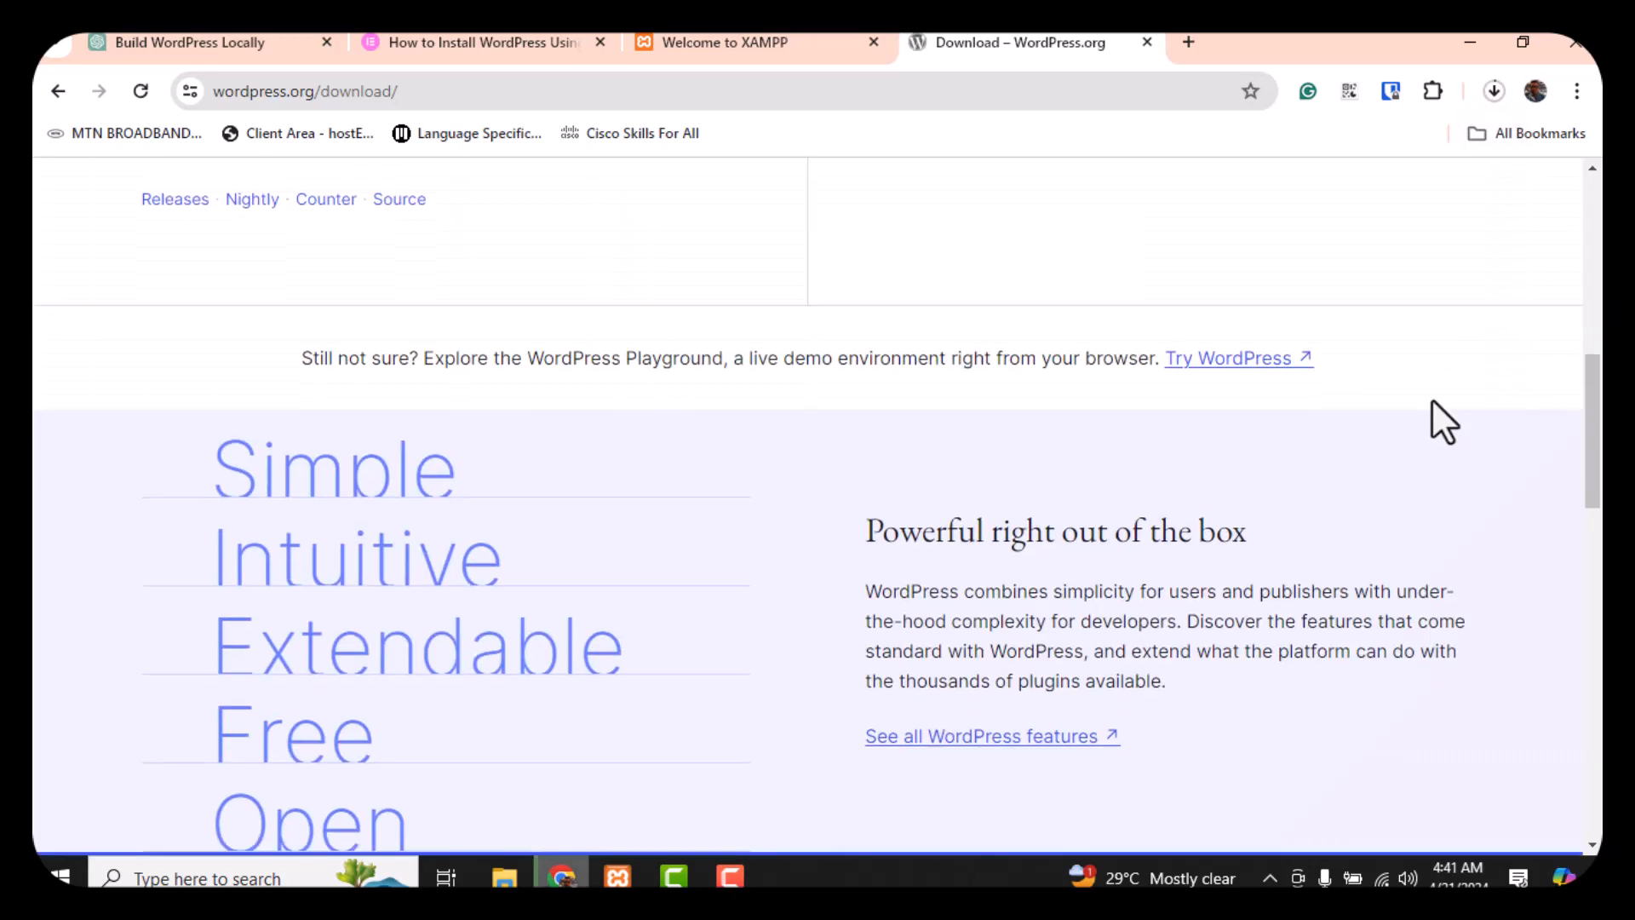
pyautogui.scroll(4, 1432, 397)
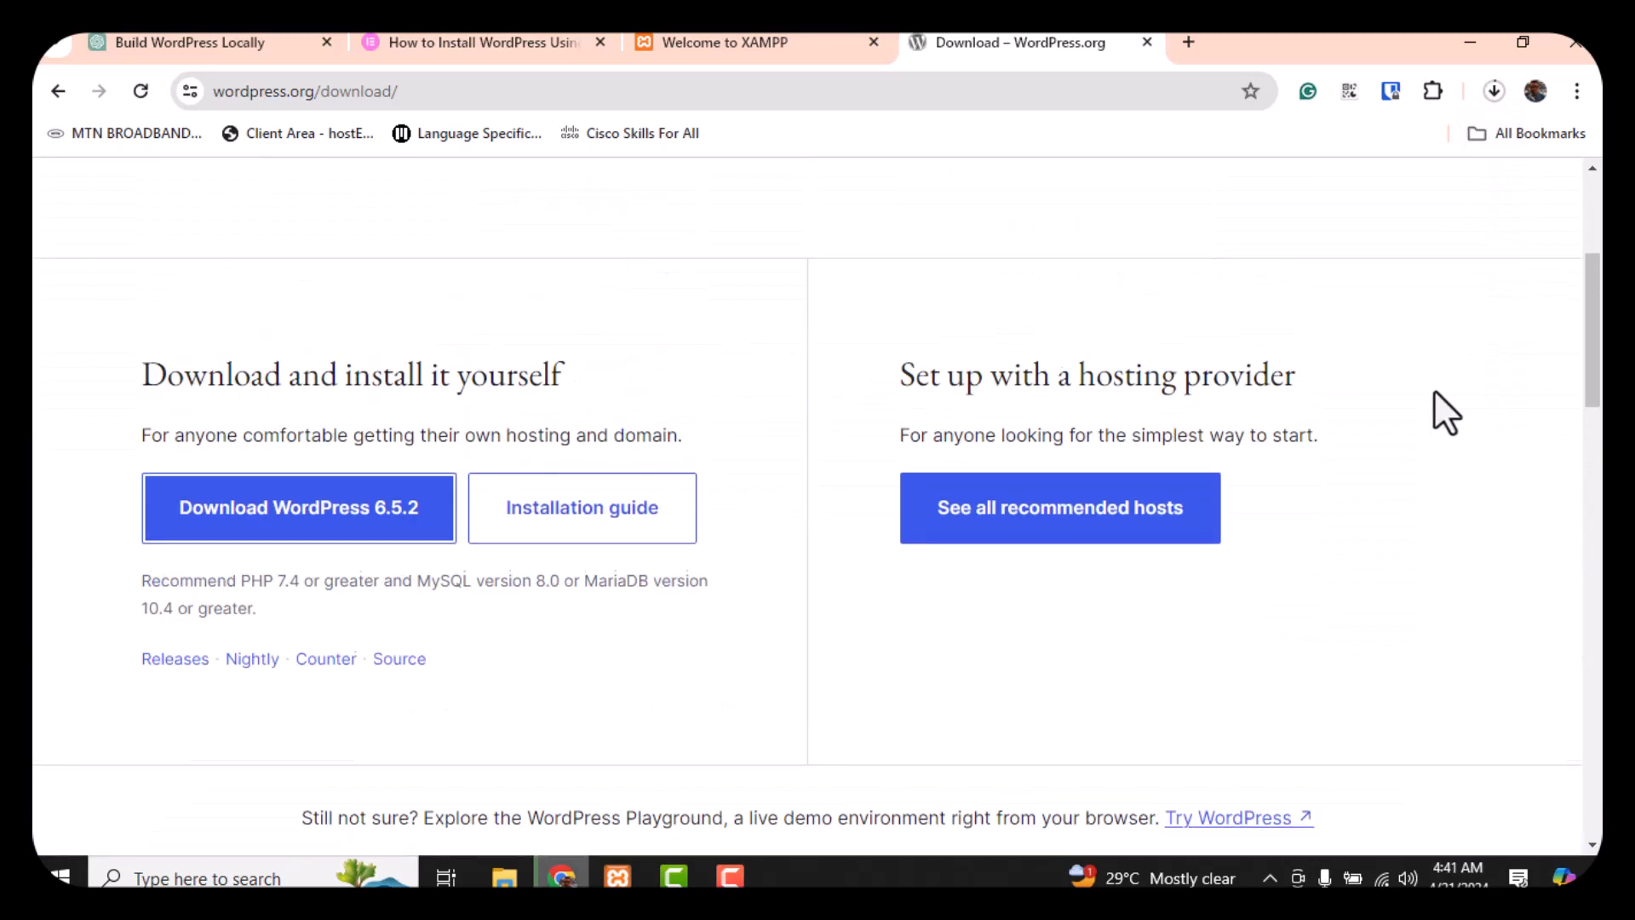
pyautogui.click(1493, 91)
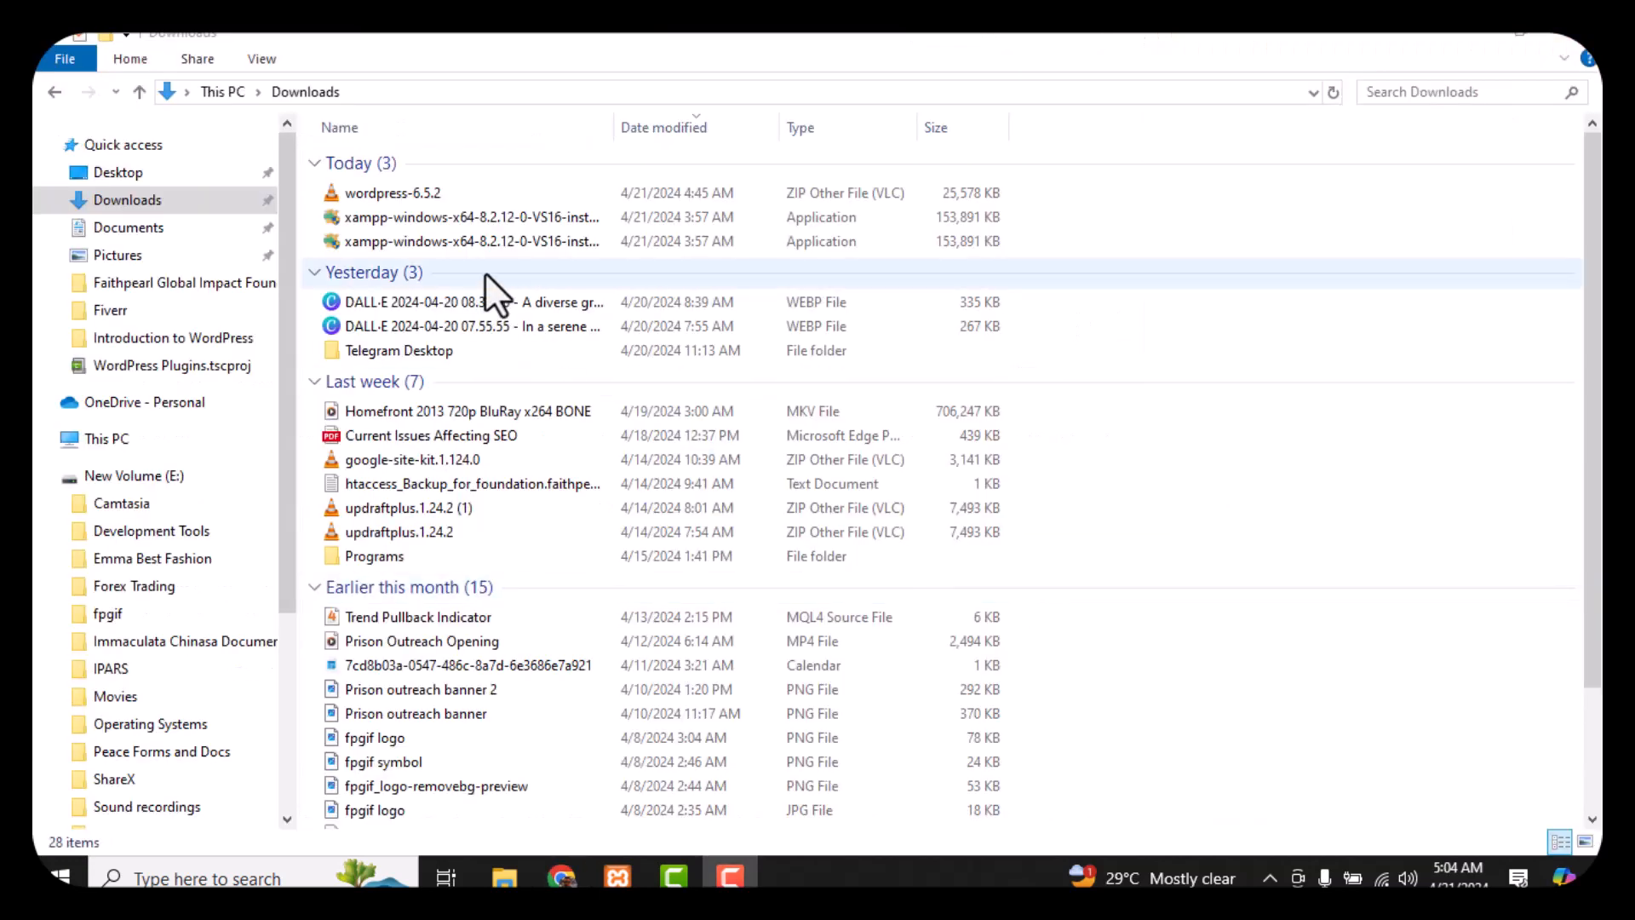
# Extract the wordpress-6.5.2 archive, open the folder and select its wordpress subfolder
pyautogui.click(496, 188)
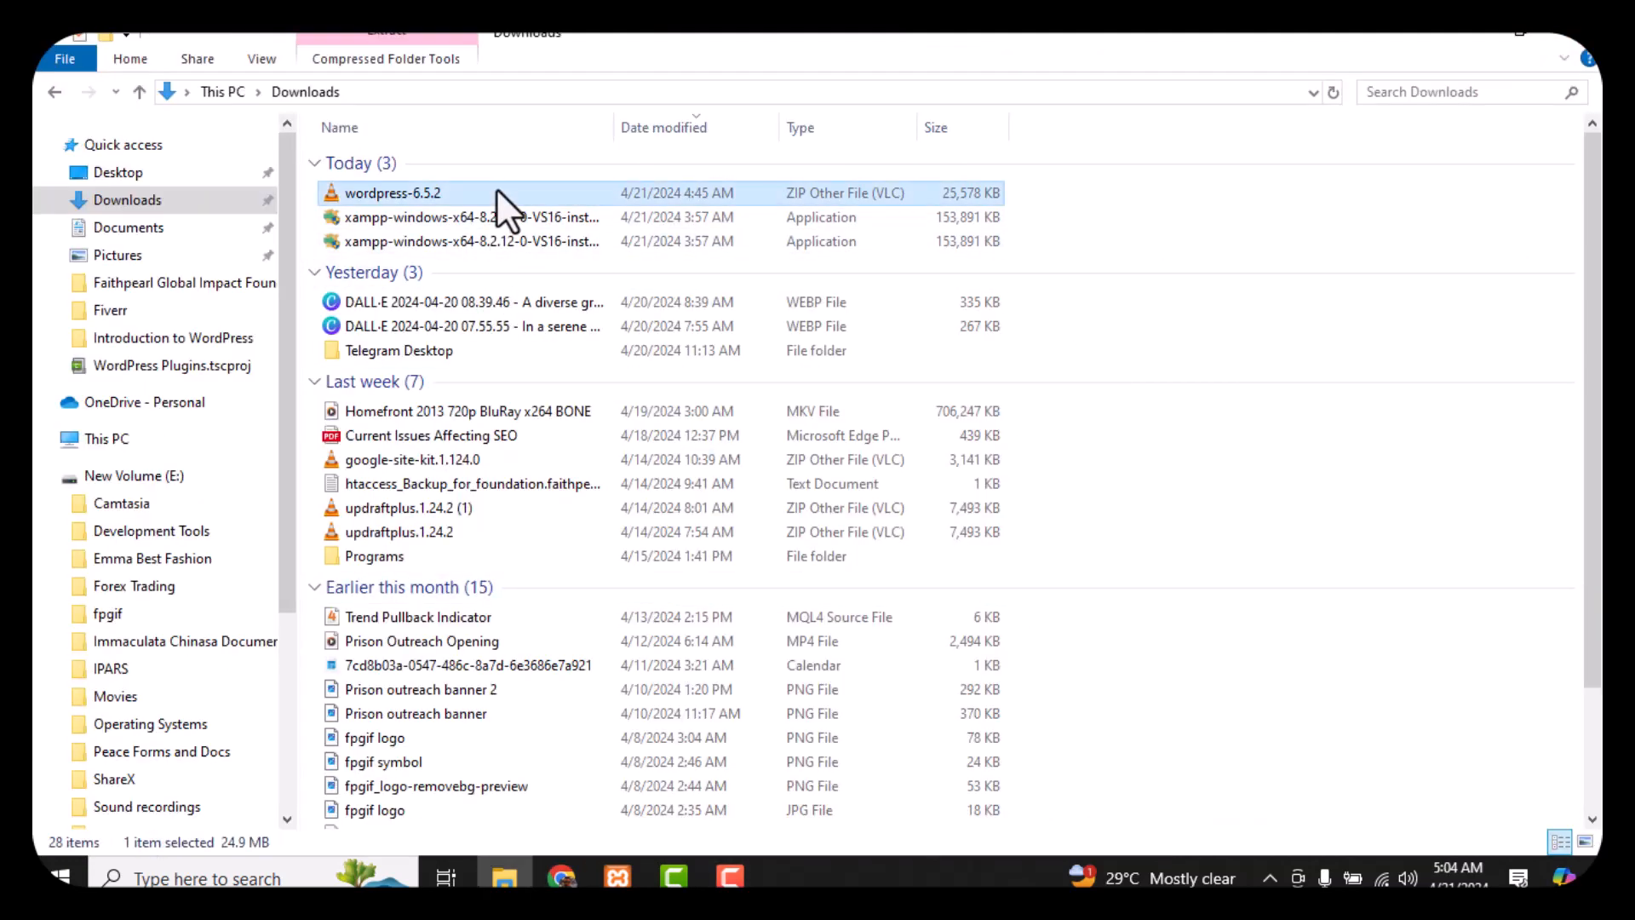
pyautogui.rightClick(496, 187)
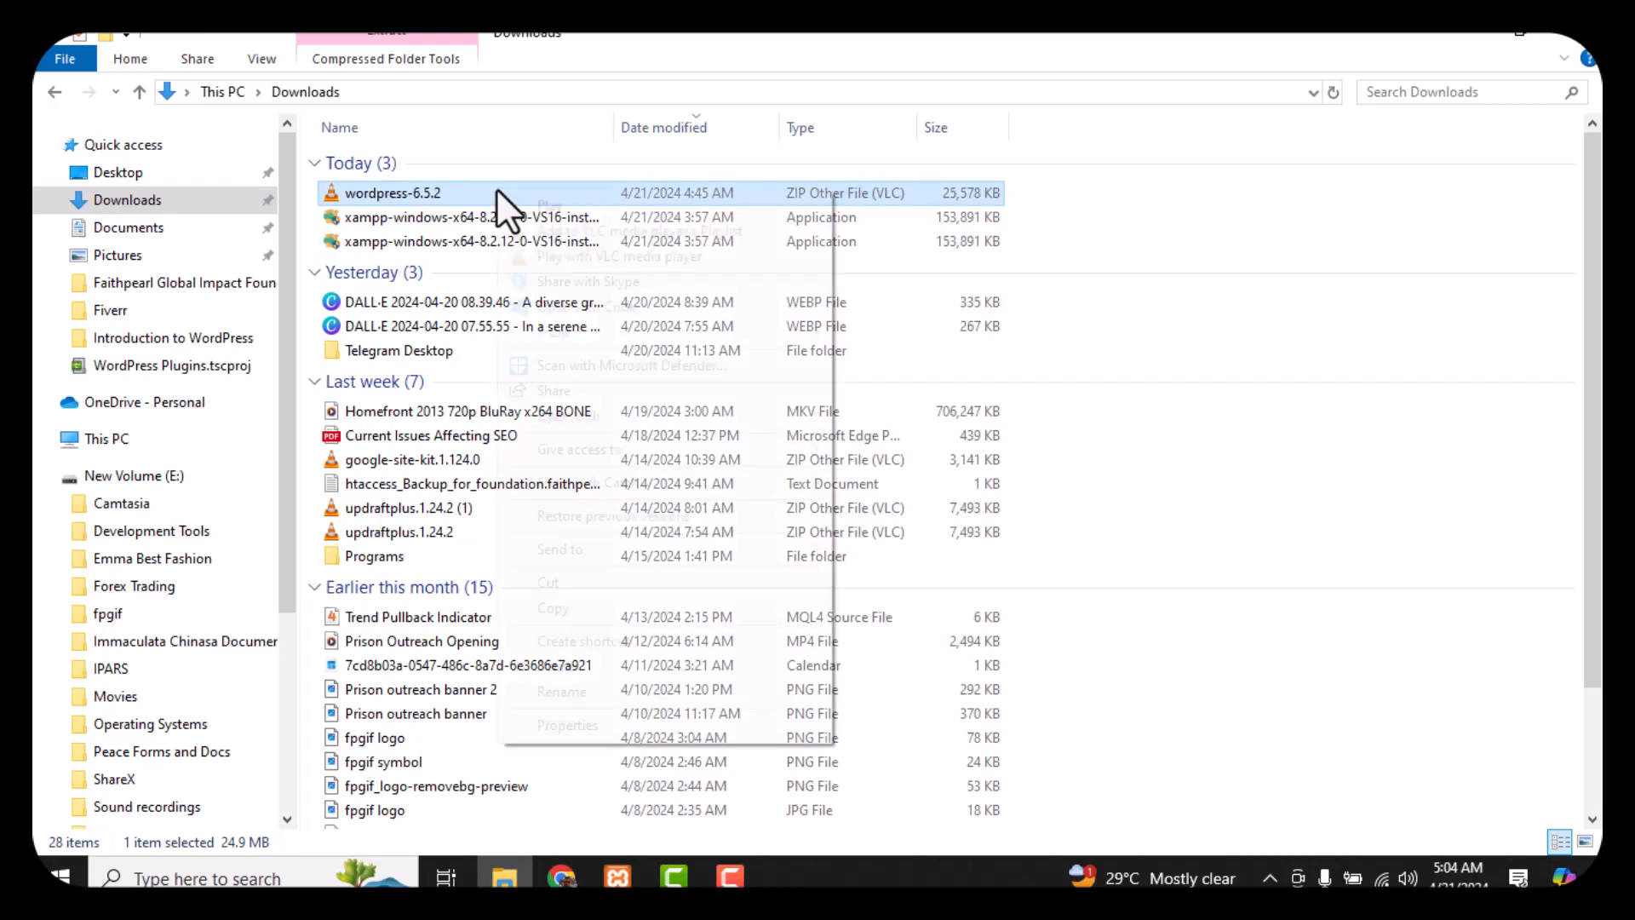
pyautogui.moveTo(662, 334)
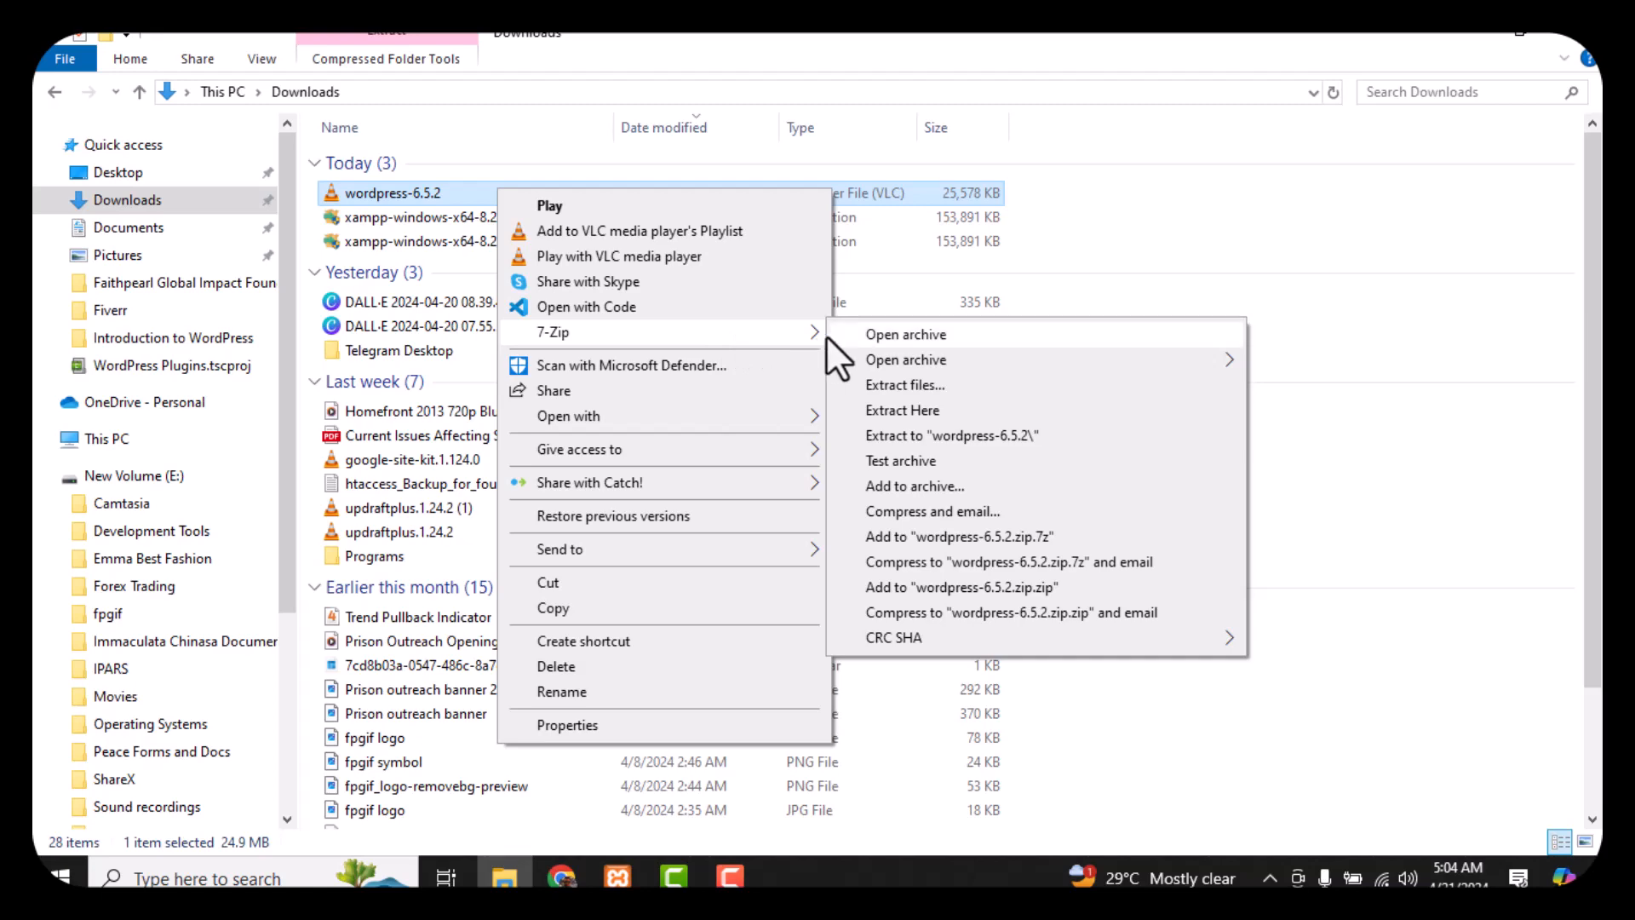
pyautogui.click(938, 434)
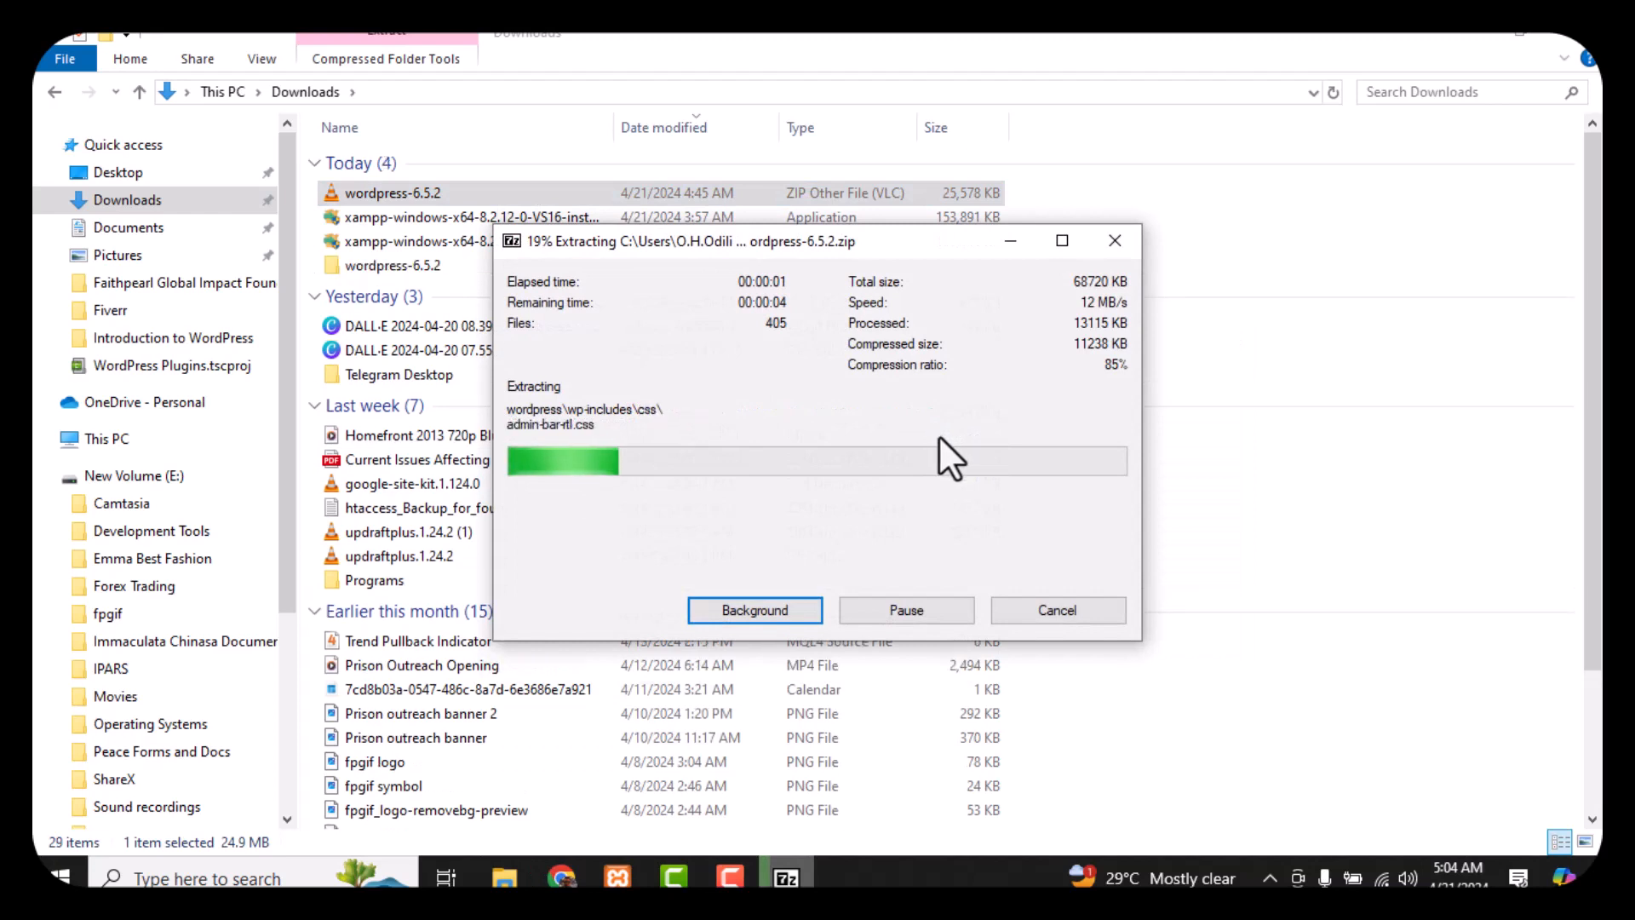
pyautogui.doubleClick(488, 262)
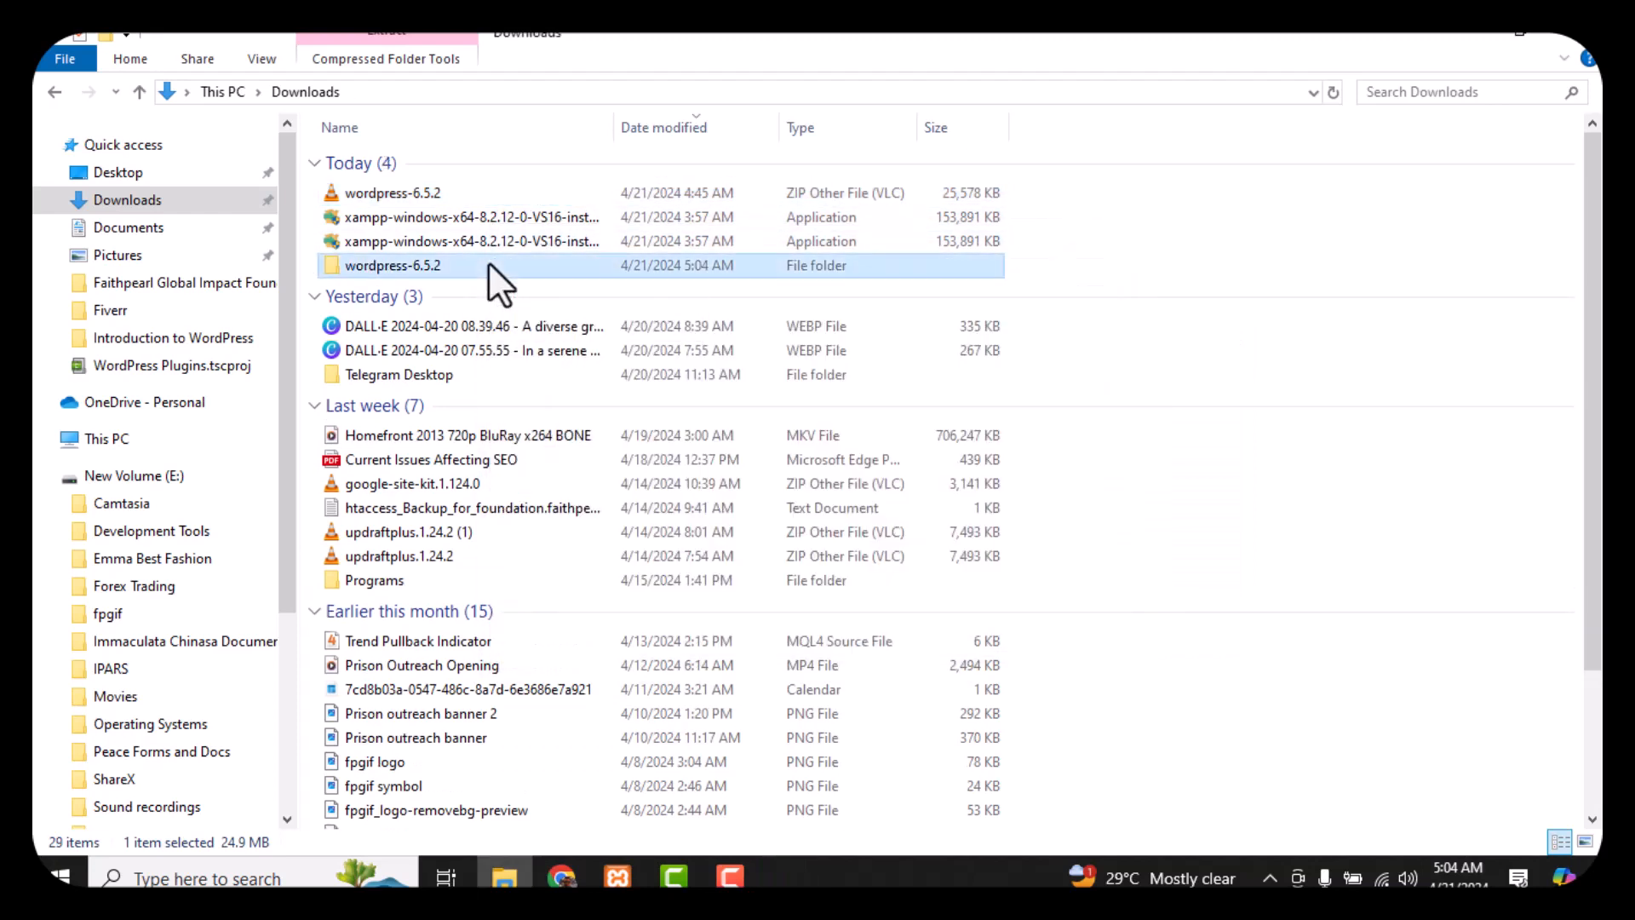
pyautogui.click(474, 158)
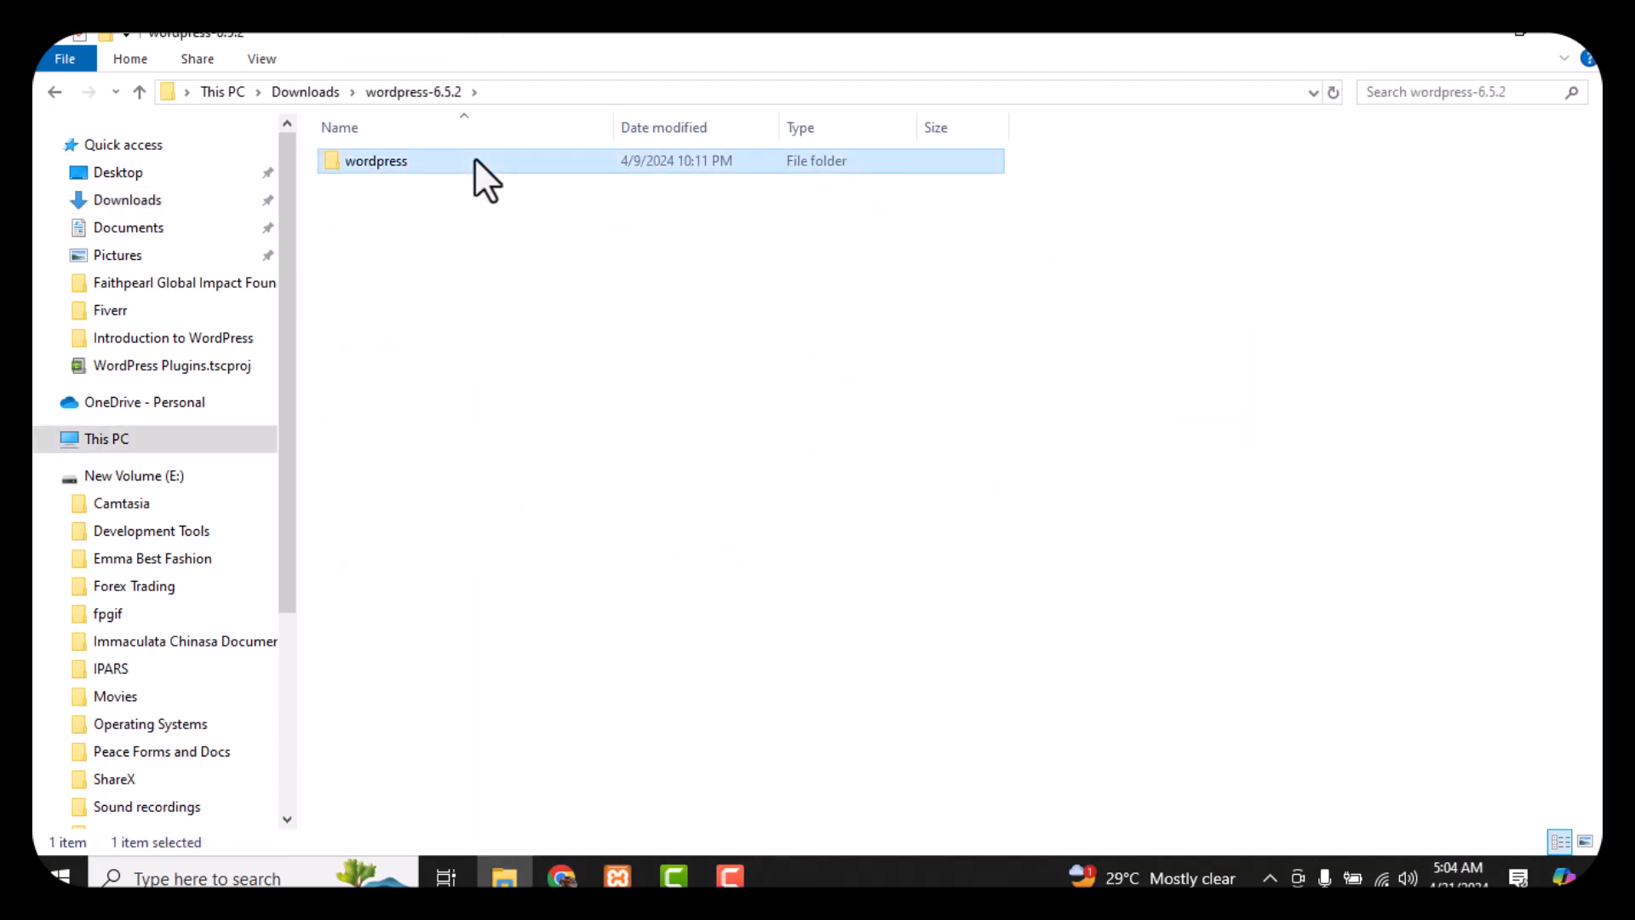
# Browse File Explorer to the empty C:\xampp\htdocs\FxBase folder
pyautogui.click(189, 436)
pyautogui.doubleClick(484, 350)
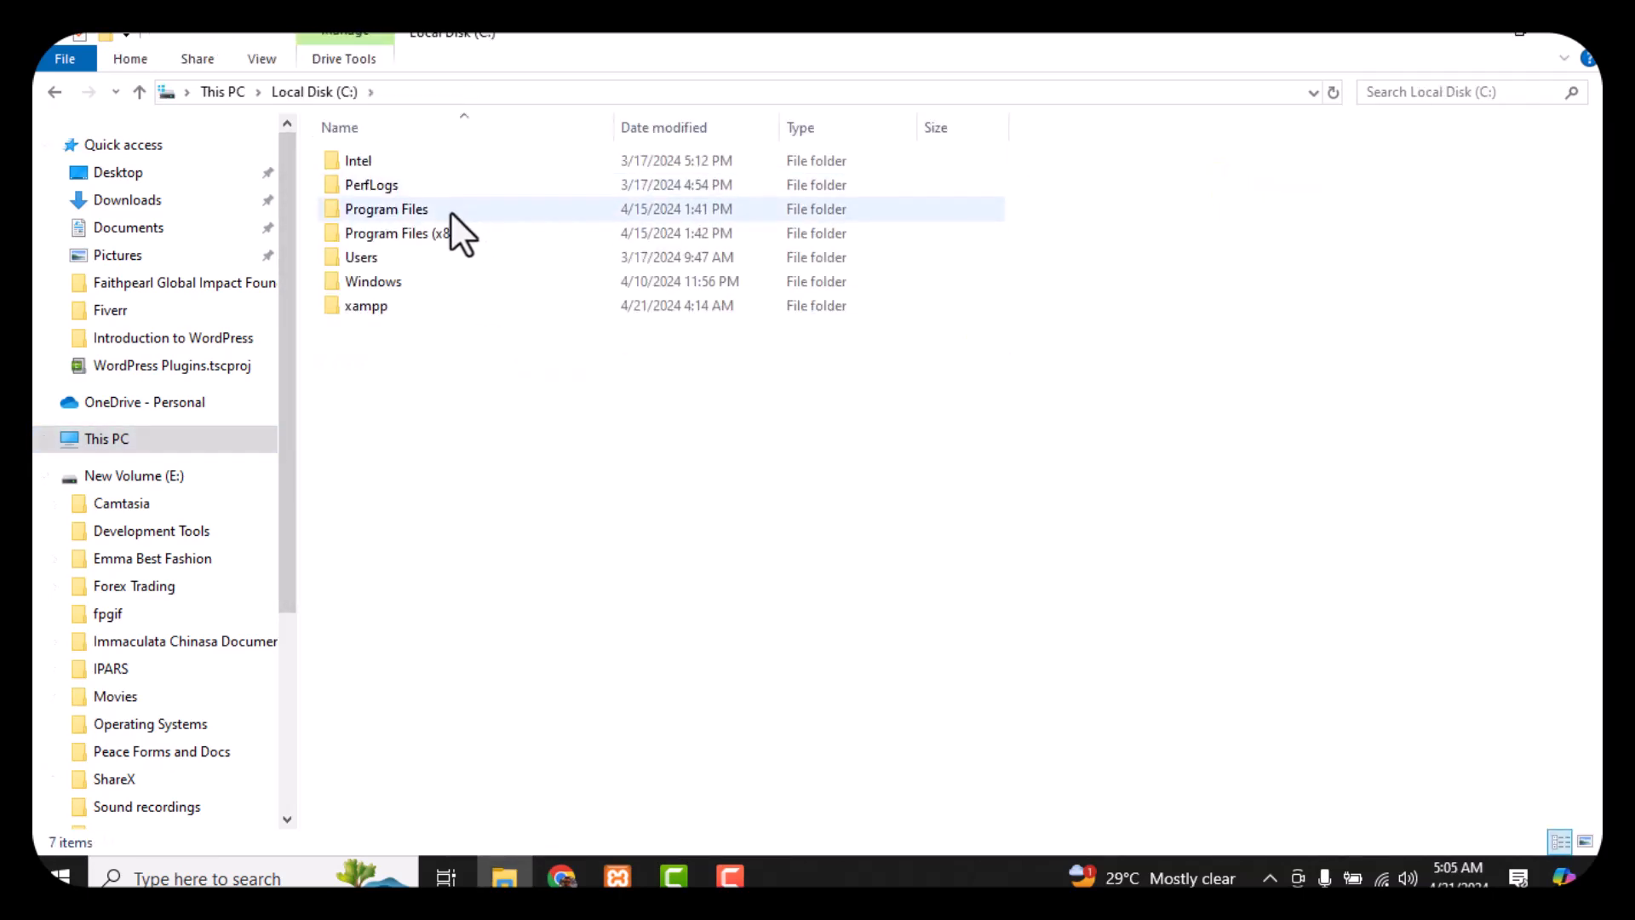
pyautogui.doubleClick(427, 301)
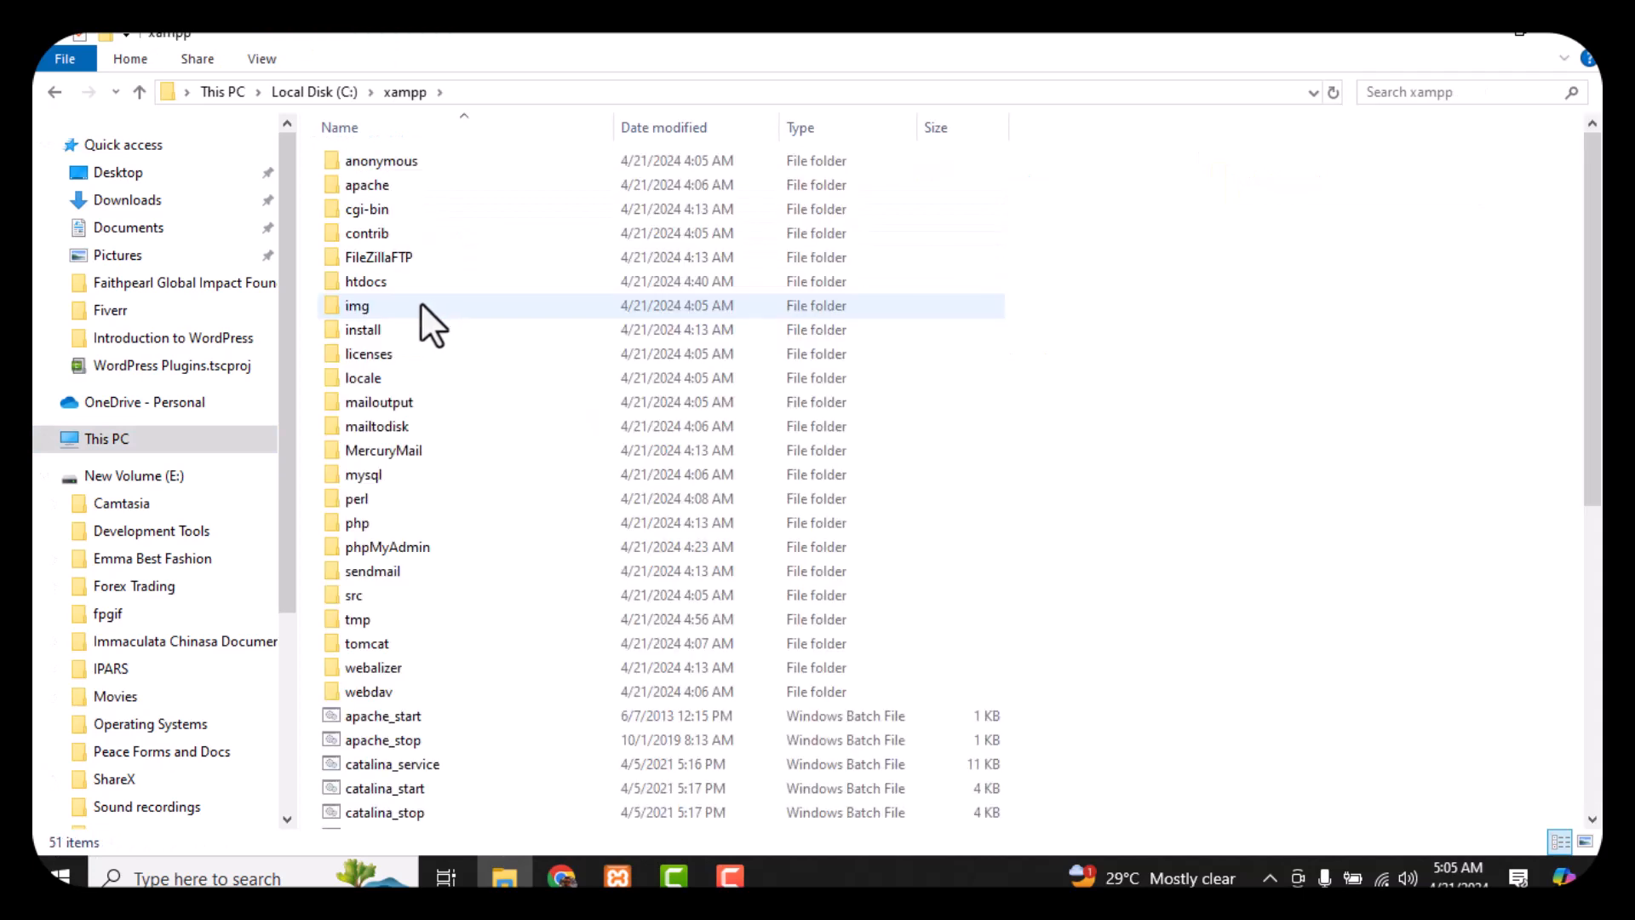
pyautogui.doubleClick(426, 281)
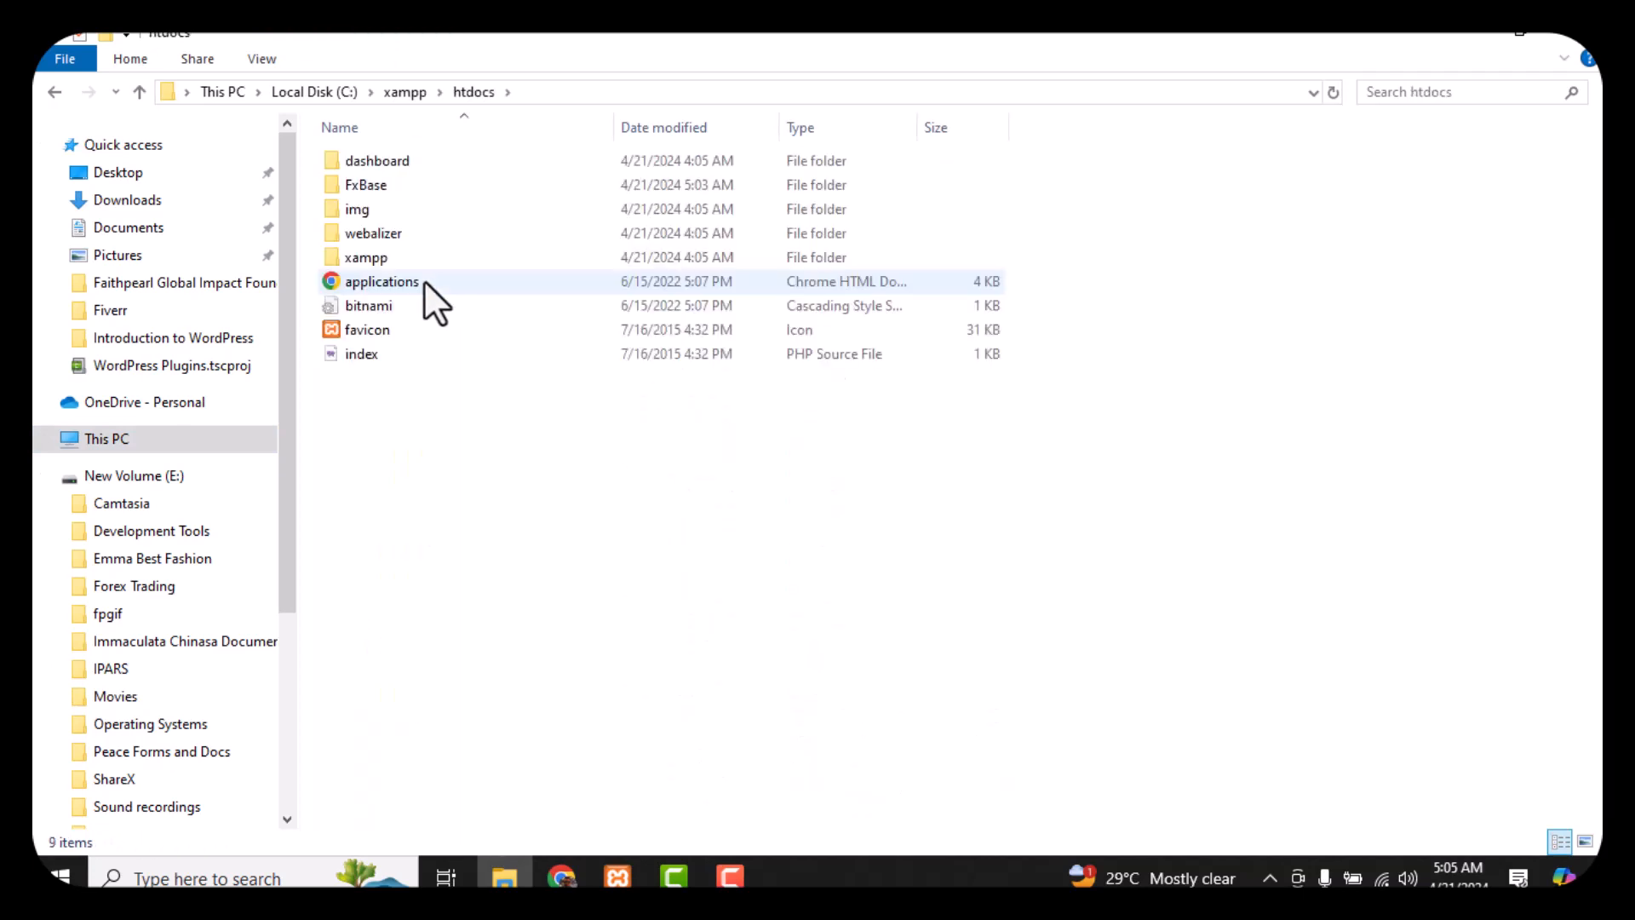
pyautogui.doubleClick(412, 184)
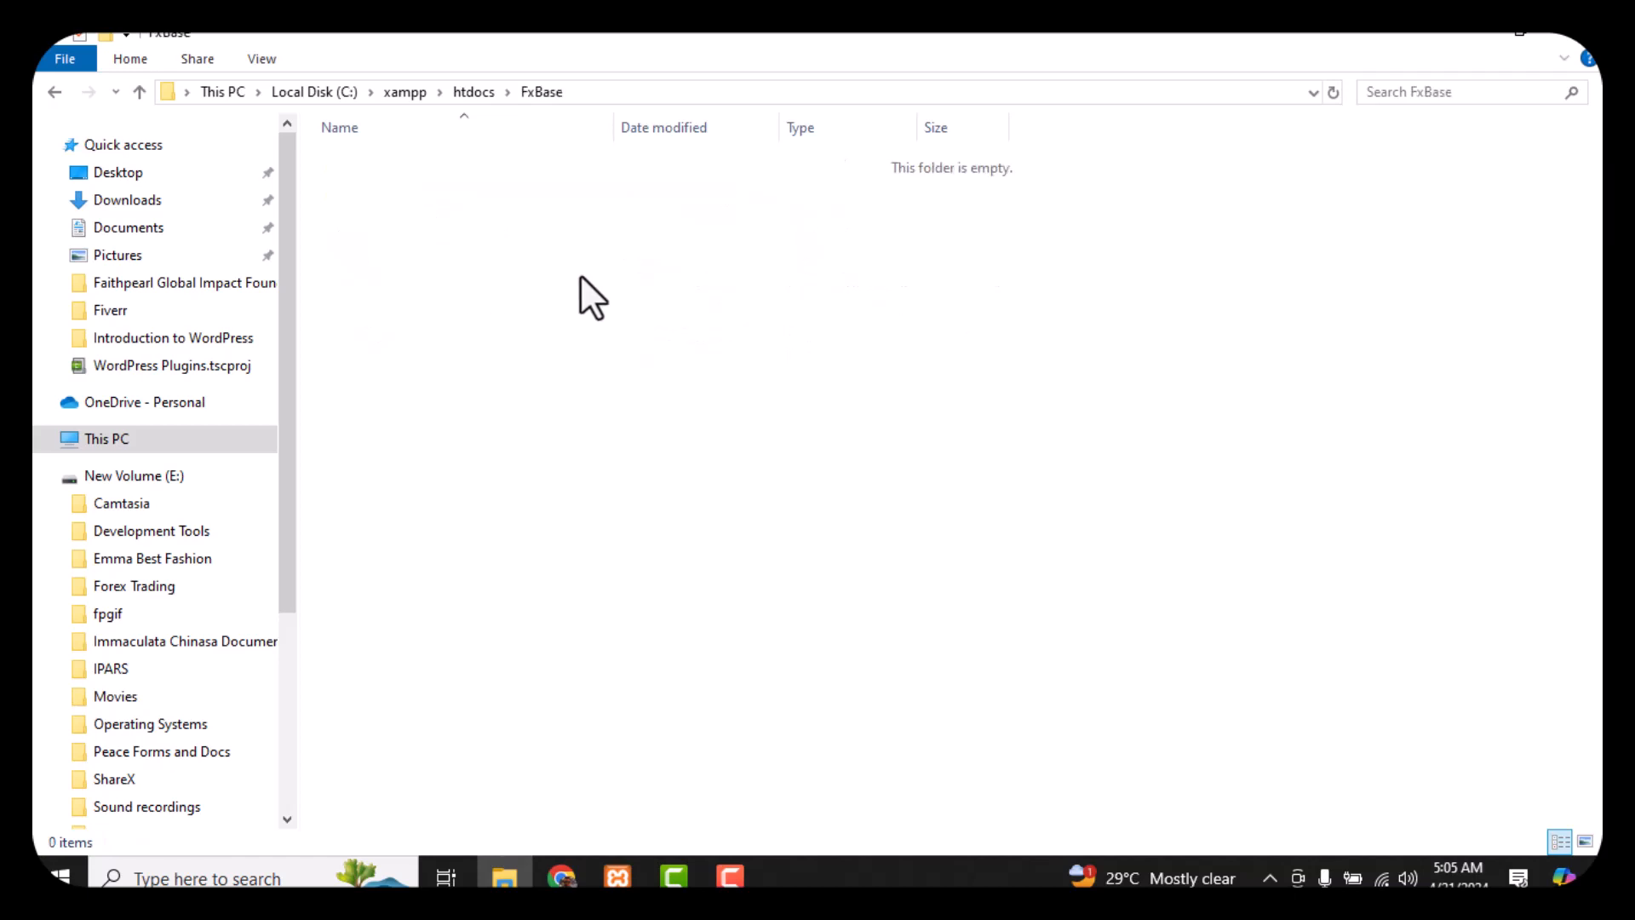
# Paste the copied wordpress folder into FxBase and bring Chrome back to front
pyautogui.rightClick(453, 220)
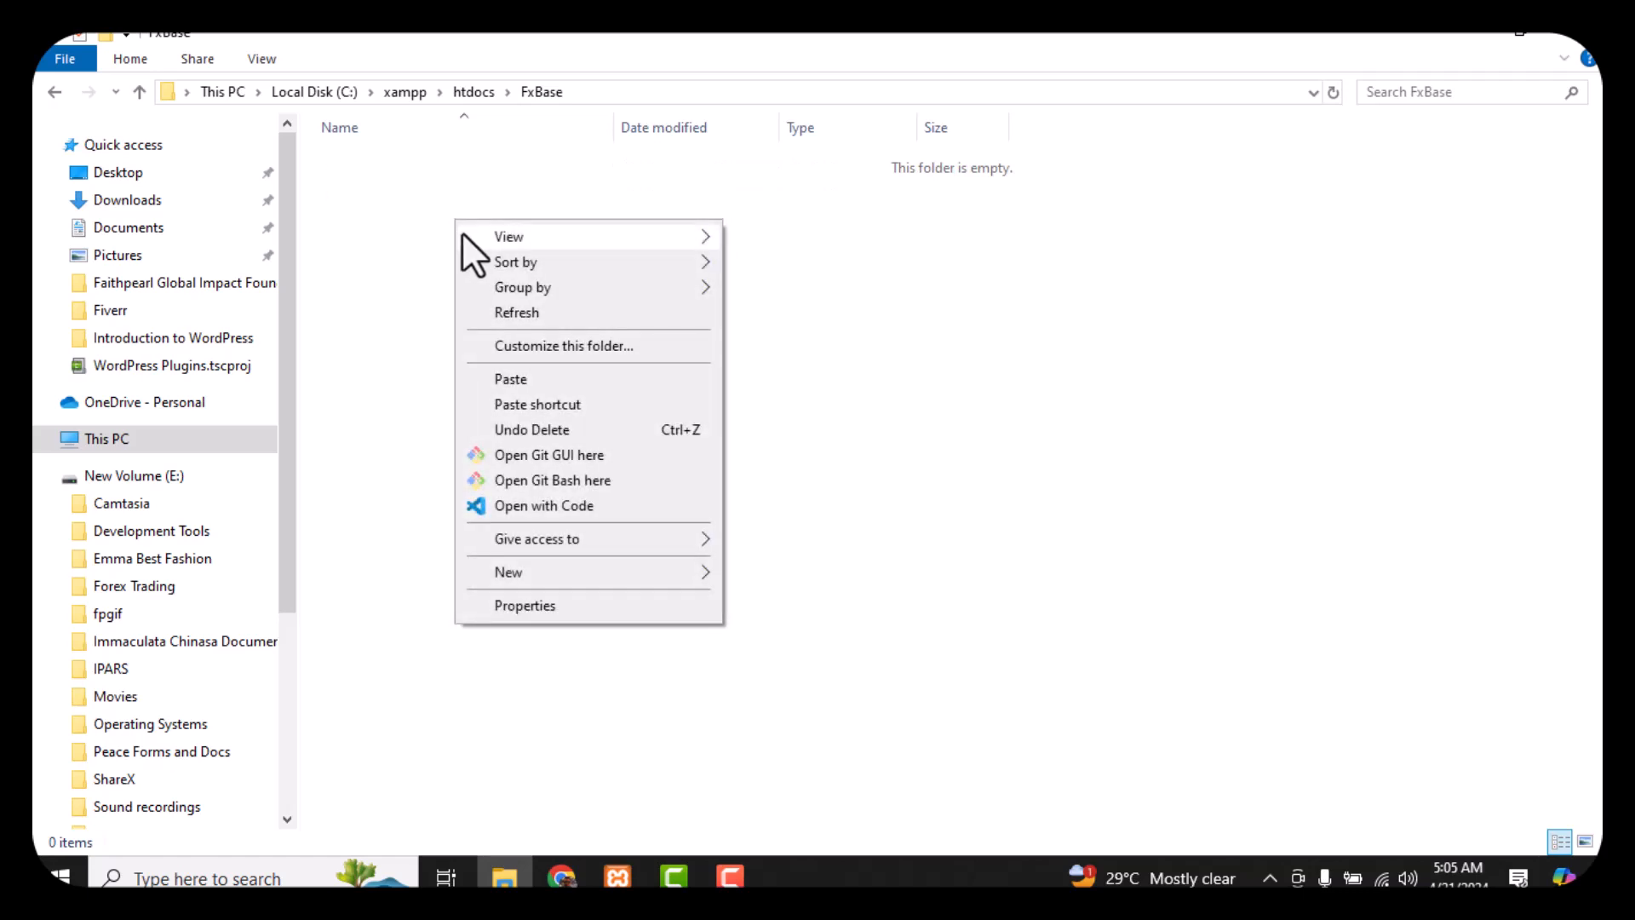
pyautogui.click(569, 377)
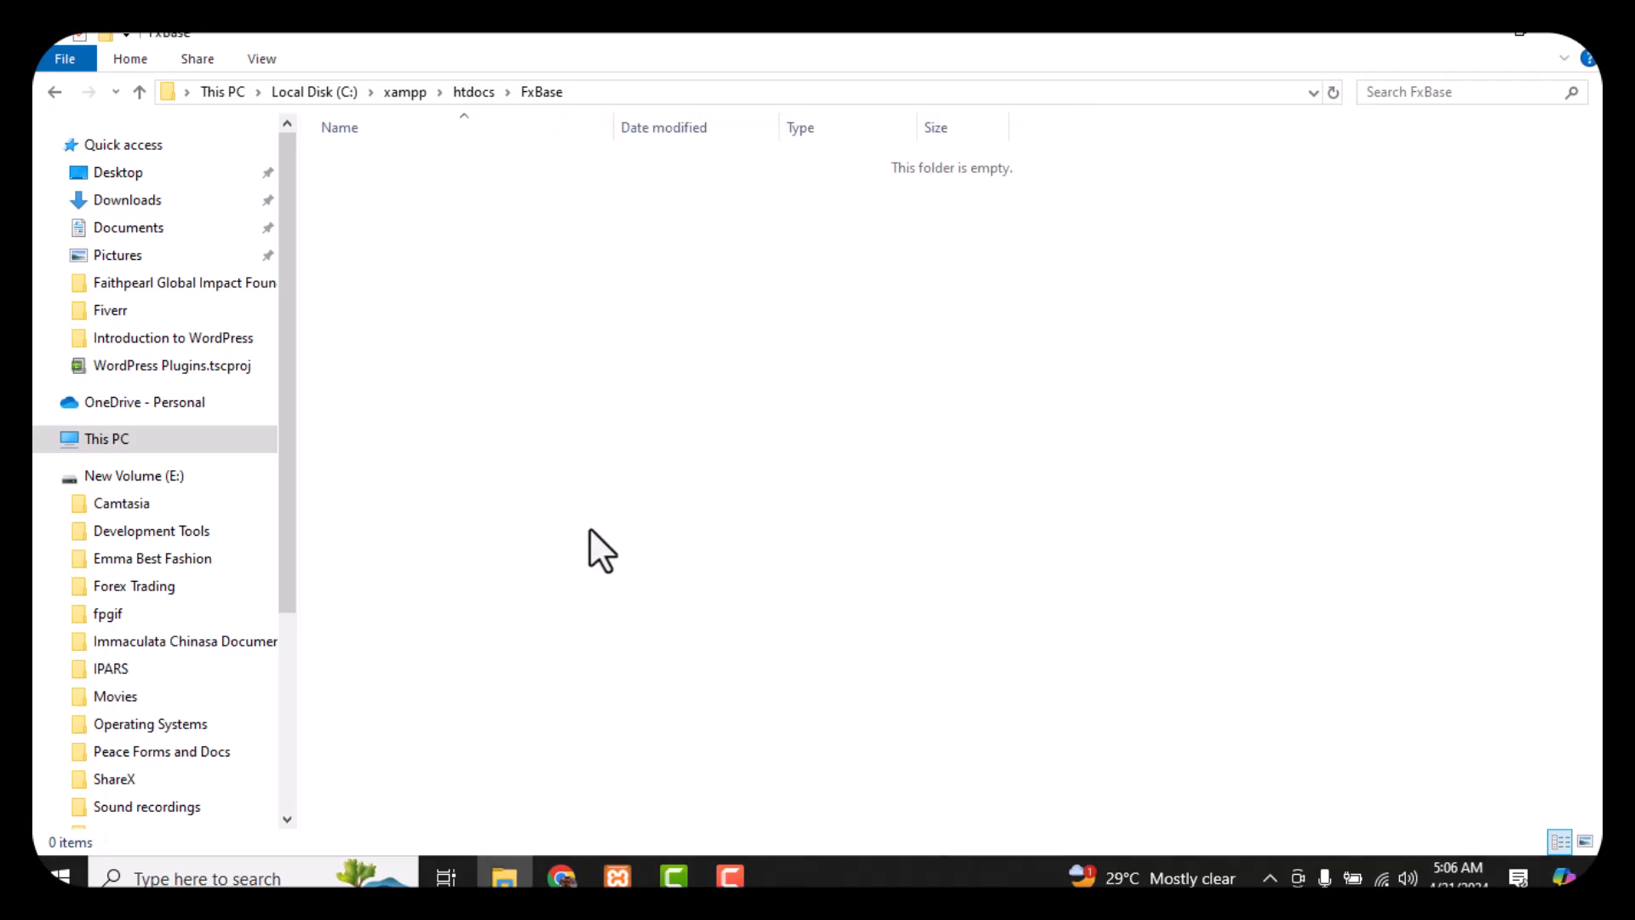
pyautogui.click(561, 877)
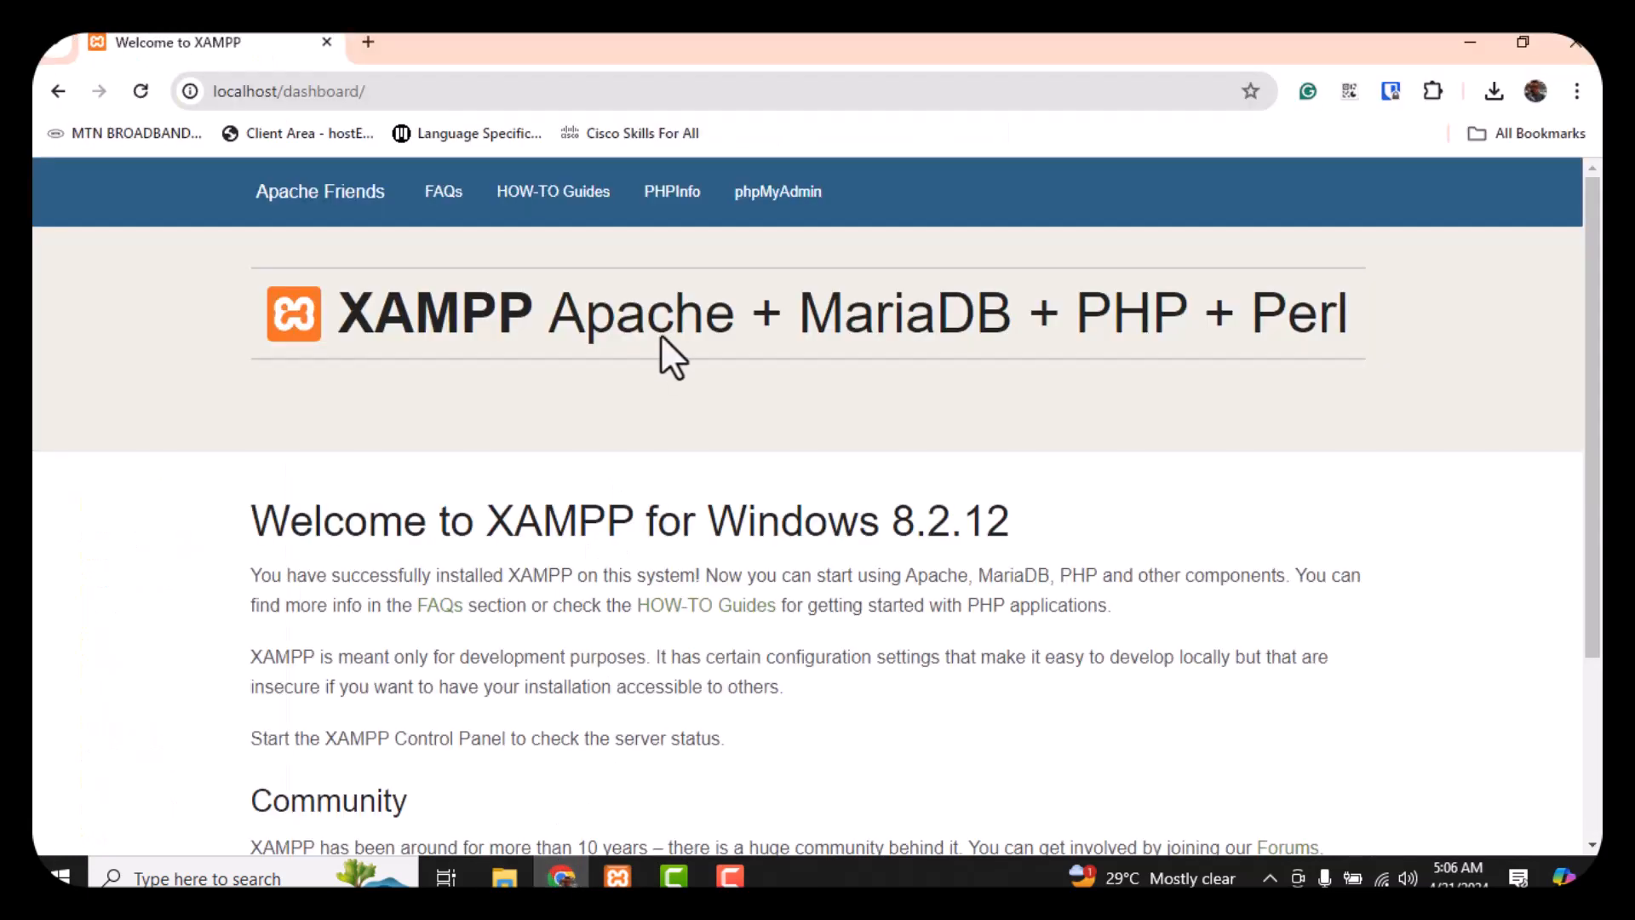
# Load localhost/fxbase in a new tab and open its wordpress/ folder to launch setup
pyautogui.click(372, 42)
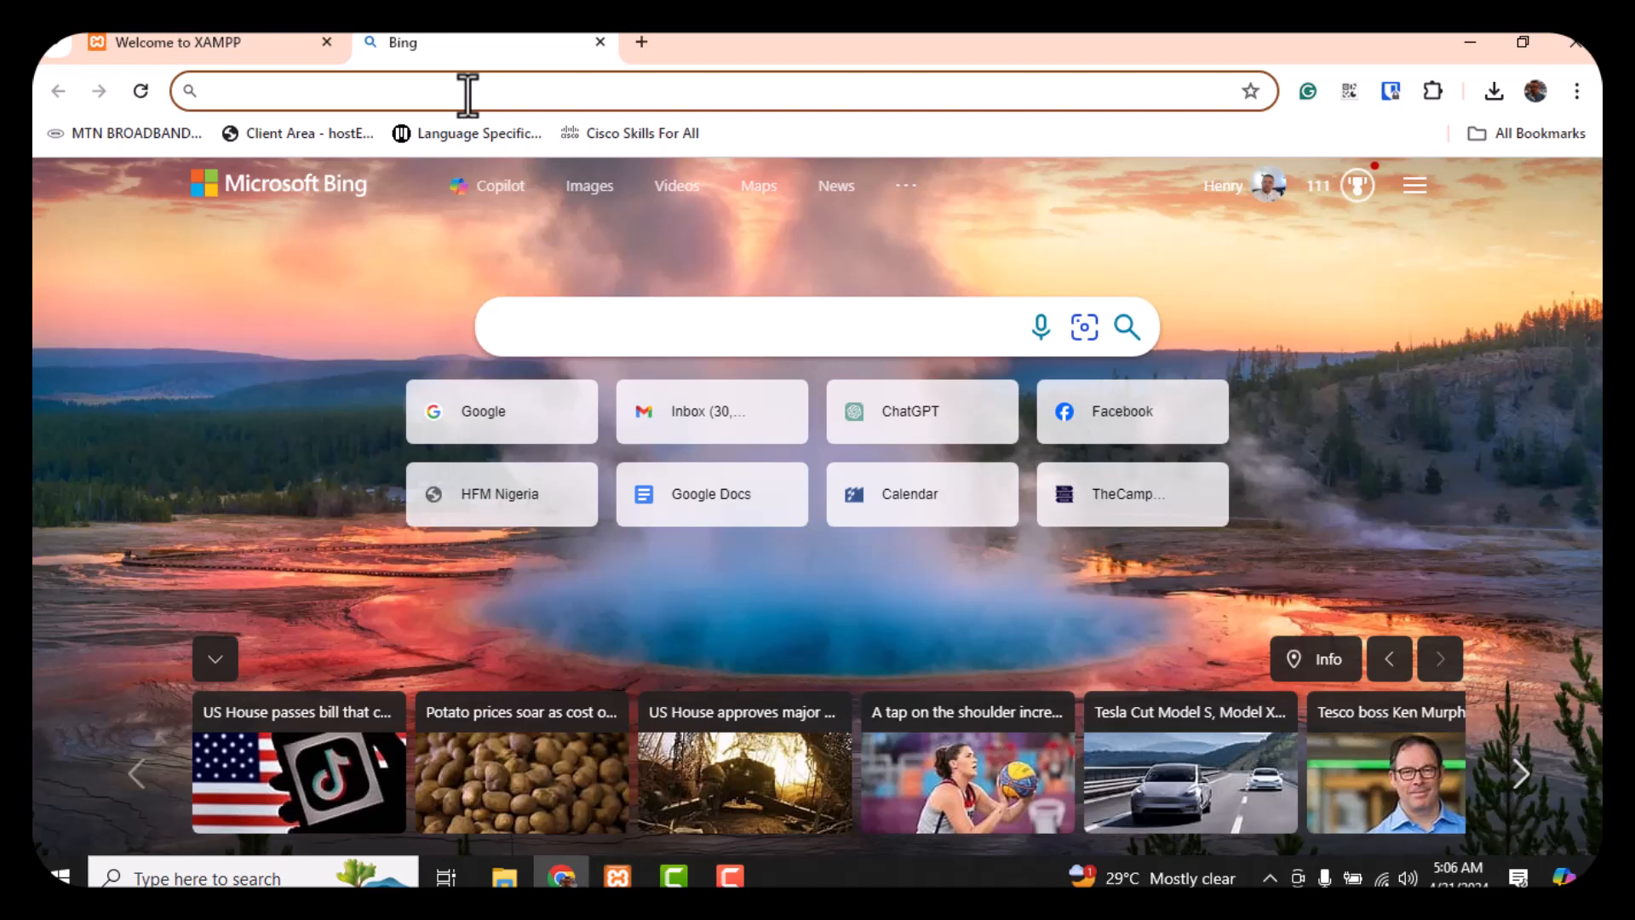
pyautogui.write('localh')
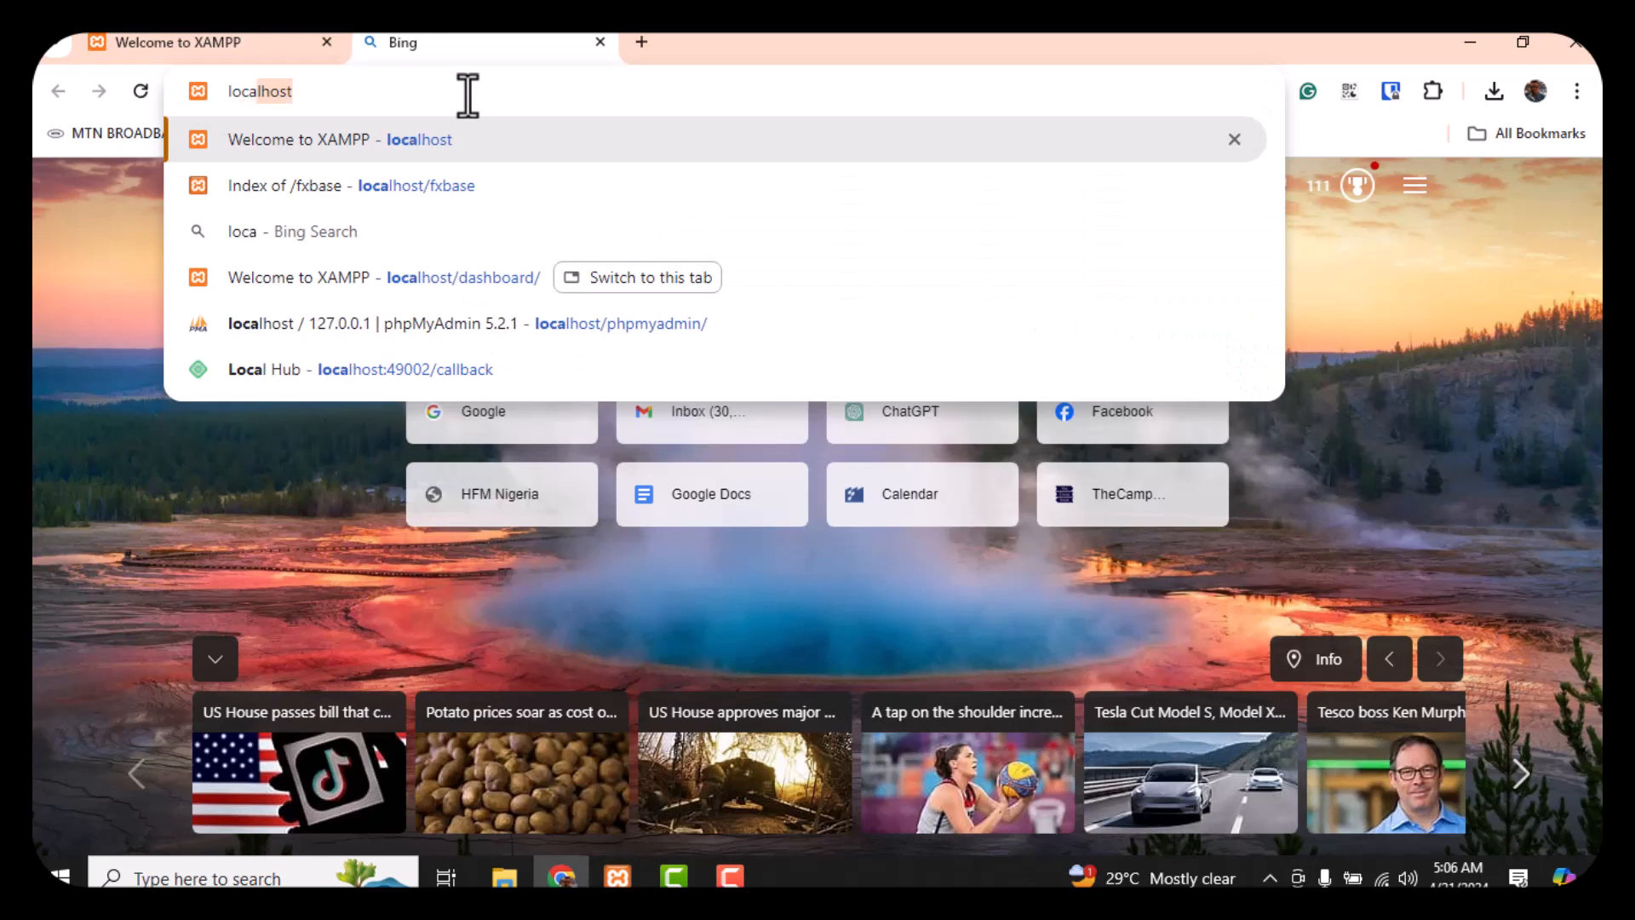
pyautogui.write('ost')
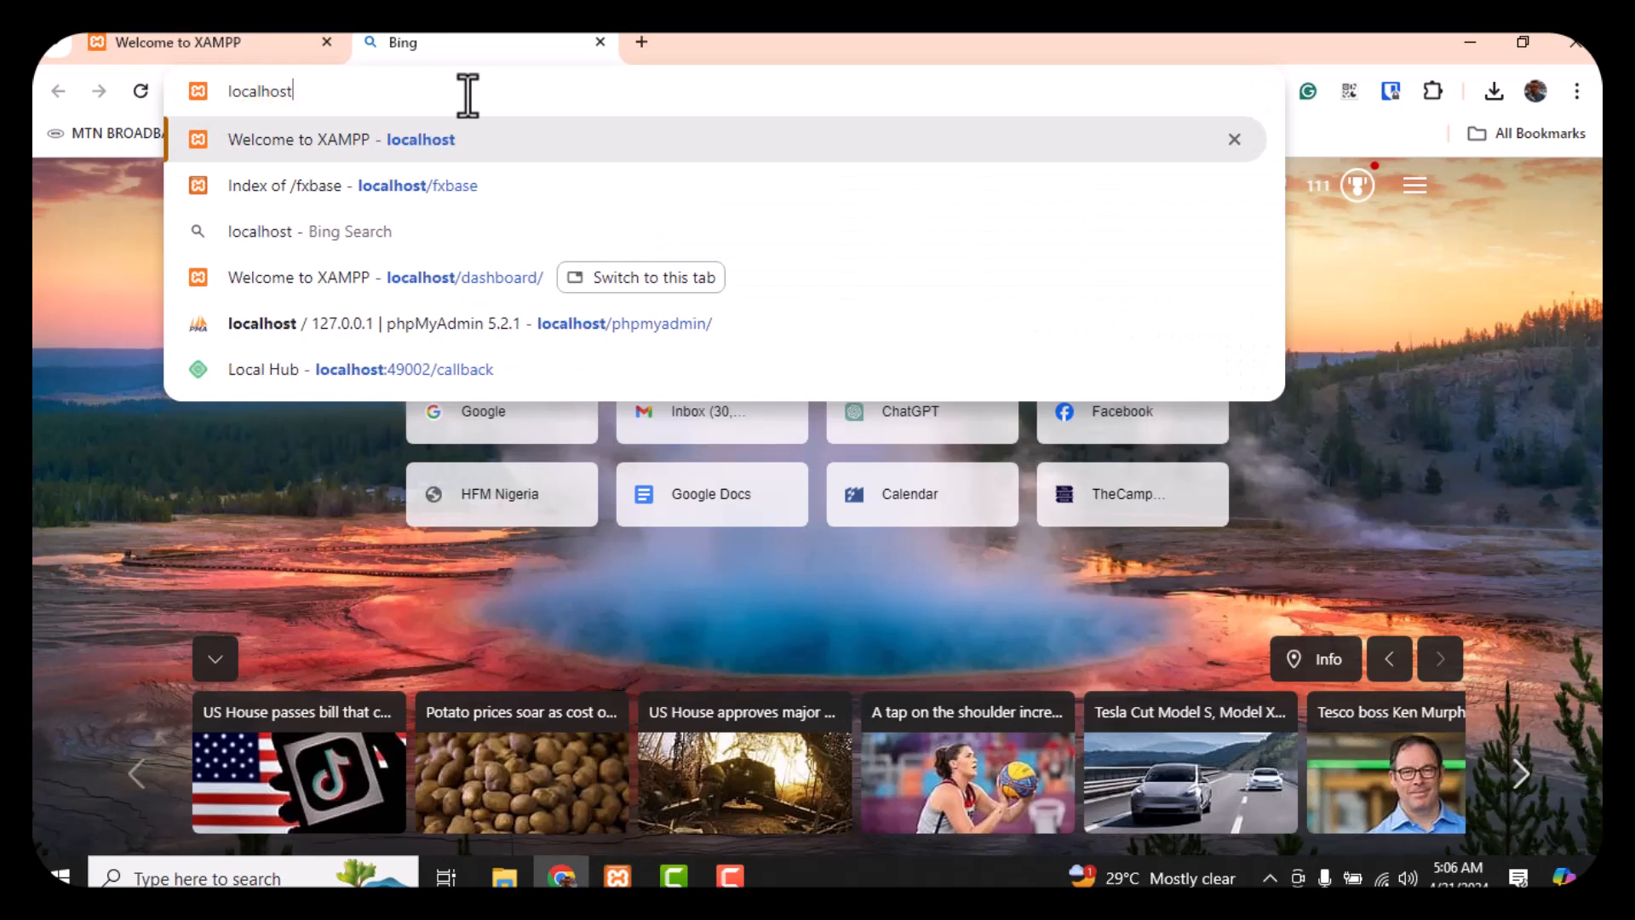
pyautogui.write('/')
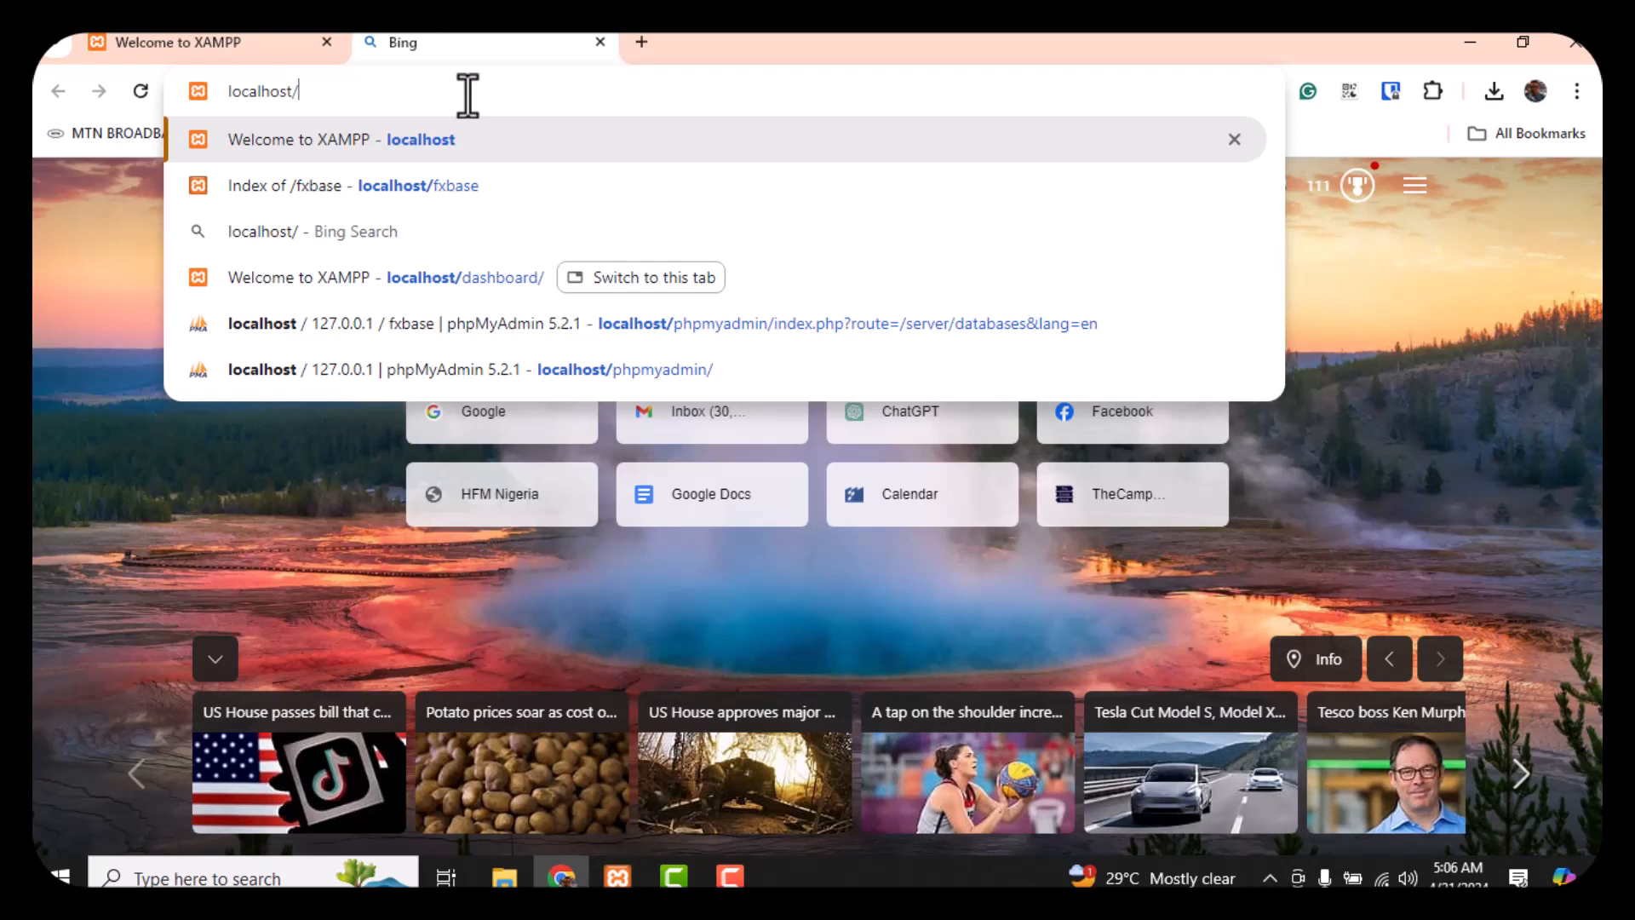
pyautogui.write('fx')
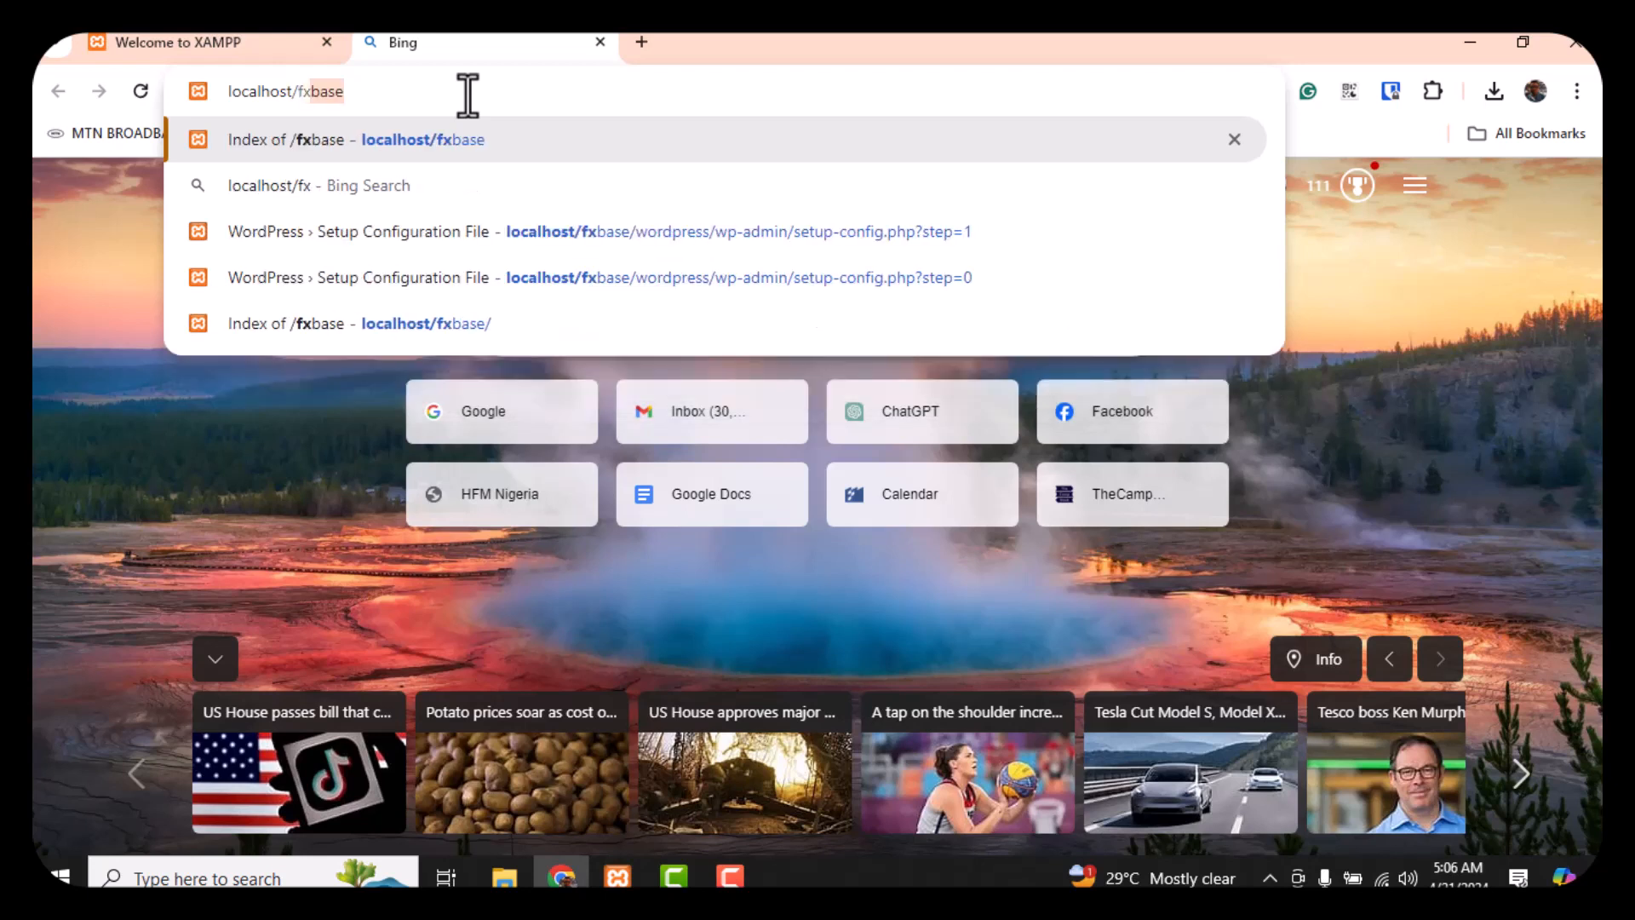
pyautogui.write('base')
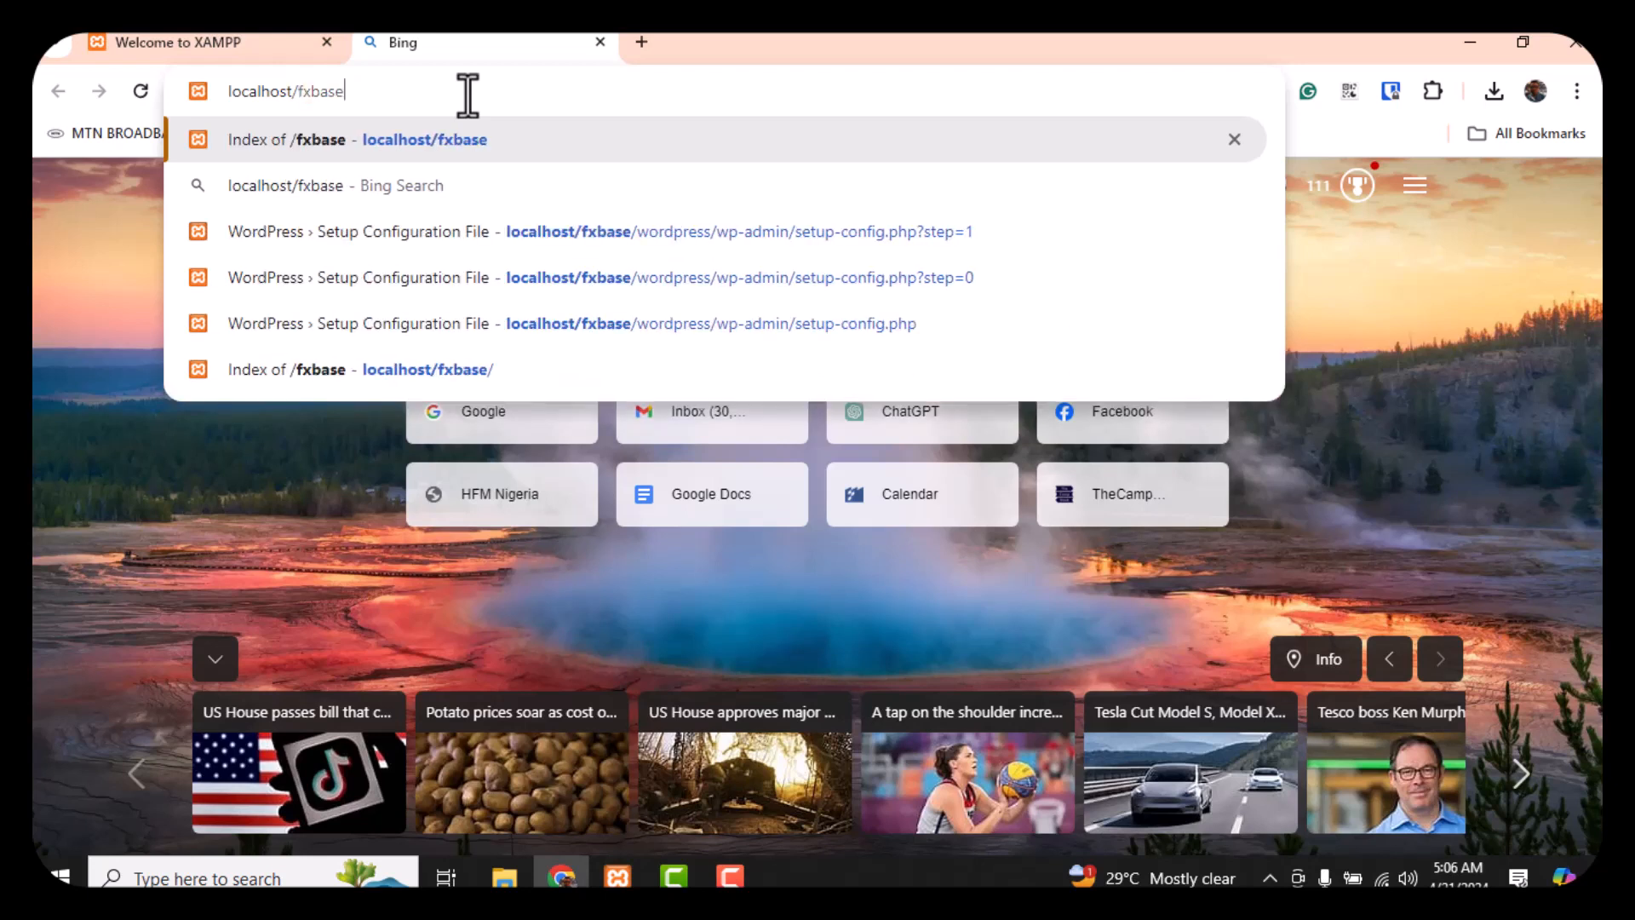
pyautogui.press('Return')
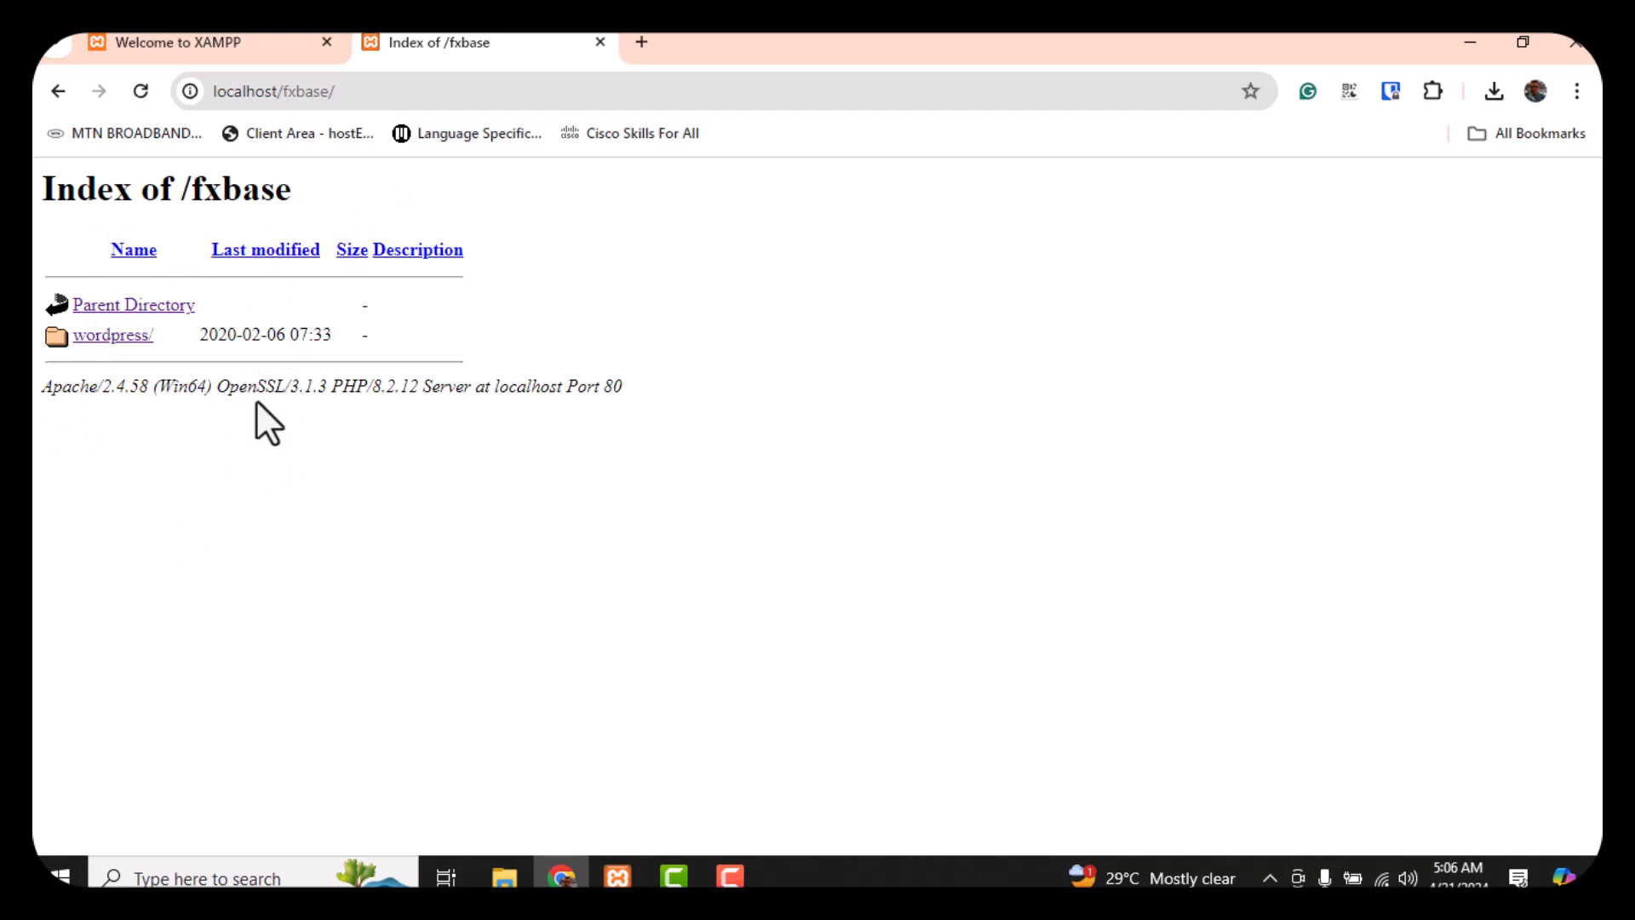
pyautogui.click(109, 339)
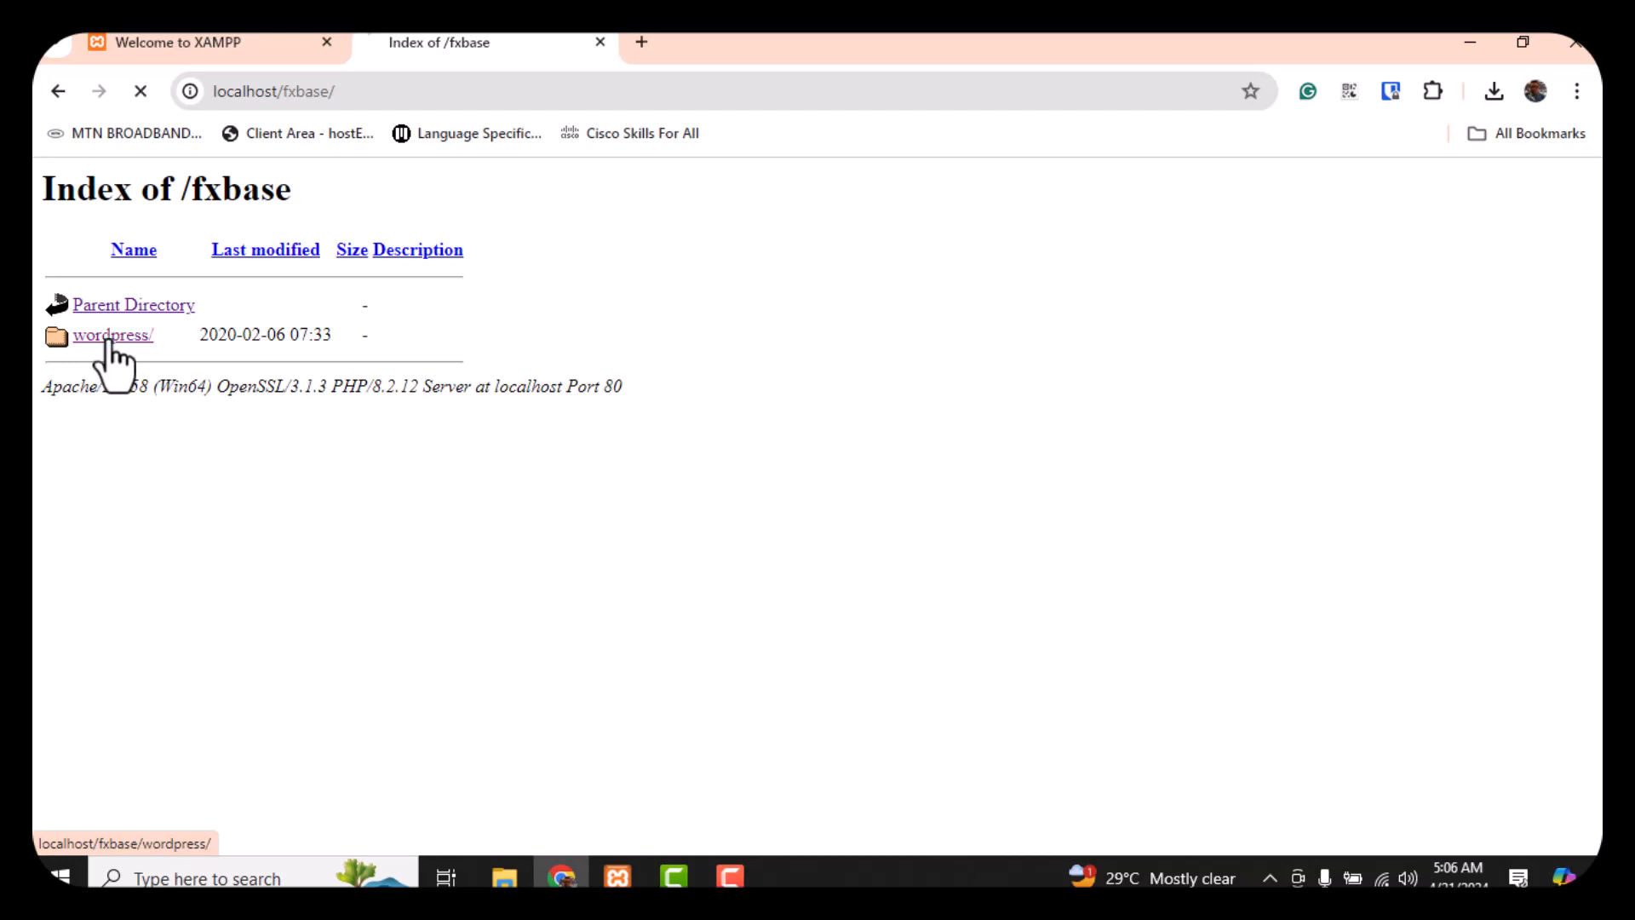
# Keep English (United States) as the setup language and continue past the welcome page
pyautogui.scroll(-3, 376, 389)
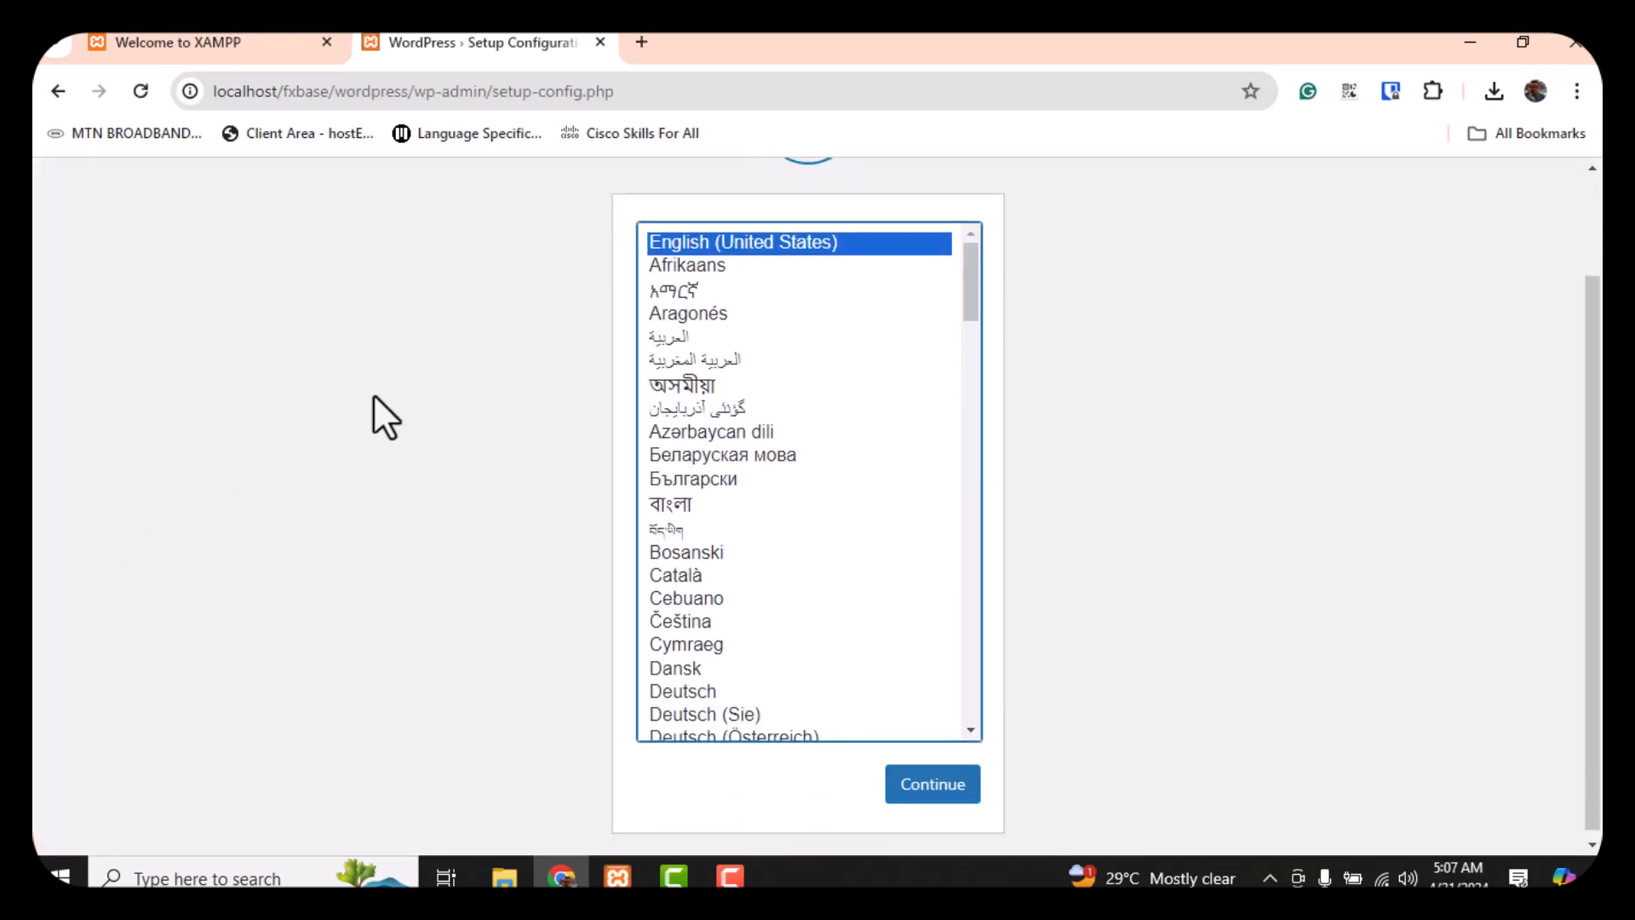
pyautogui.scroll(2, 376, 391)
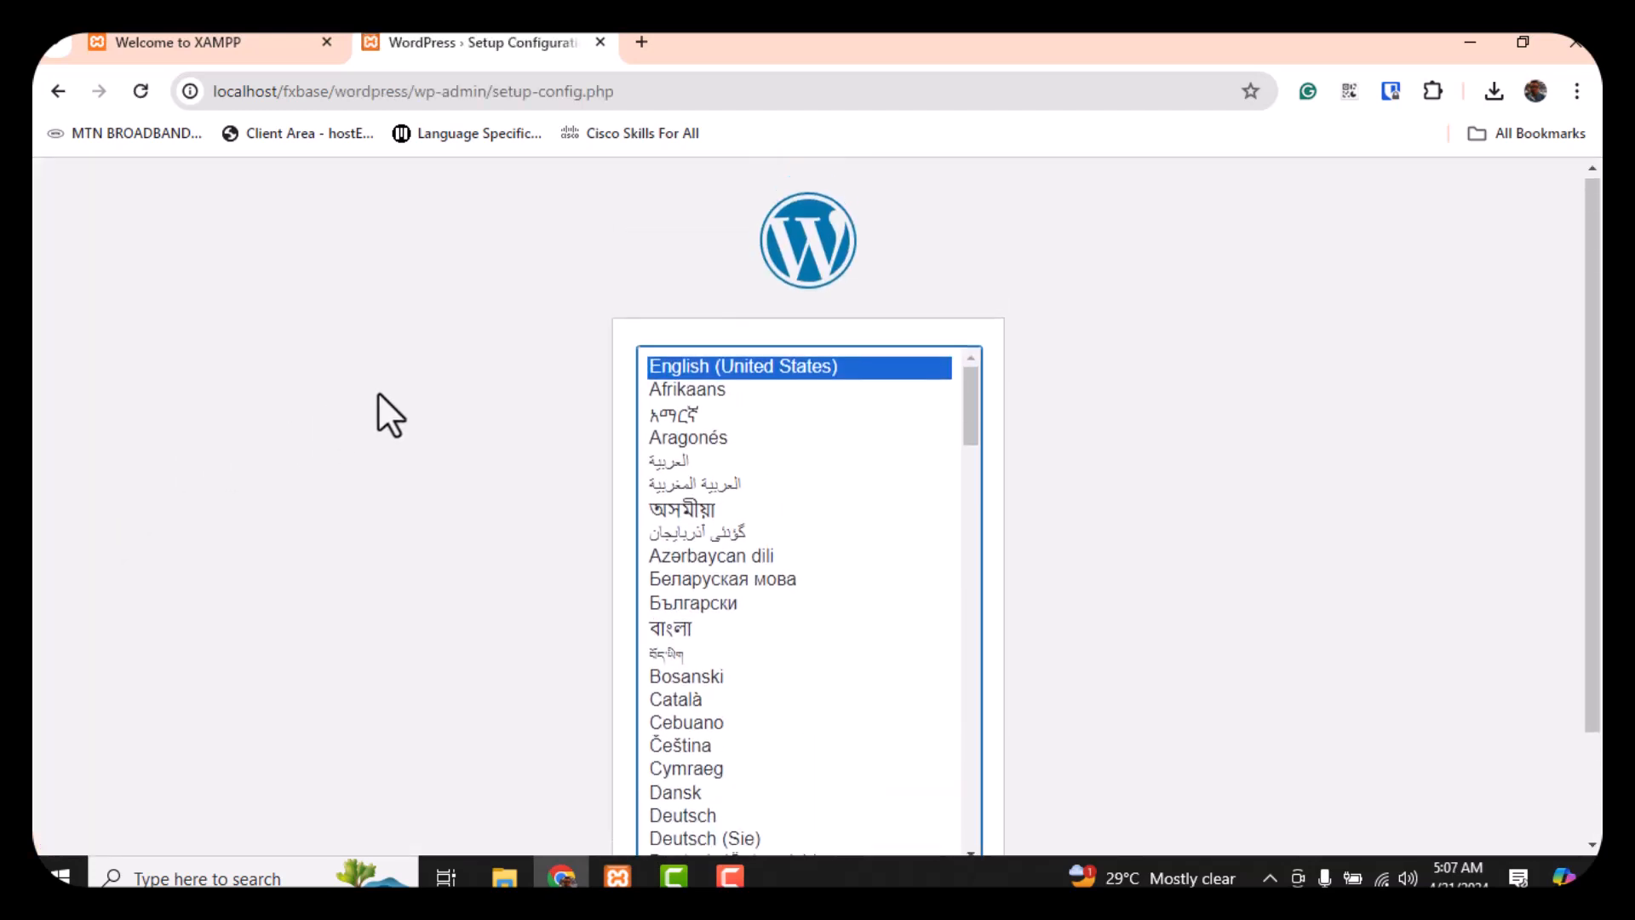
pyautogui.scroll(-2, 376, 391)
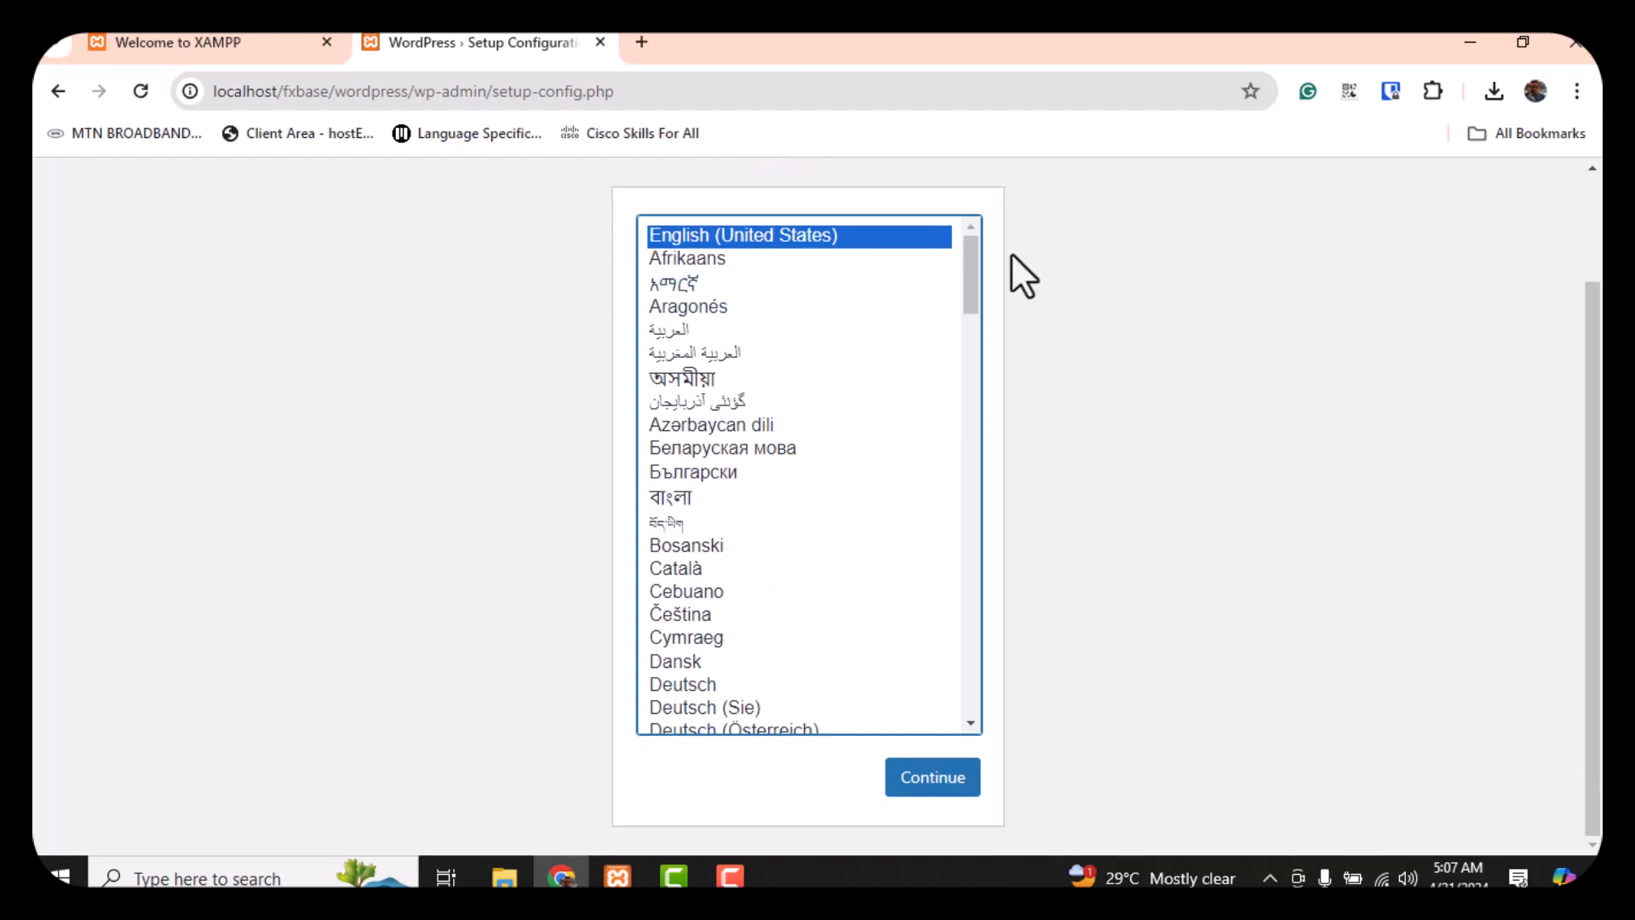
pyautogui.scroll(2, 873, 328)
pyautogui.scroll(-2, 873, 328)
pyautogui.click(940, 780)
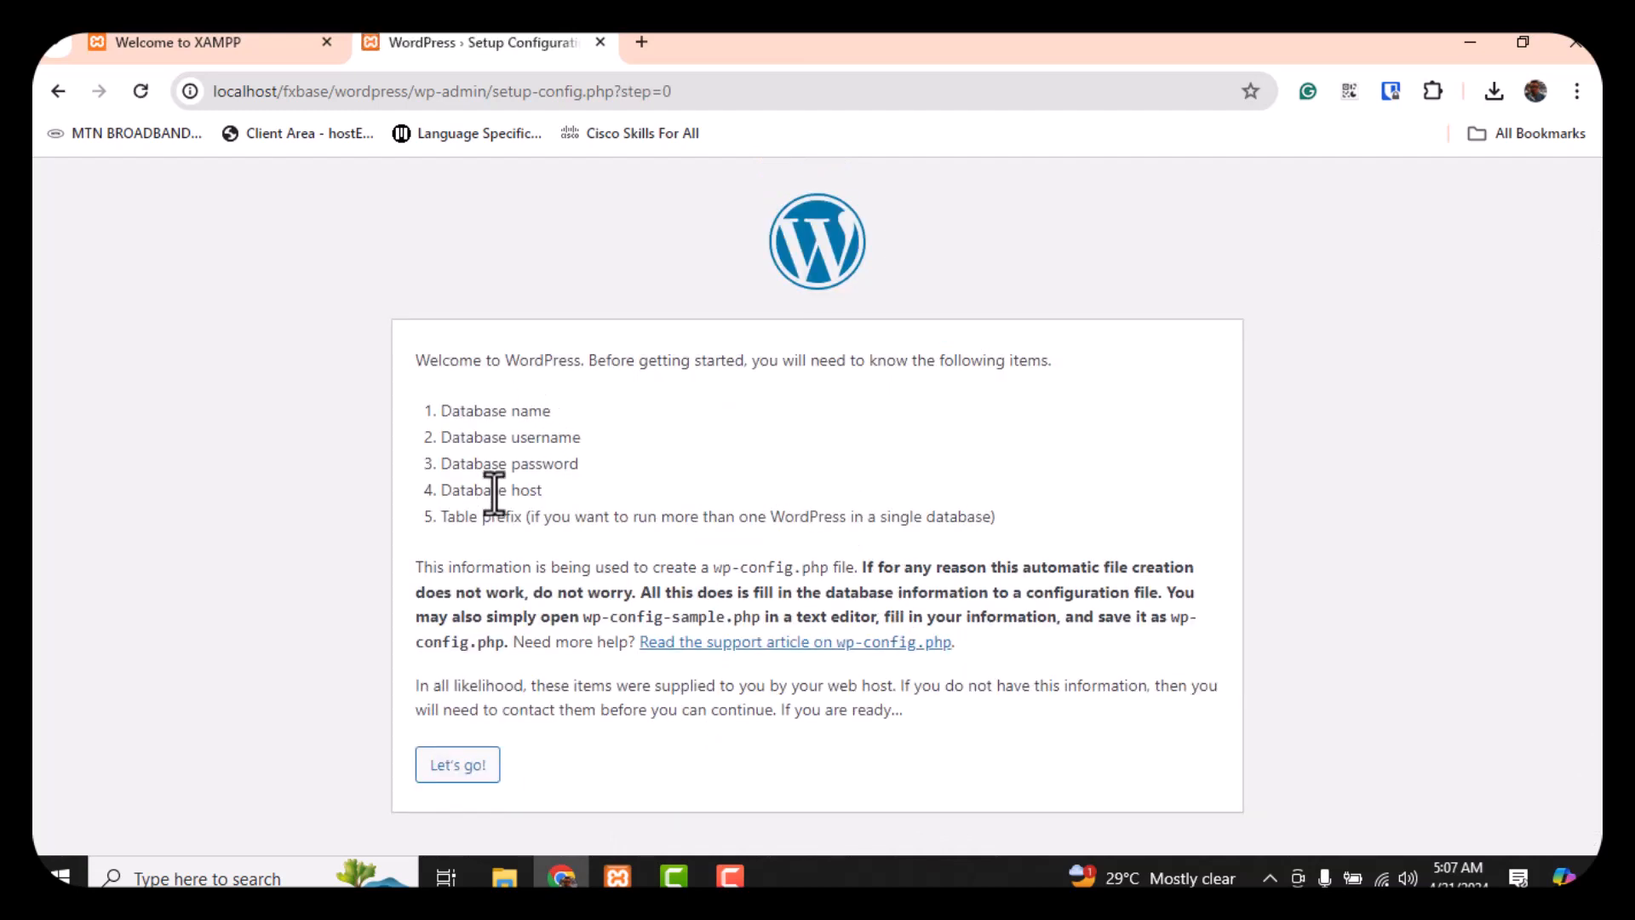
pyautogui.click(461, 770)
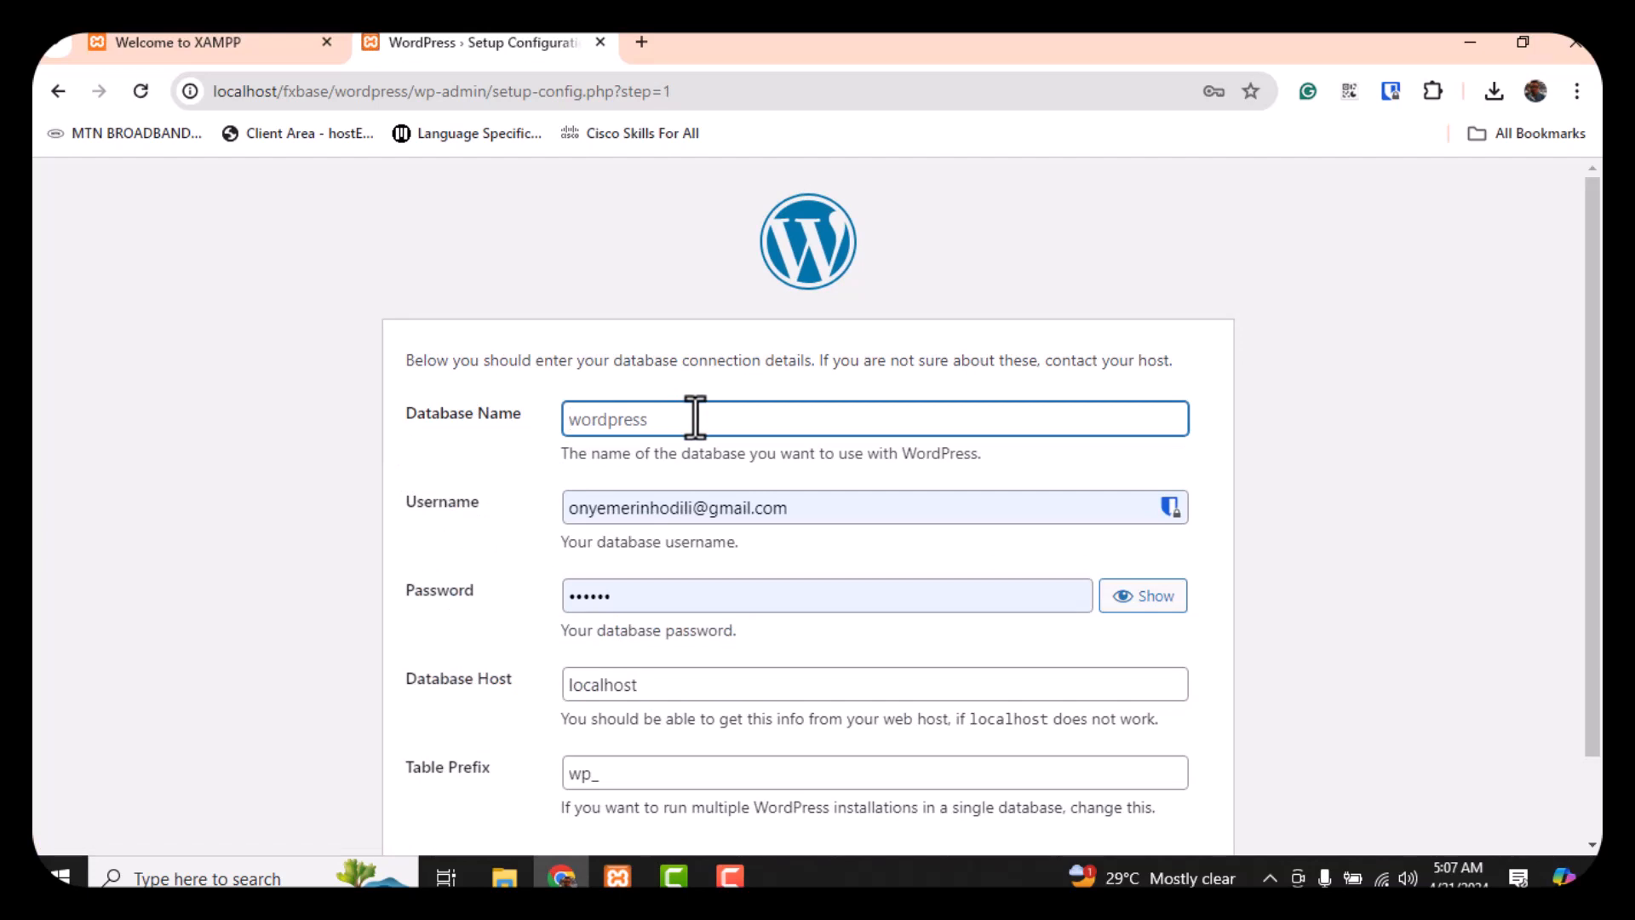
# Connect to database fxbase as user root with an empty password, then run the installation
pyautogui.write('fxbase')
pyautogui.tripleClick(848, 510)
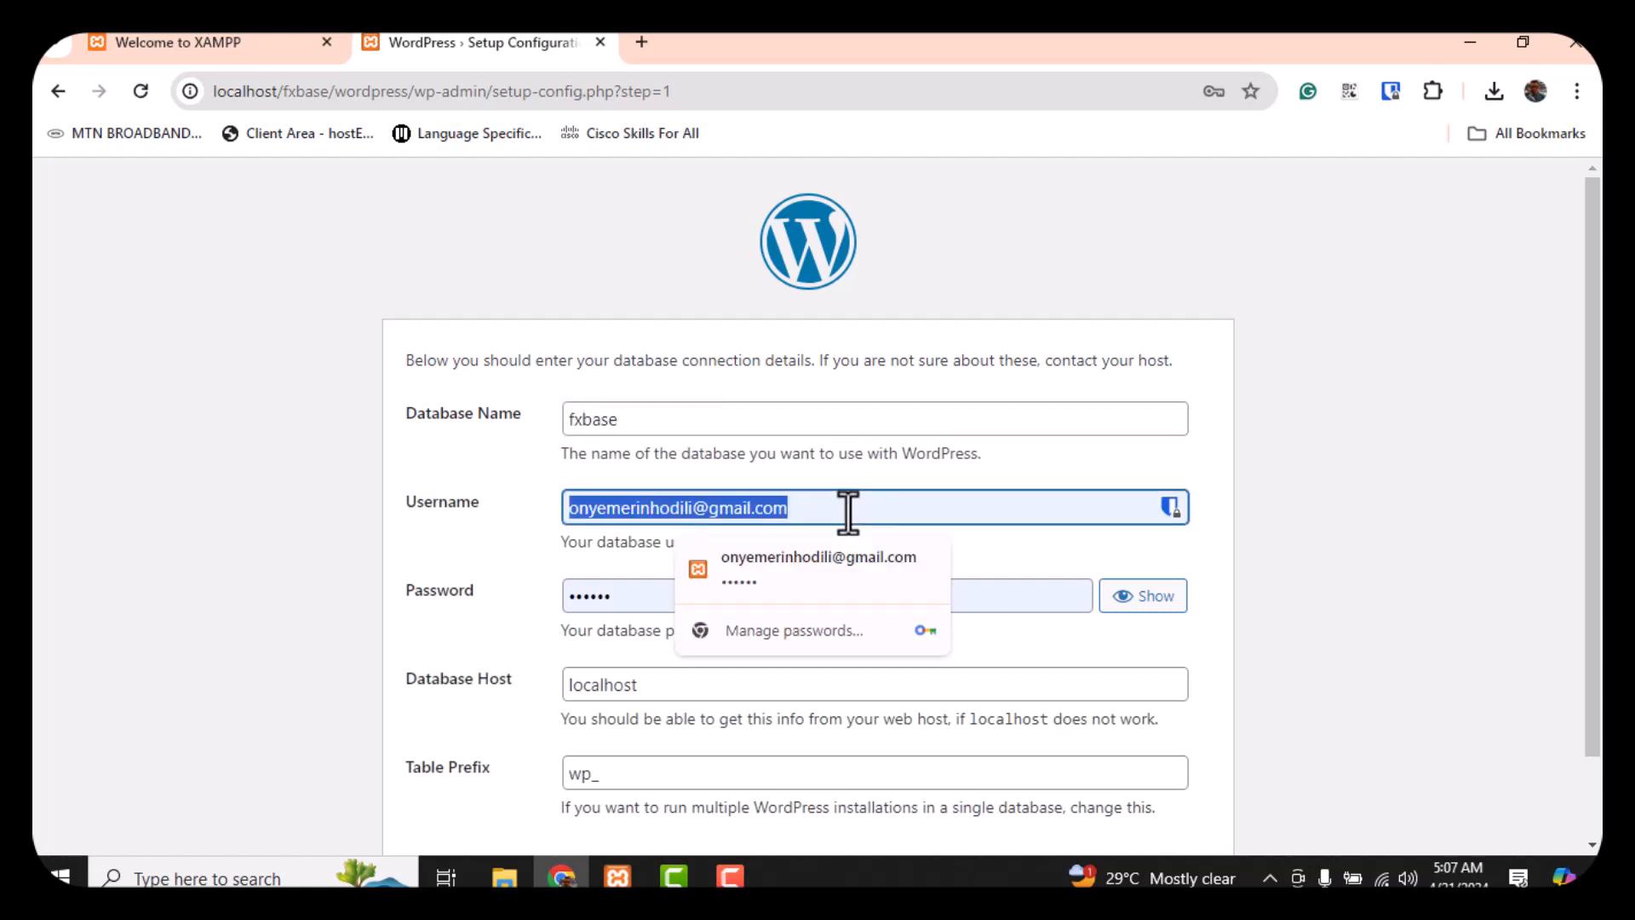
pyautogui.write('root')
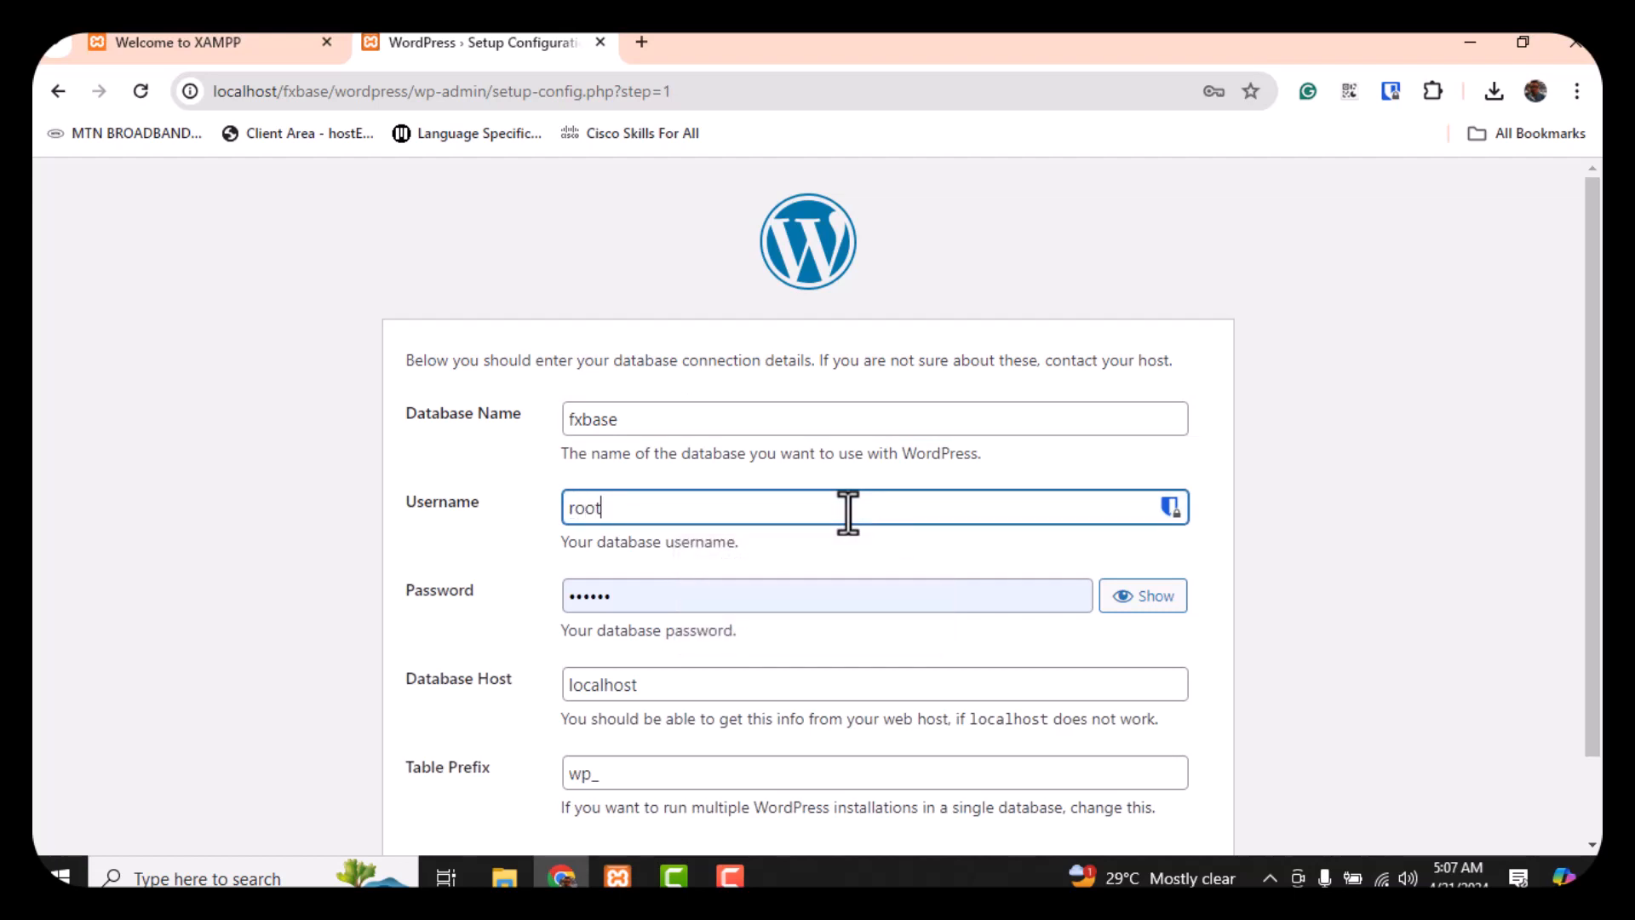
pyautogui.tripleClick(823, 607)
pyautogui.press('BackSpace')
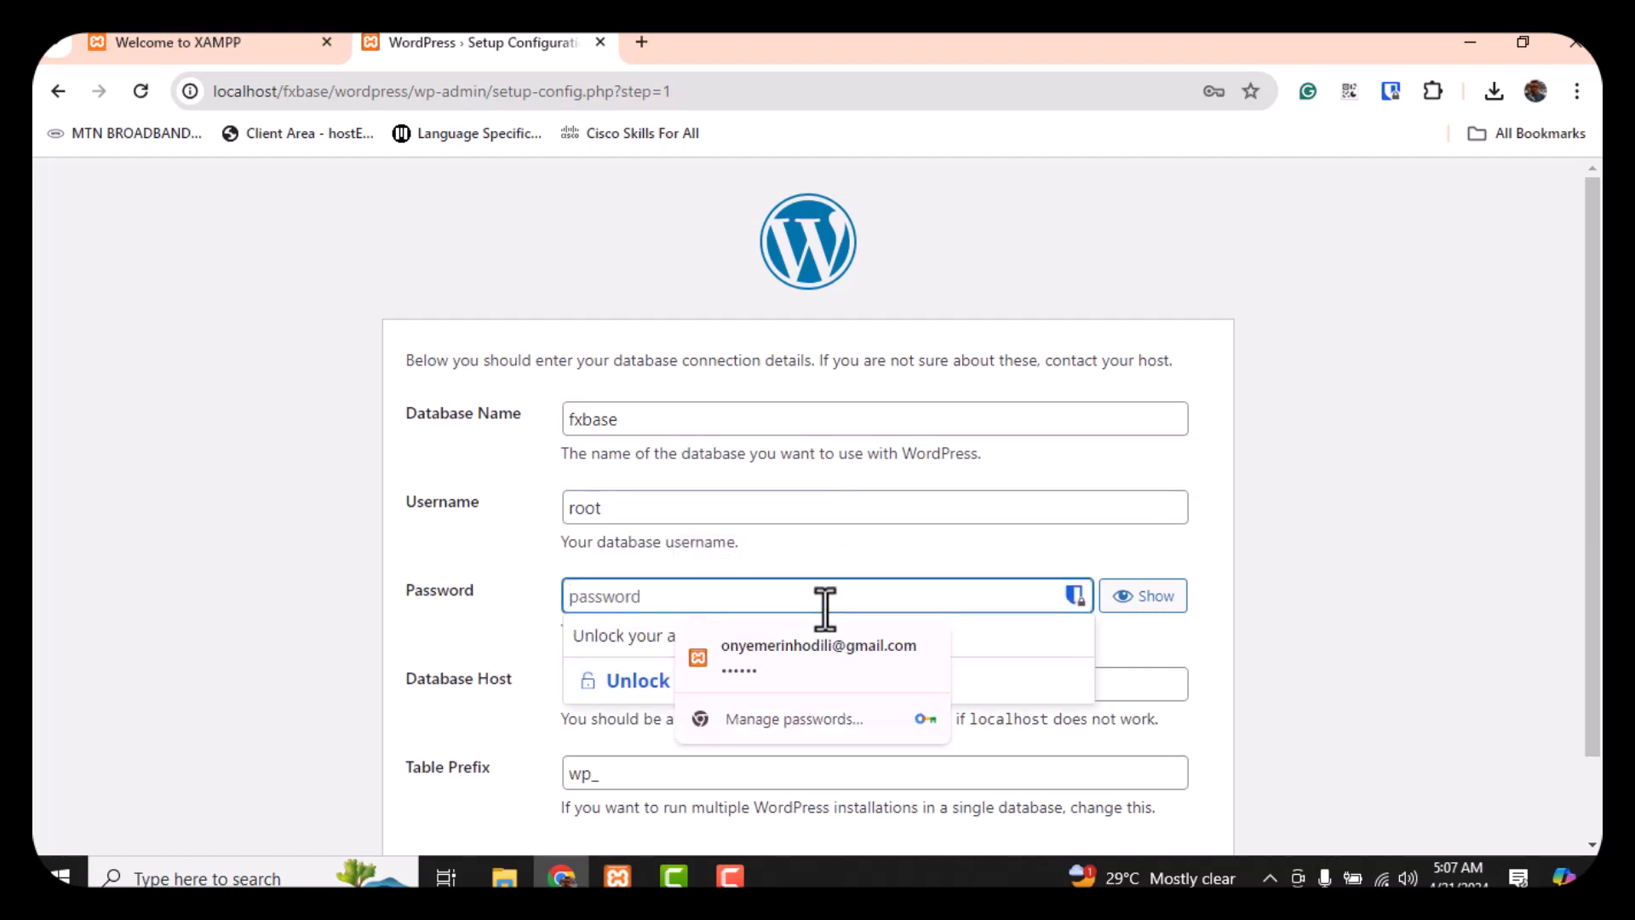
pyautogui.click(503, 551)
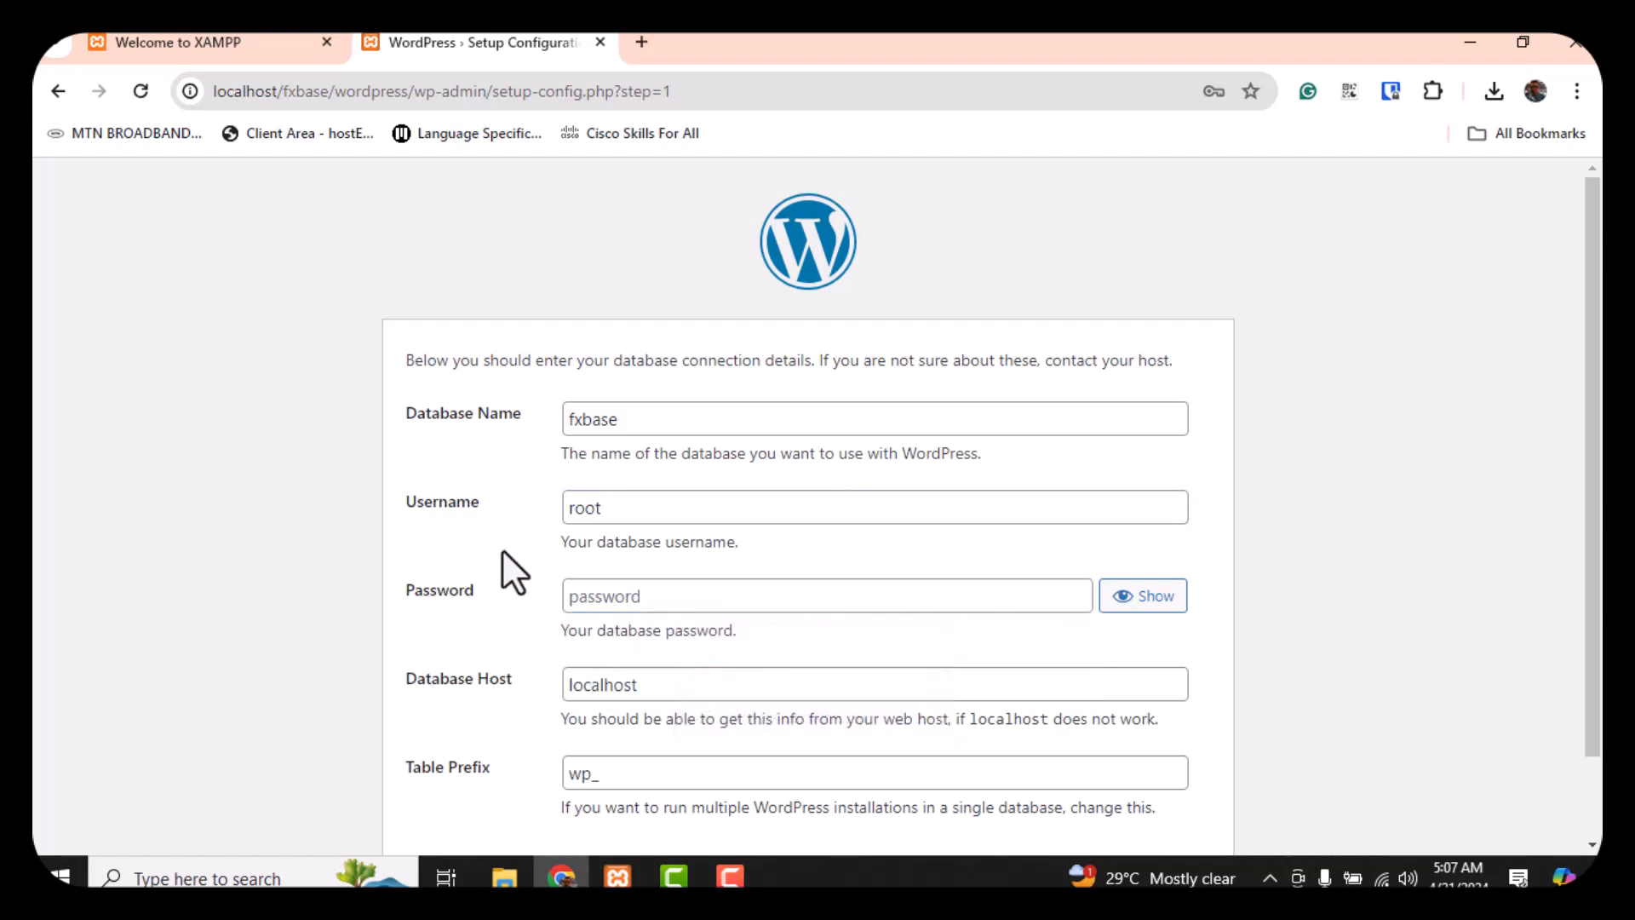
pyautogui.scroll(-2, 503, 552)
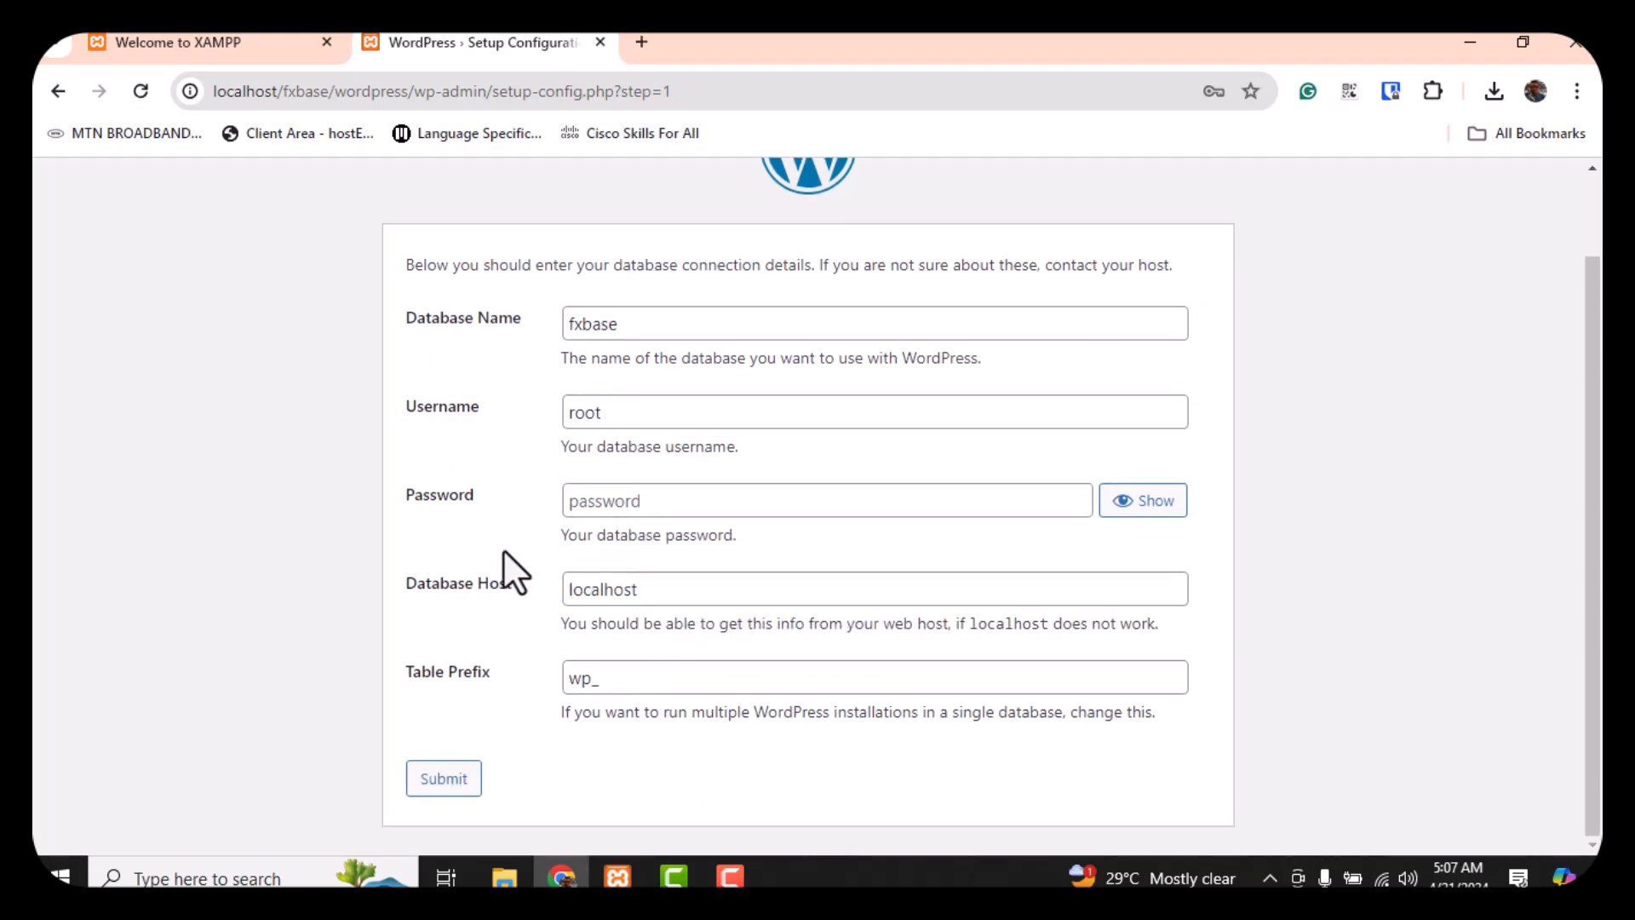
pyautogui.click(440, 780)
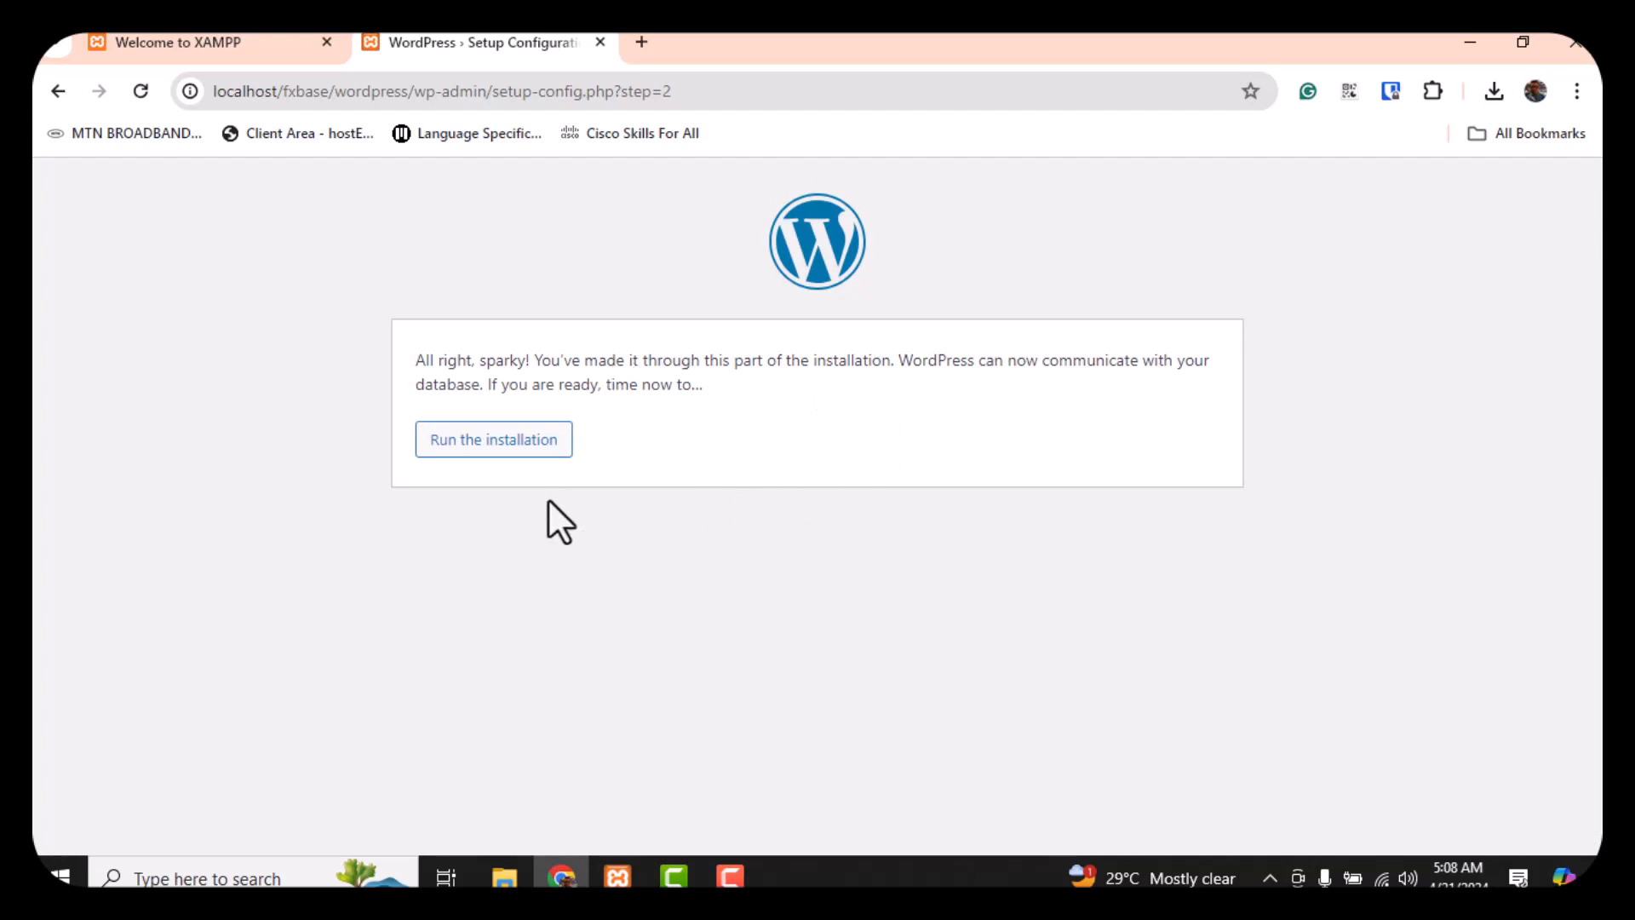
pyautogui.click(494, 440)
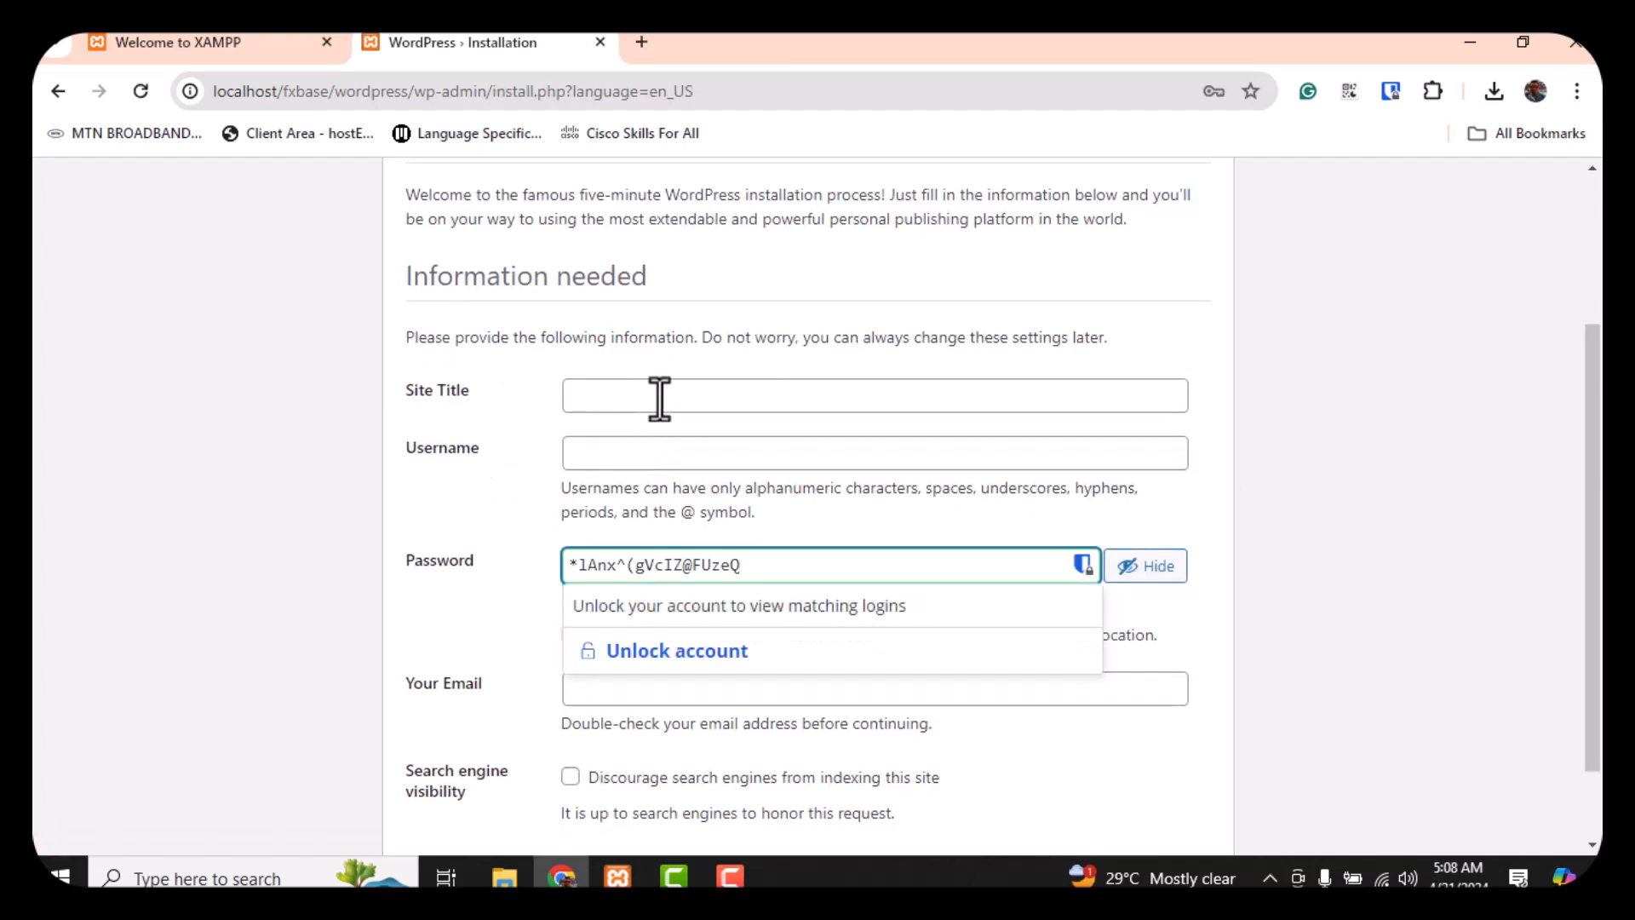
# Enter FxBase as both the site title and the admin username
pyautogui.click(662, 396)
pyautogui.write('F')
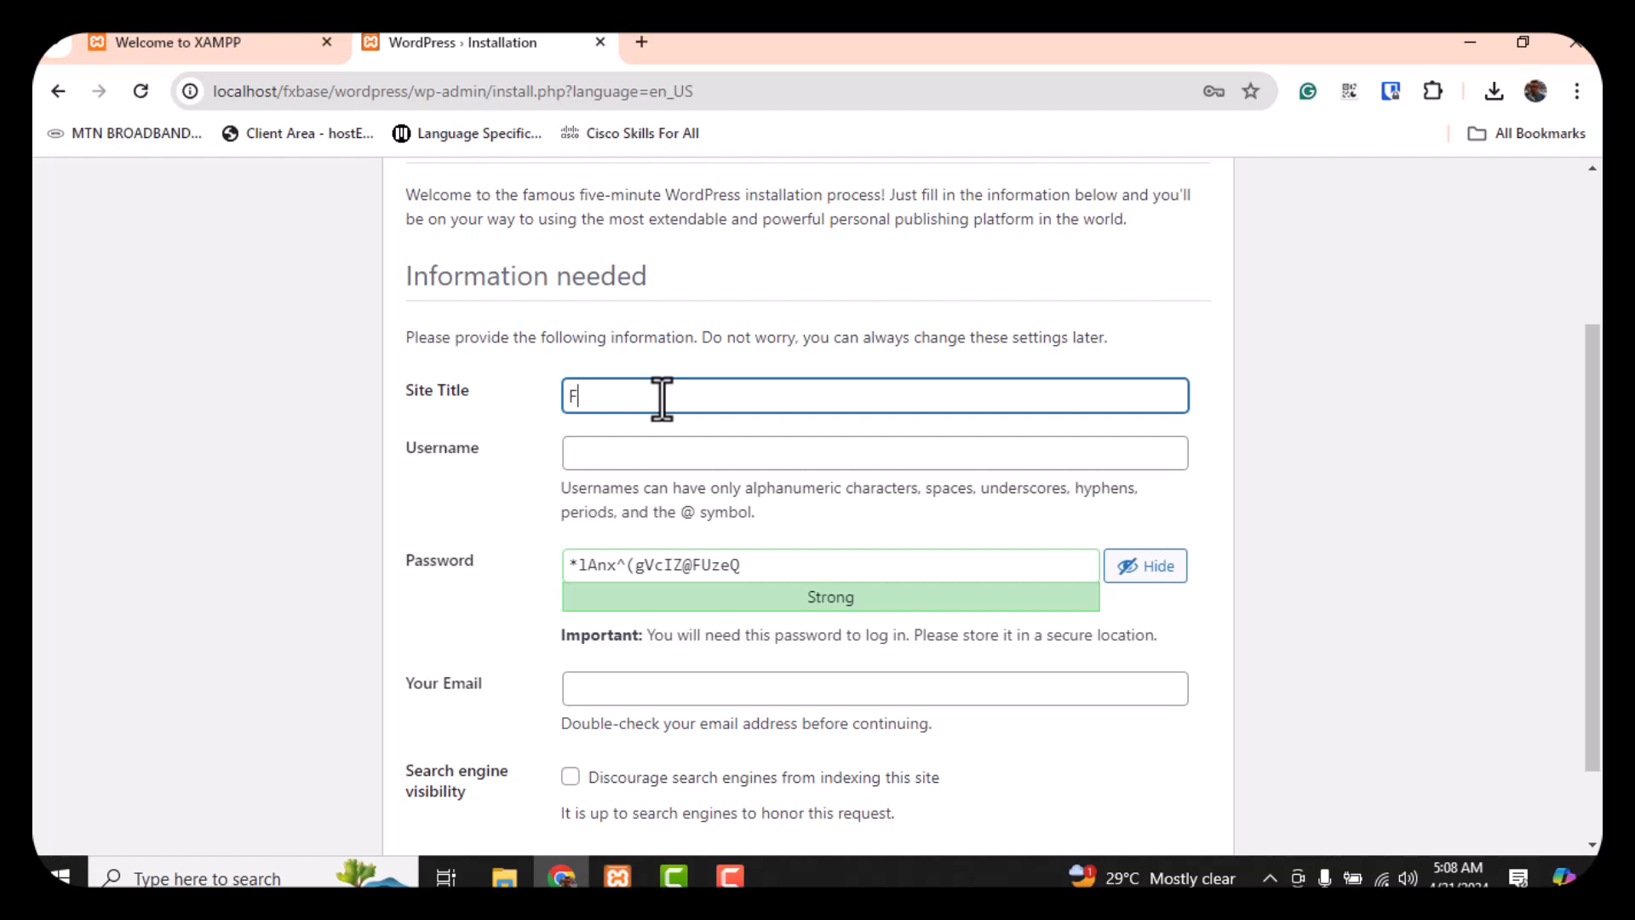
pyautogui.write('xBase')
pyautogui.click(662, 453)
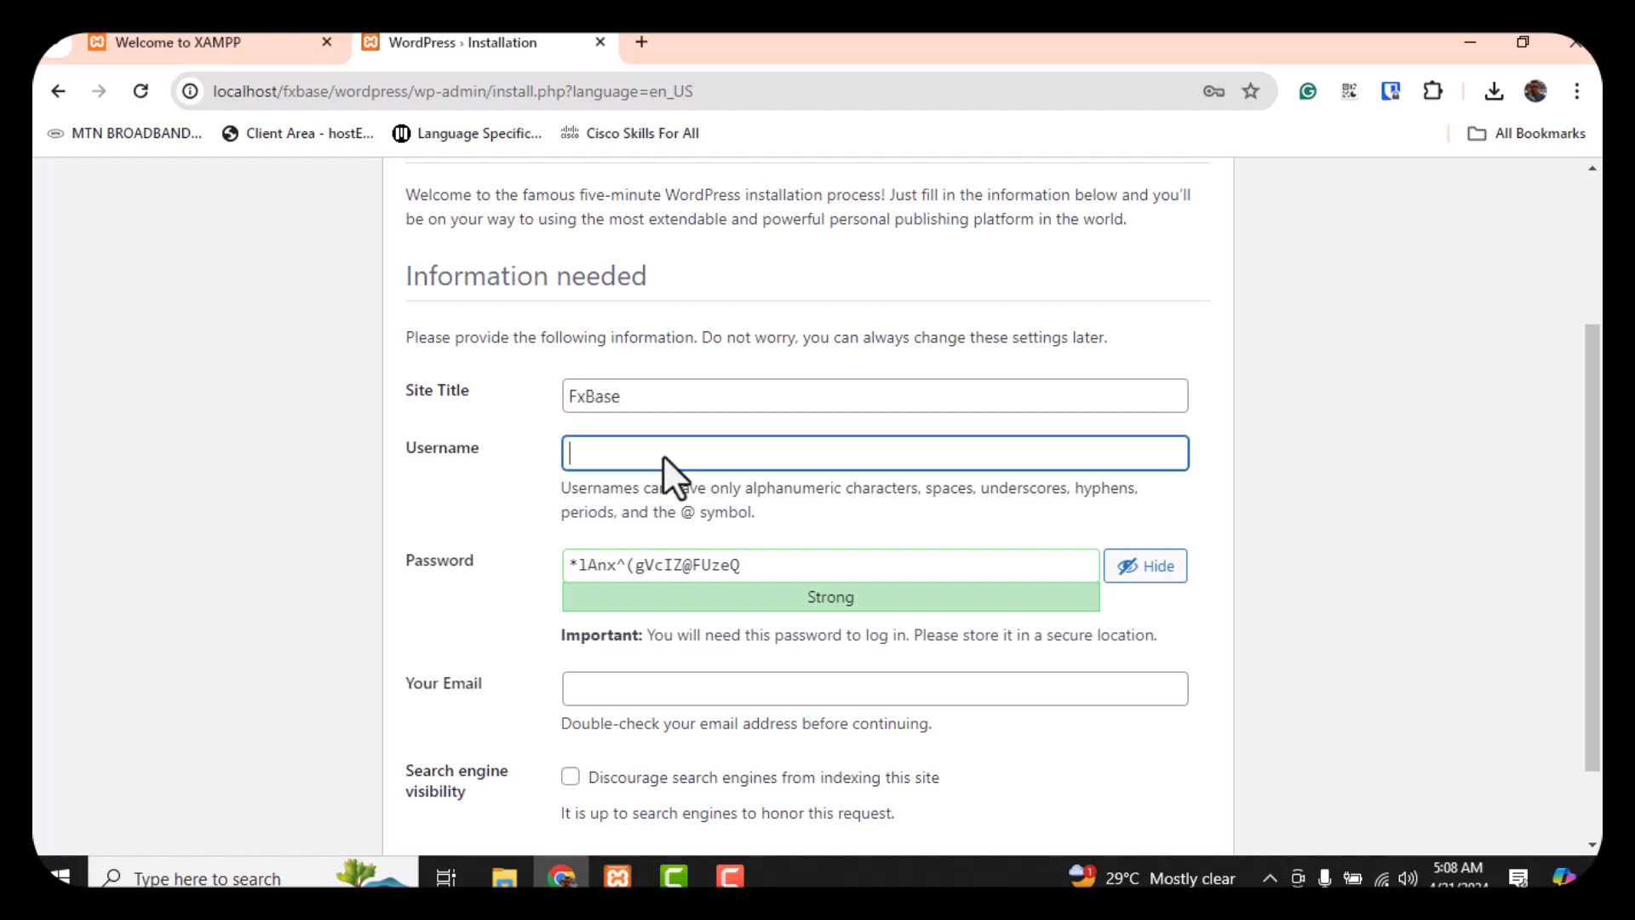
pyautogui.write('FxBase')
# Replace the generated admin password with a custom password
pyautogui.moveTo(463, 504); pyautogui.dragTo(479, 498)
pyautogui.scroll(-1, 485, 497)
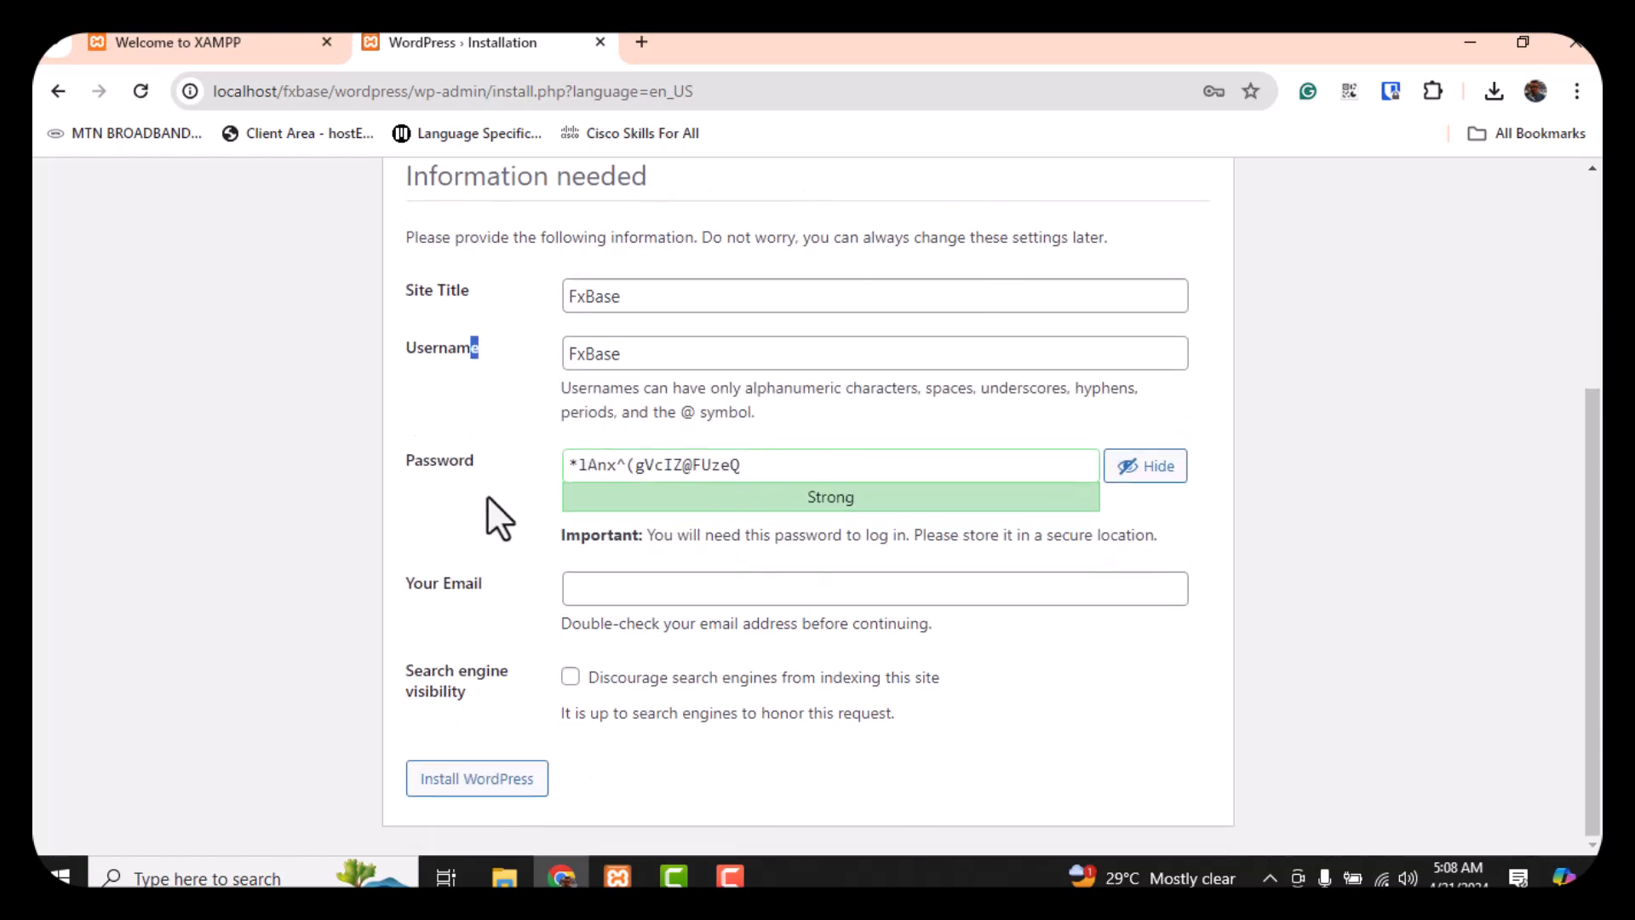
pyautogui.click(1154, 470)
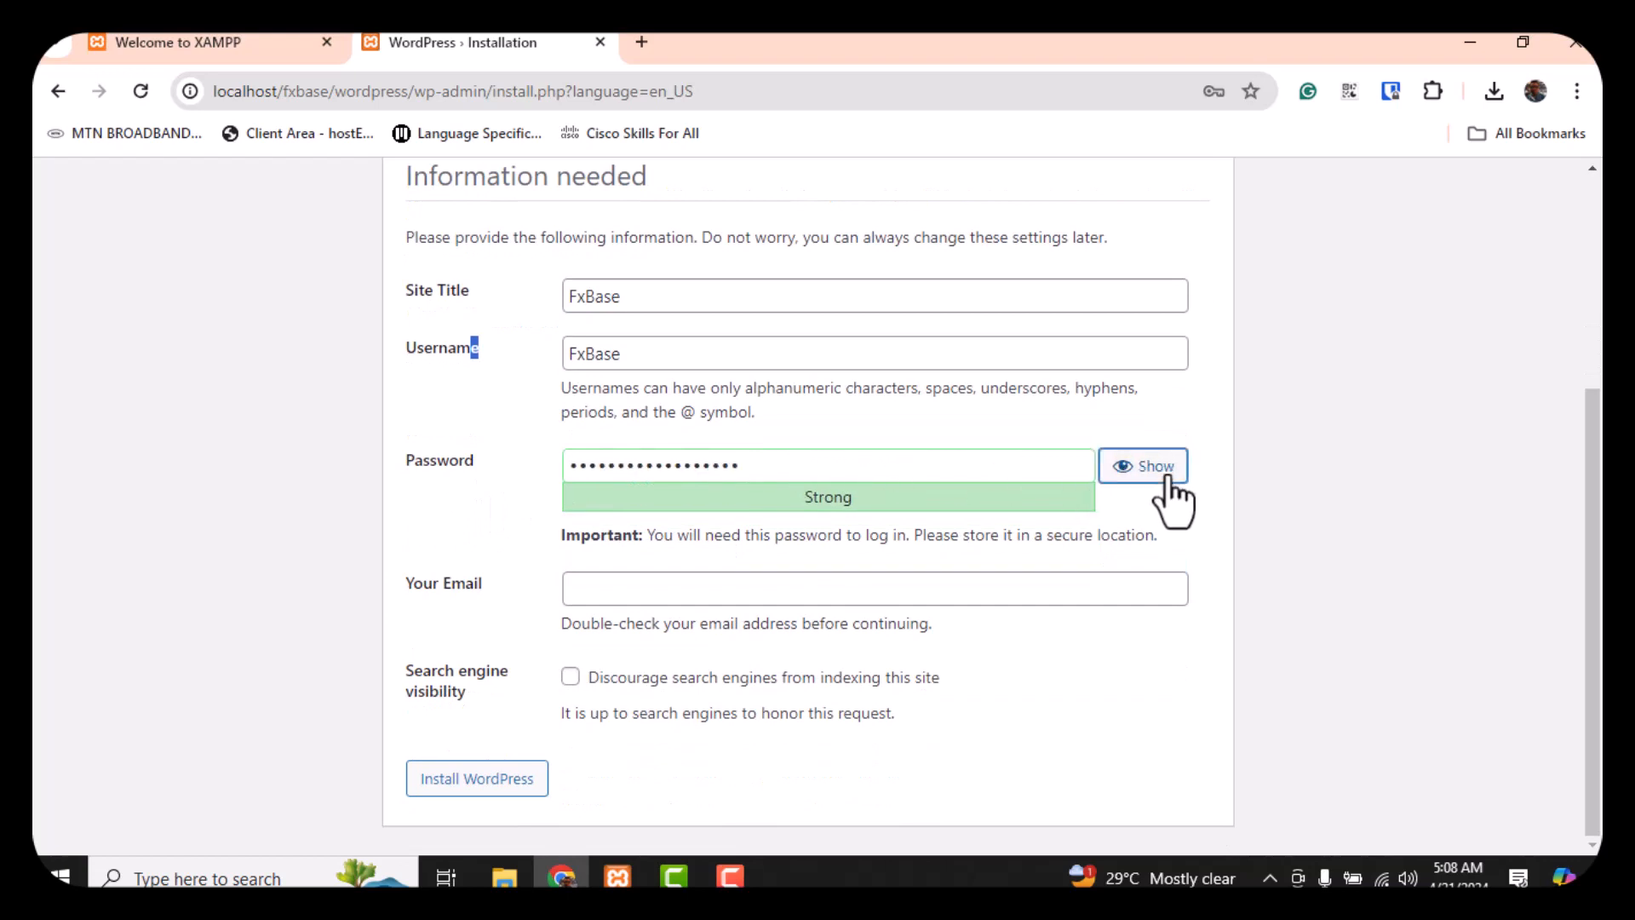
pyautogui.doubleClick(960, 470)
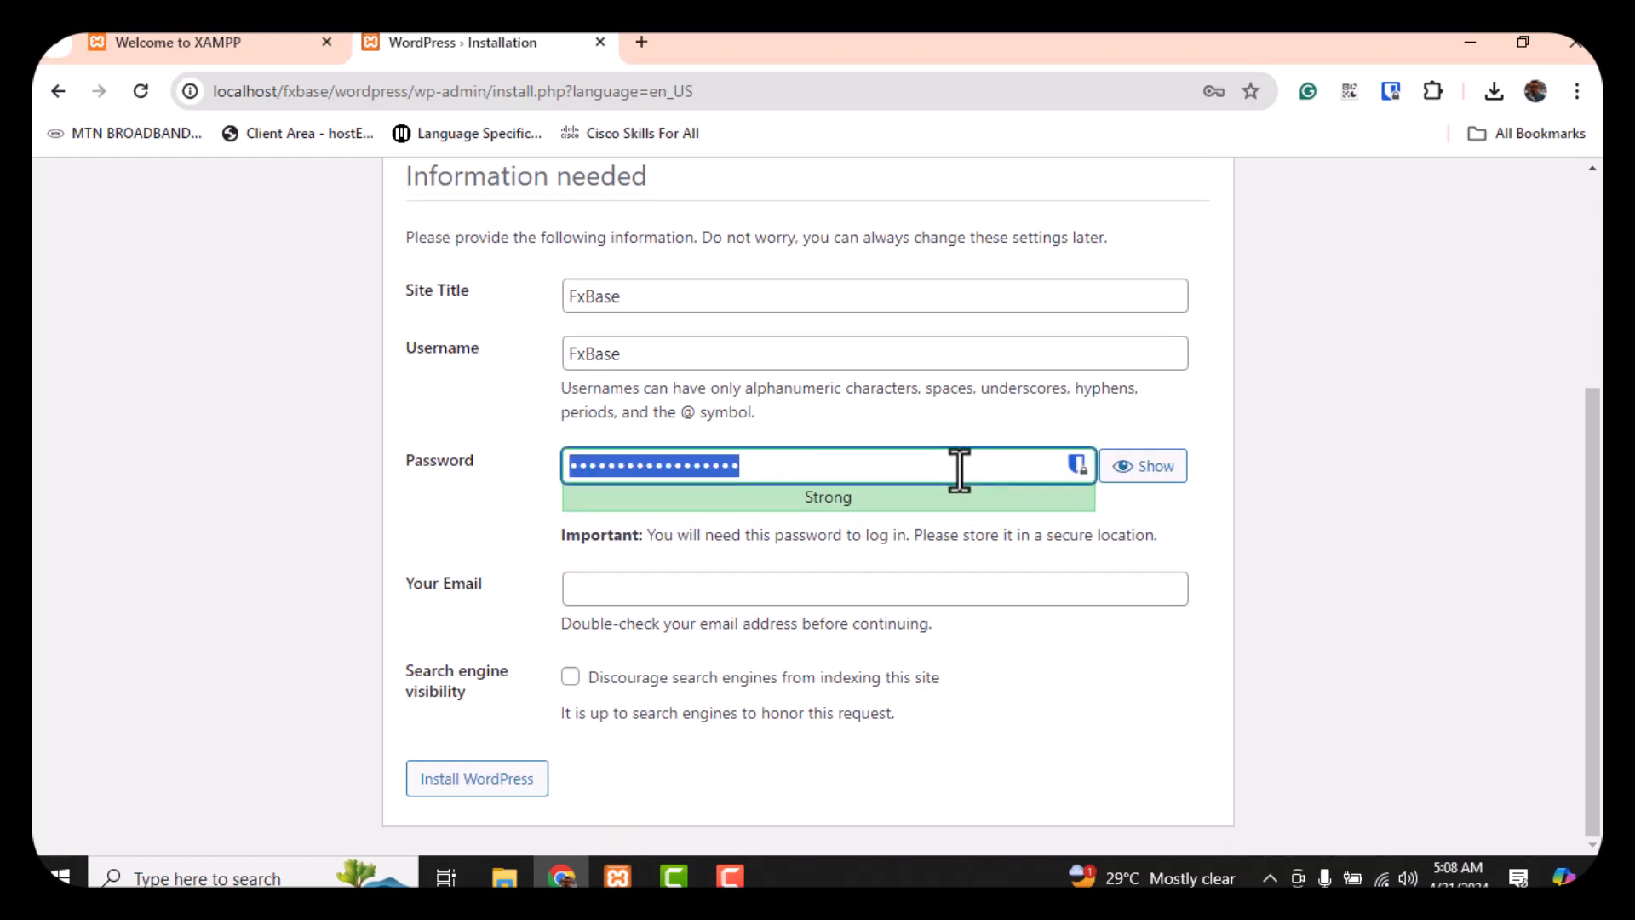
pyautogui.write('••••••')
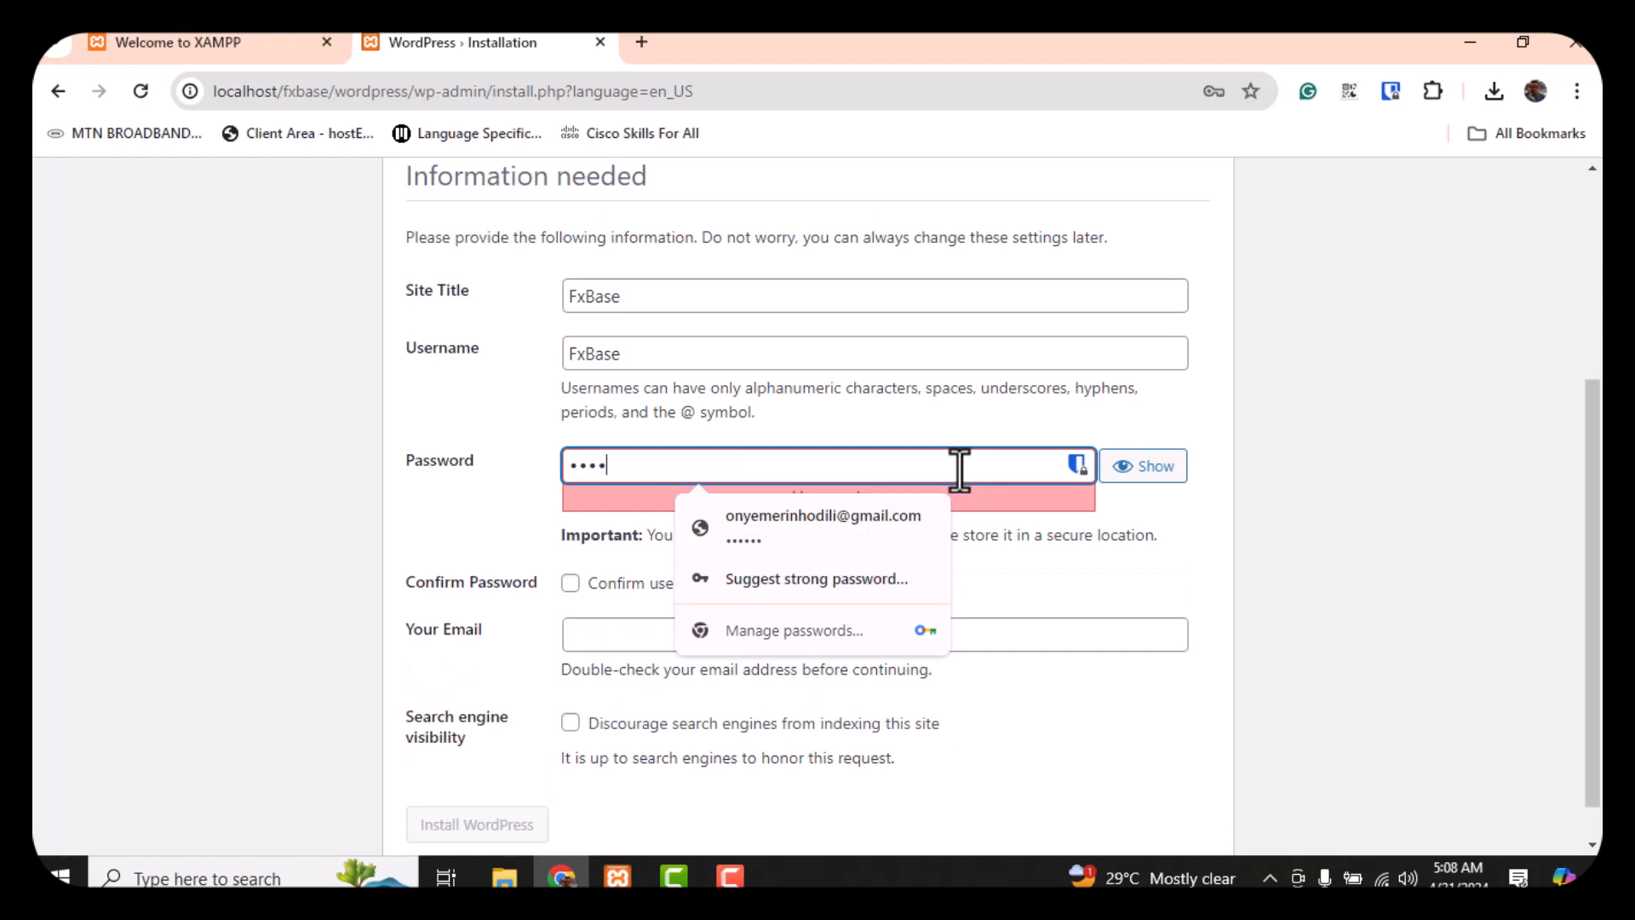
pyautogui.write('•••')
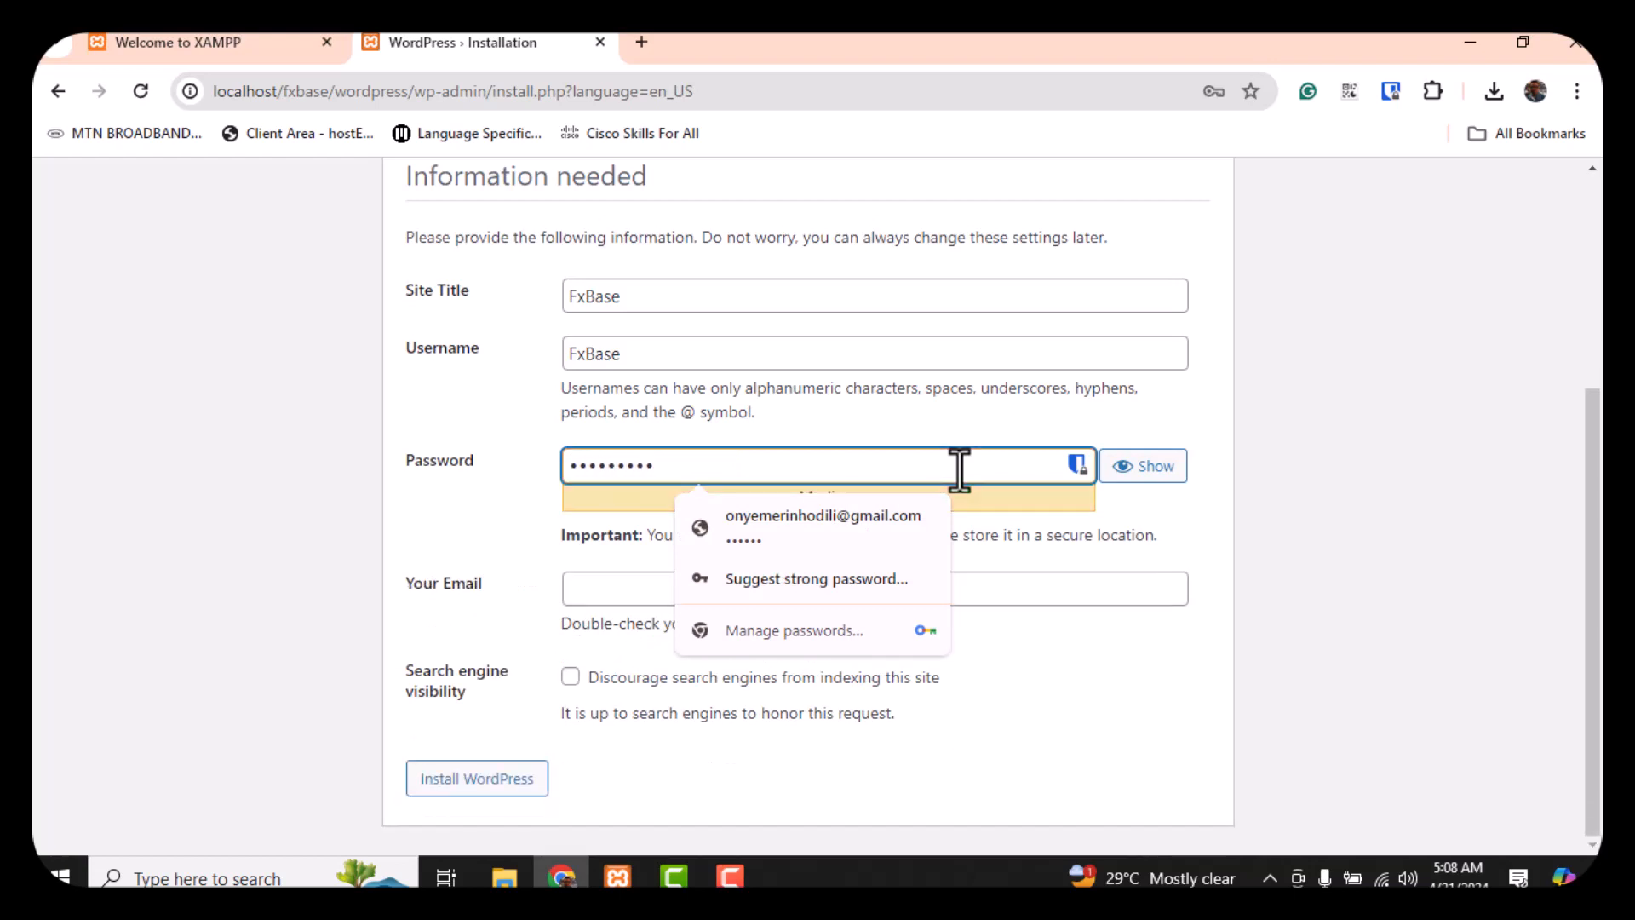
pyautogui.click(457, 509)
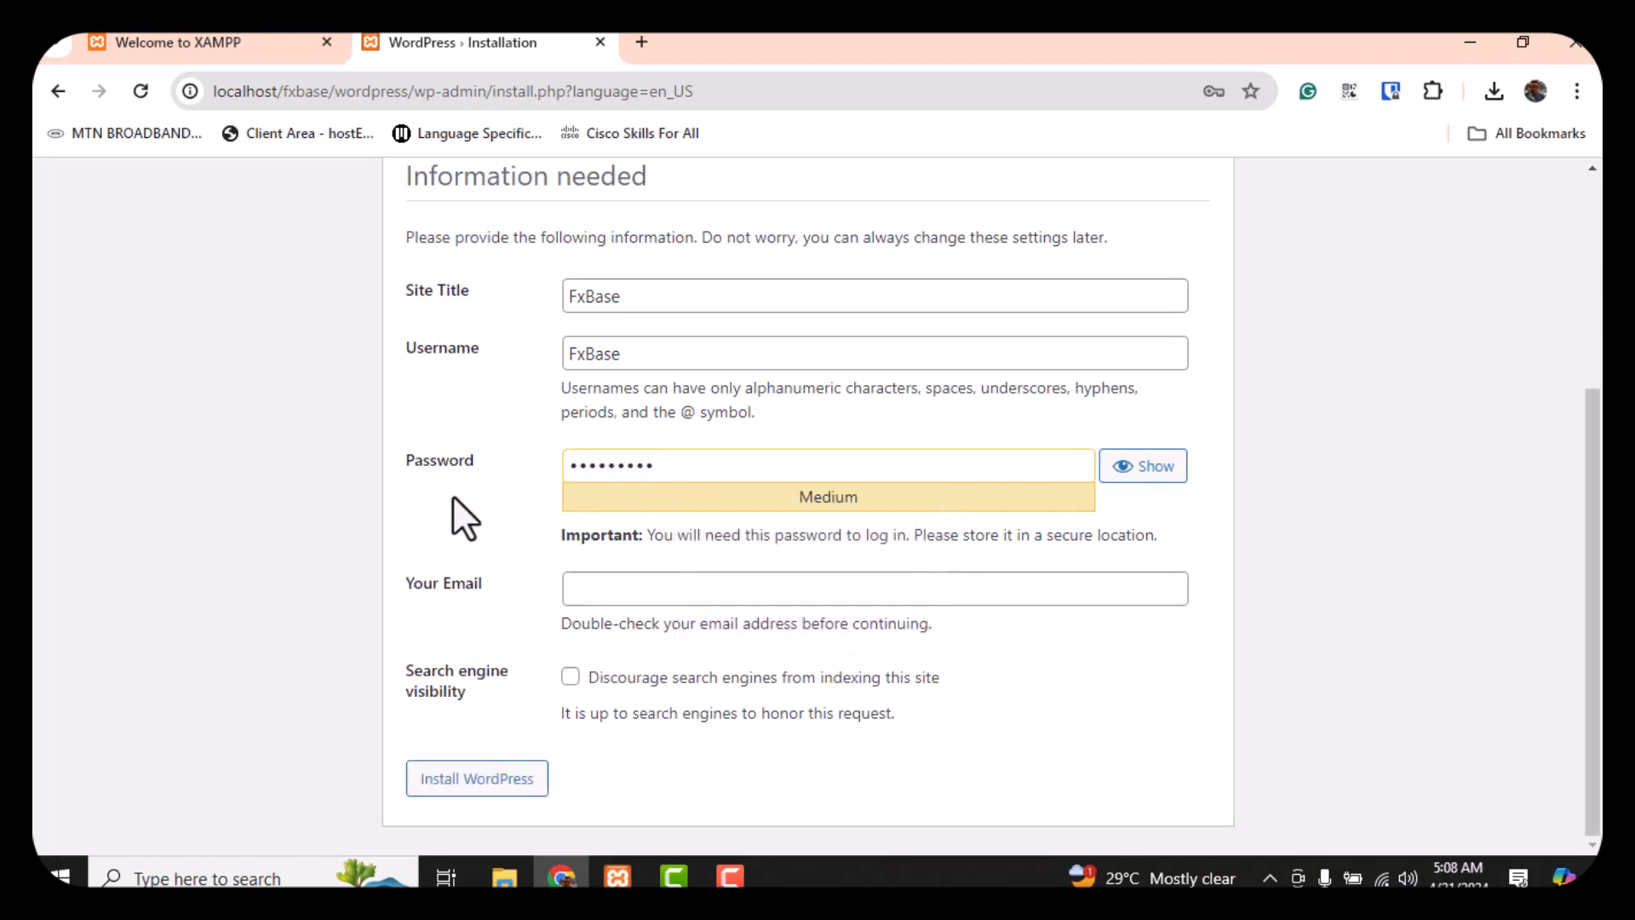
# Enter the admin e-mail address and submit the installation
pyautogui.click(633, 590)
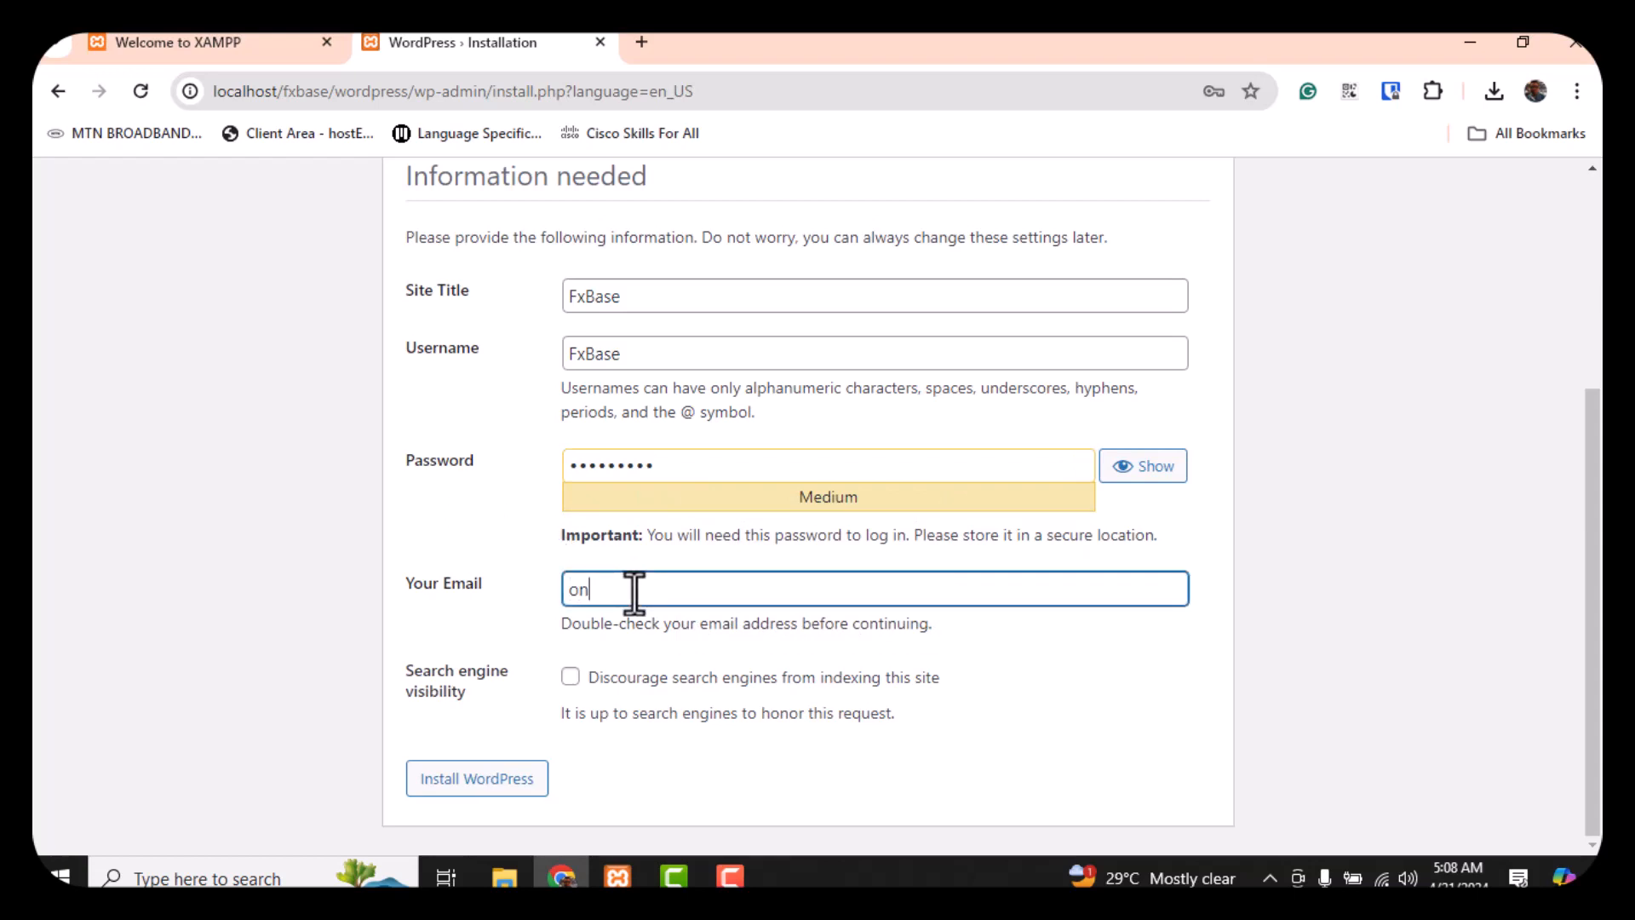
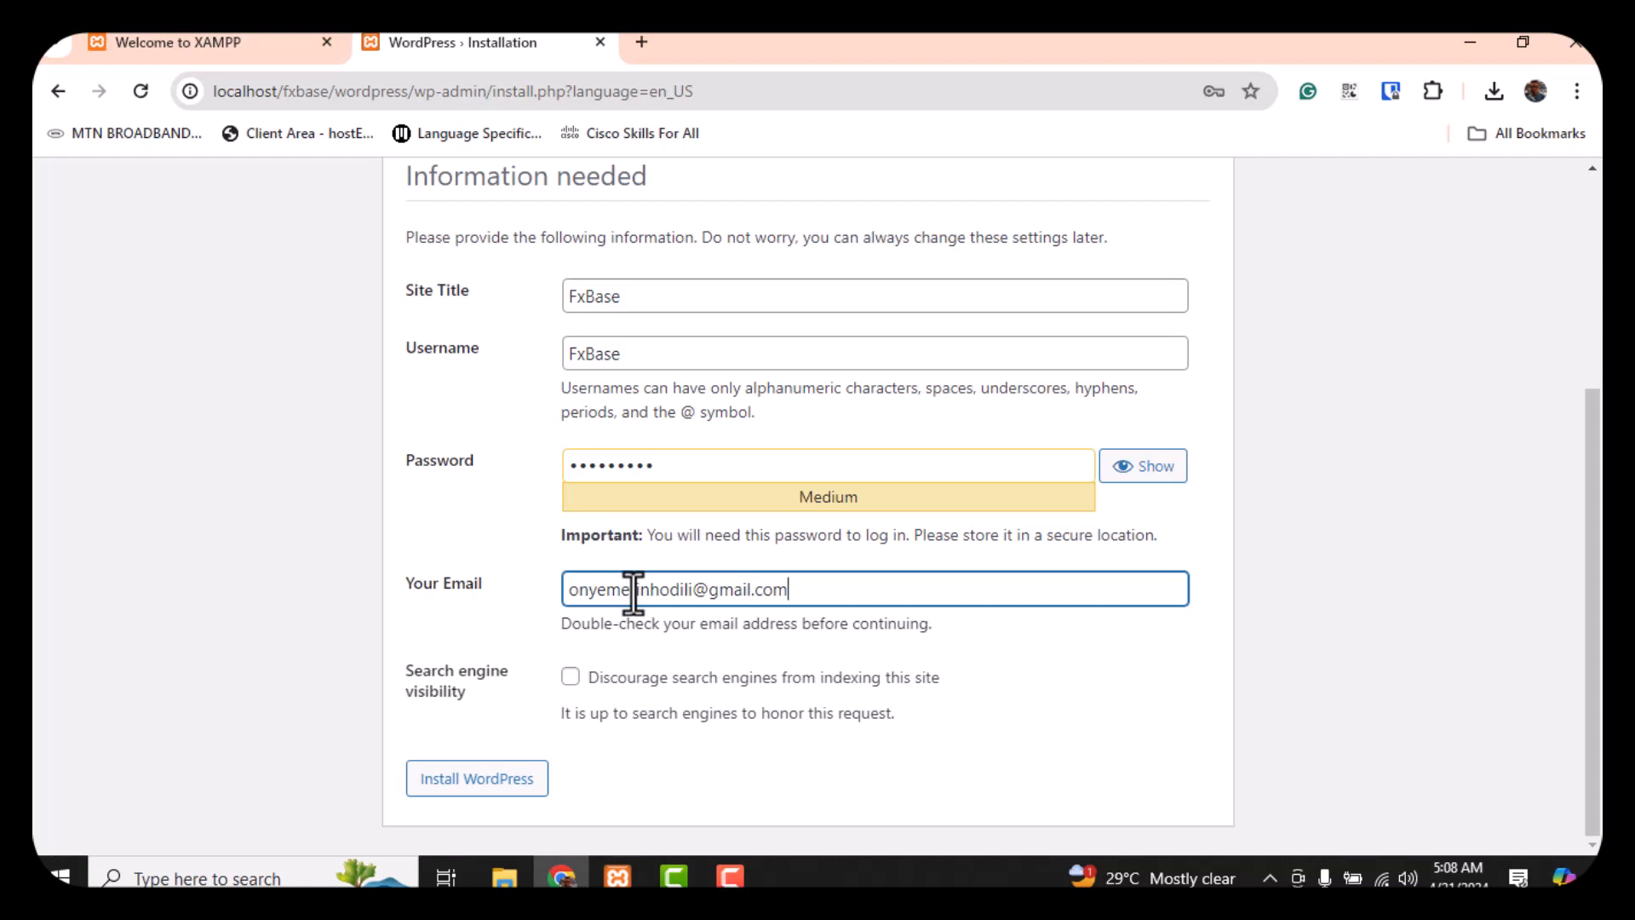
pyautogui.click(473, 534)
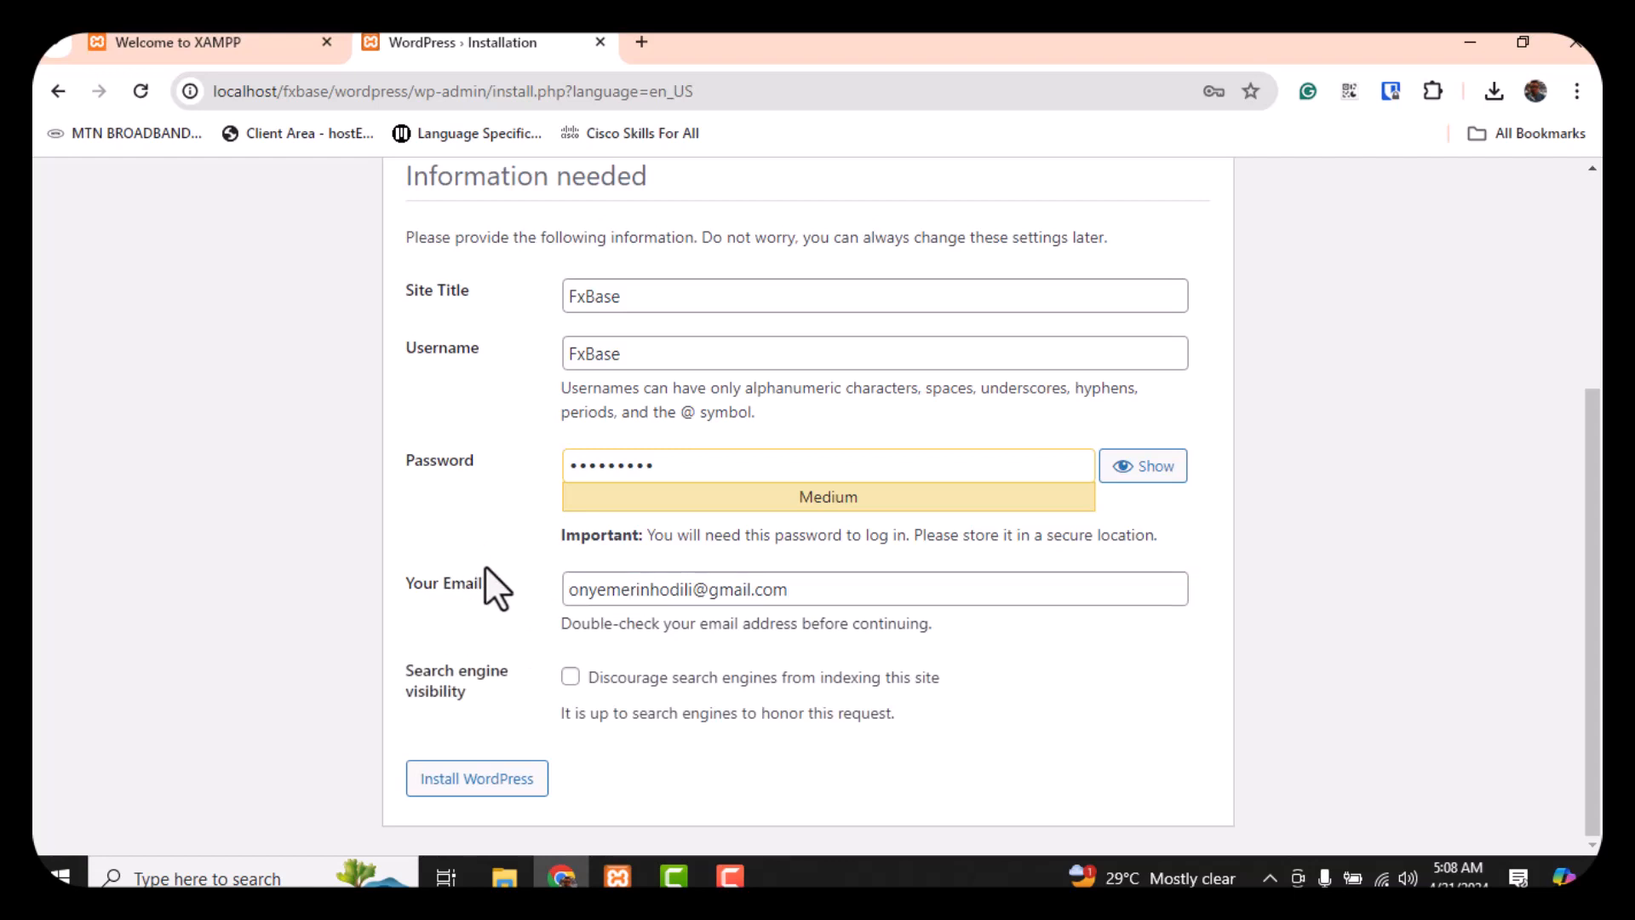
pyautogui.click(496, 788)
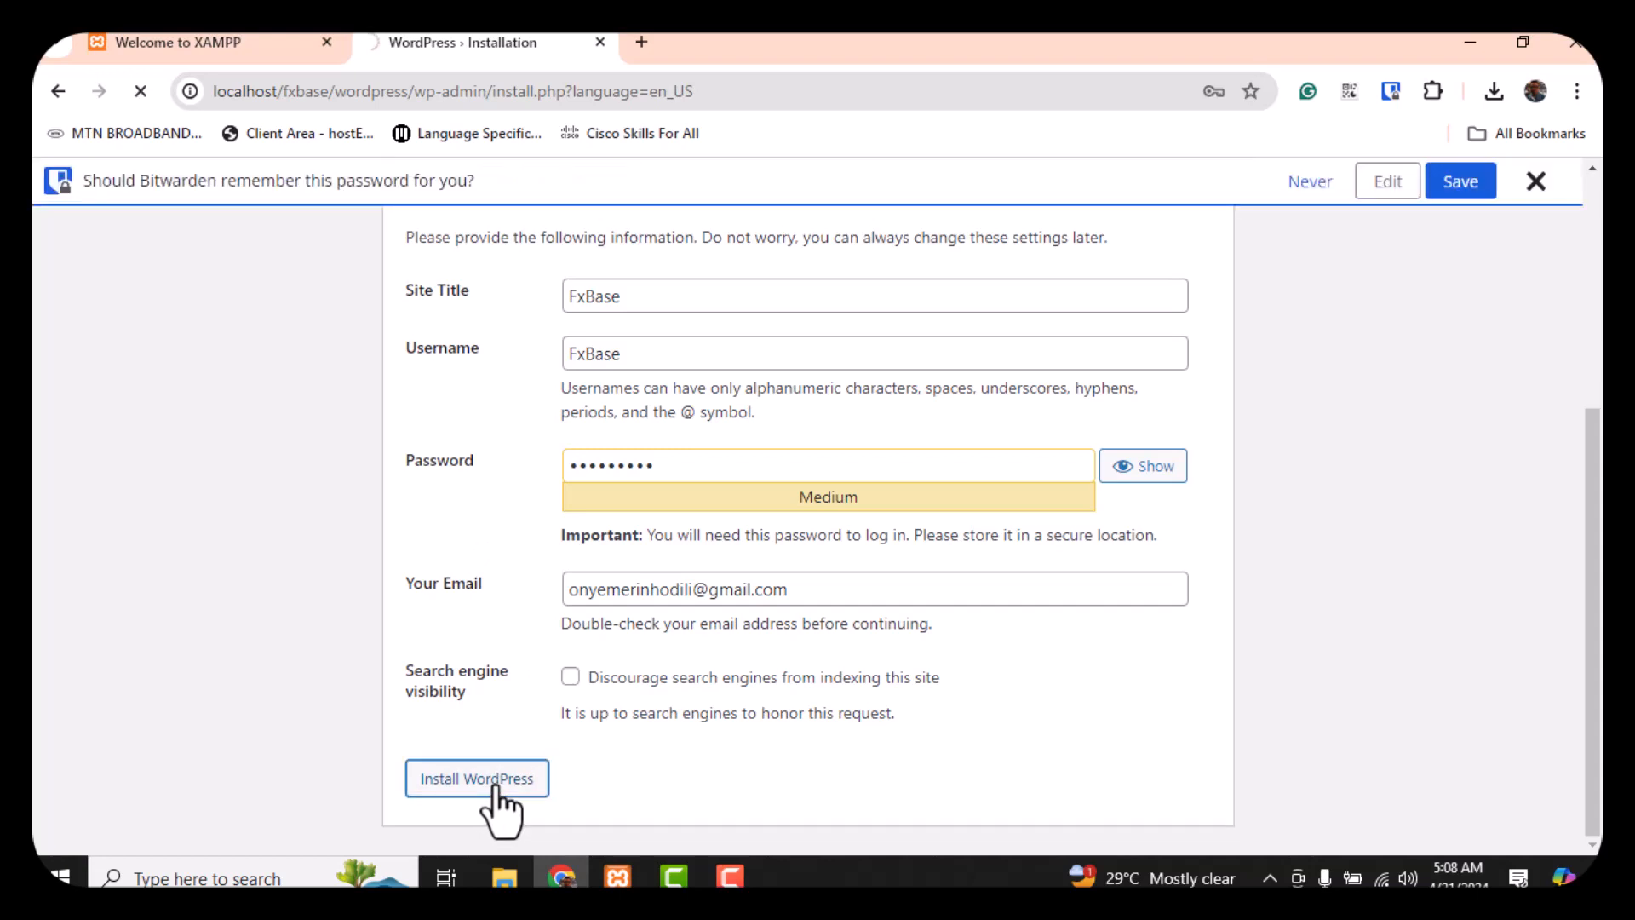
# Dismiss the Bitwarden bar, save the site password in Chrome, and go to the login page
pyautogui.click(1537, 183)
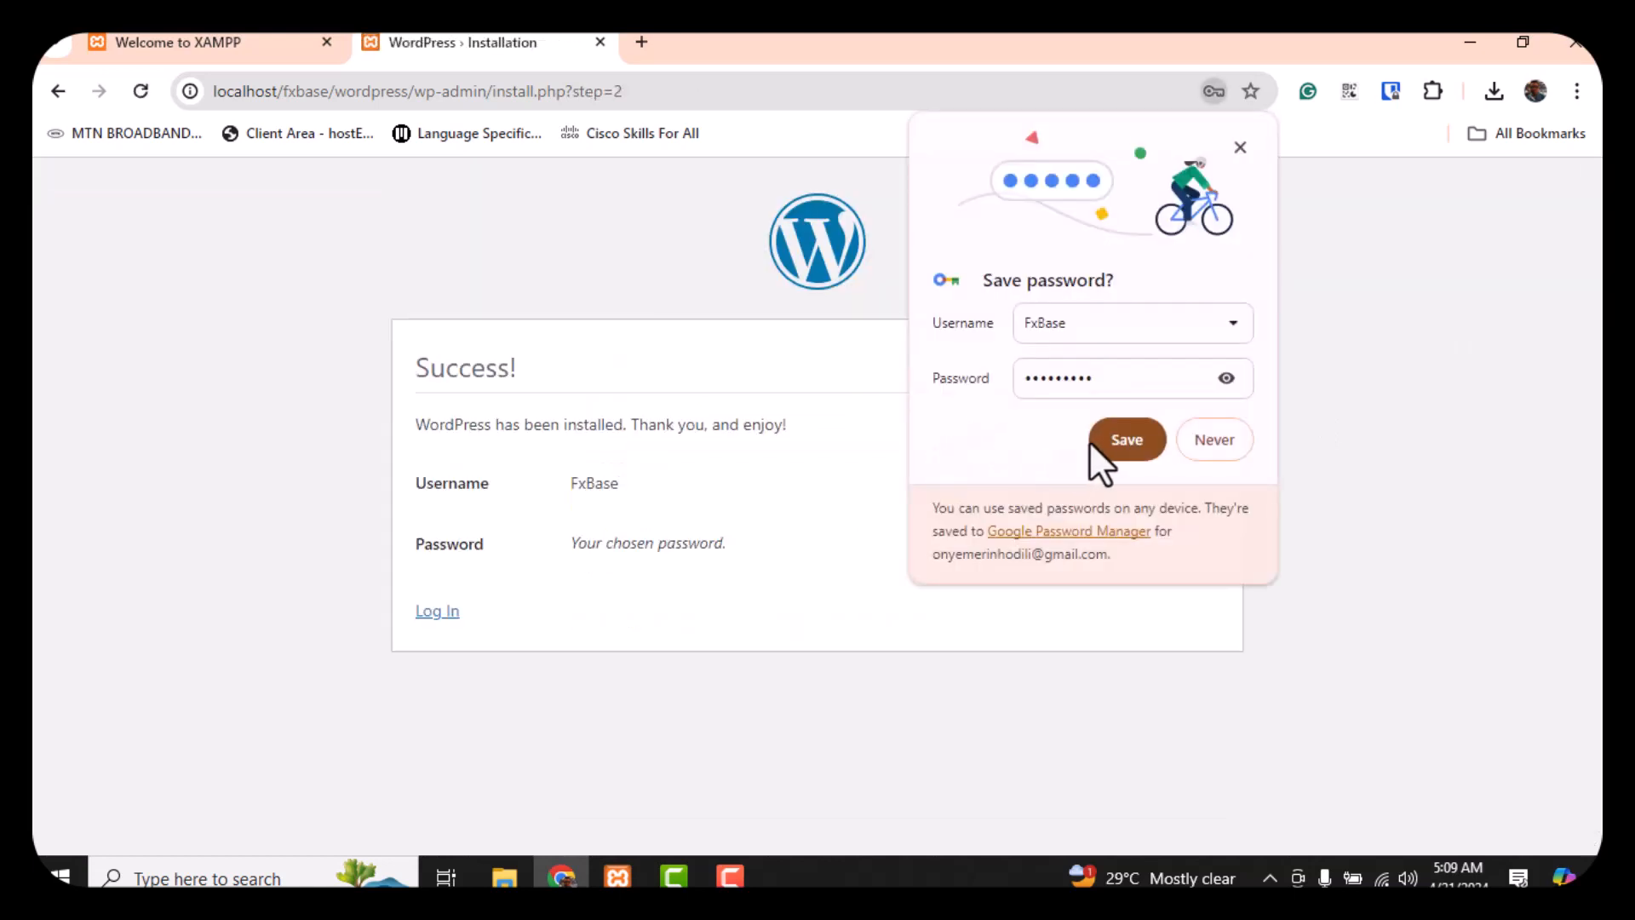
pyautogui.click(1115, 441)
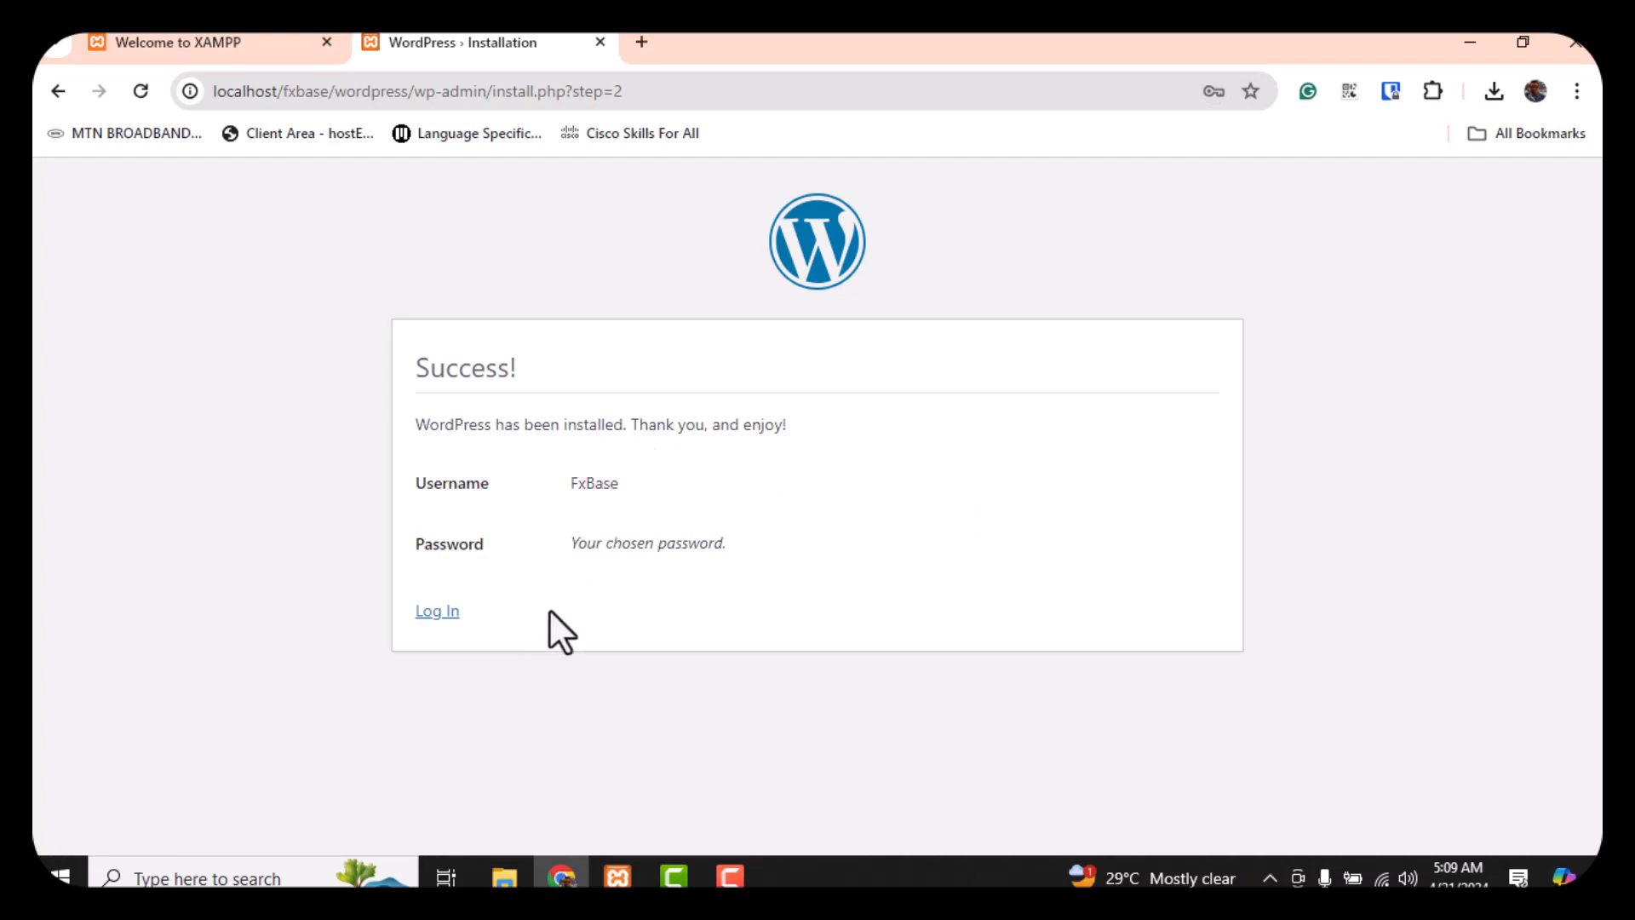
pyautogui.click(436, 611)
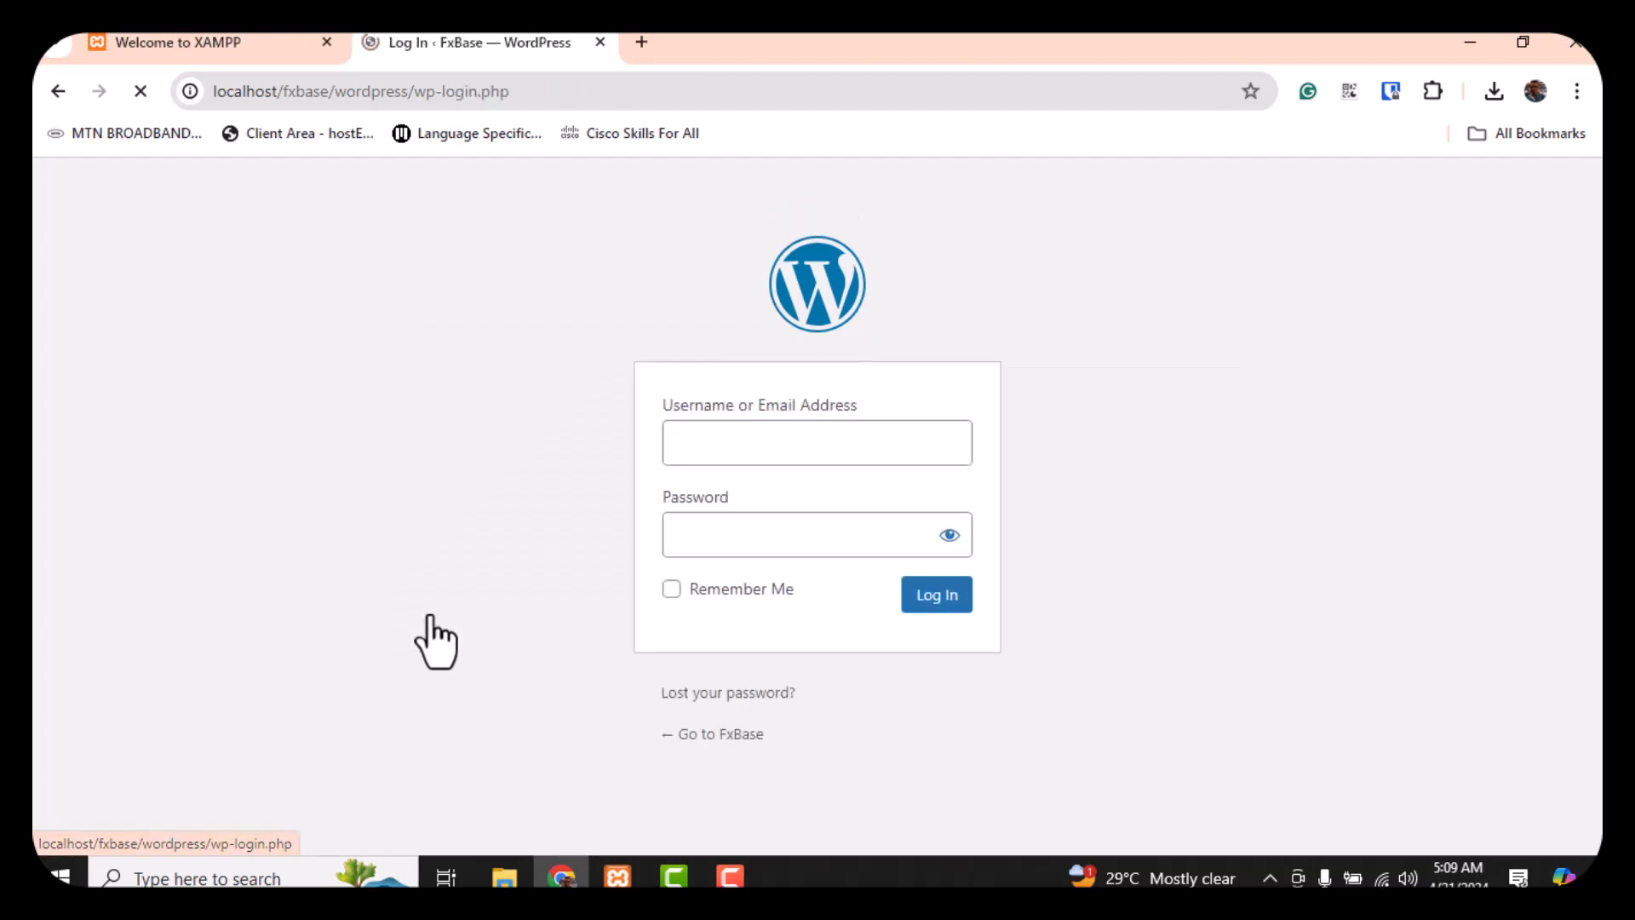
# Log in as FxBase with Remember Me ticked, reaching the Dashboard, then open a new tab
pyautogui.click(516, 474)
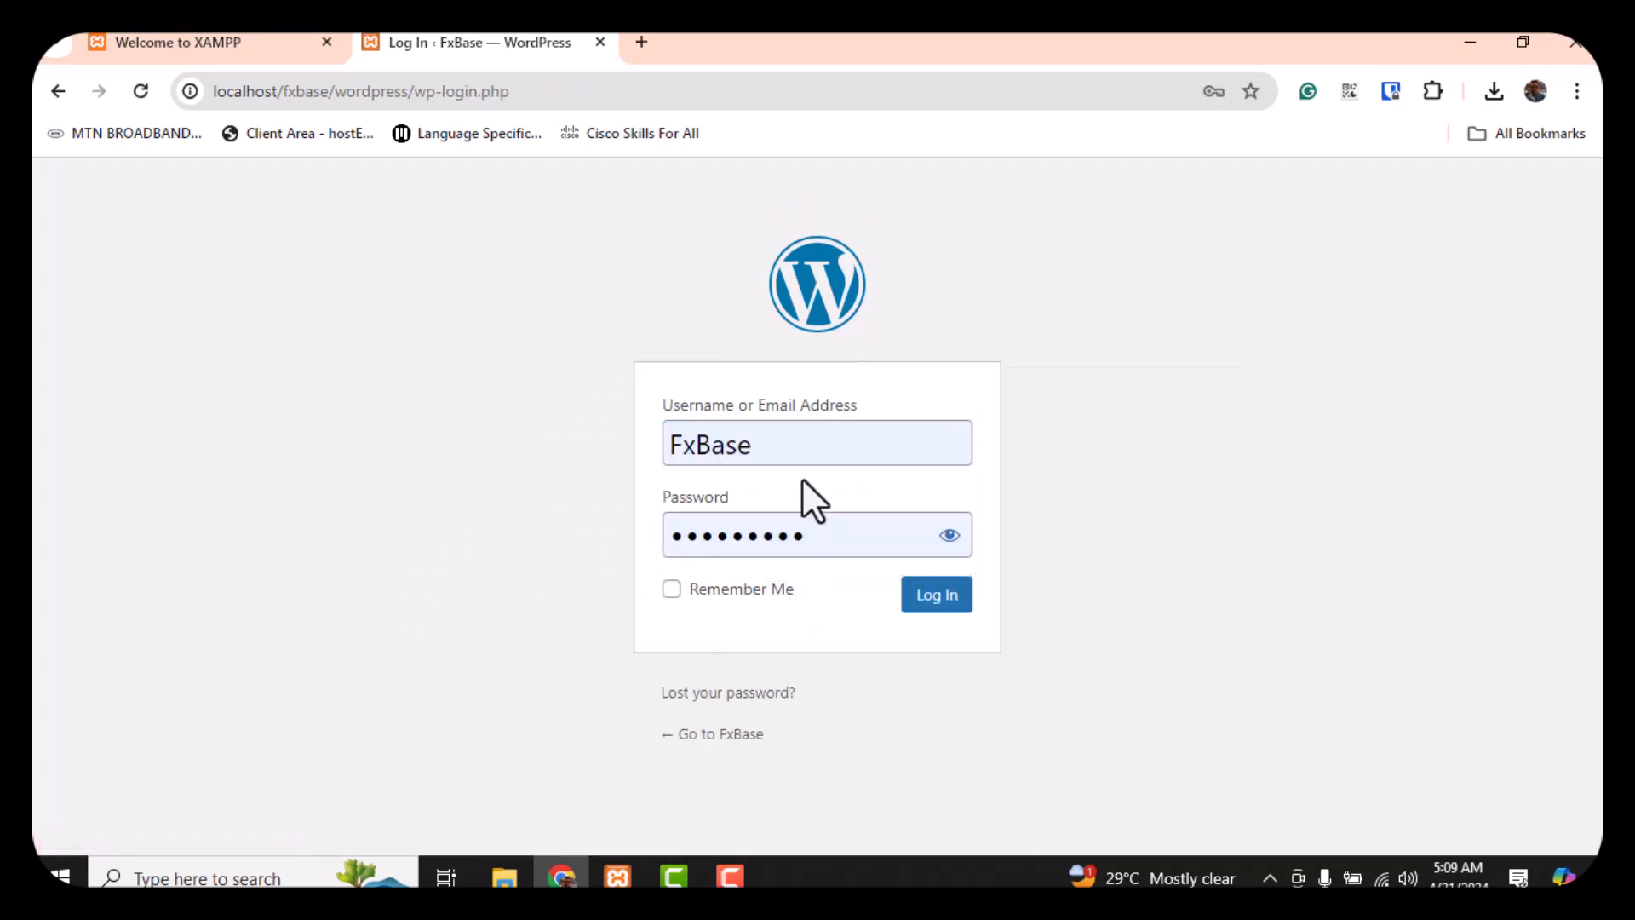
pyautogui.click(669, 591)
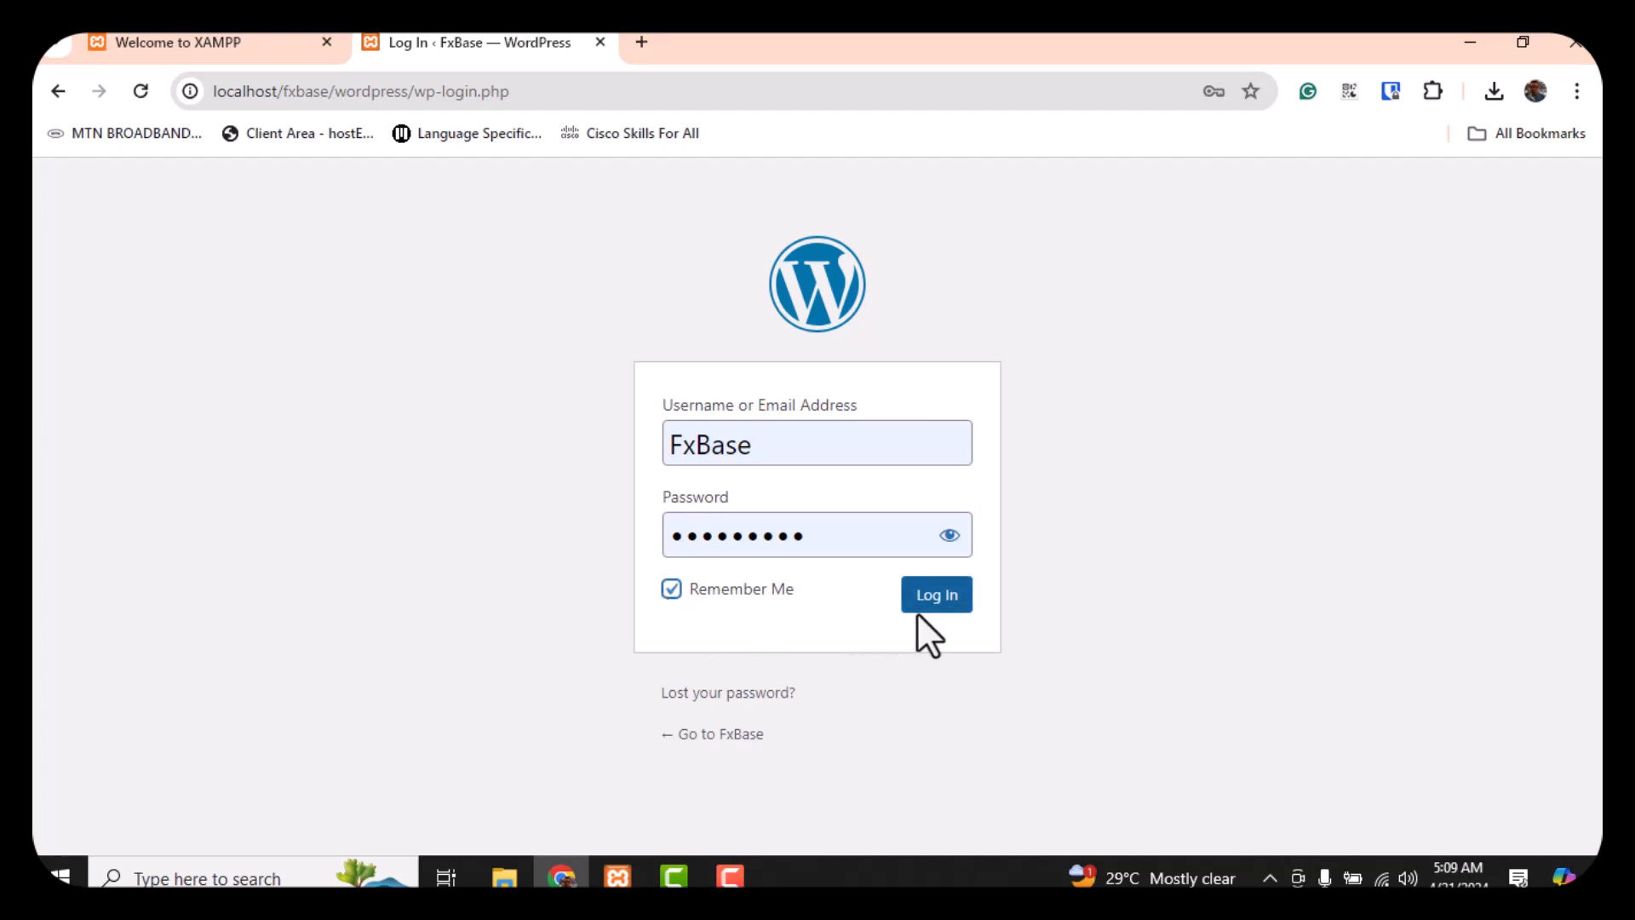
pyautogui.click(937, 595)
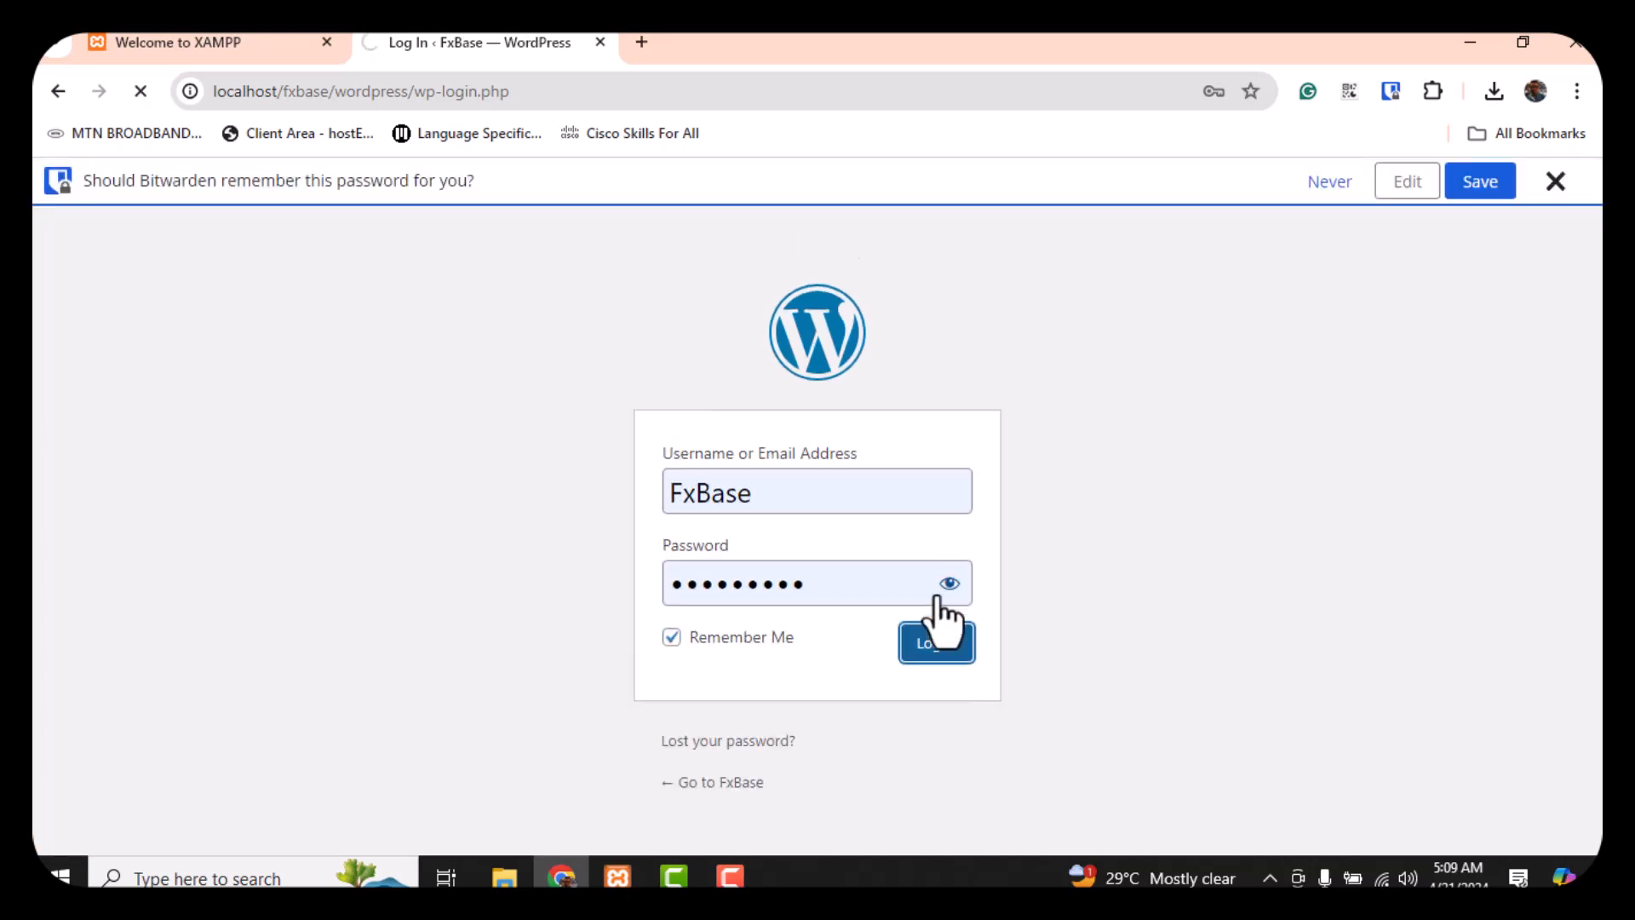
pyautogui.click(1554, 181)
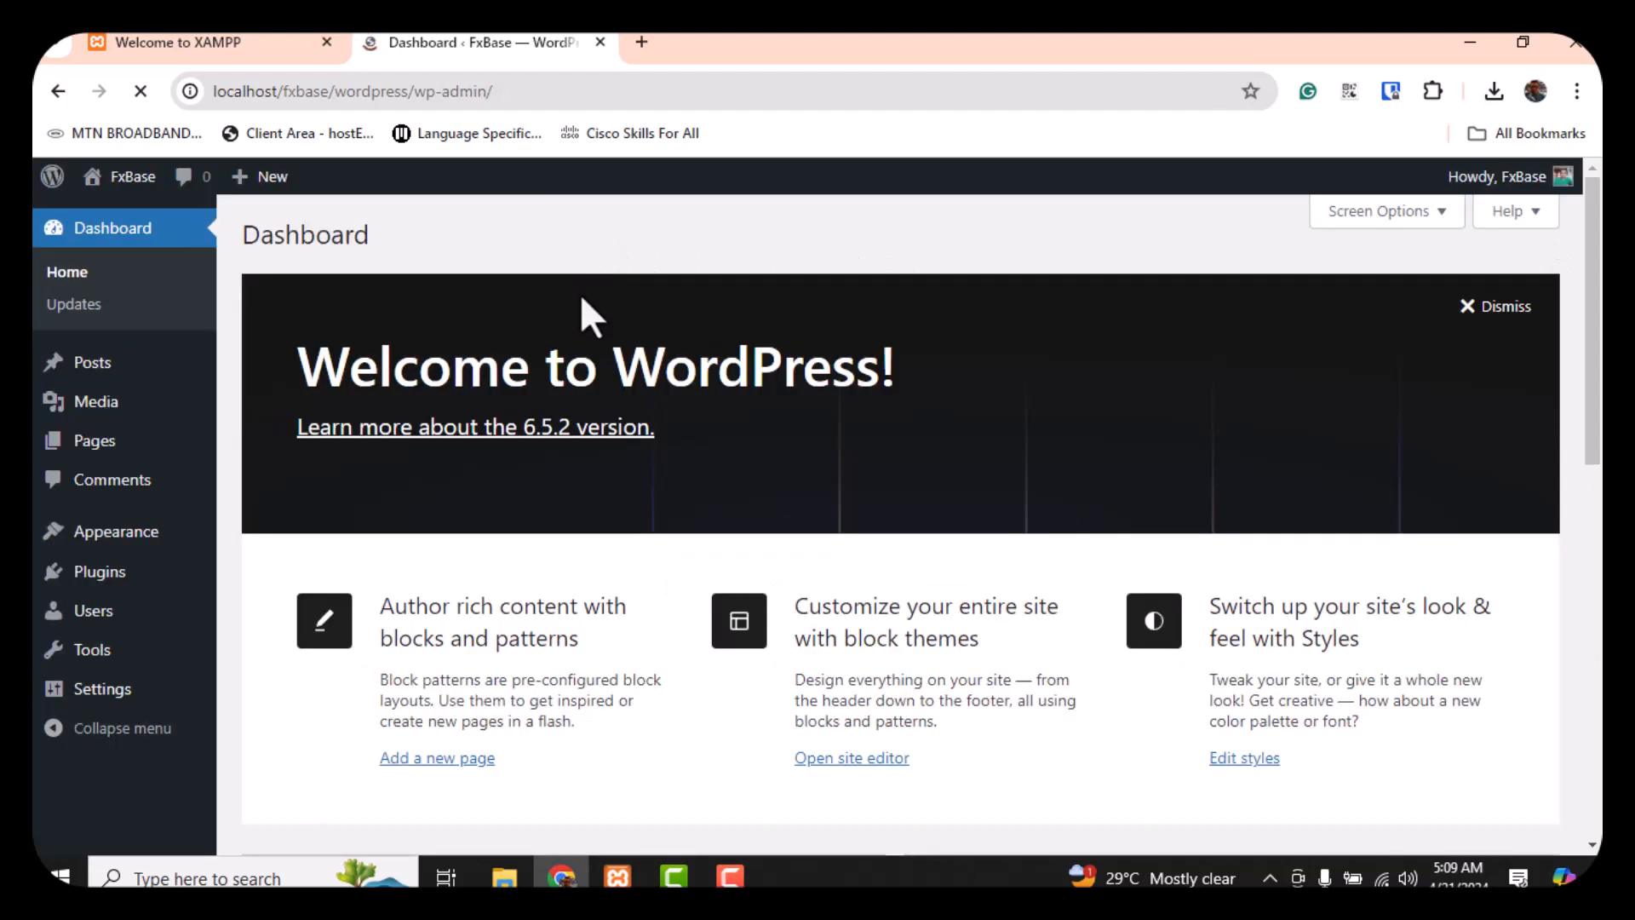
pyautogui.scroll(-3, 587, 332)
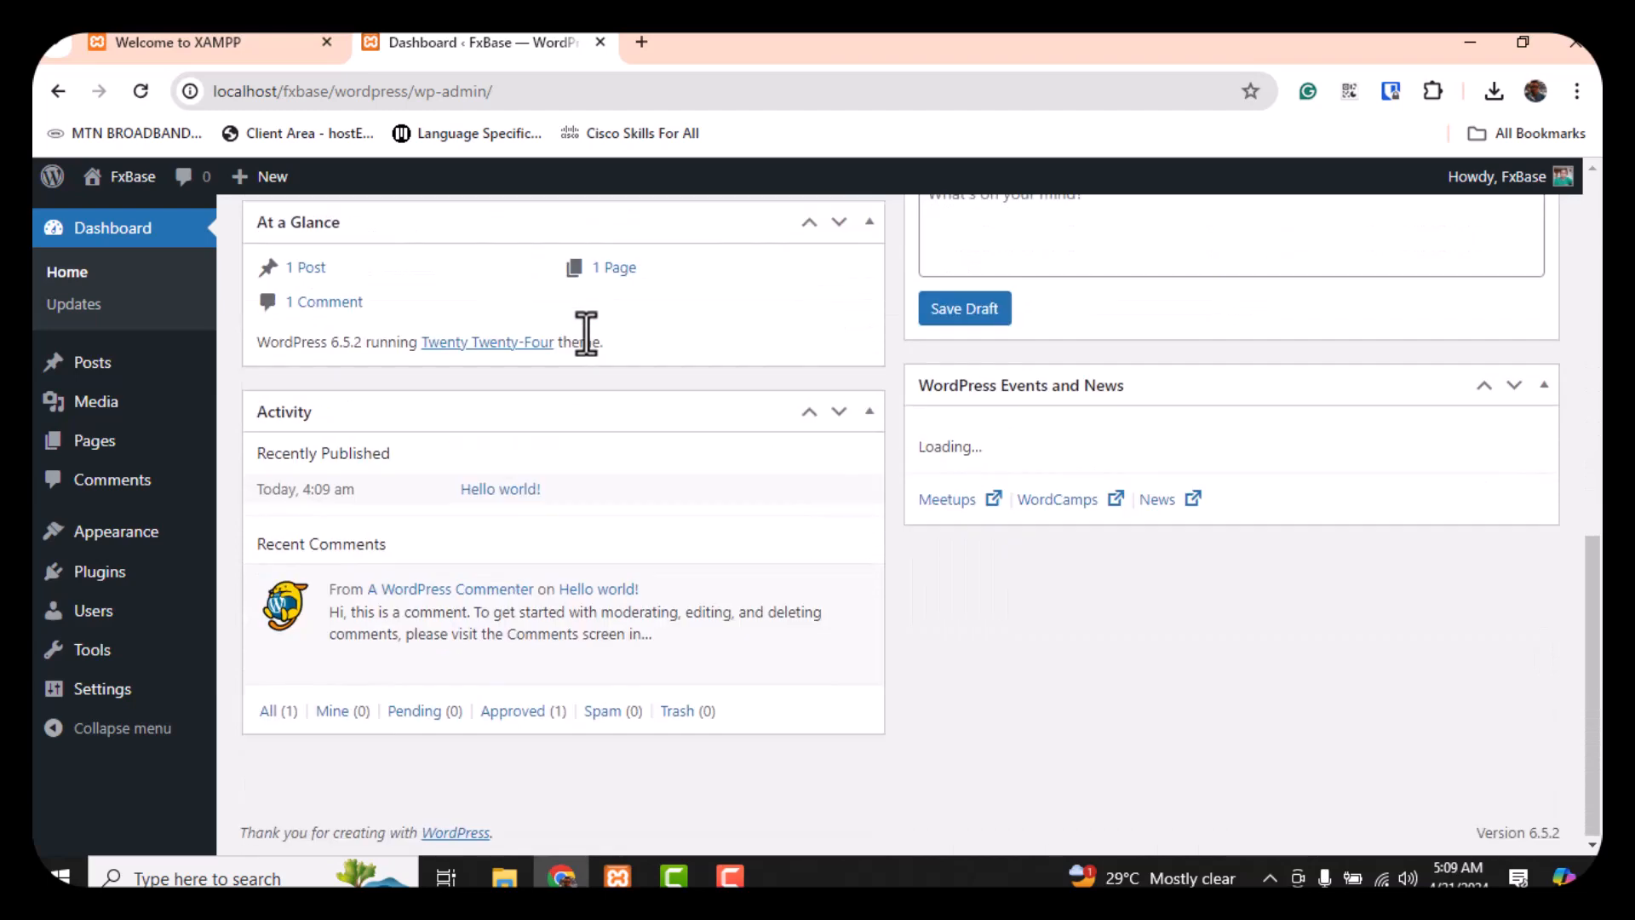
pyautogui.scroll(3, 587, 332)
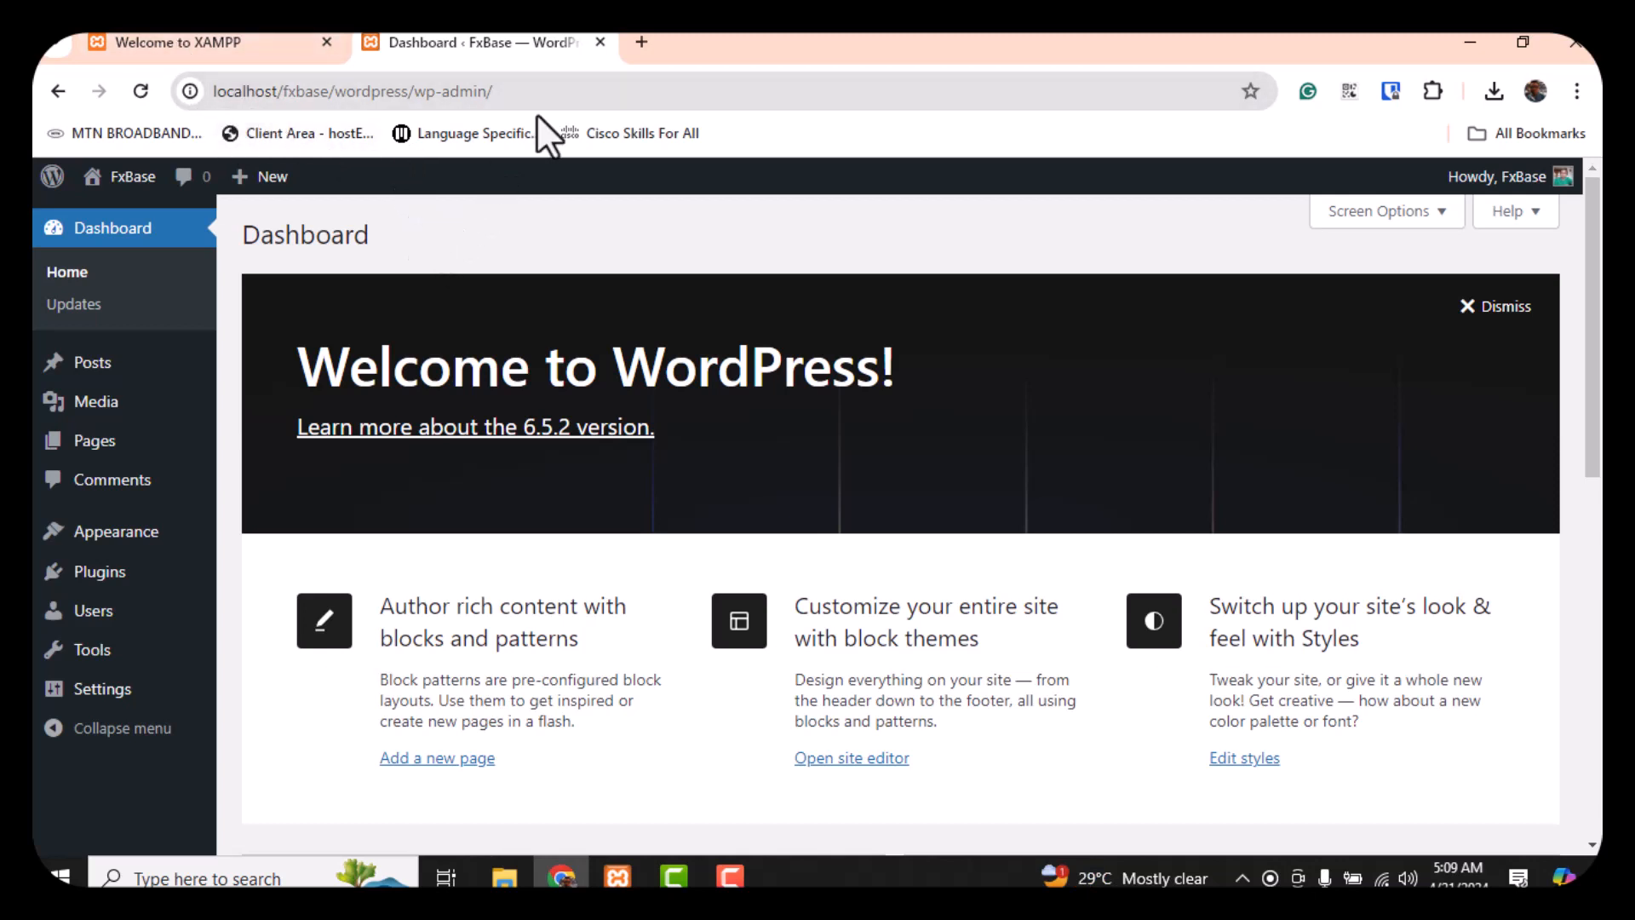
pyautogui.click(642, 42)
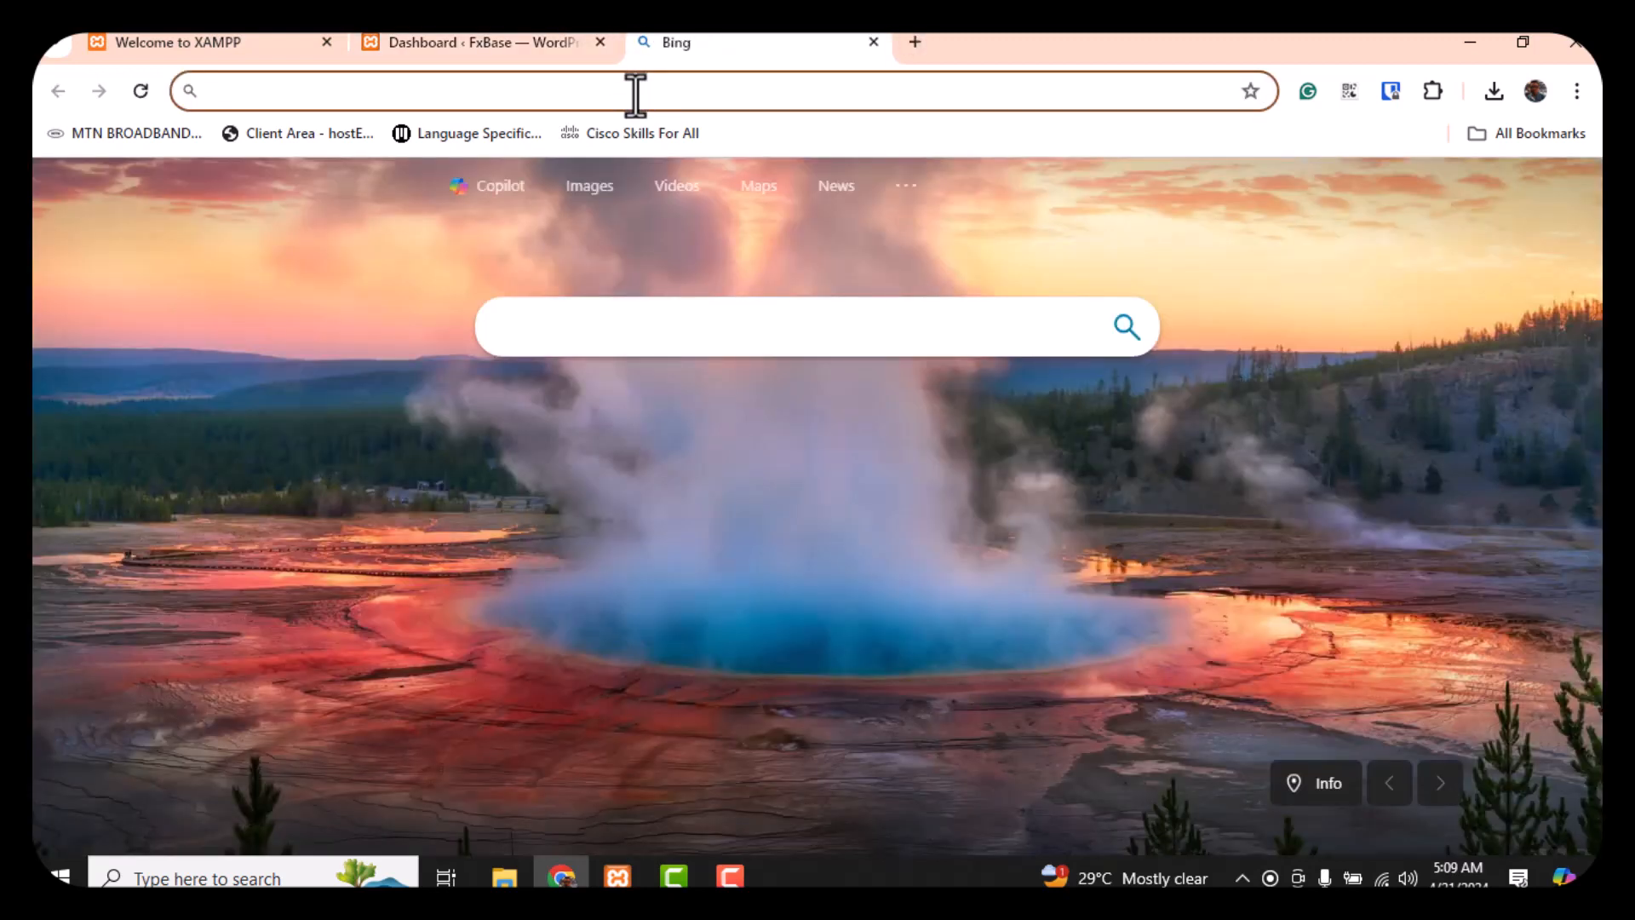
# Go to localhost/fxbase and open the wordpress/ folder to view the FxBase homepage
pyautogui.write('loca')
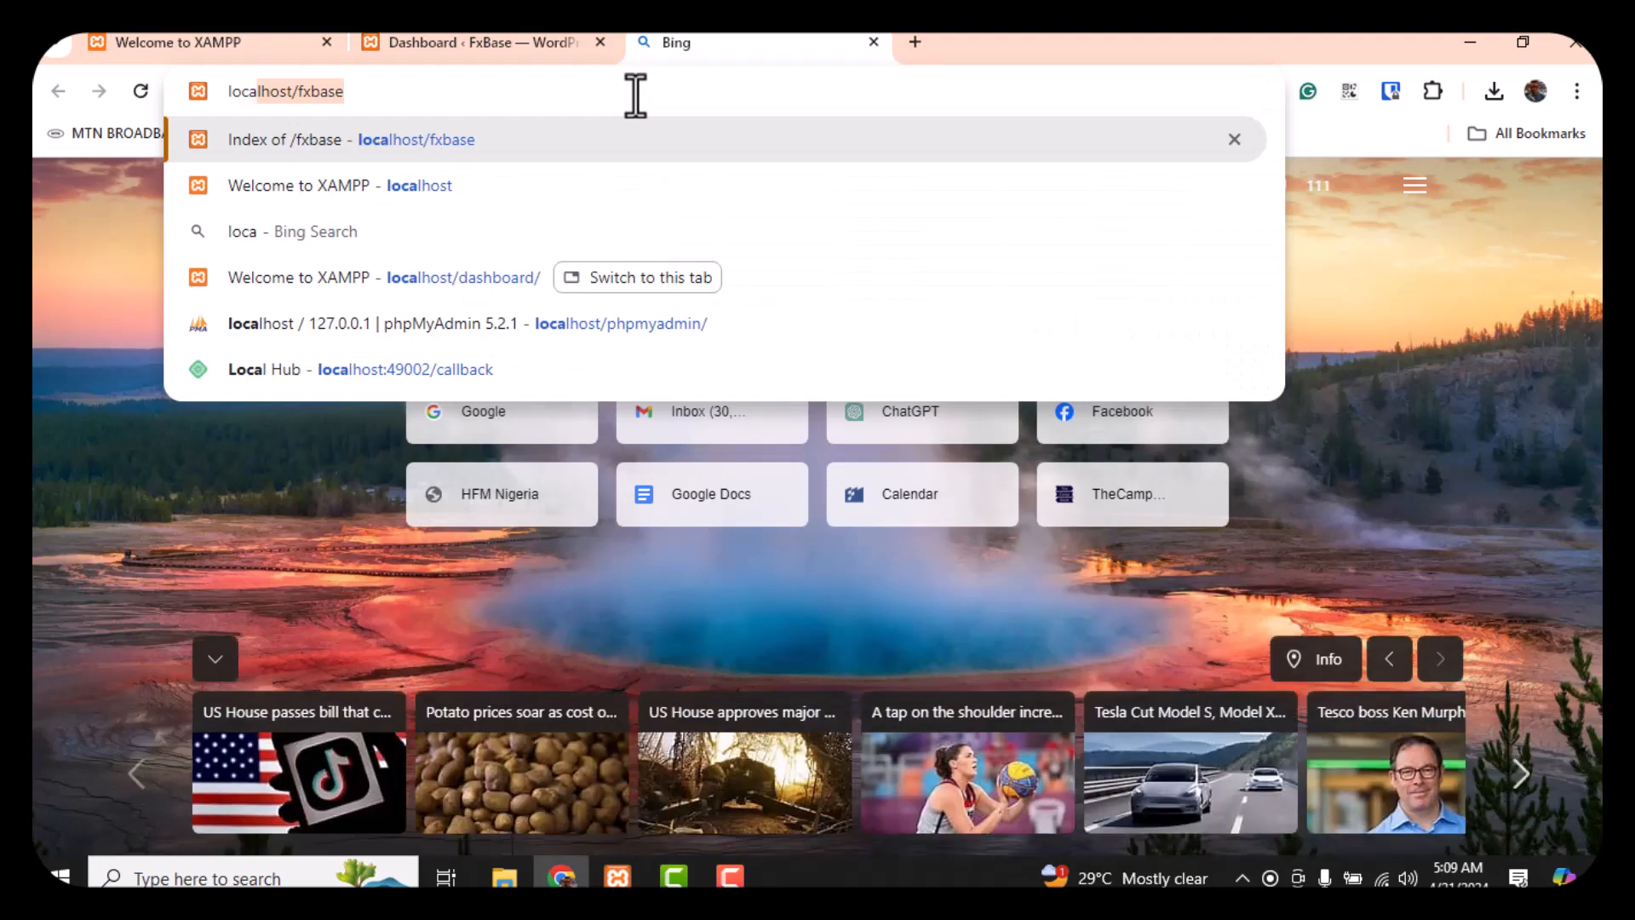
pyautogui.write('lhost')
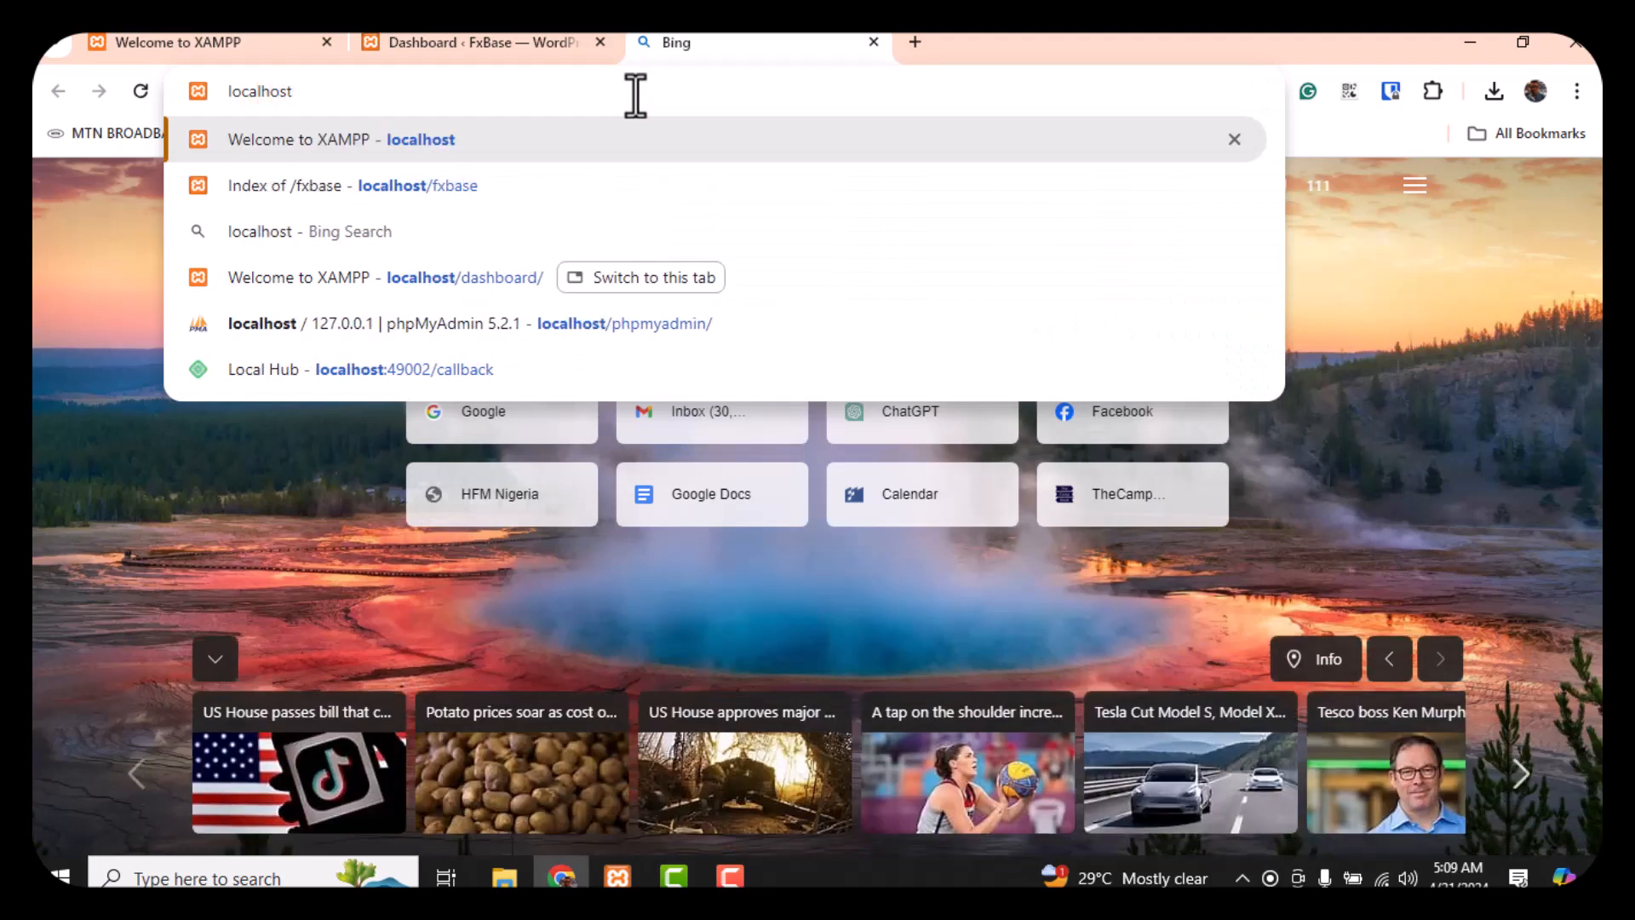
pyautogui.write('/')
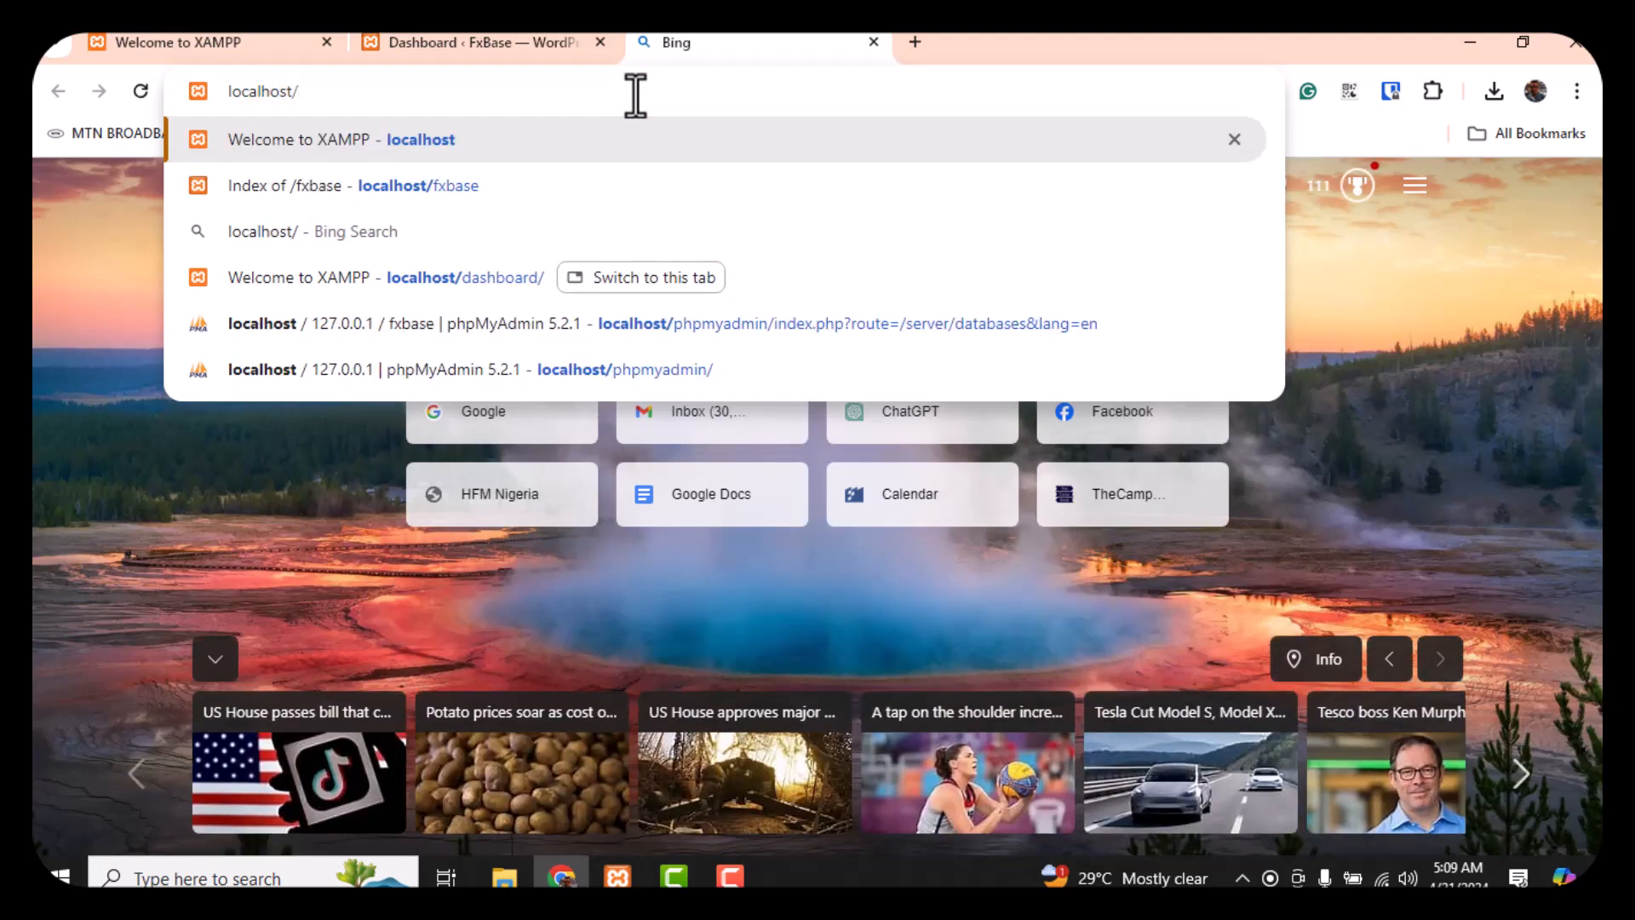
pyautogui.write('fxbase')
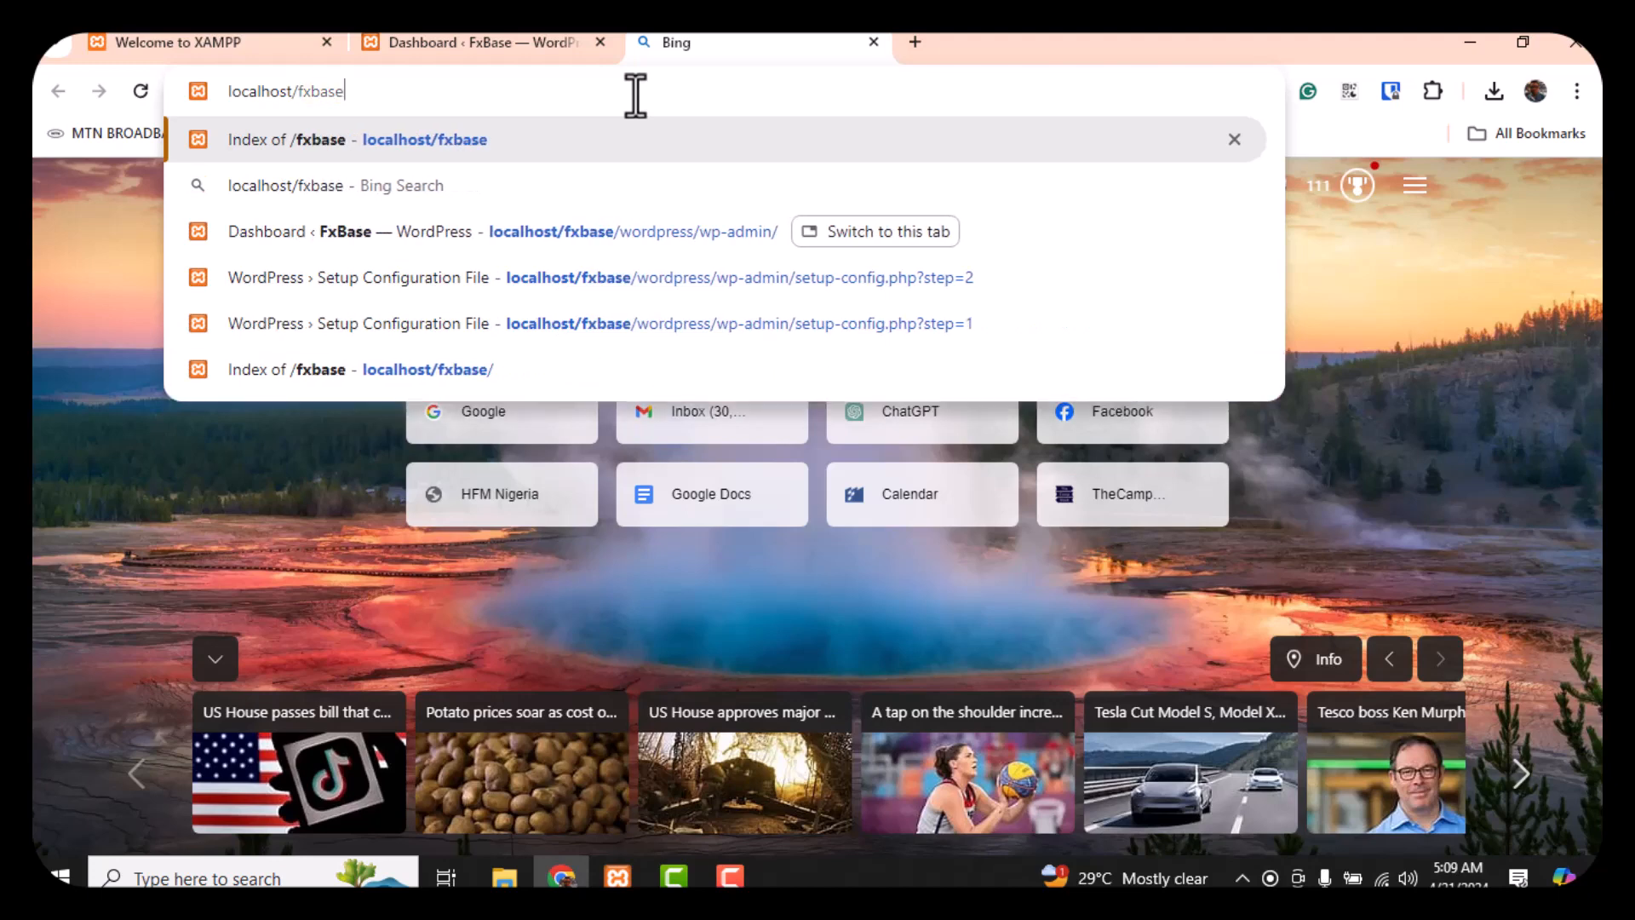
pyautogui.press('Return')
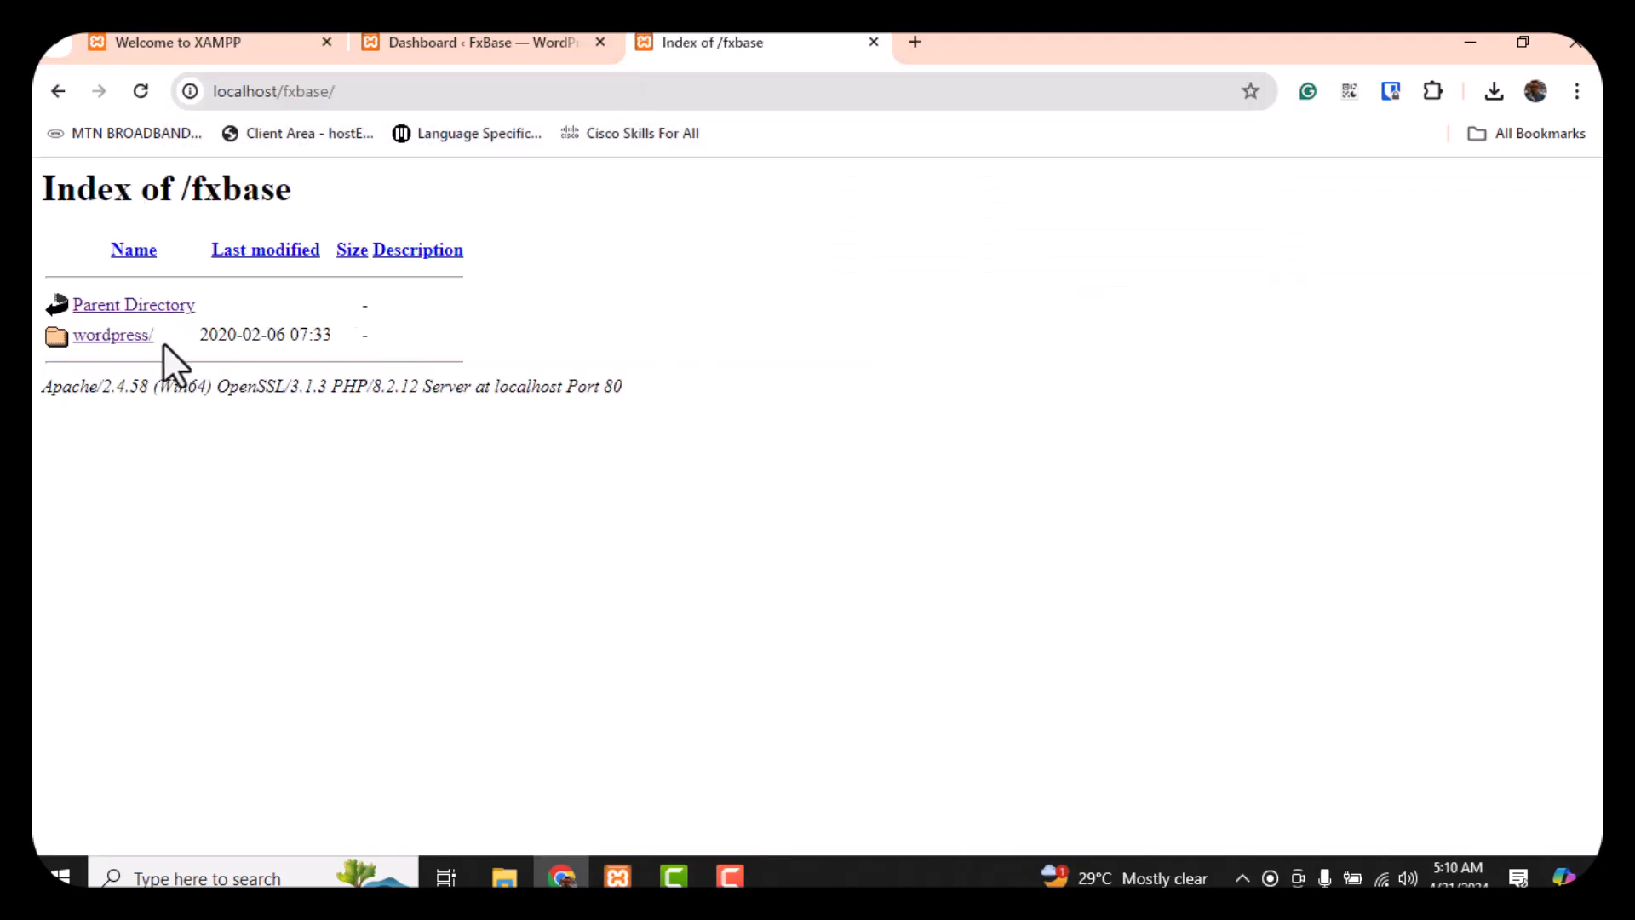
pyautogui.click(119, 340)
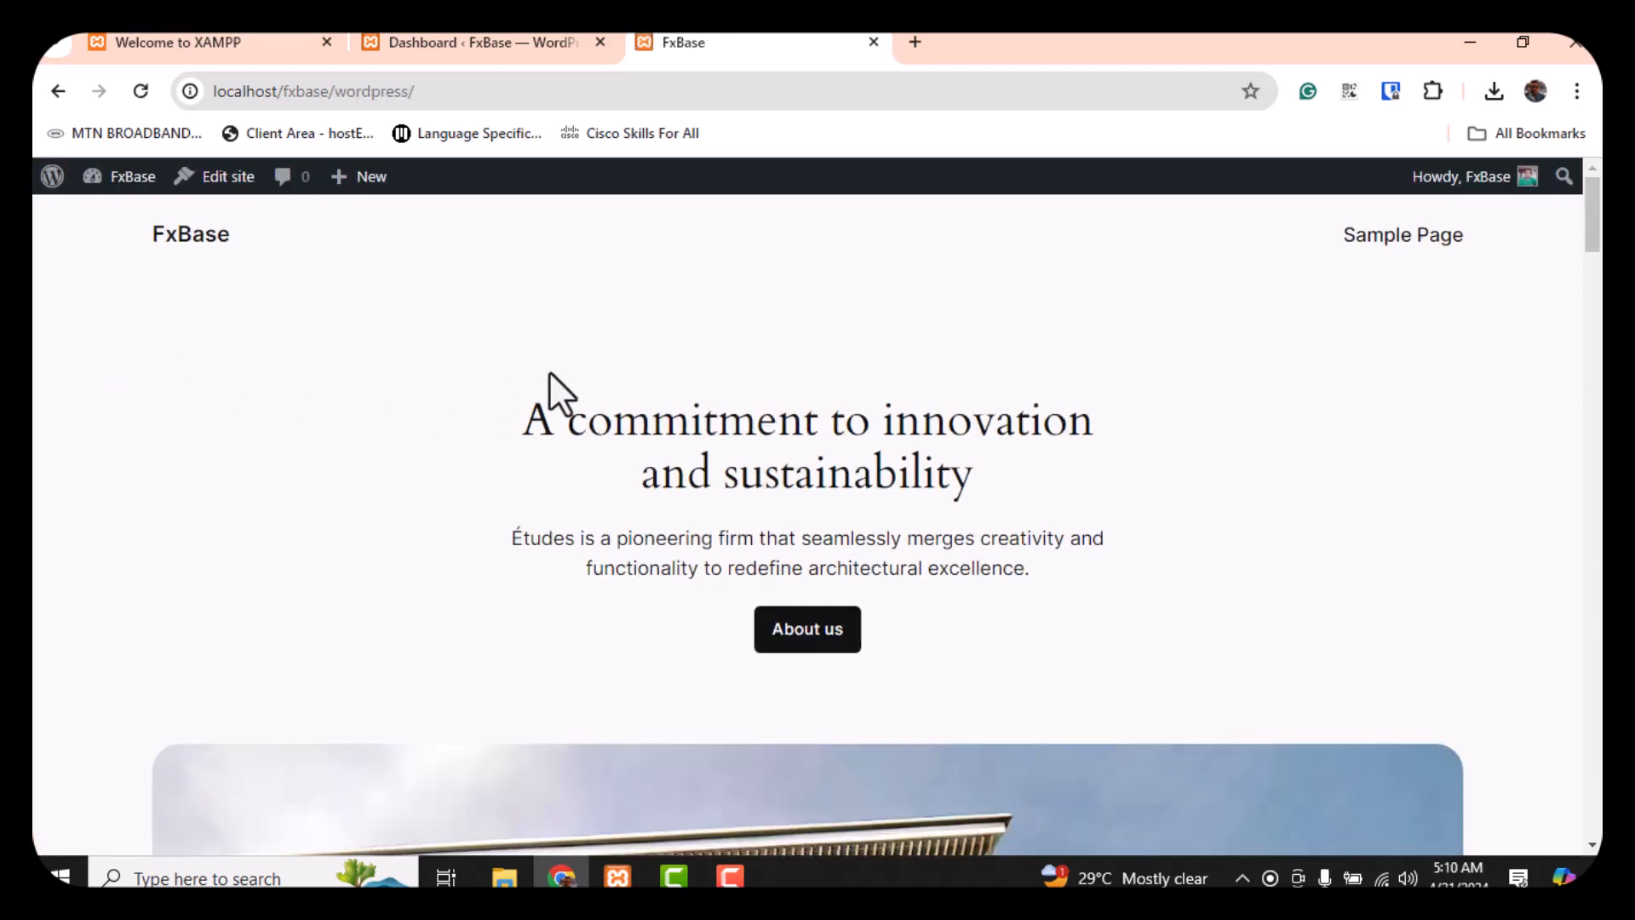
# Return to the admin Dashboard from the FxBase admin-bar menu, then open a new Bing window
pyautogui.scroll(-6, 545, 345)
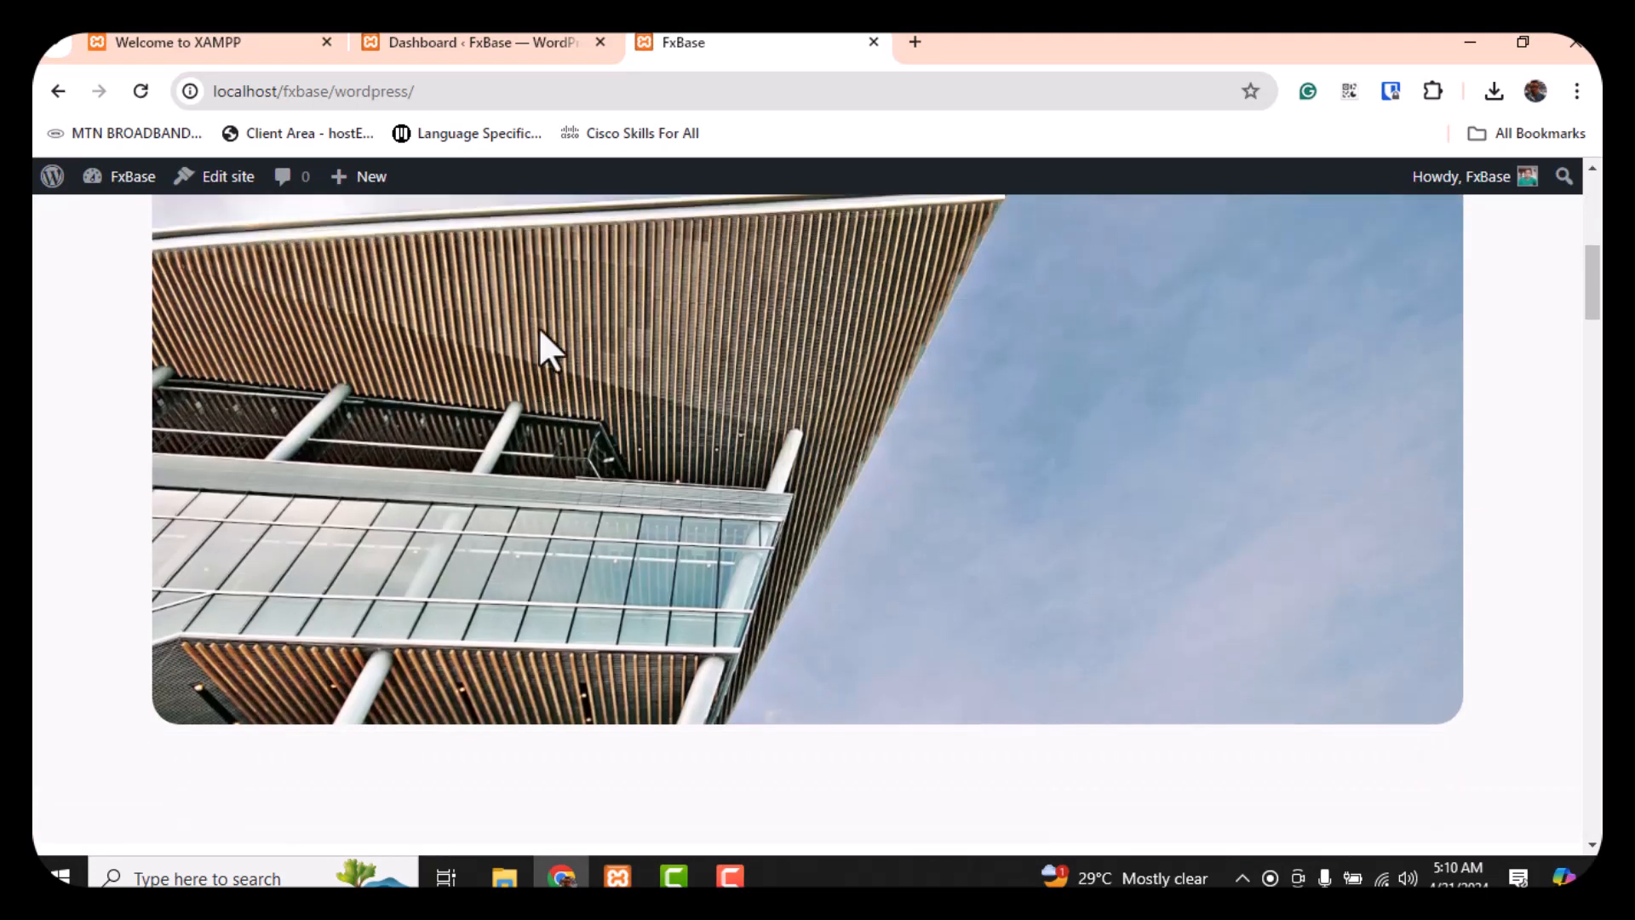
pyautogui.scroll(7, 545, 345)
pyautogui.moveTo(124, 180)
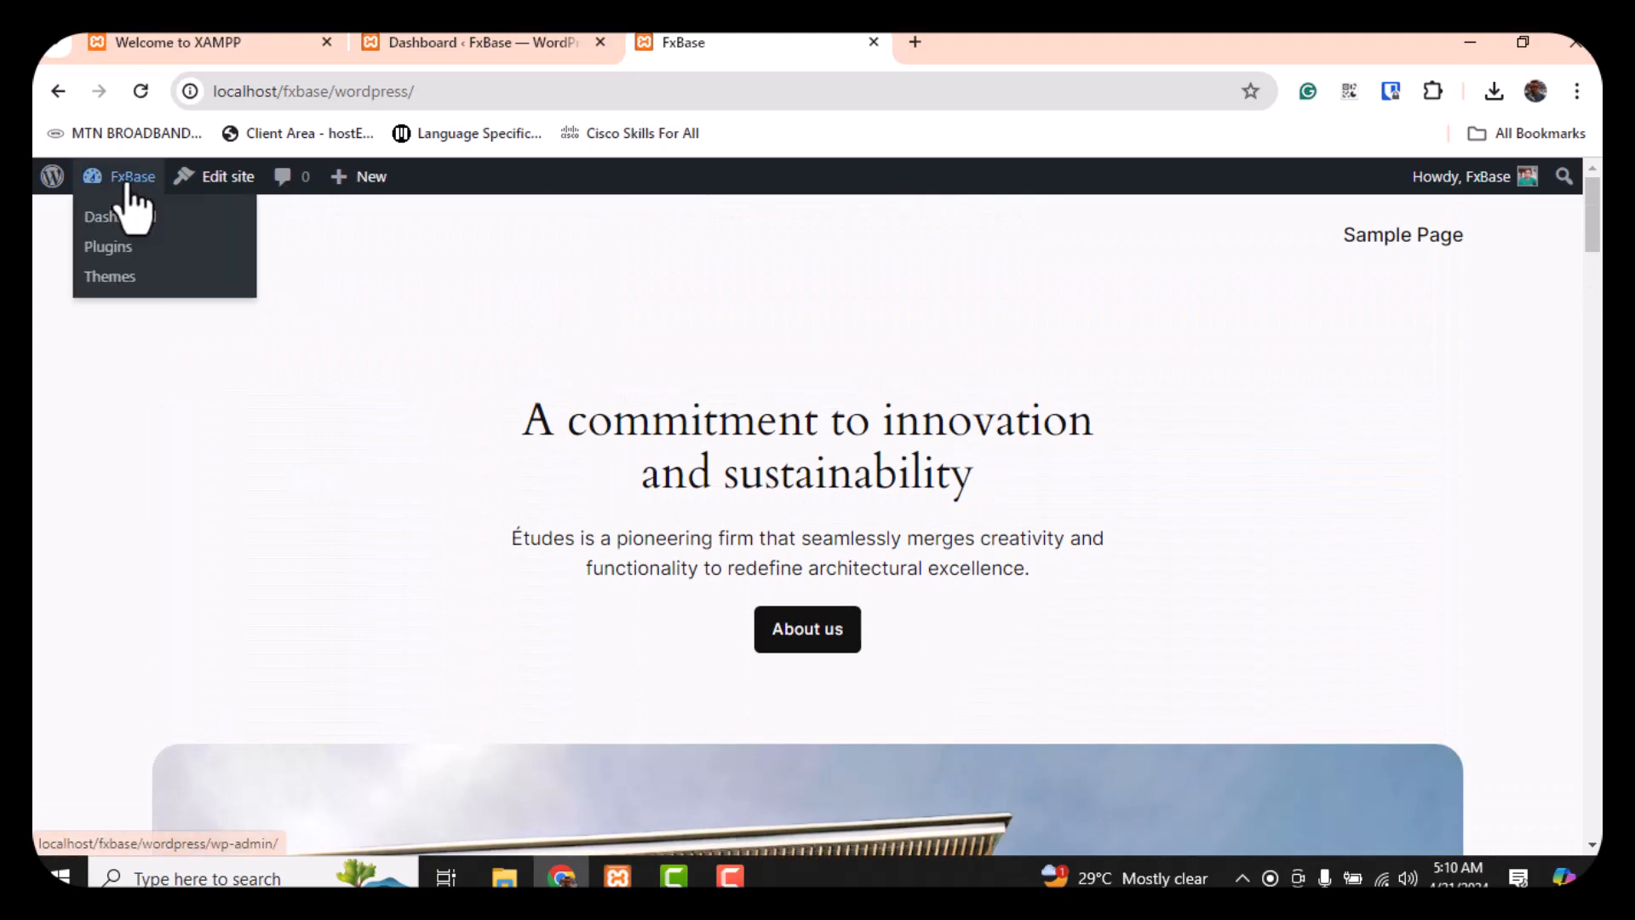
pyautogui.click(125, 223)
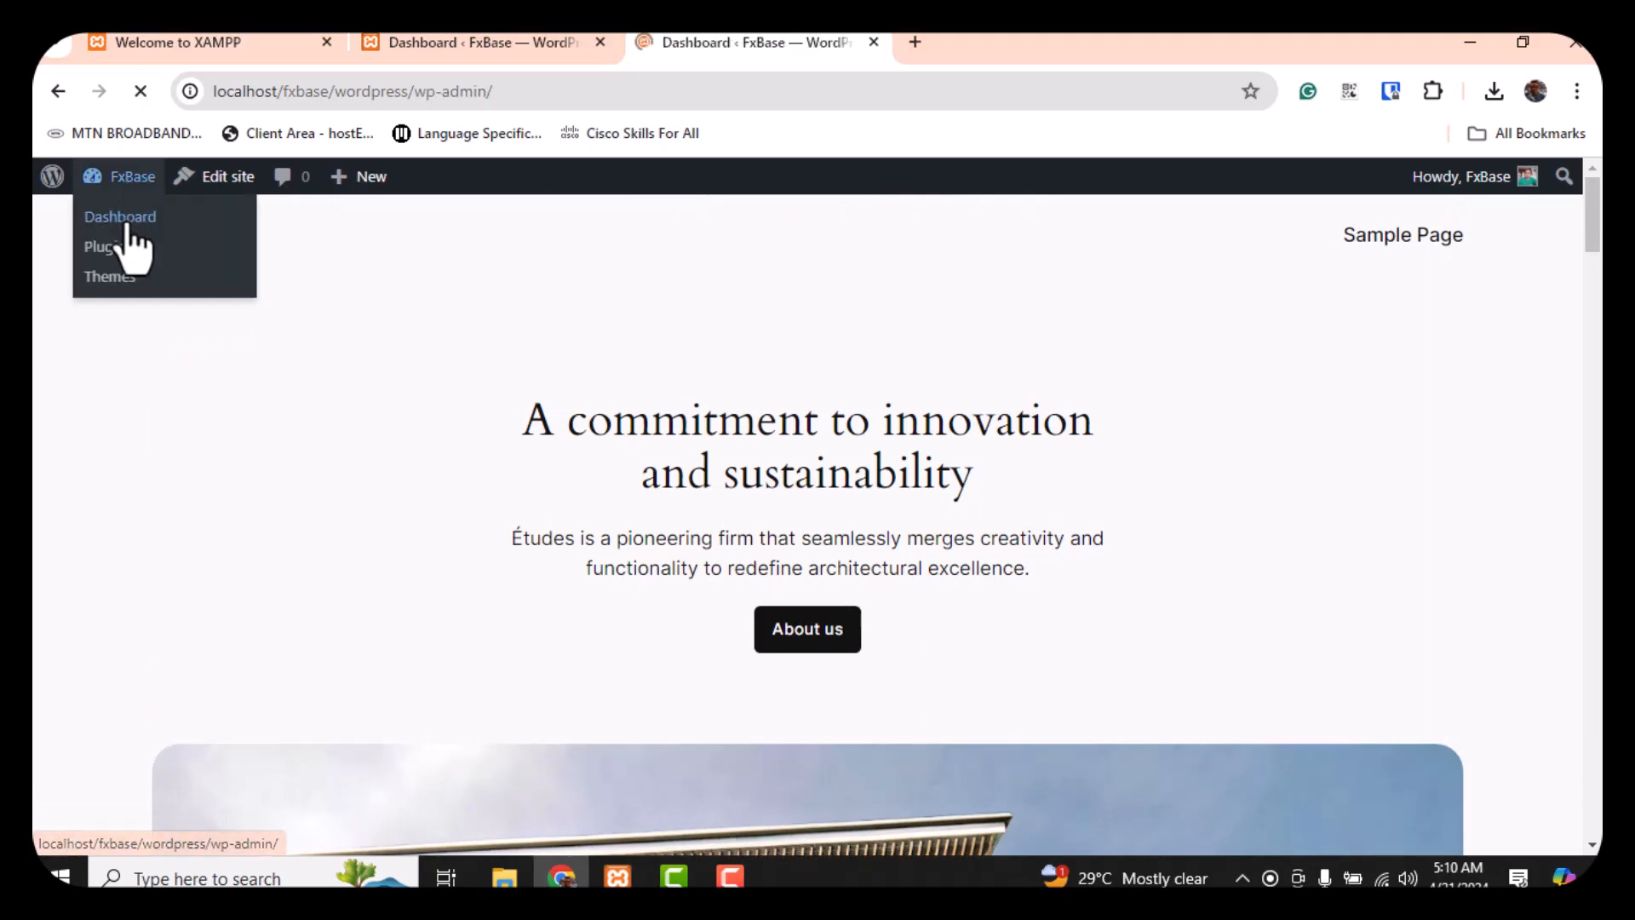
pyautogui.scroll(-5, 723, 413)
pyautogui.scroll(-2, 731, 431)
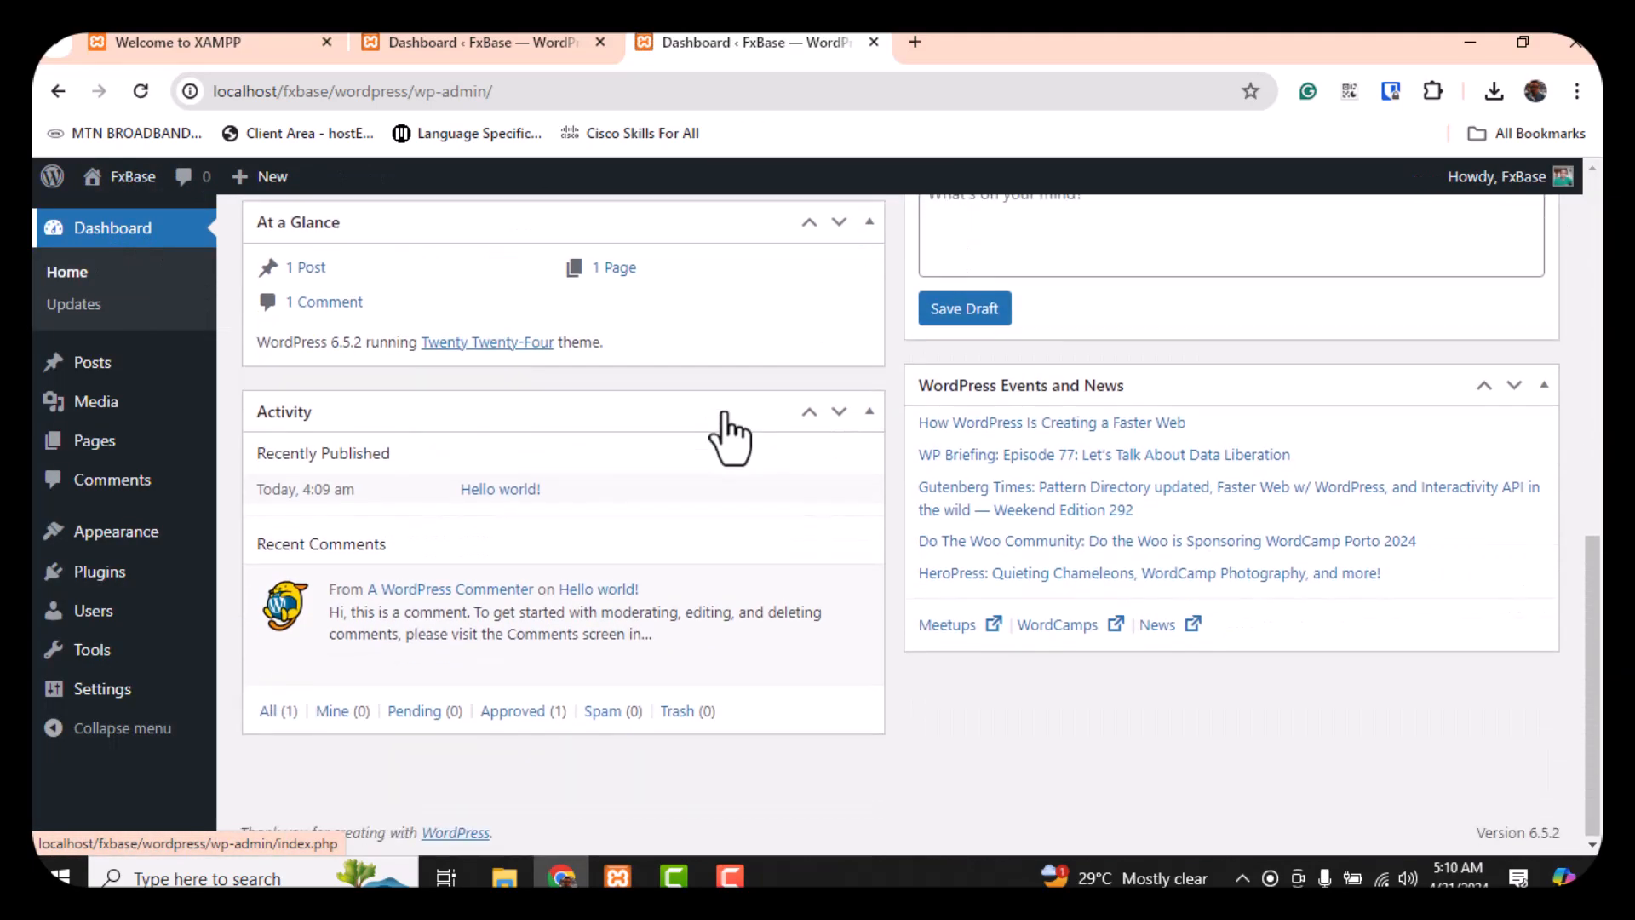
pyautogui.scroll(8, 730, 431)
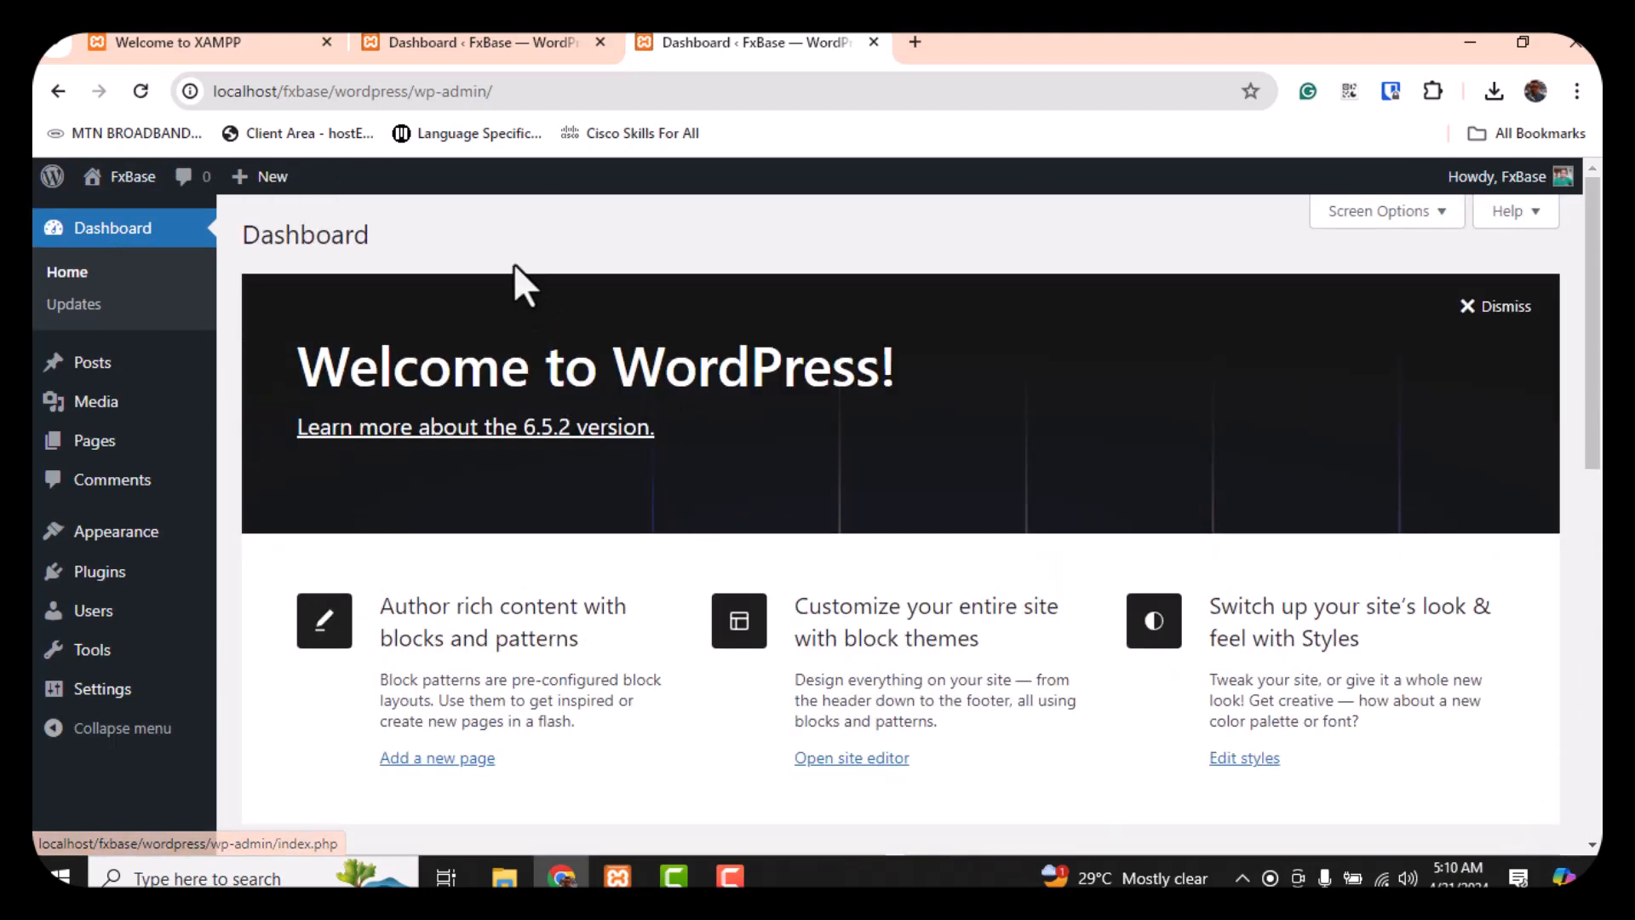
pyautogui.click(914, 41)
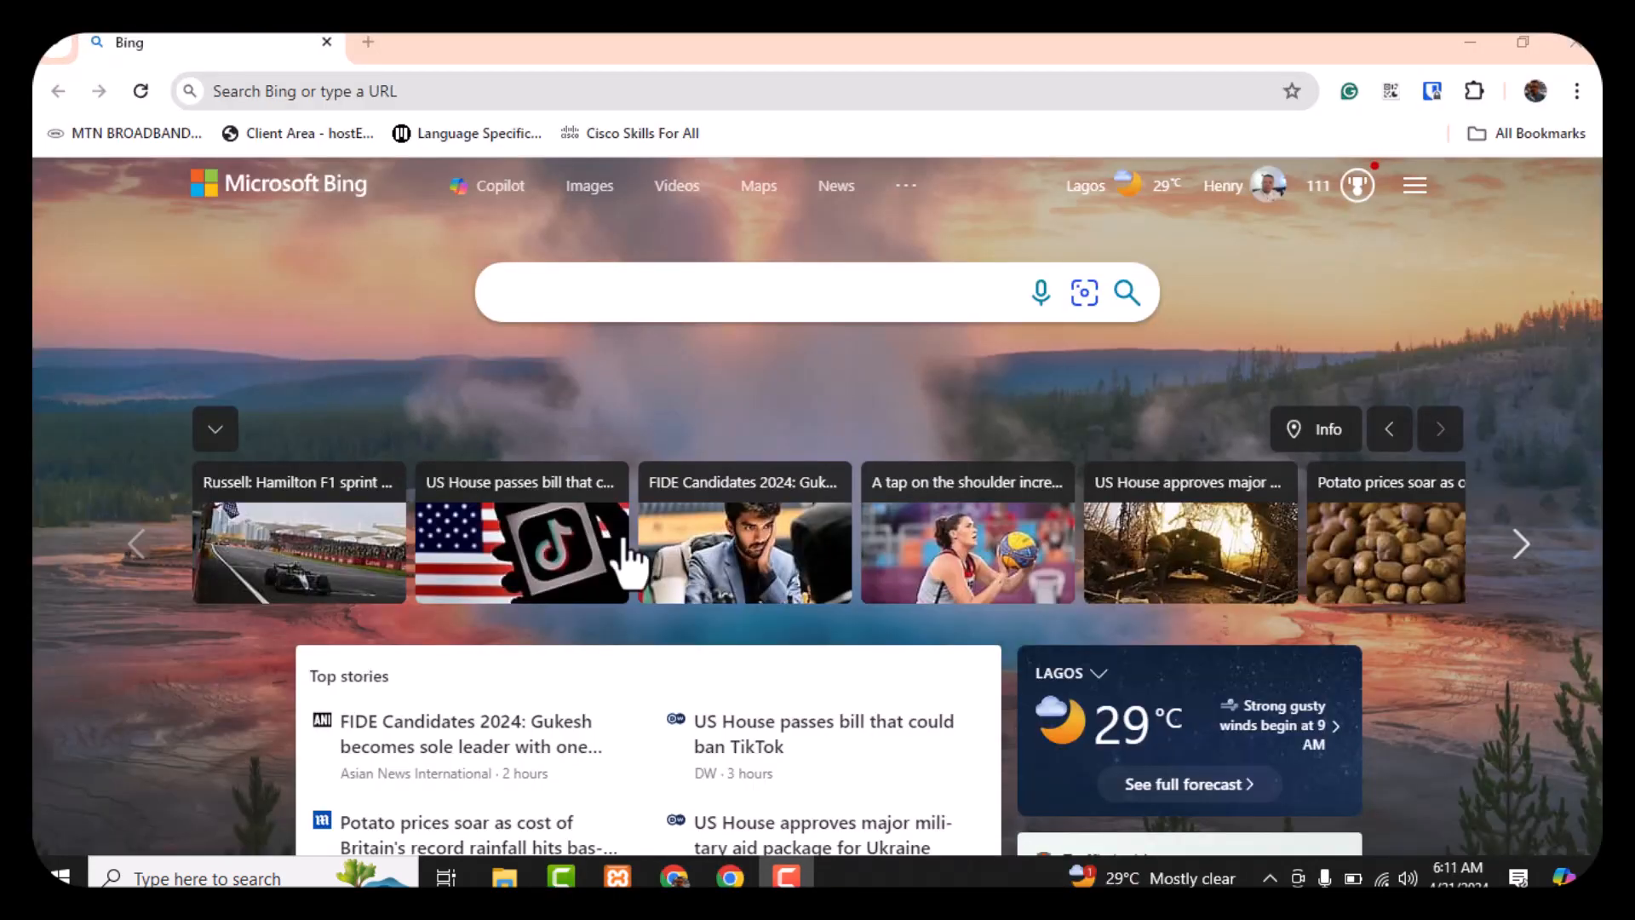
# Check Apache and MySQL are running in the XAMPP Control Panel, then return to the browser
pyautogui.click(621, 875)
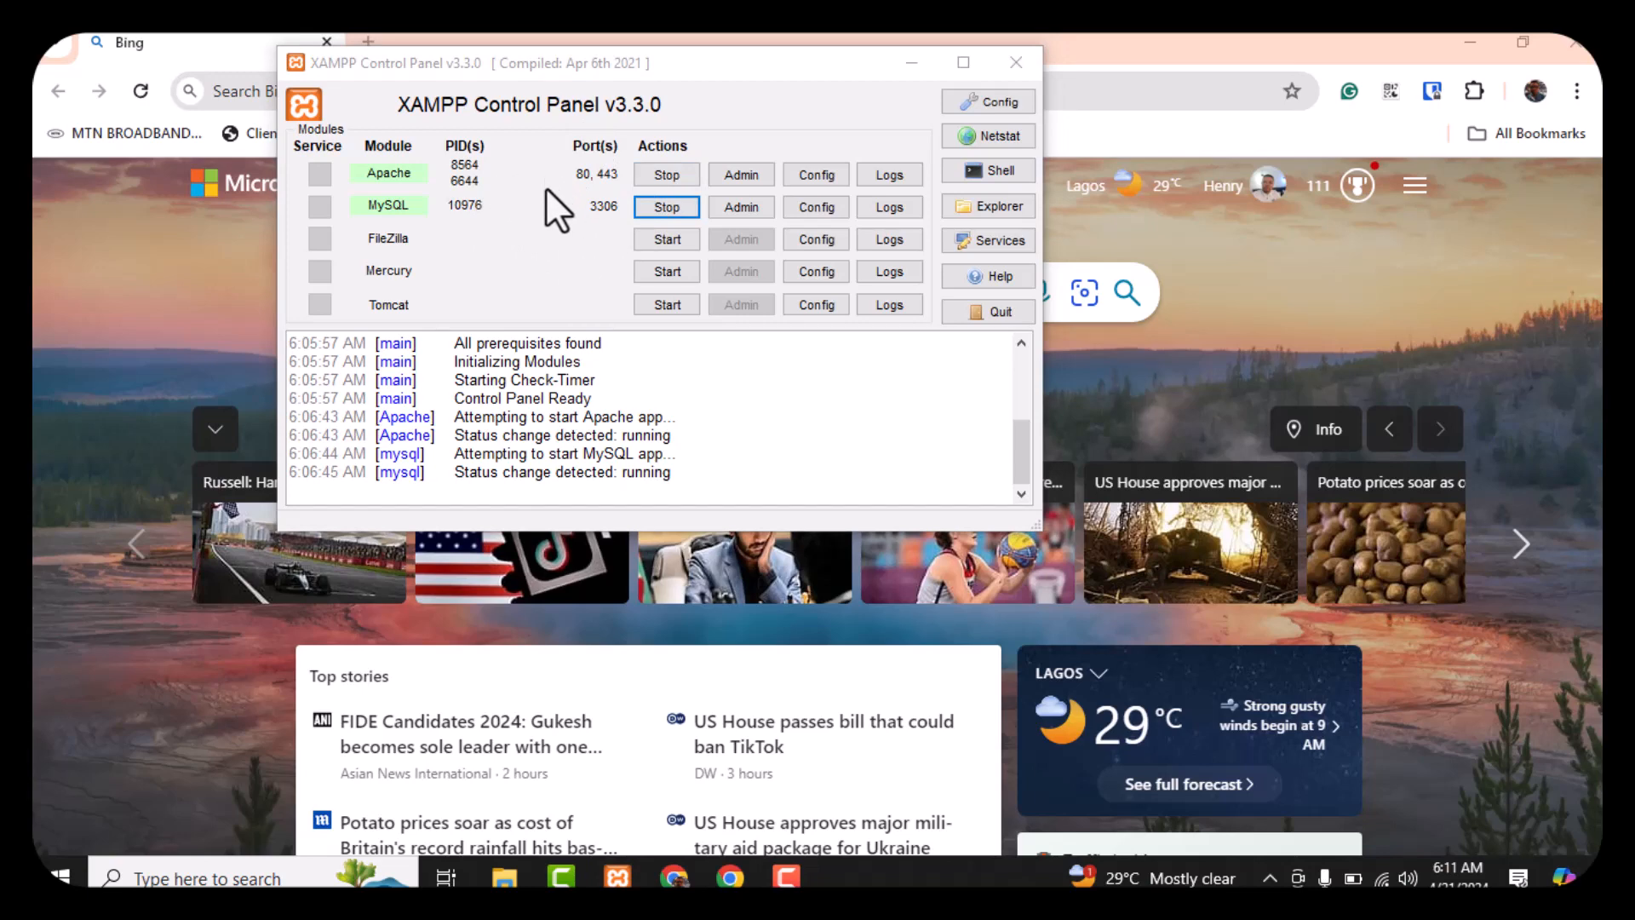
pyautogui.click(146, 278)
# Load localhost/fxbase/wordpress in Chrome to show the FxBase homepage with the admin toolbar
pyautogui.click(515, 87)
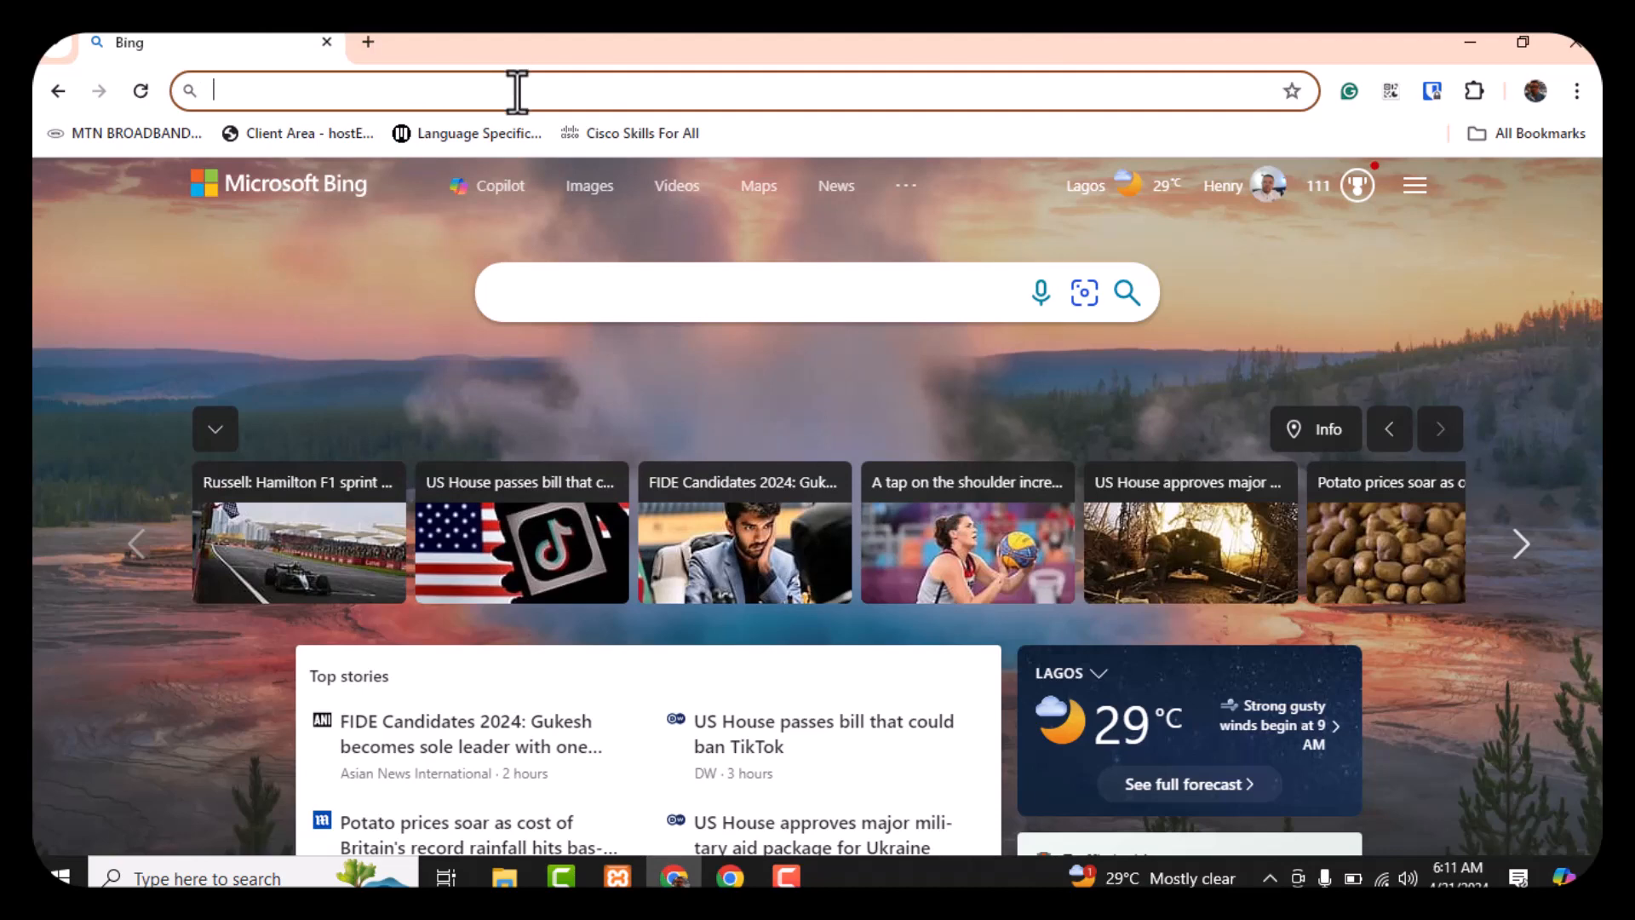
pyautogui.write('localho')
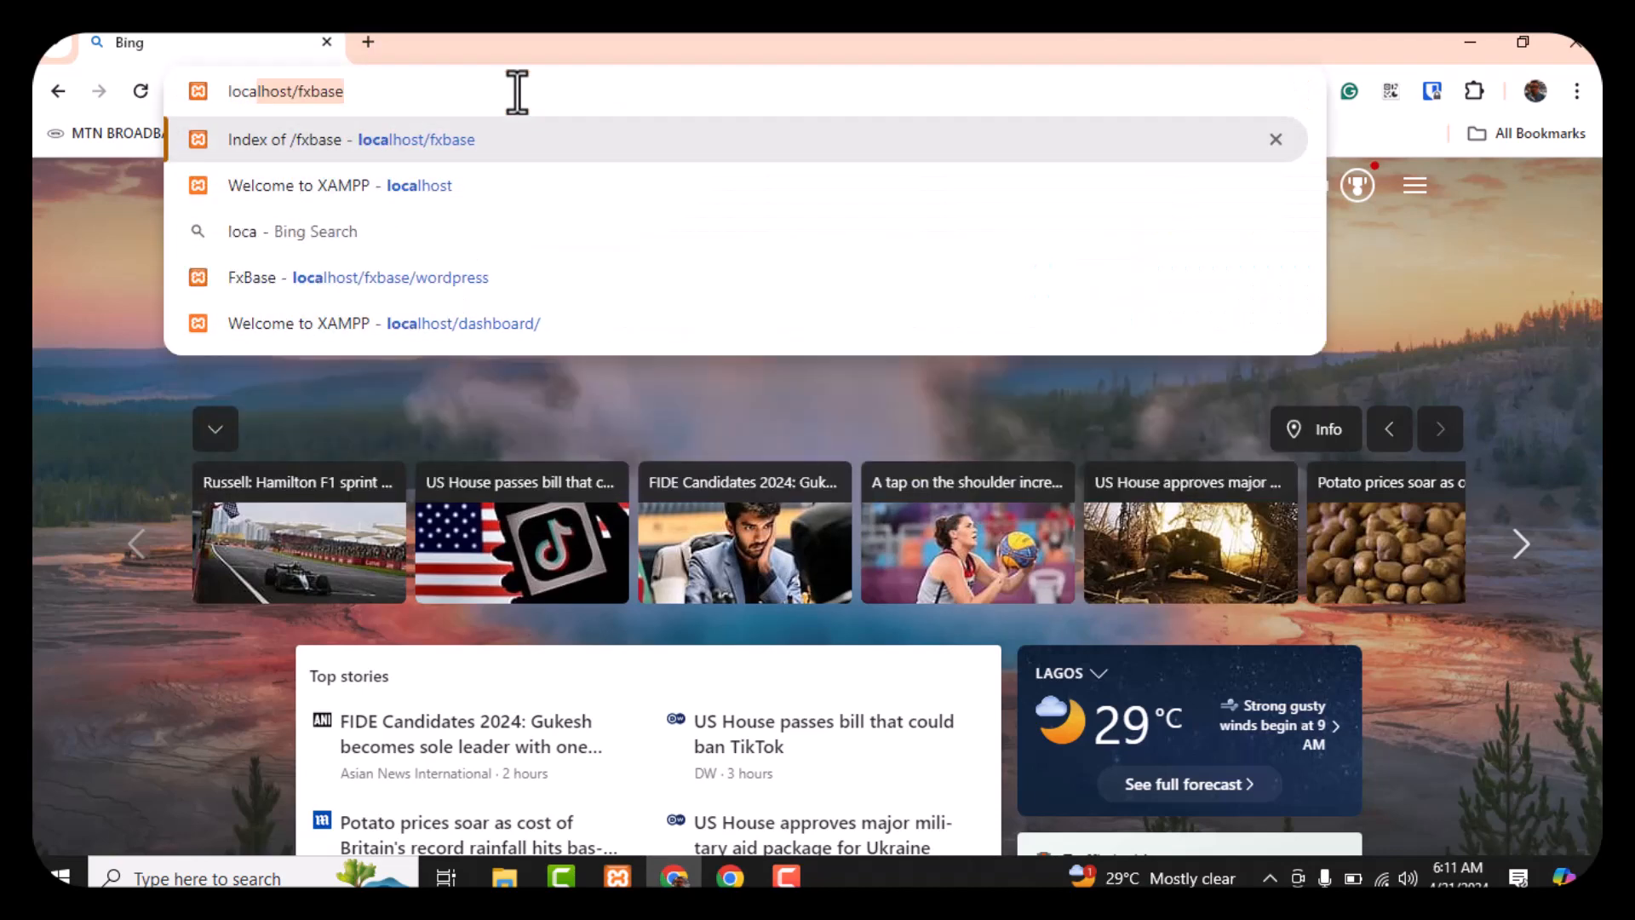
pyautogui.write('st')
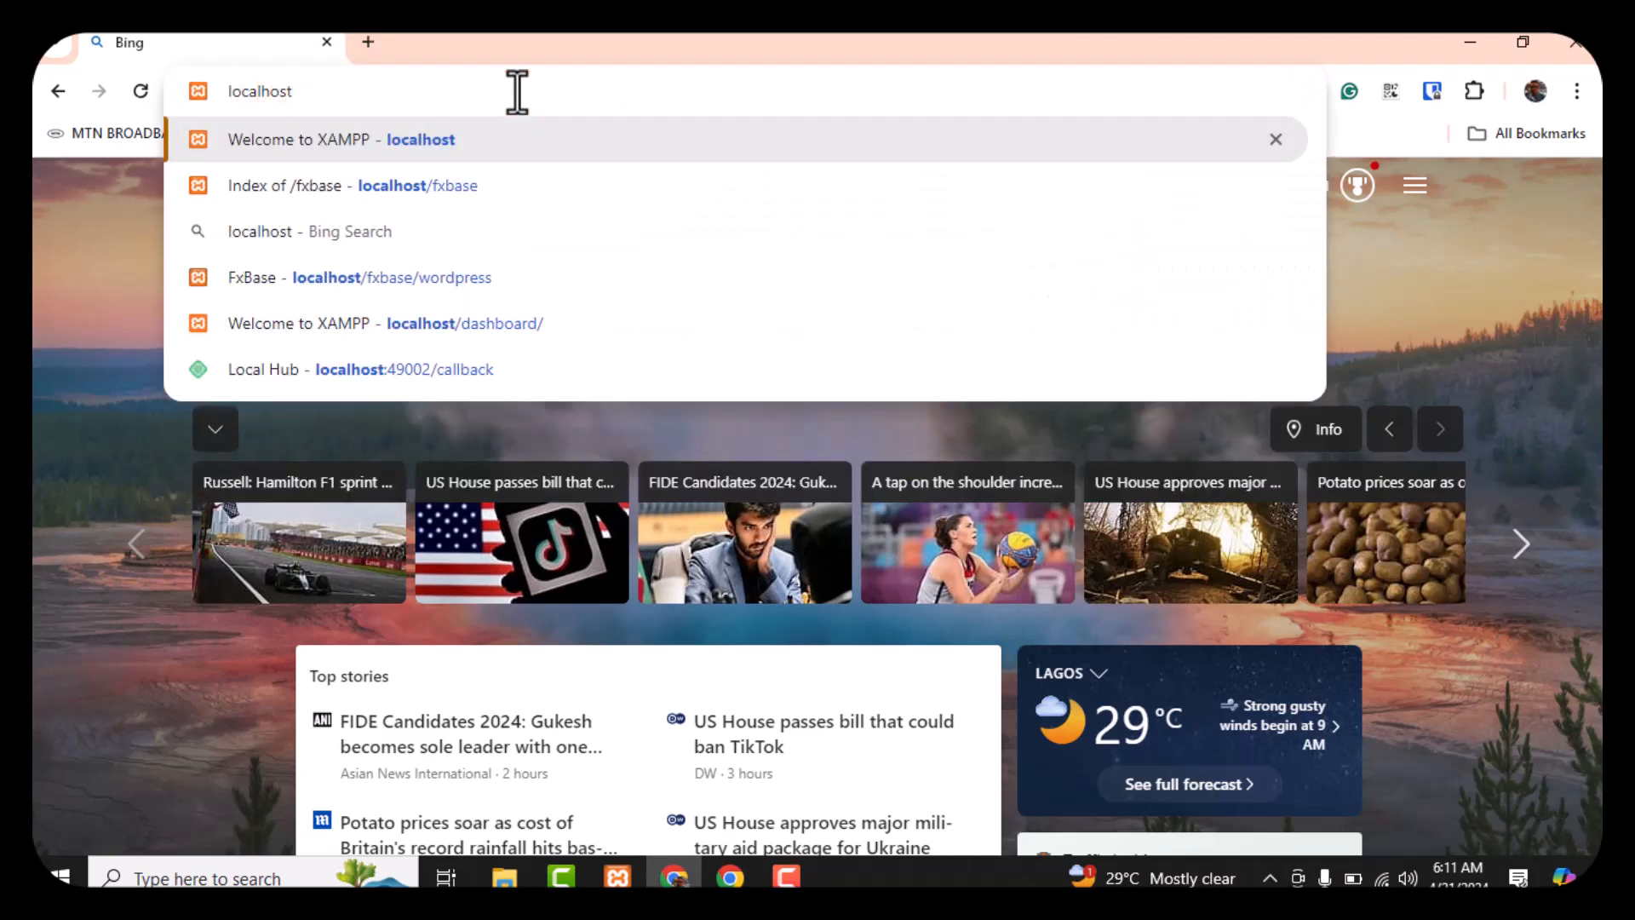
pyautogui.write('/fx')
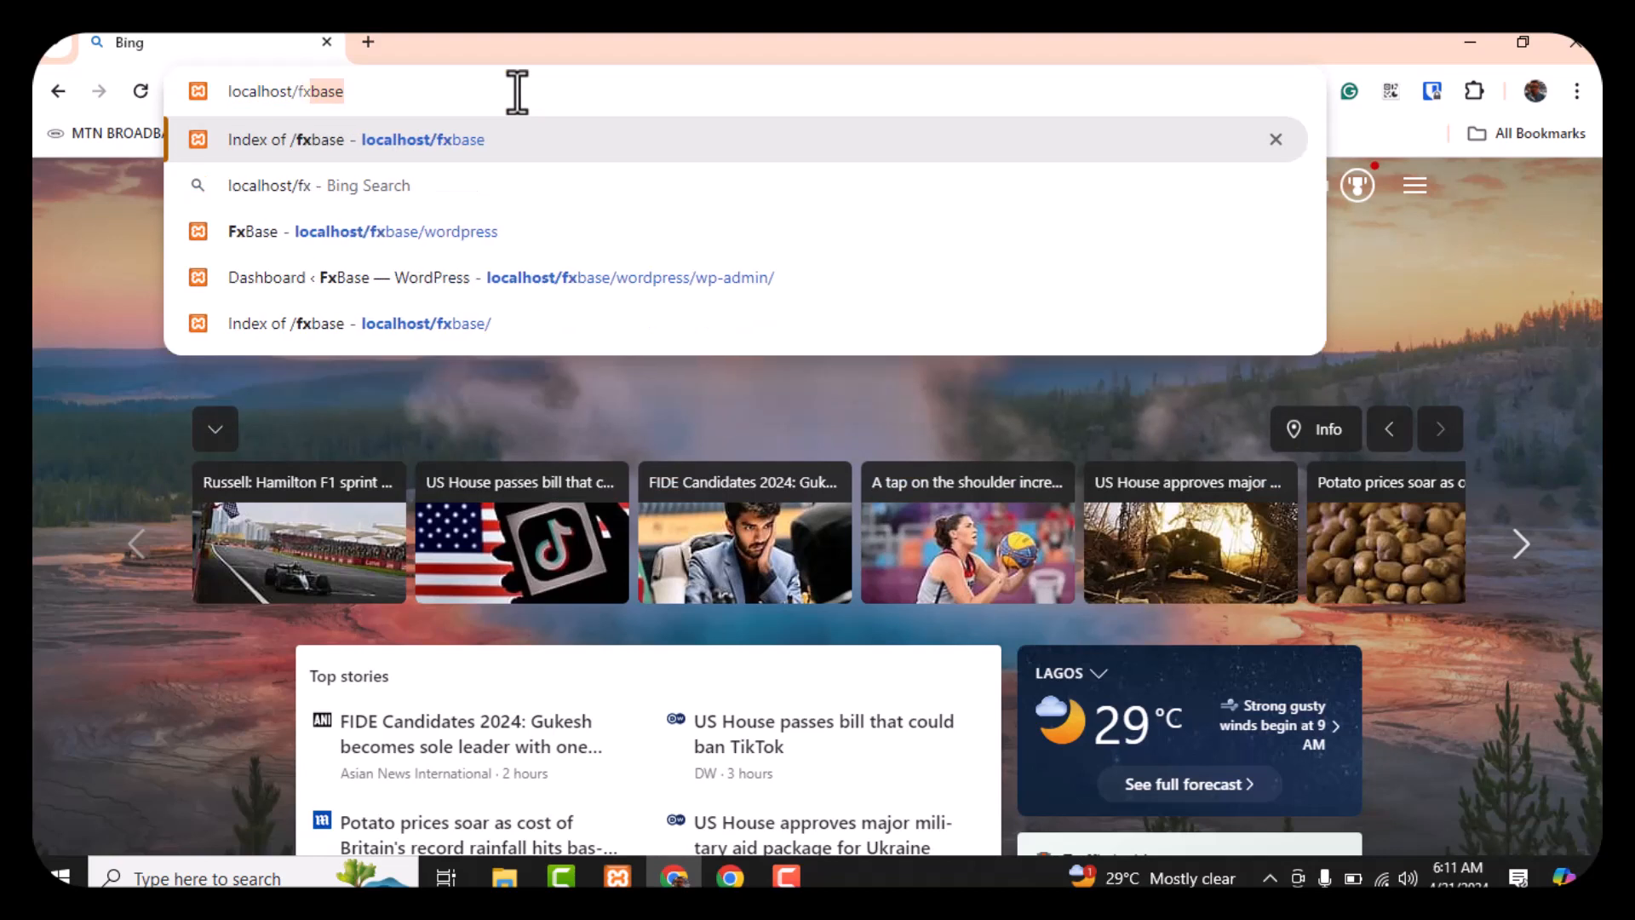
pyautogui.write('base')
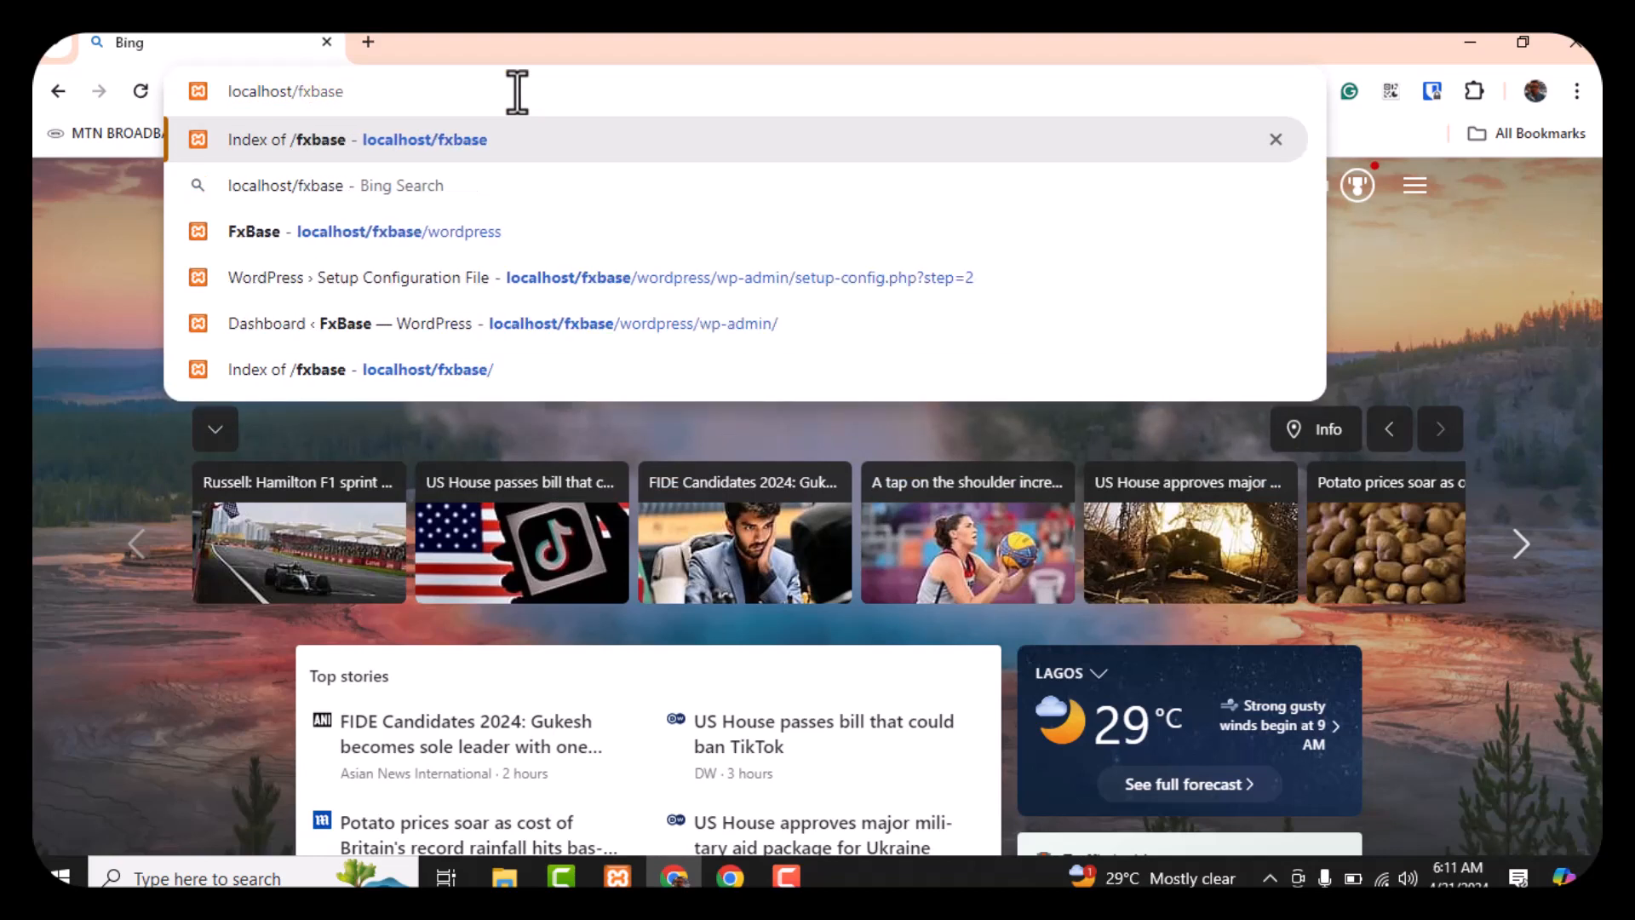
pyautogui.write('/w')
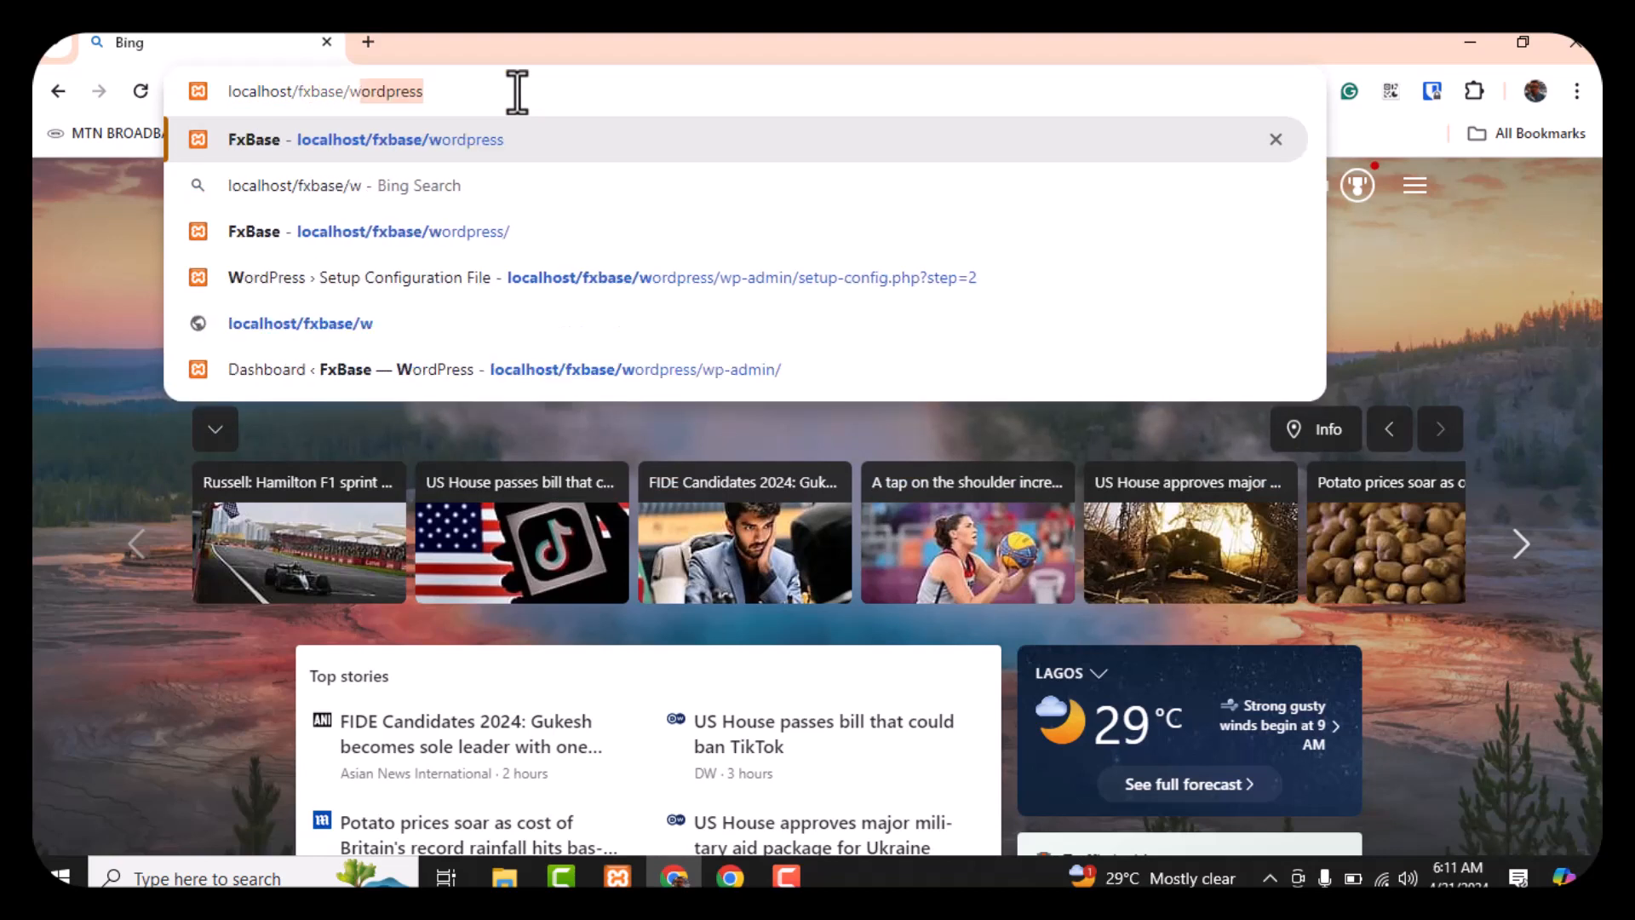
pyautogui.write('ordpress')
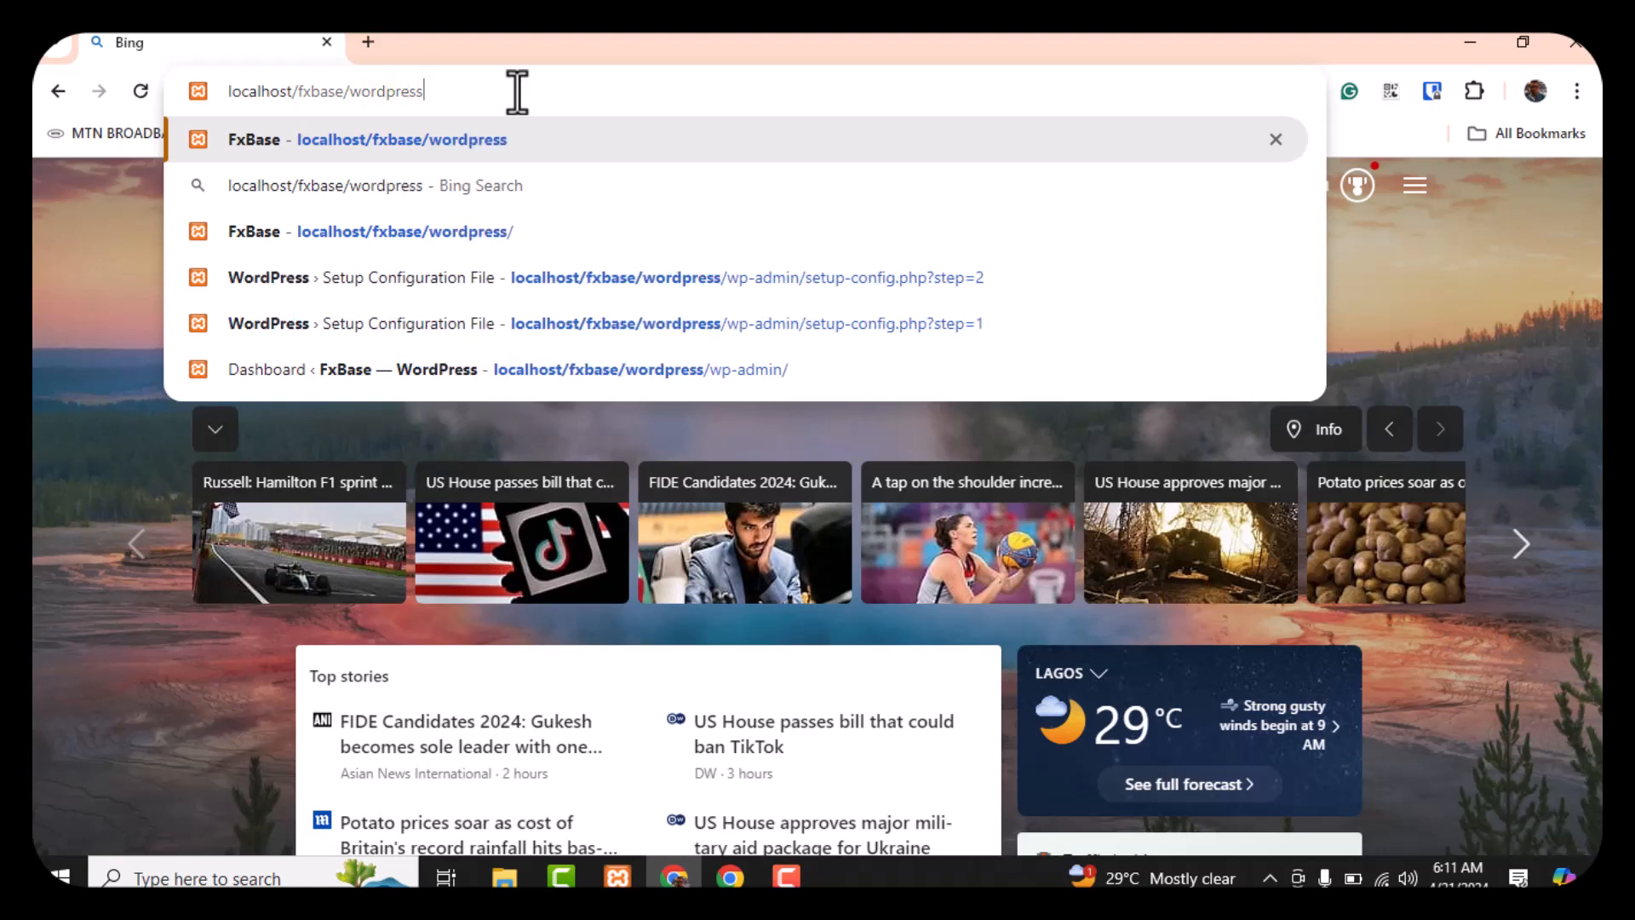
pyautogui.press('Return')
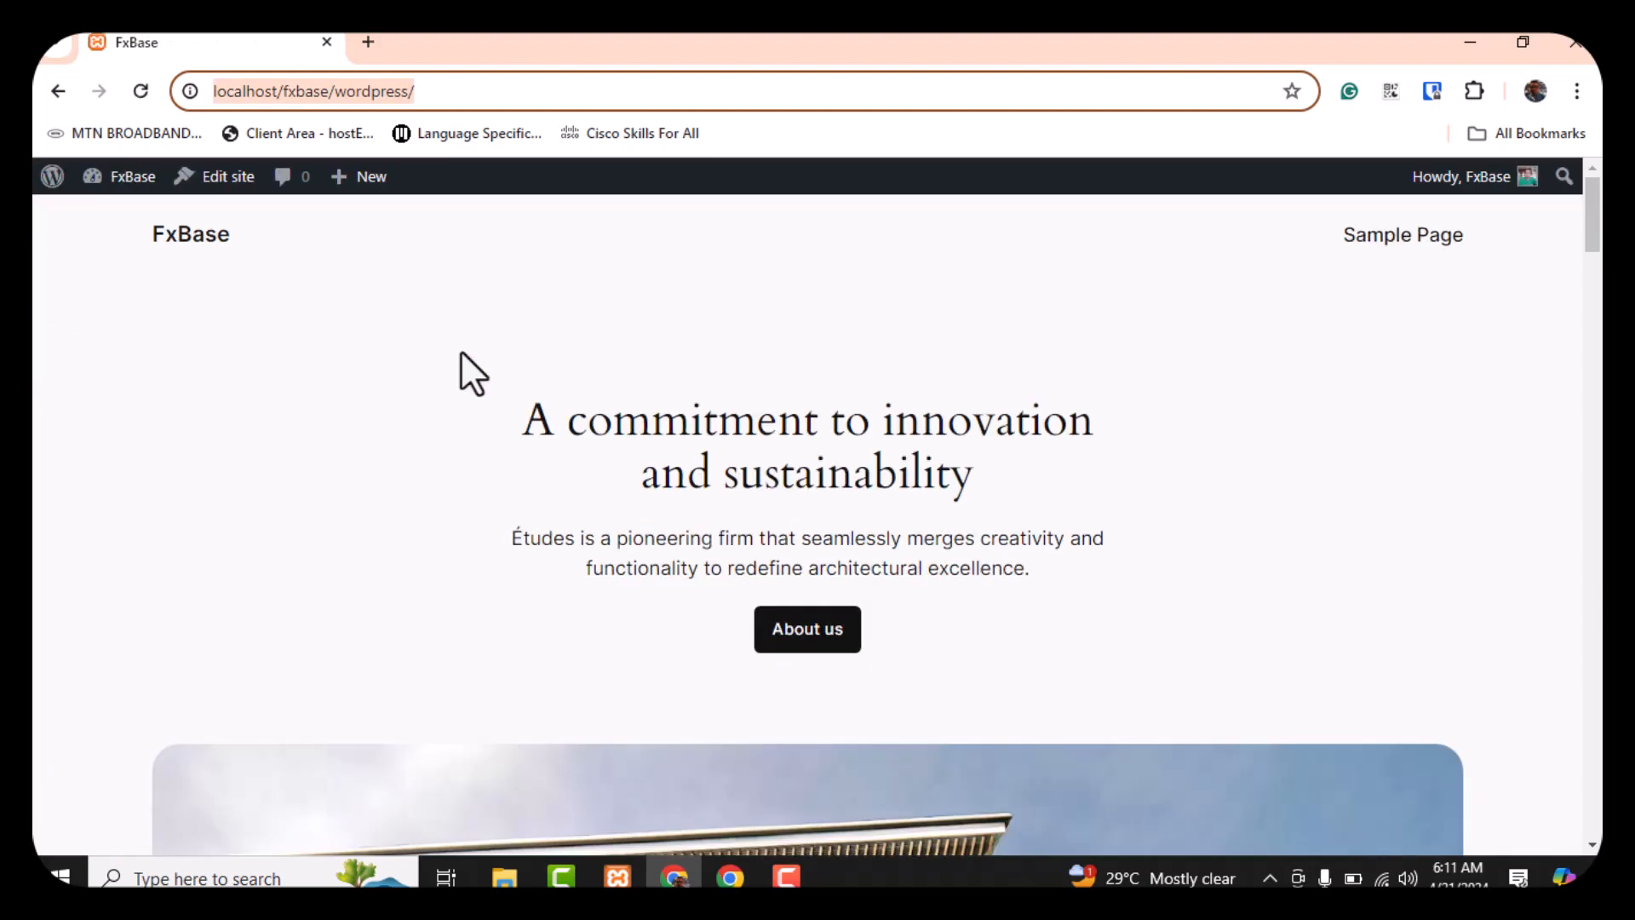
pyautogui.scroll(-5, 463, 344)
pyautogui.scroll(5, 463, 345)
pyautogui.moveTo(105, 181)
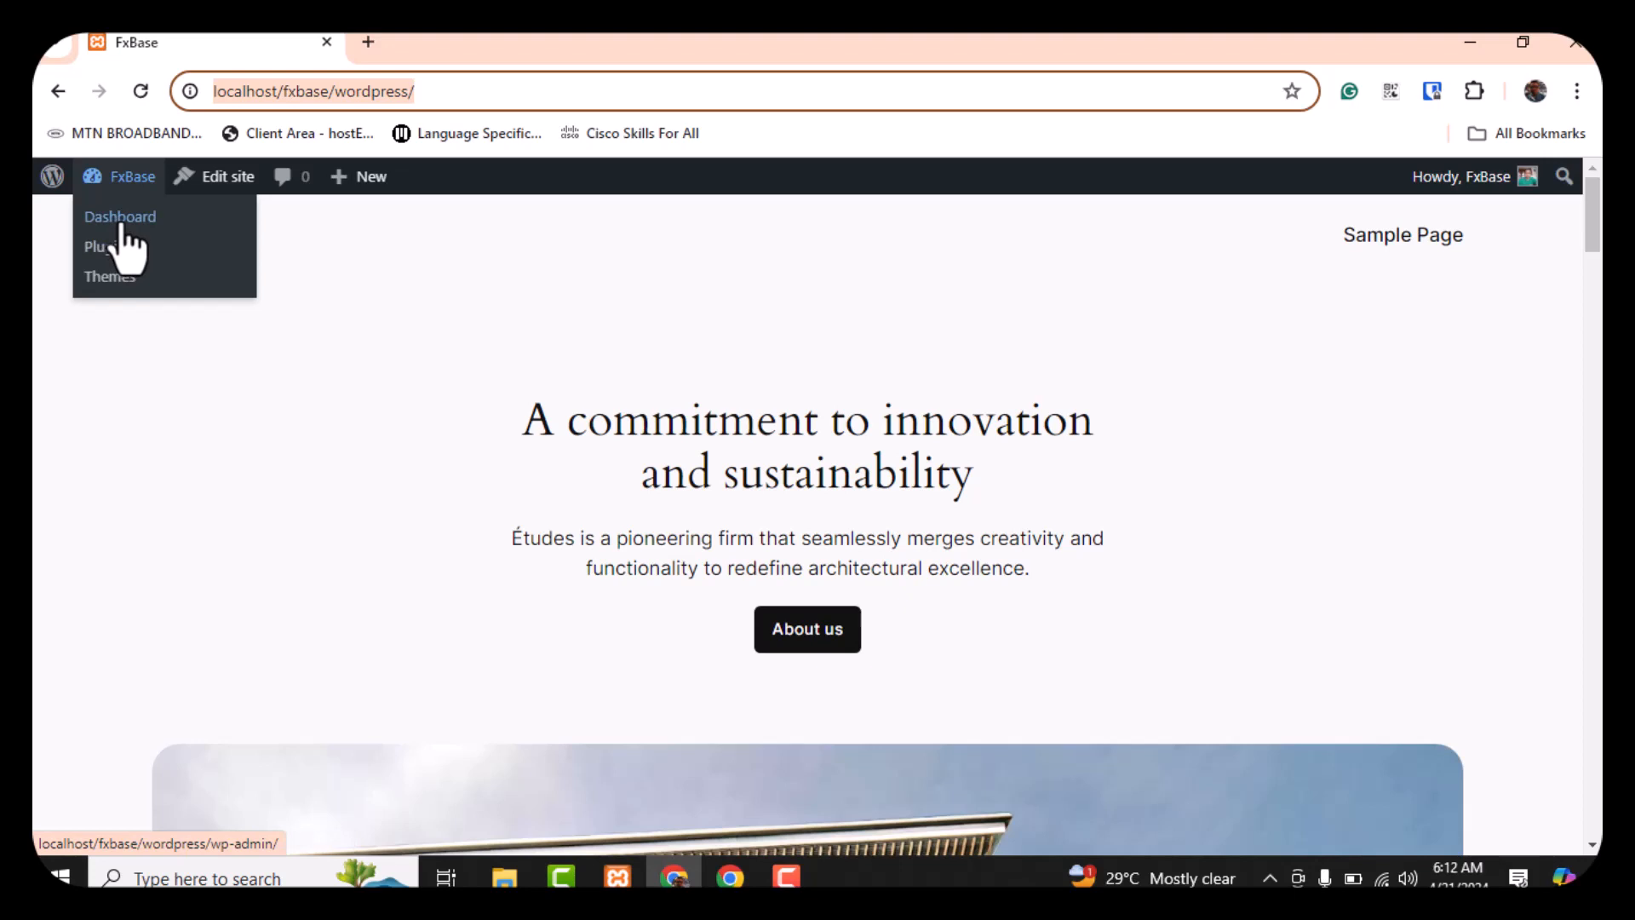
# Go to the FxBase Dashboard from the admin bar and scroll through its Welcome panel and widgets
pyautogui.click(121, 226)
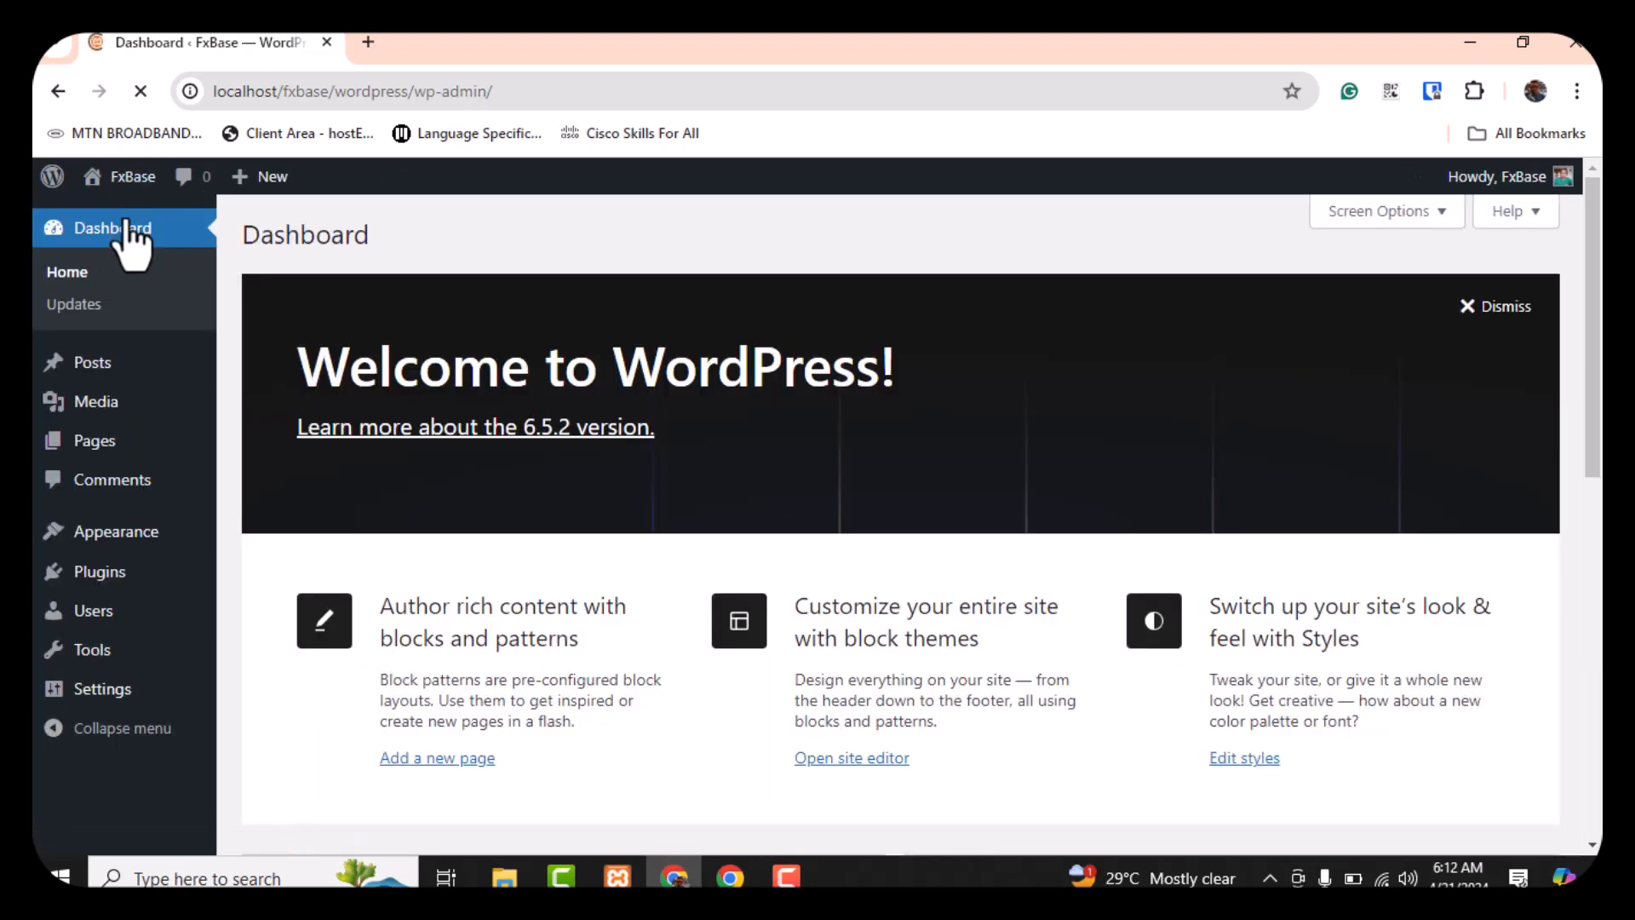
pyautogui.scroll(-6, 464, 340)
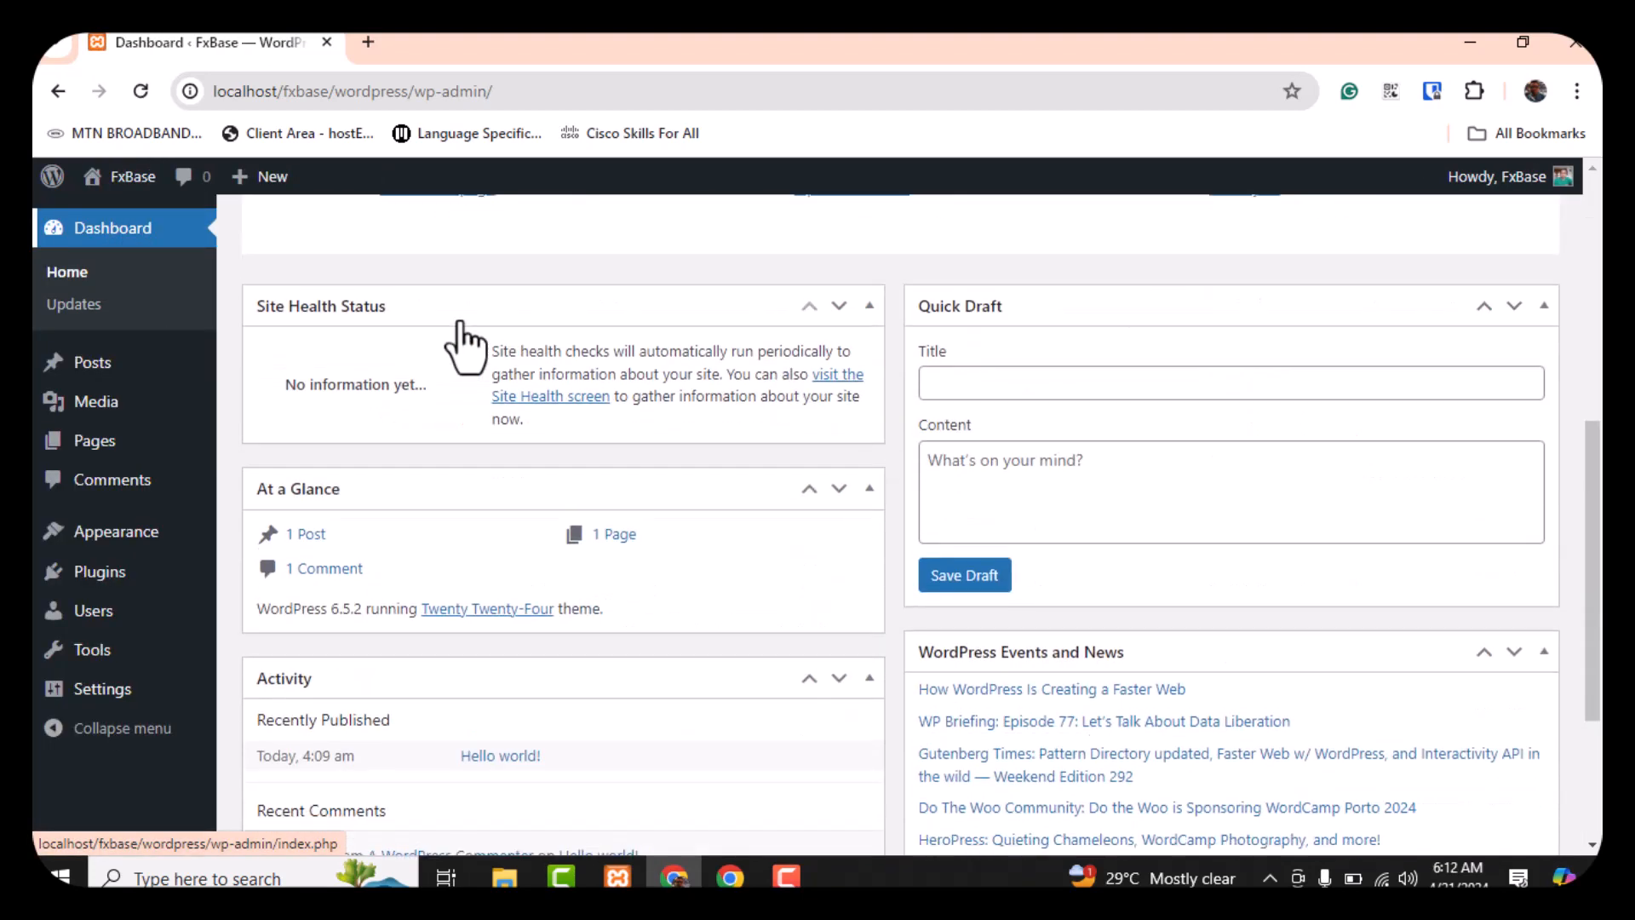
pyautogui.scroll(-3, 463, 347)
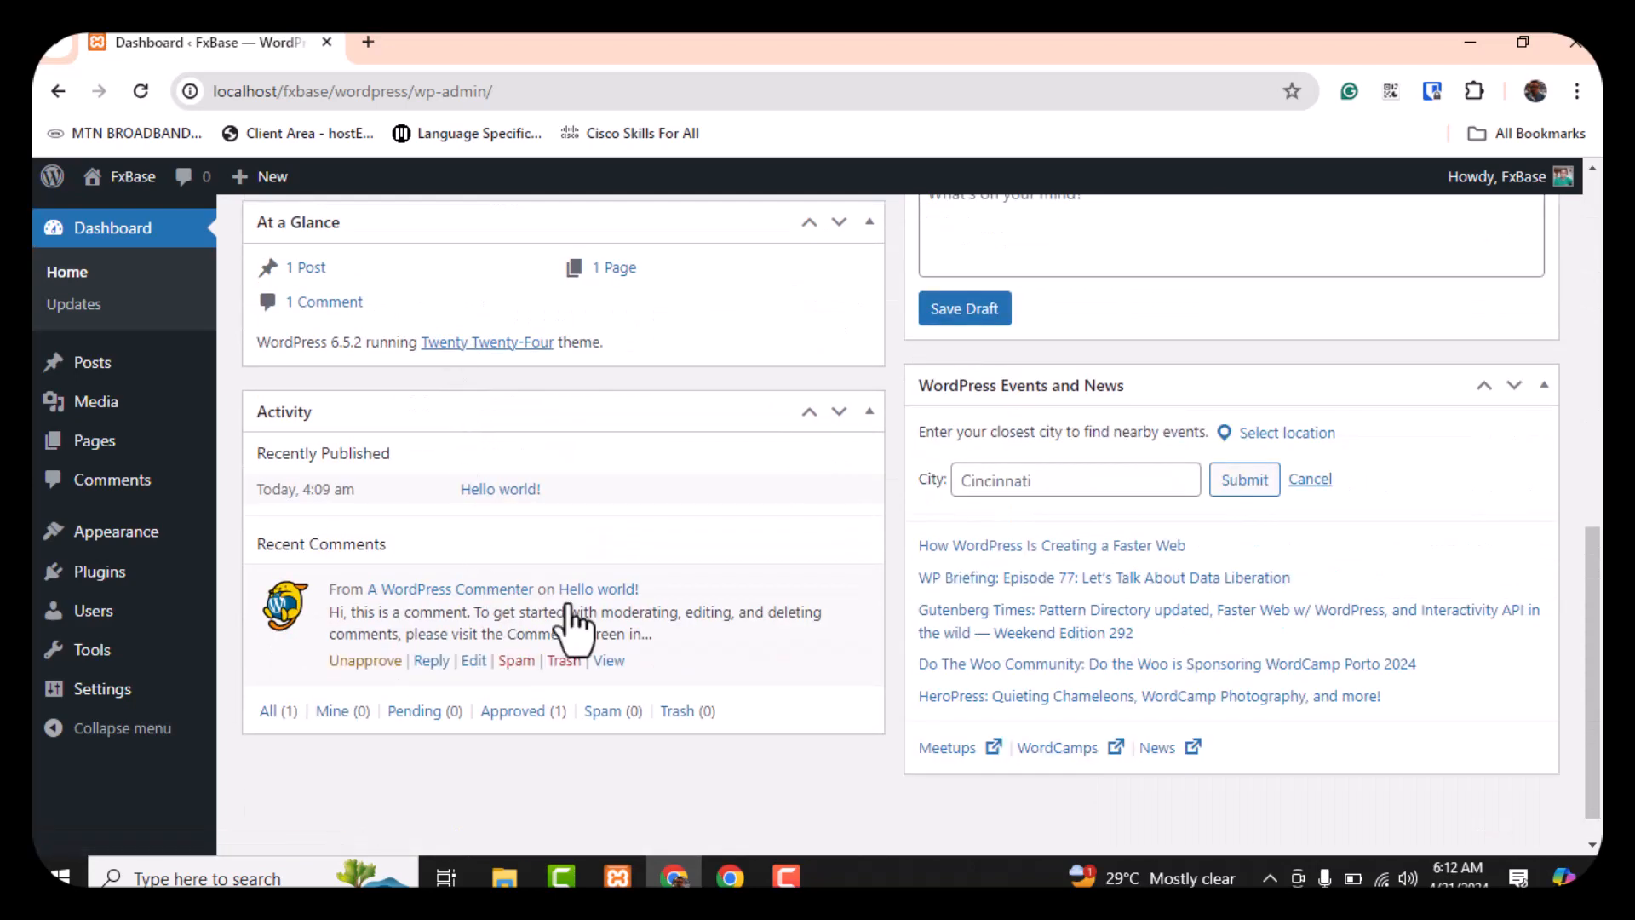
pyautogui.scroll(9, 716, 688)
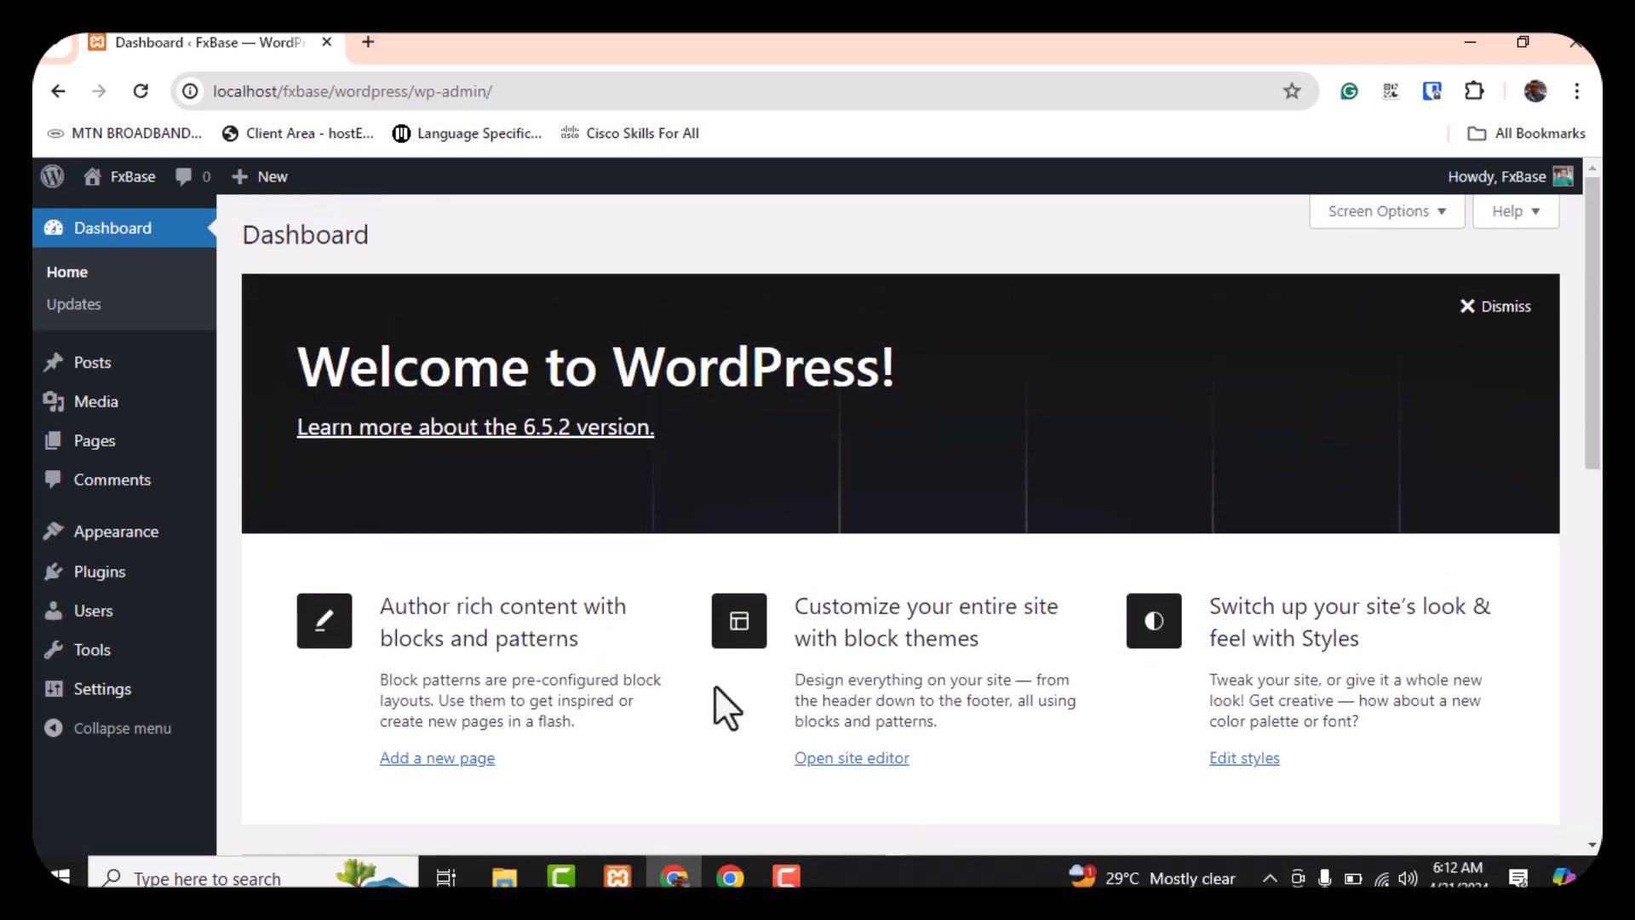
pyautogui.click(731, 876)
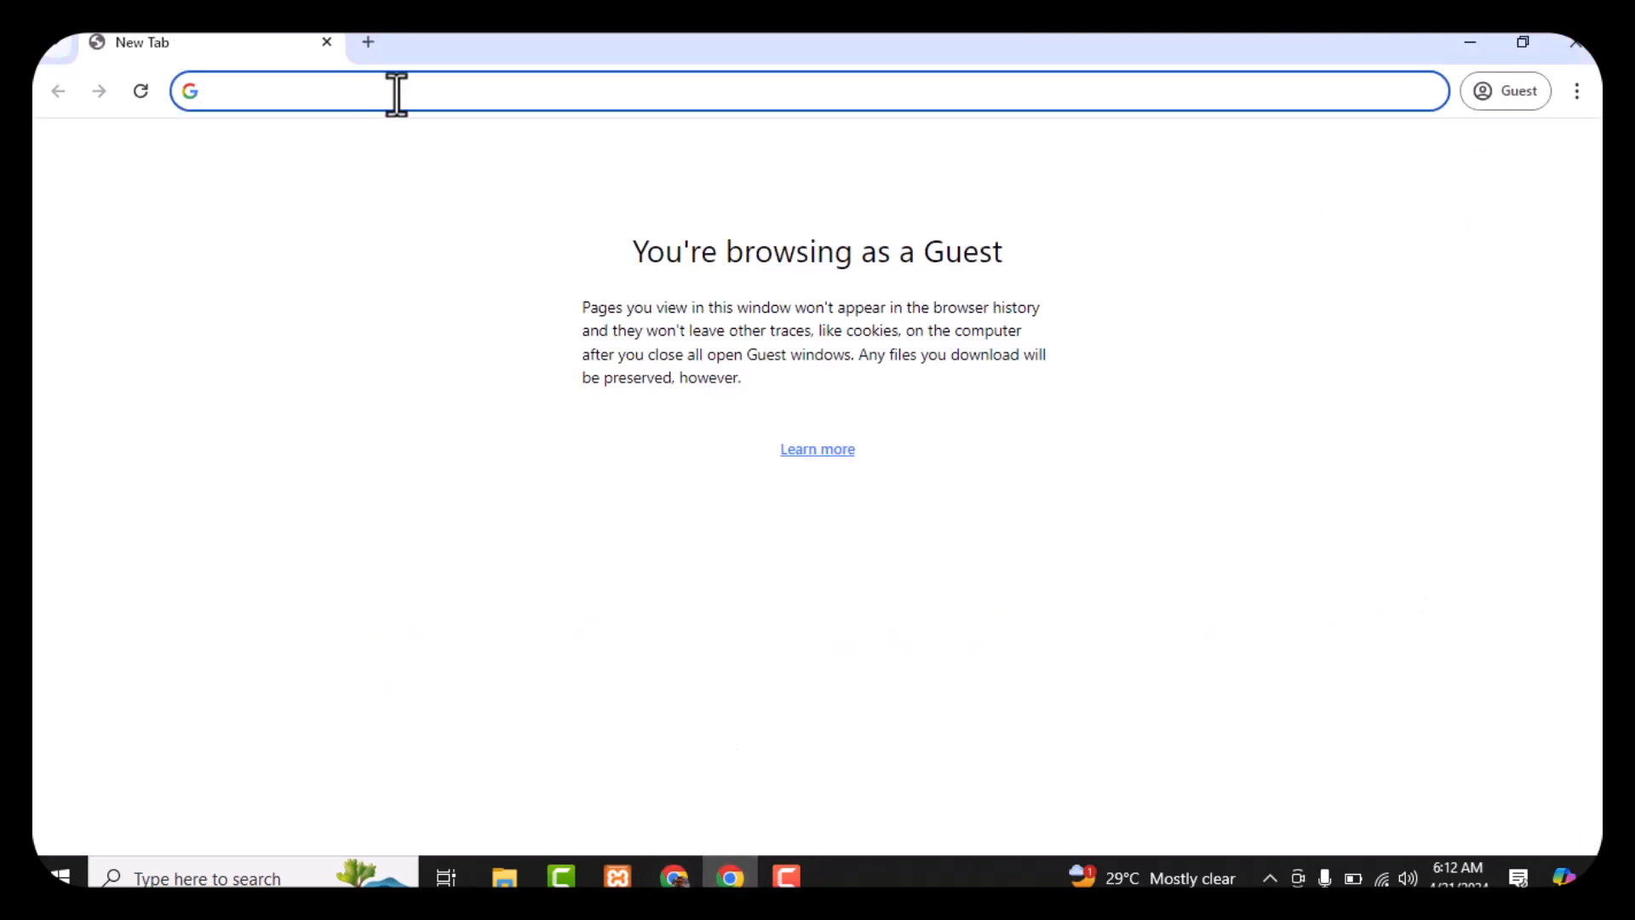
pyautogui.write('http://localhost/fxbase/wordpress')
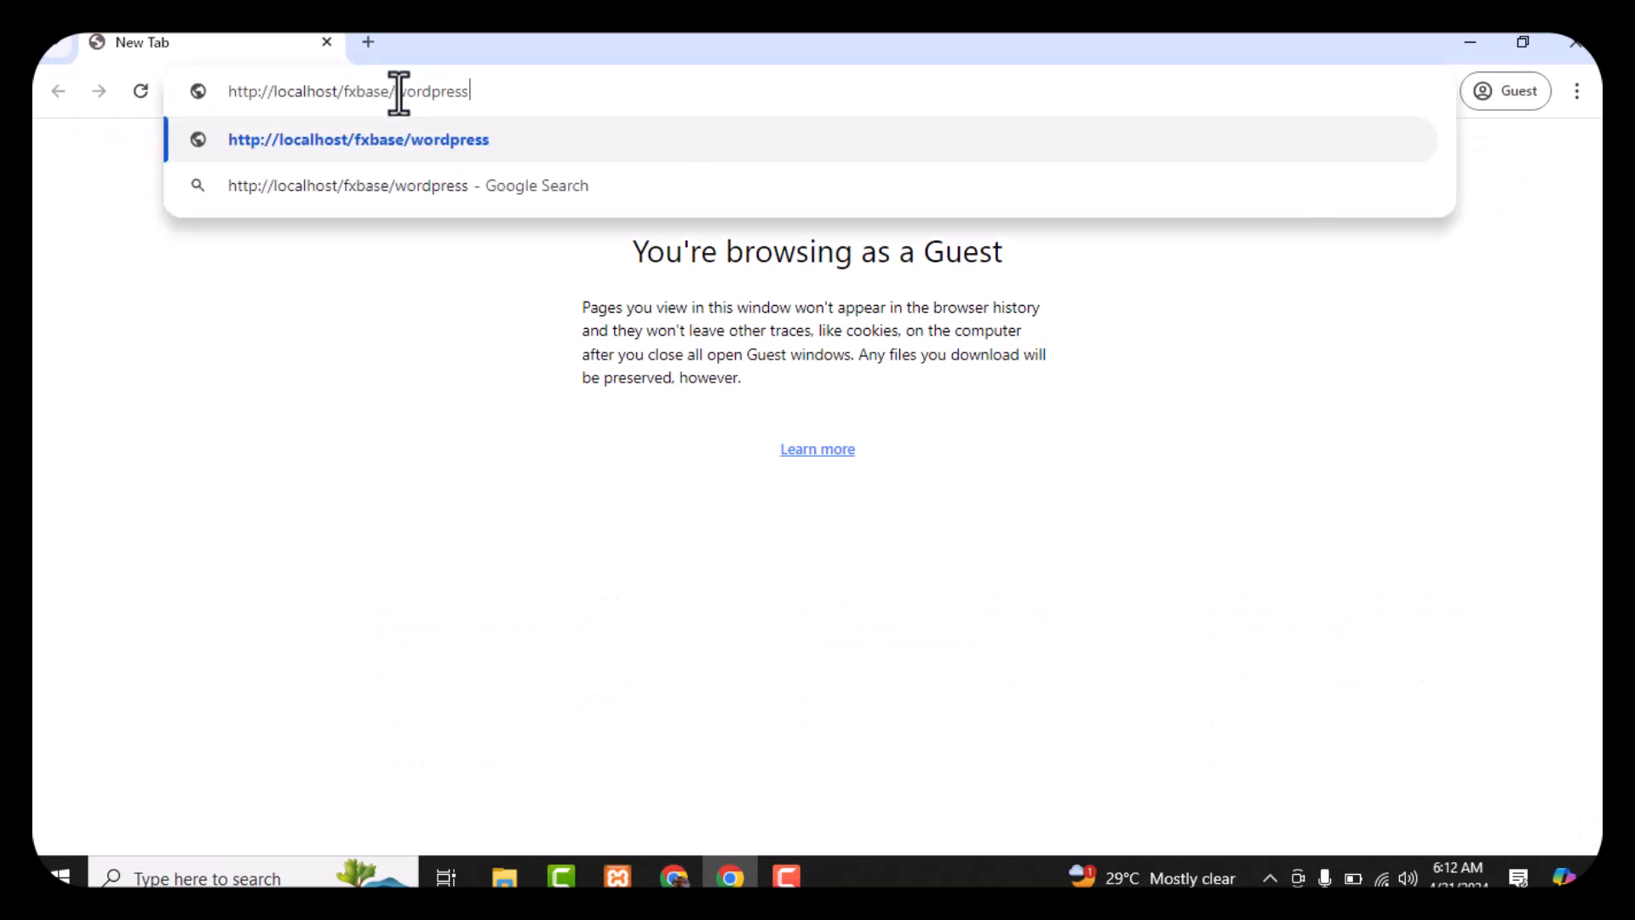
pyautogui.press('Return')
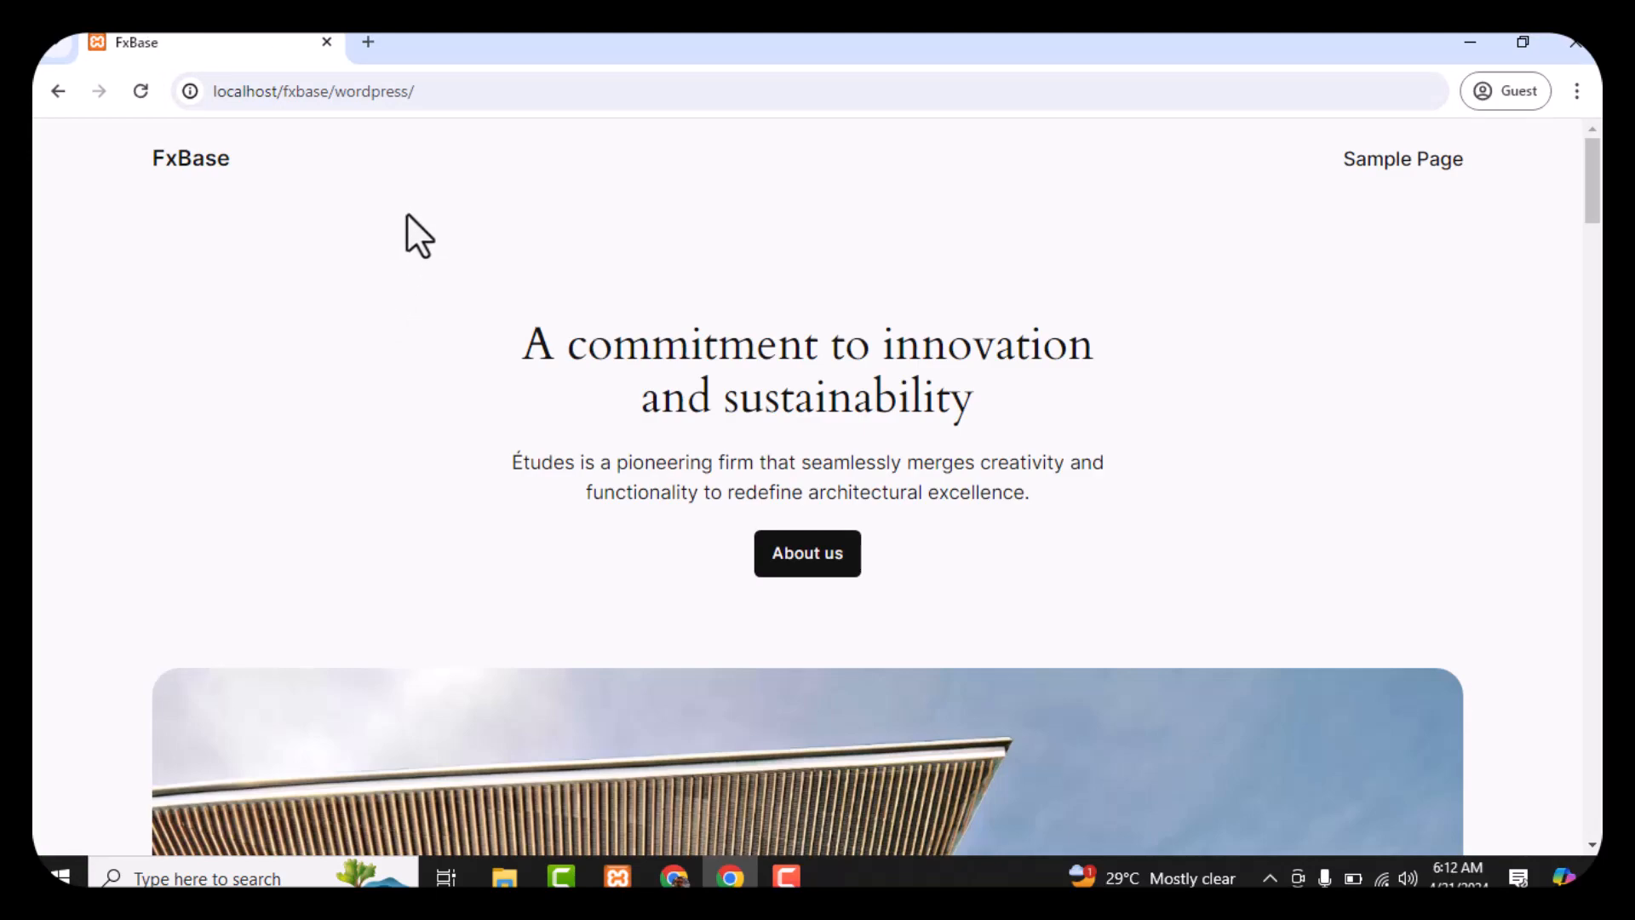
pyautogui.scroll(-15, 412, 236)
pyautogui.scroll(3, 421, 245)
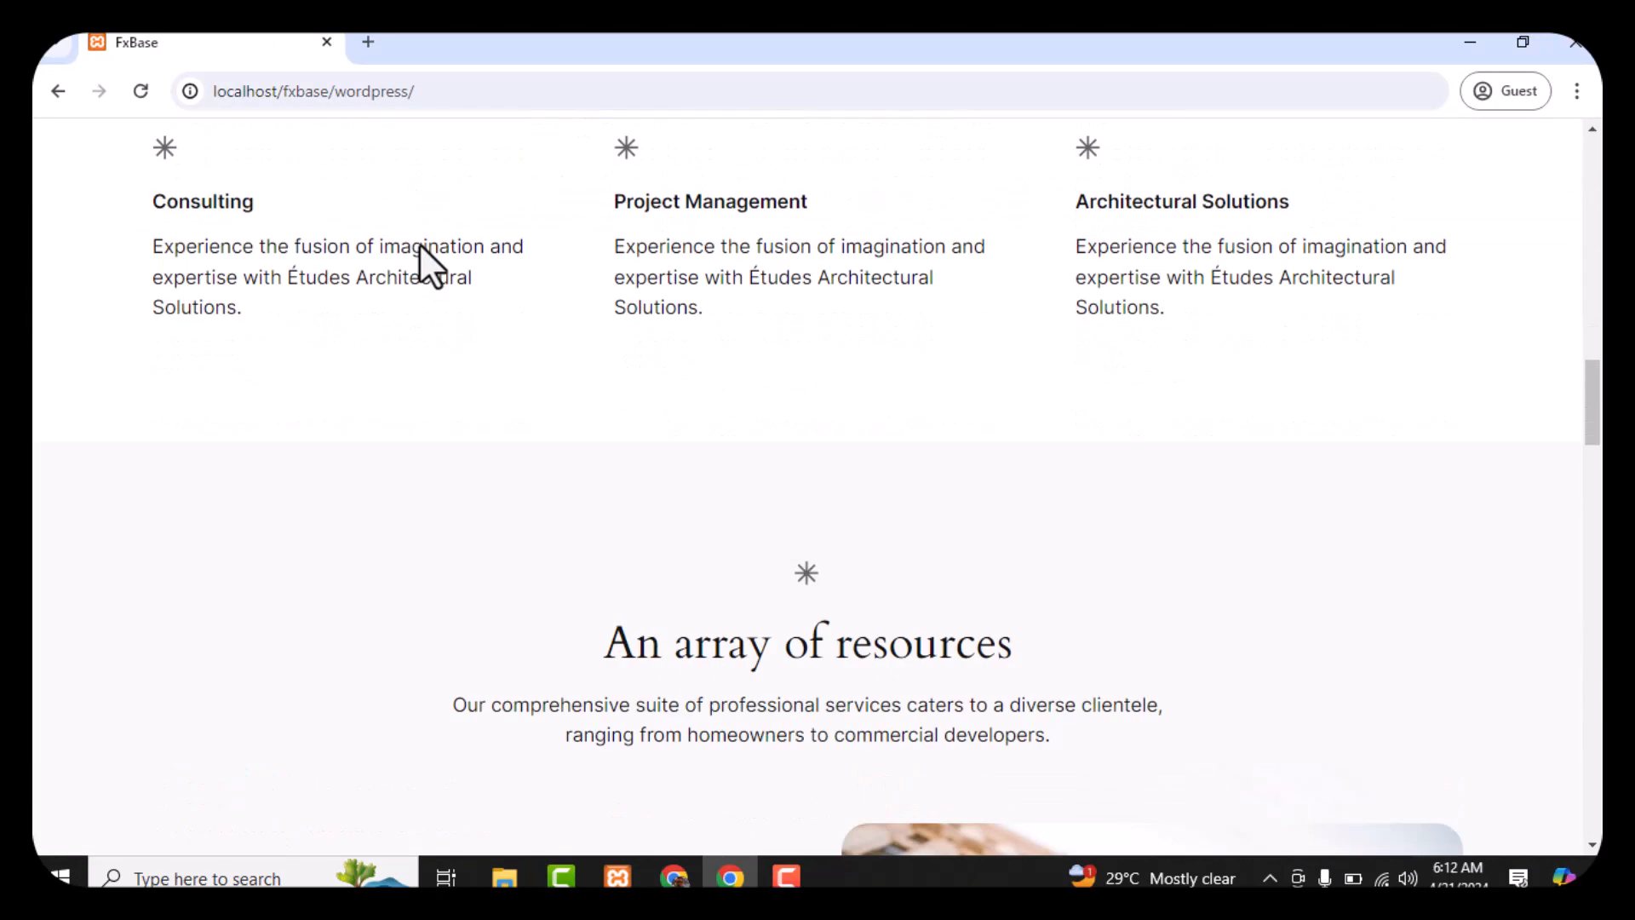
pyautogui.scroll(-11, 421, 238)
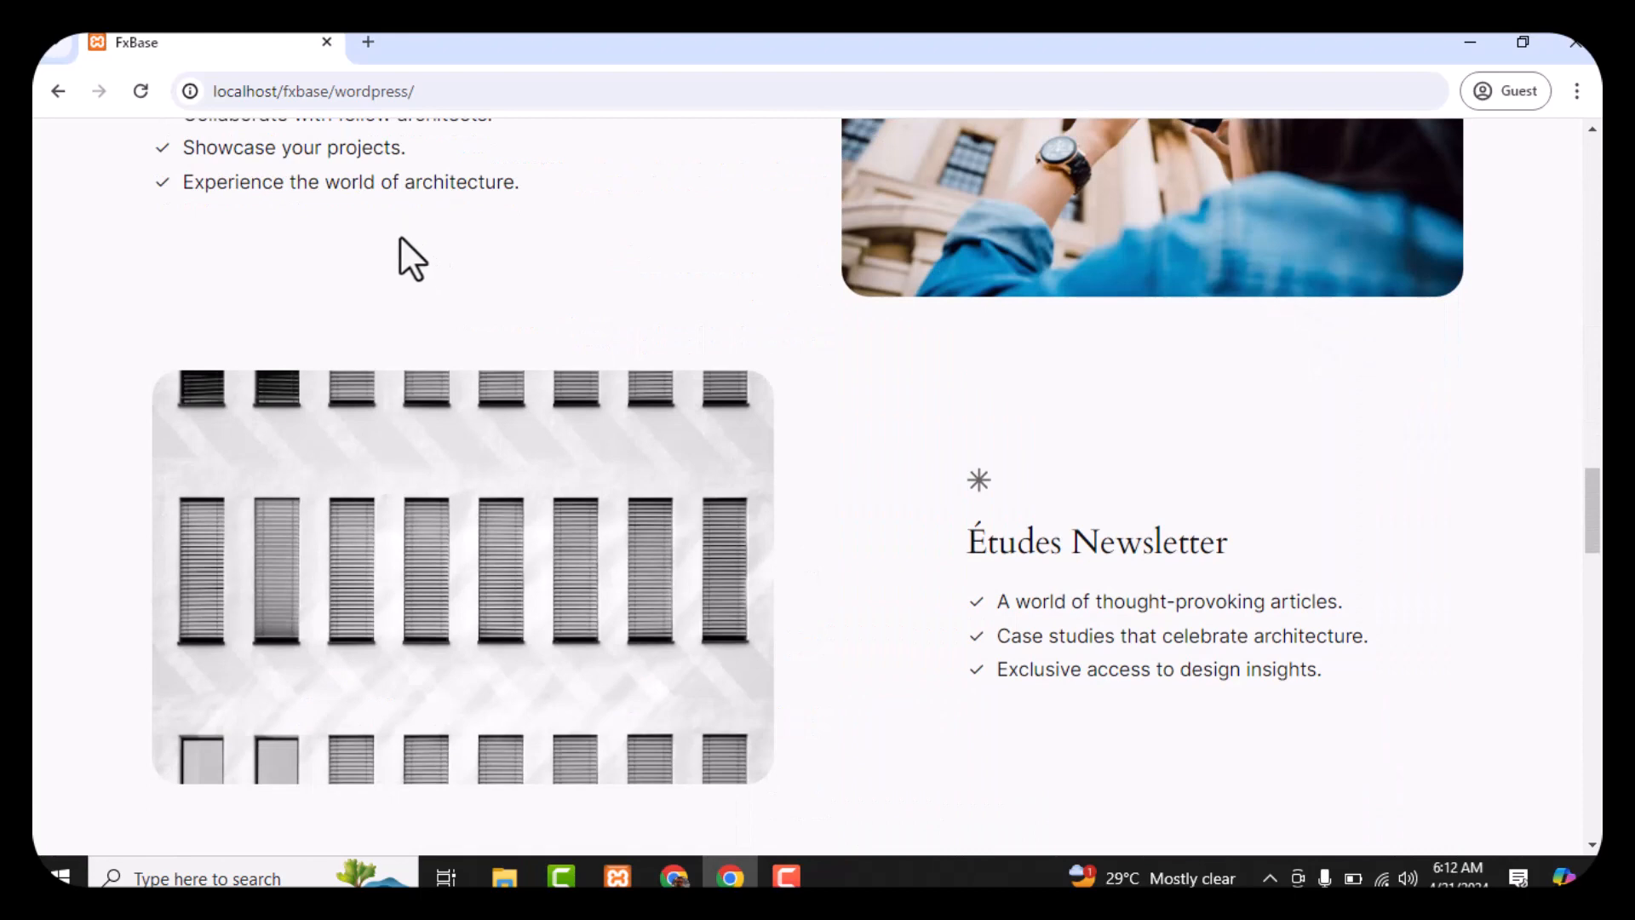
pyautogui.scroll(20, 400, 235)
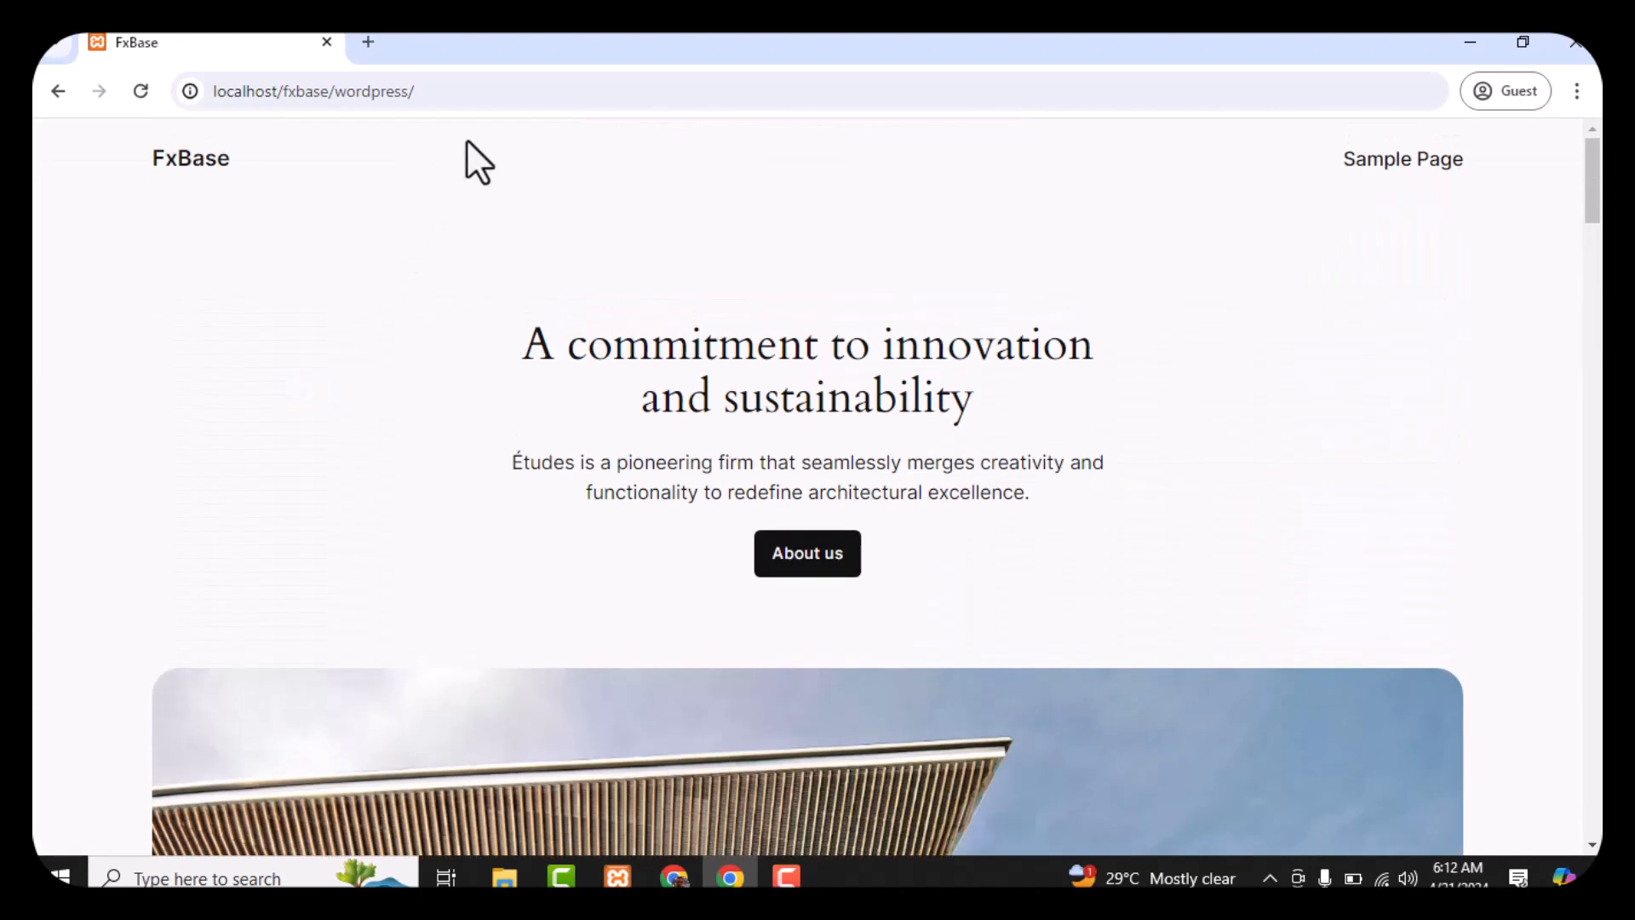
pyautogui.click(563, 97)
# Append wp-admin to the address to load localhost/fxbase/wordpress/wp-admin
pyautogui.click(563, 98)
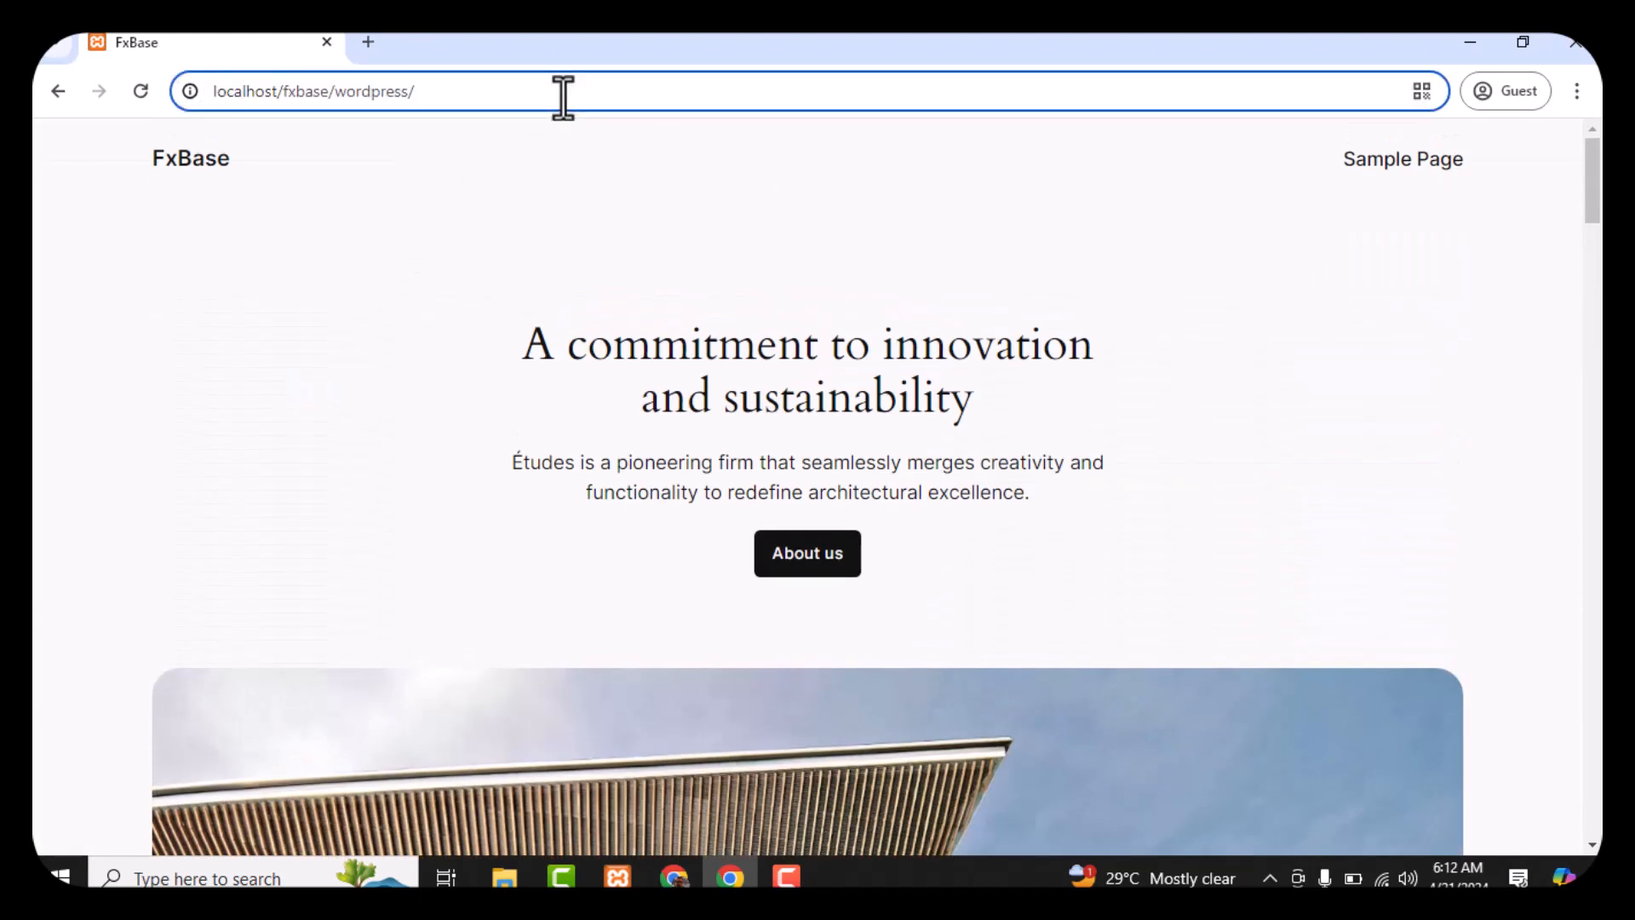
pyautogui.write('w')
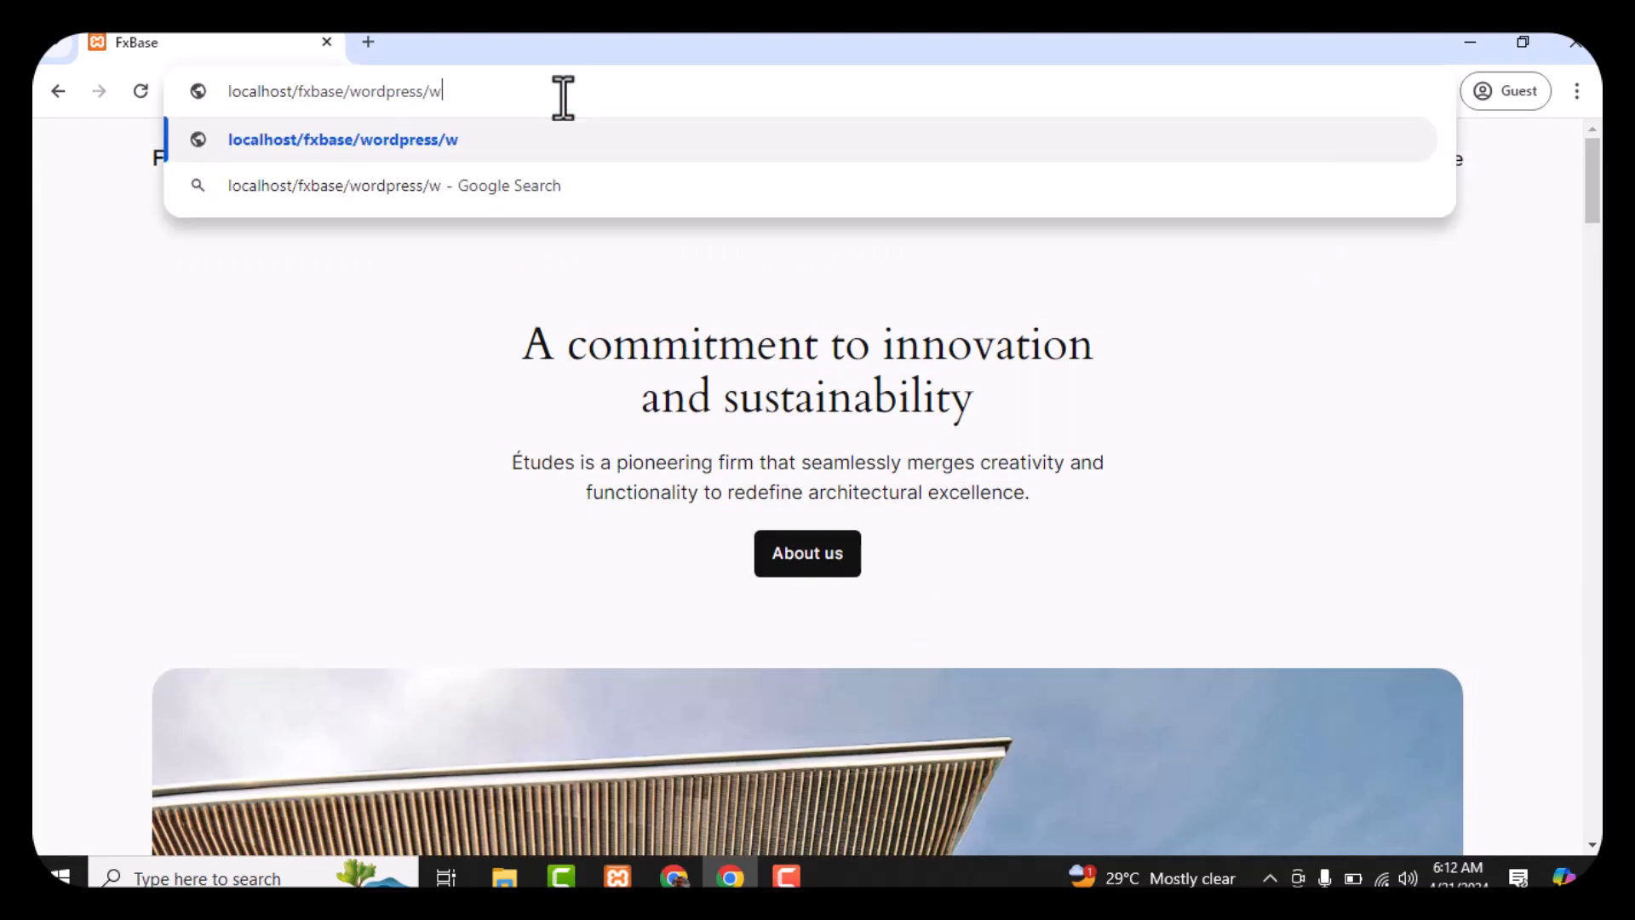
pyautogui.write('p-')
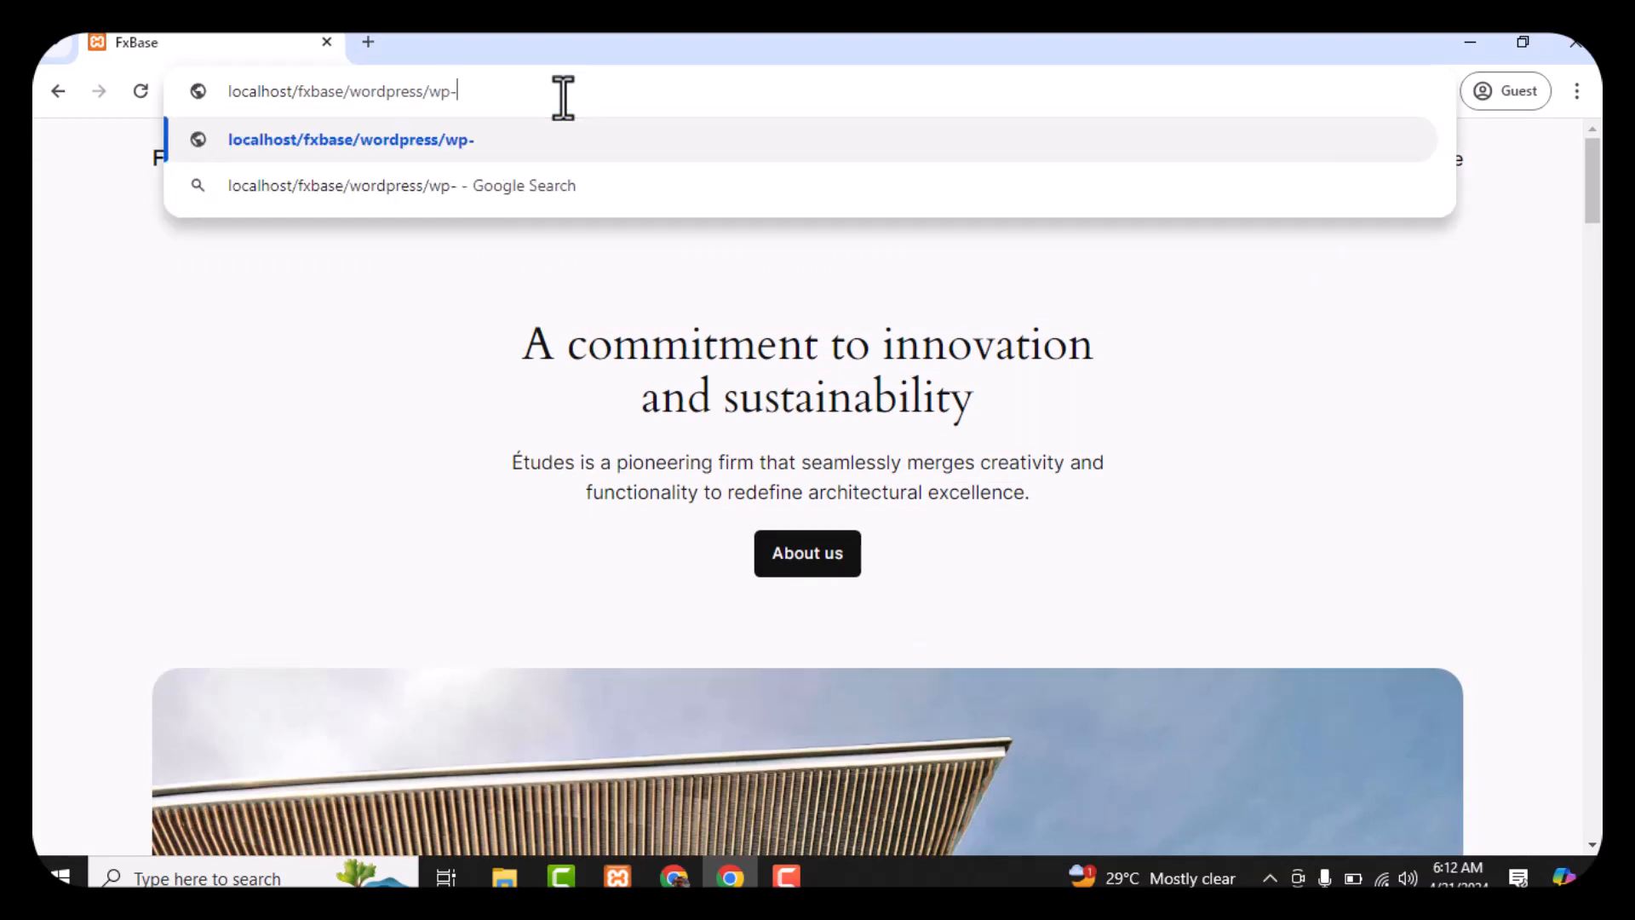
pyautogui.write('admin')
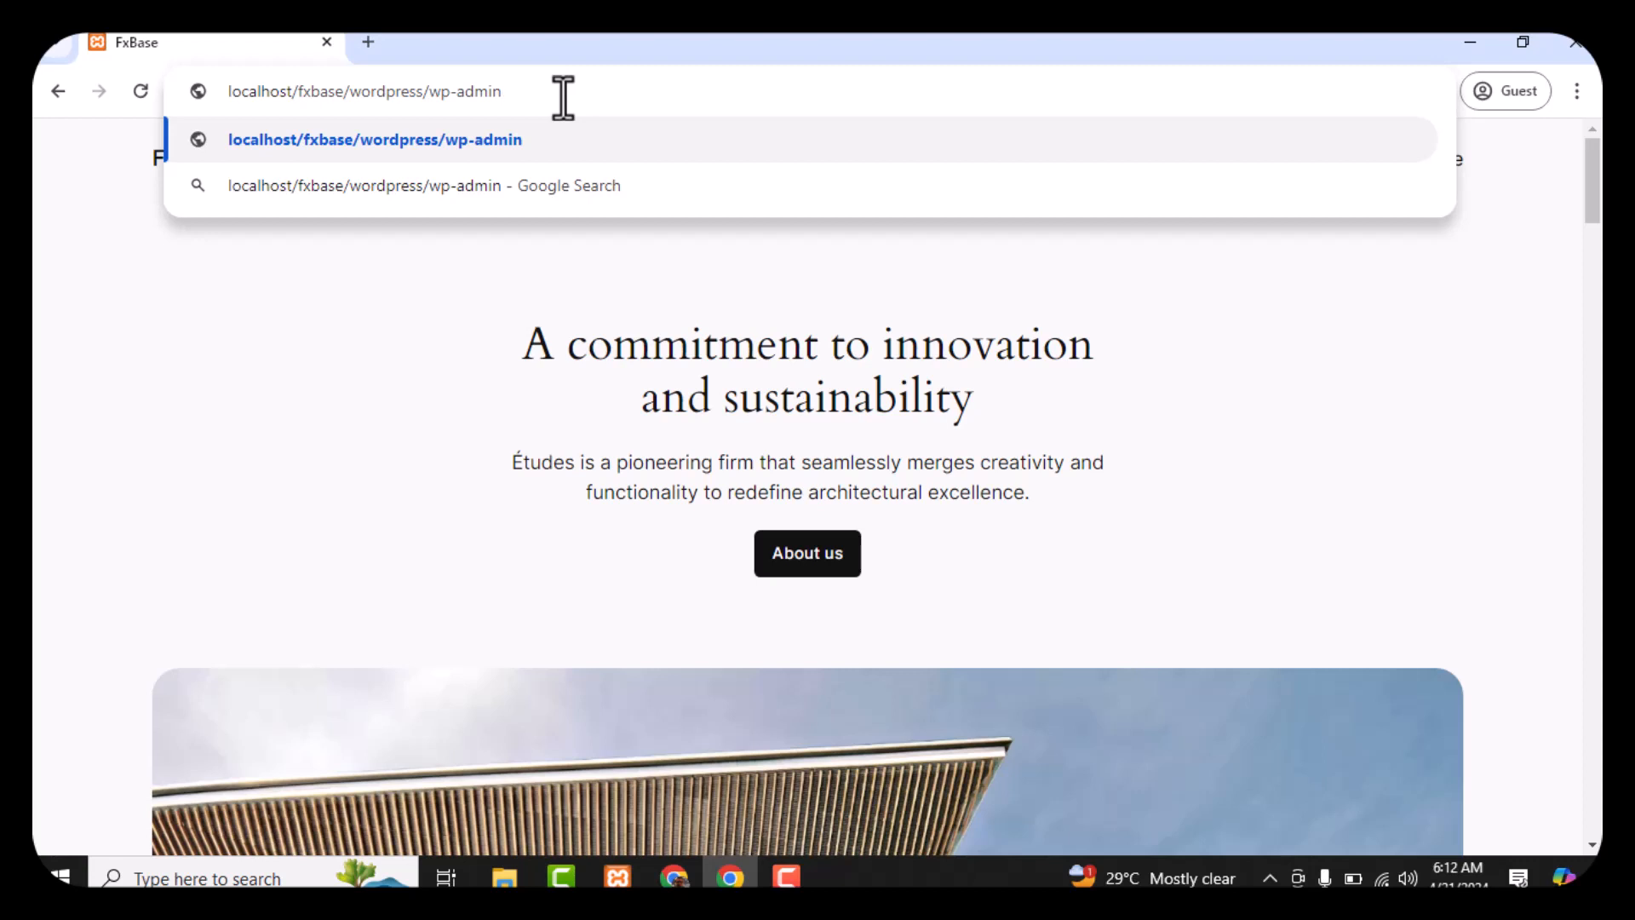
pyautogui.press('Return')
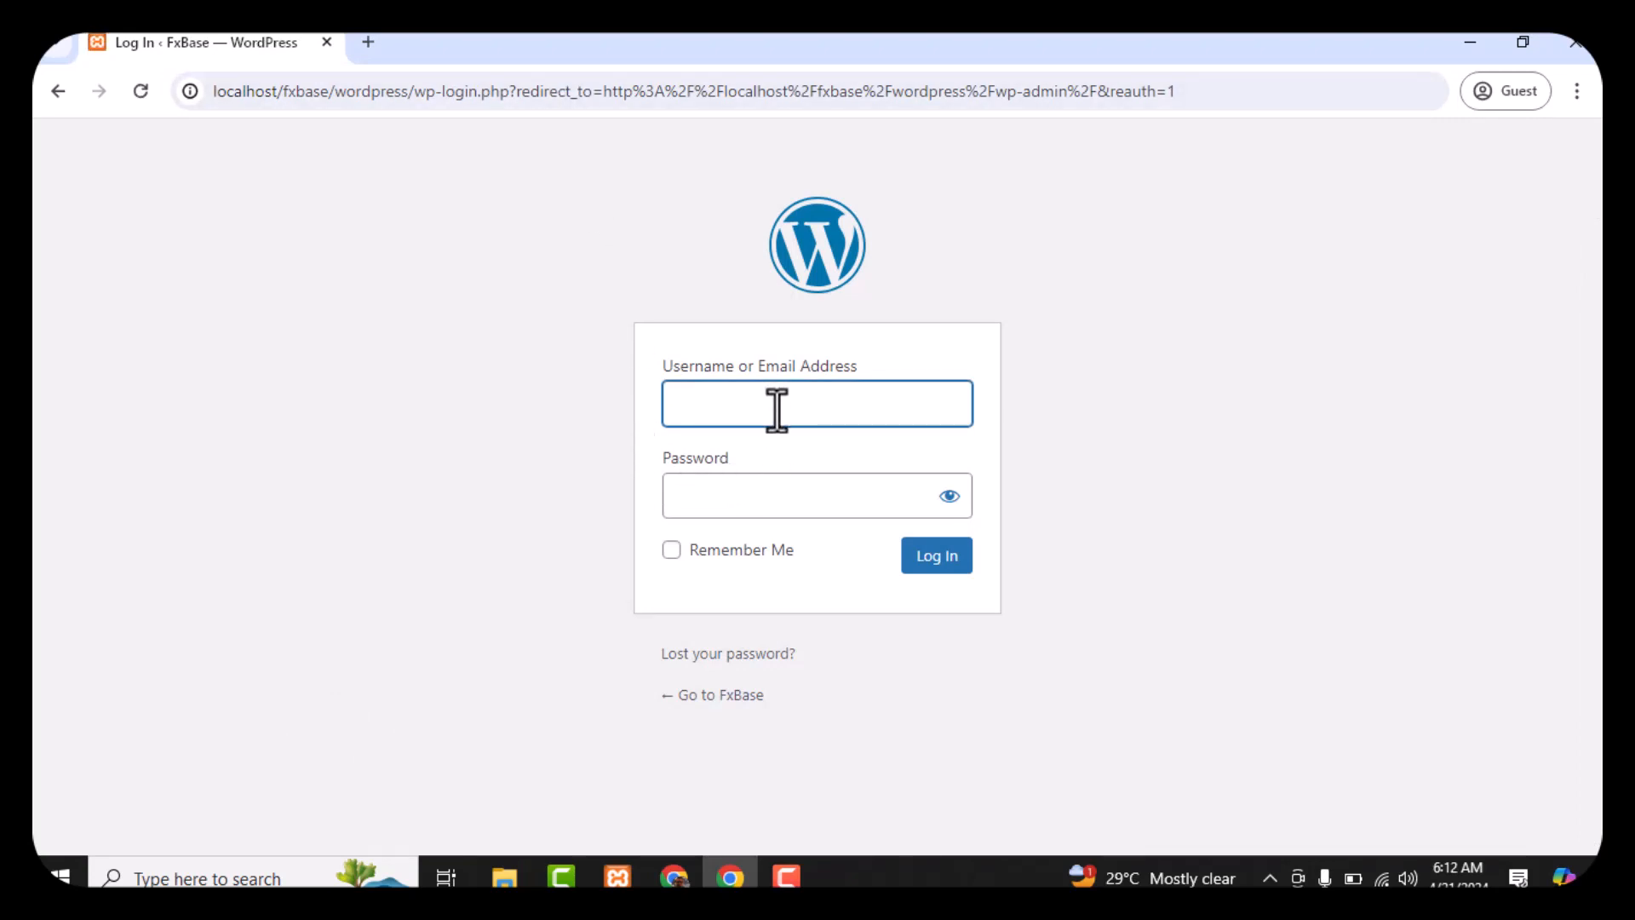
# Log in with the admin username and password, using the eye icon to check the password
pyautogui.click(764, 497)
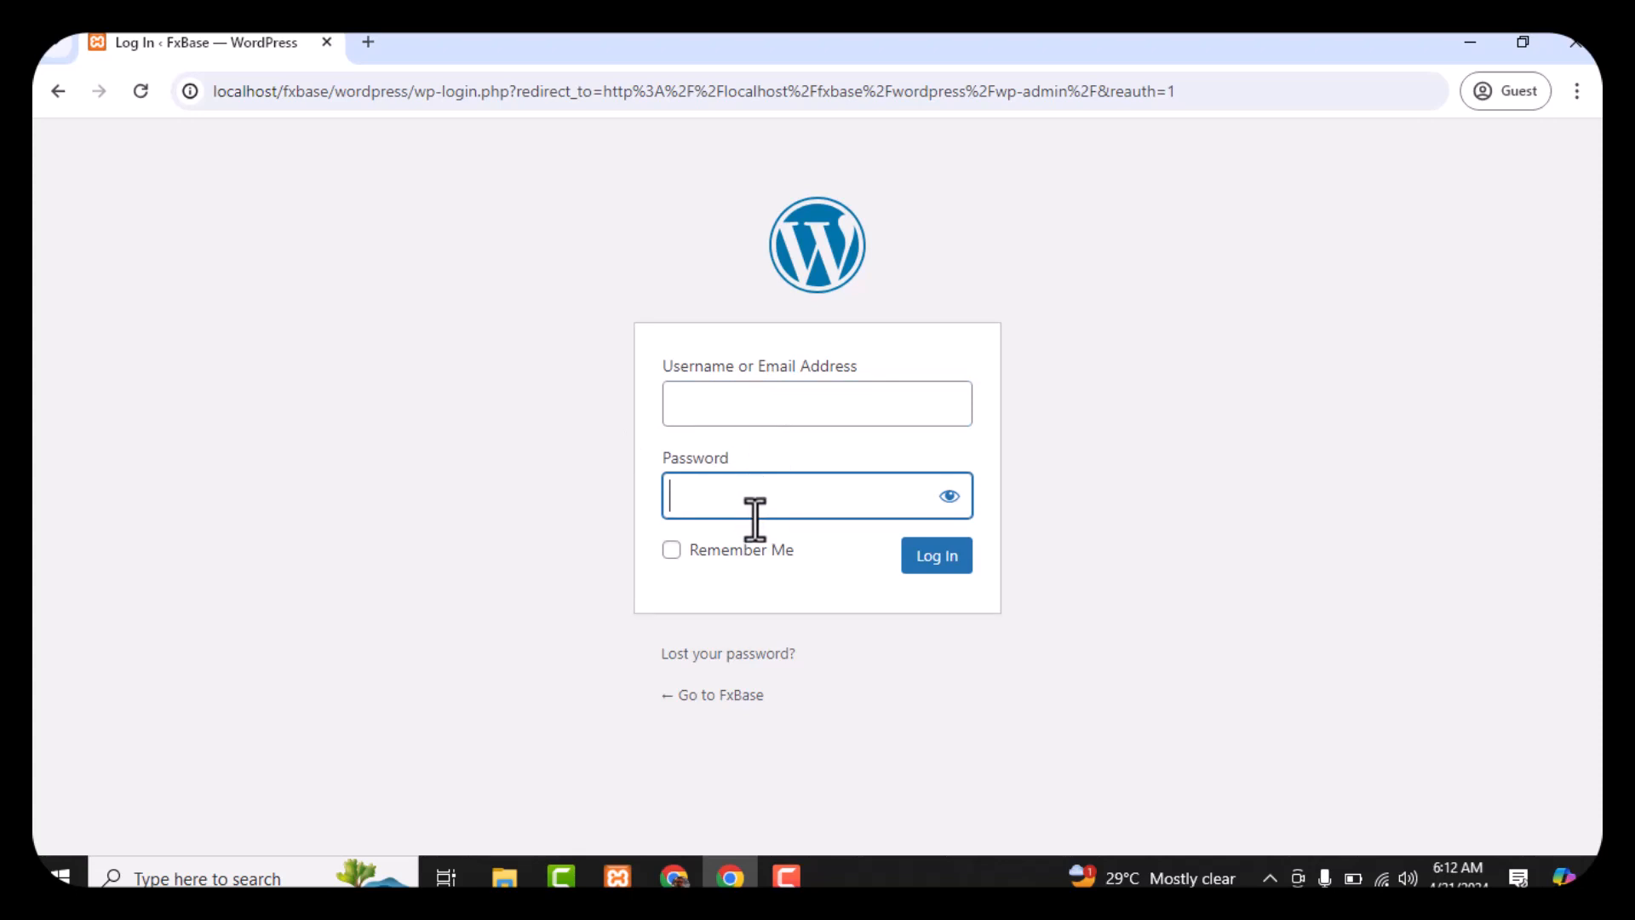
pyautogui.click(786, 403)
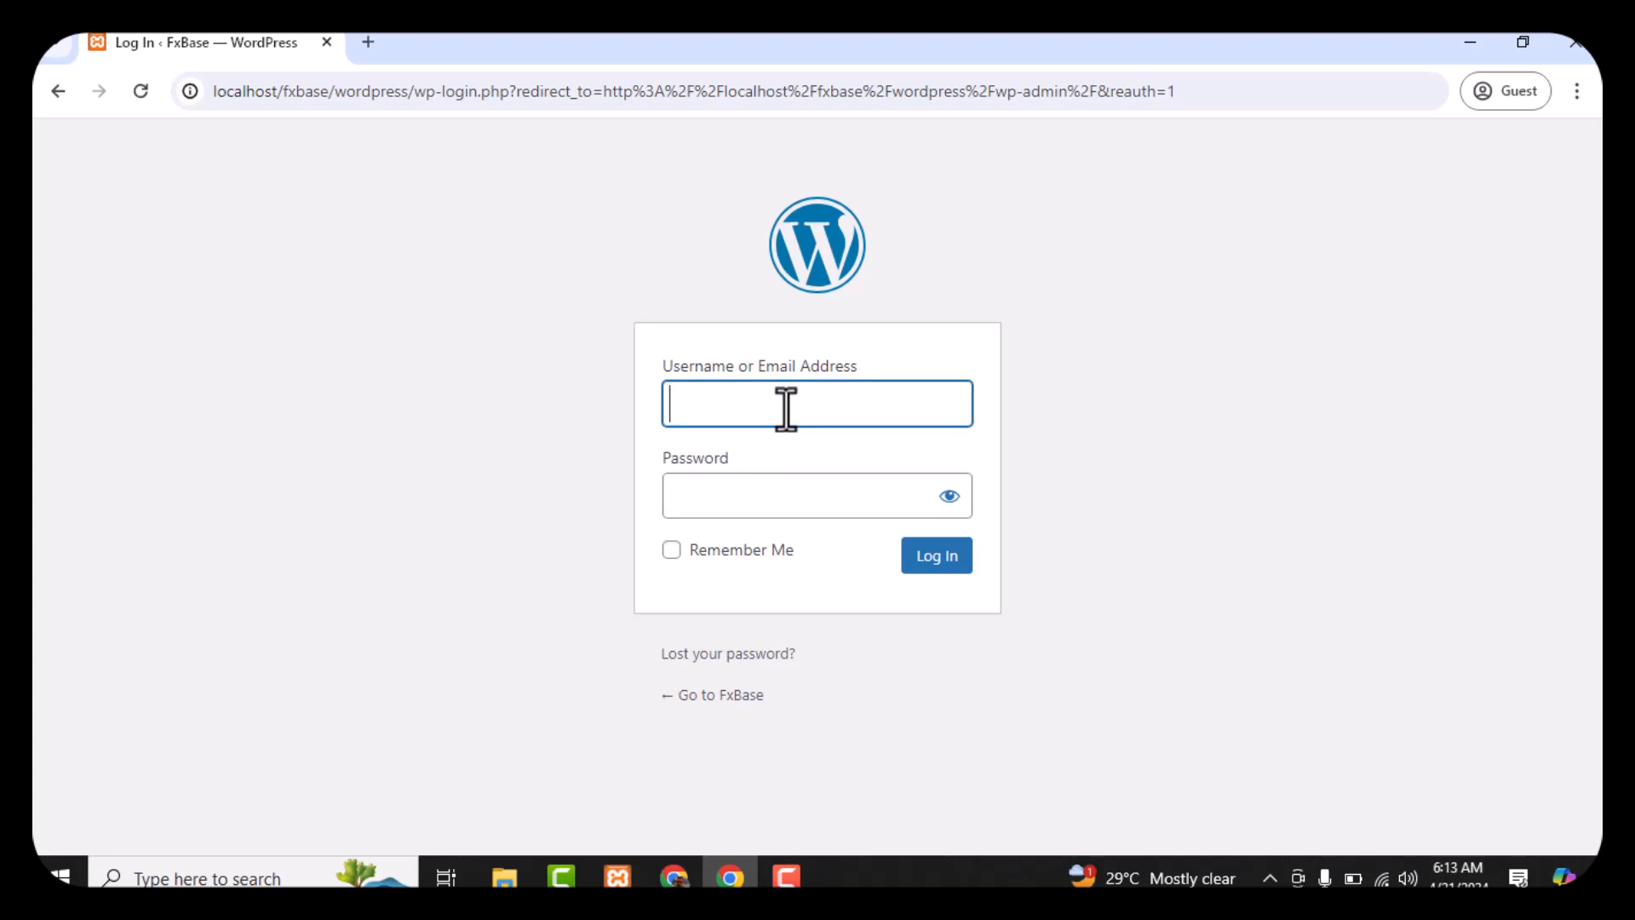
pyautogui.write('fxbase')
pyautogui.click(949, 502)
pyautogui.click(857, 501)
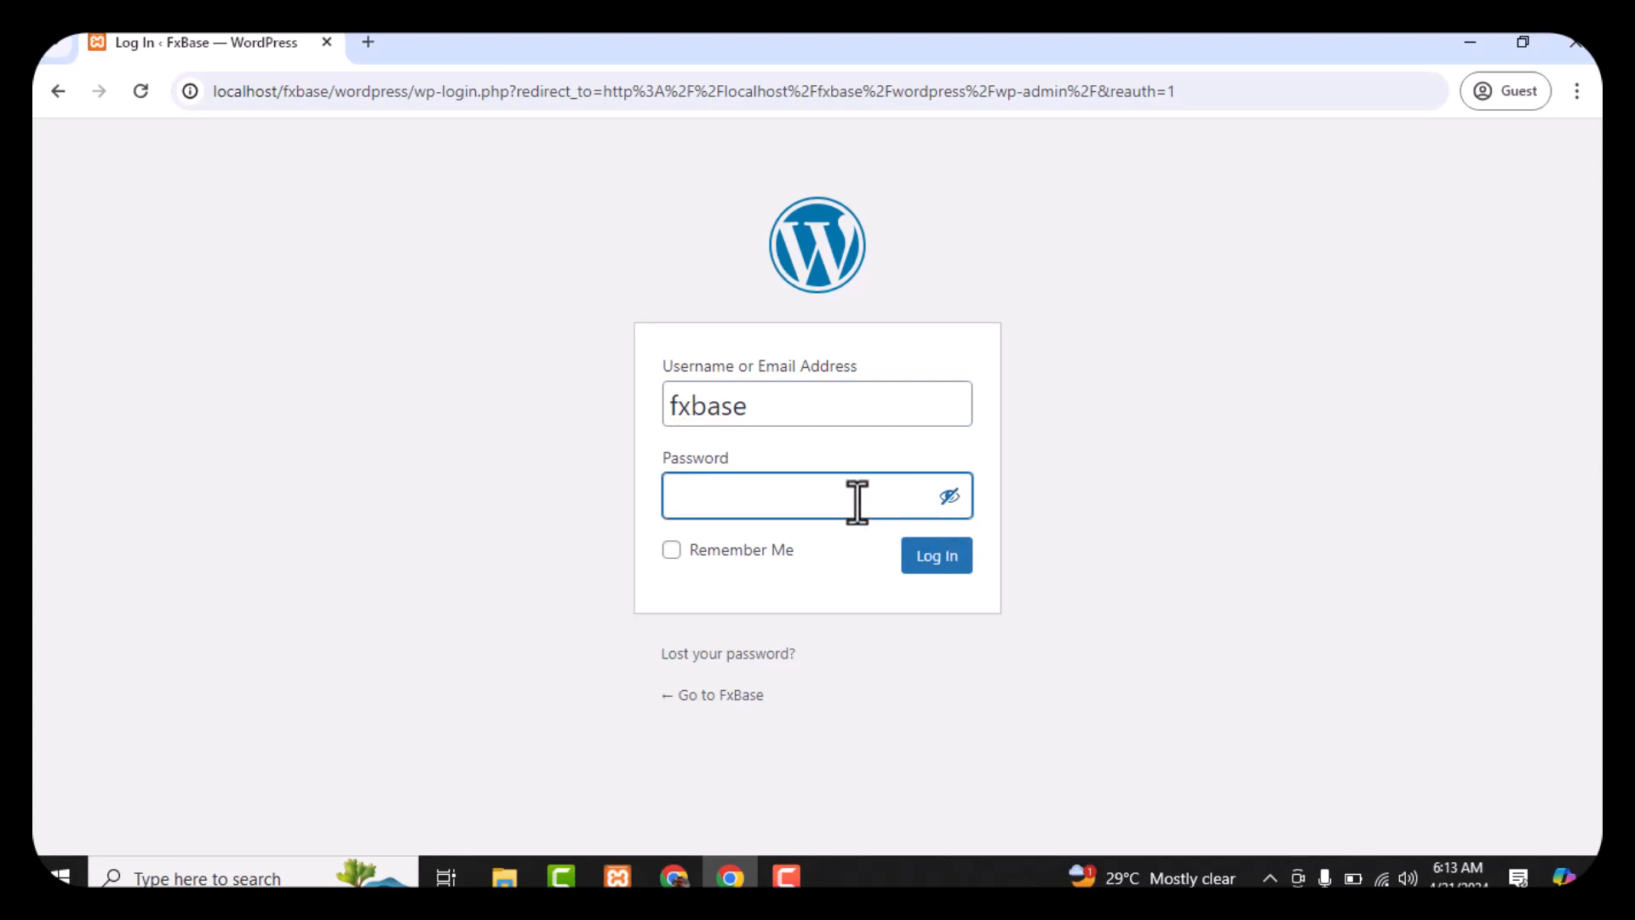
pyautogui.click(949, 496)
pyautogui.write('*******')
pyautogui.click(932, 565)
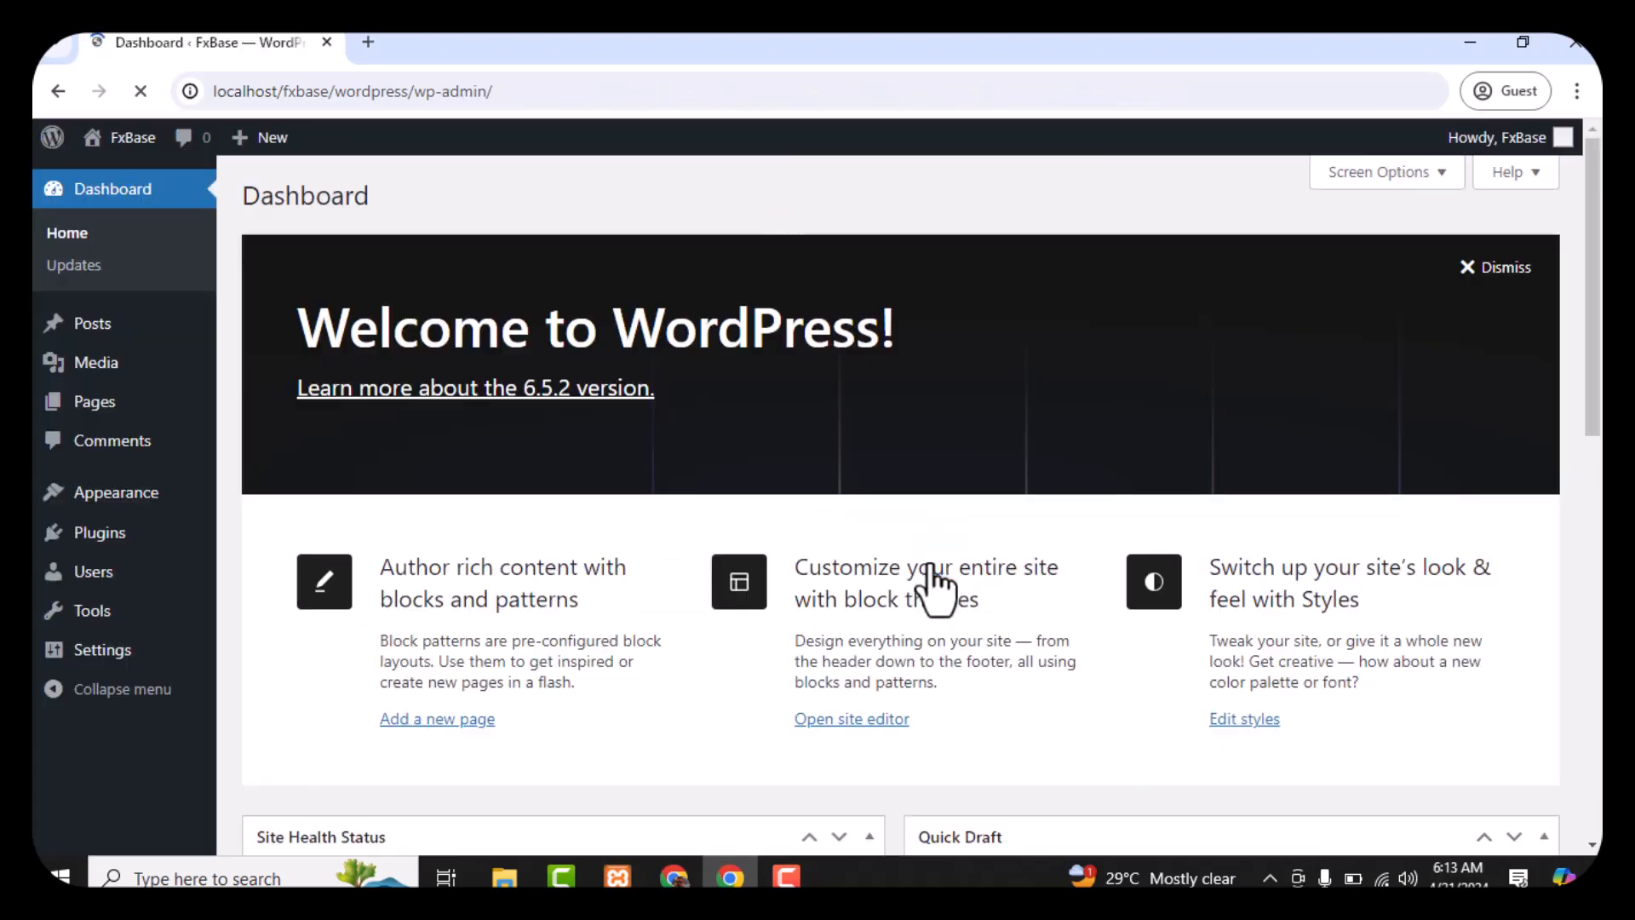
# Scroll through the FxBase Dashboard's WordPress 6.5.2 welcome panel and widgets, then back to the top
pyautogui.scroll(-9, 925, 534)
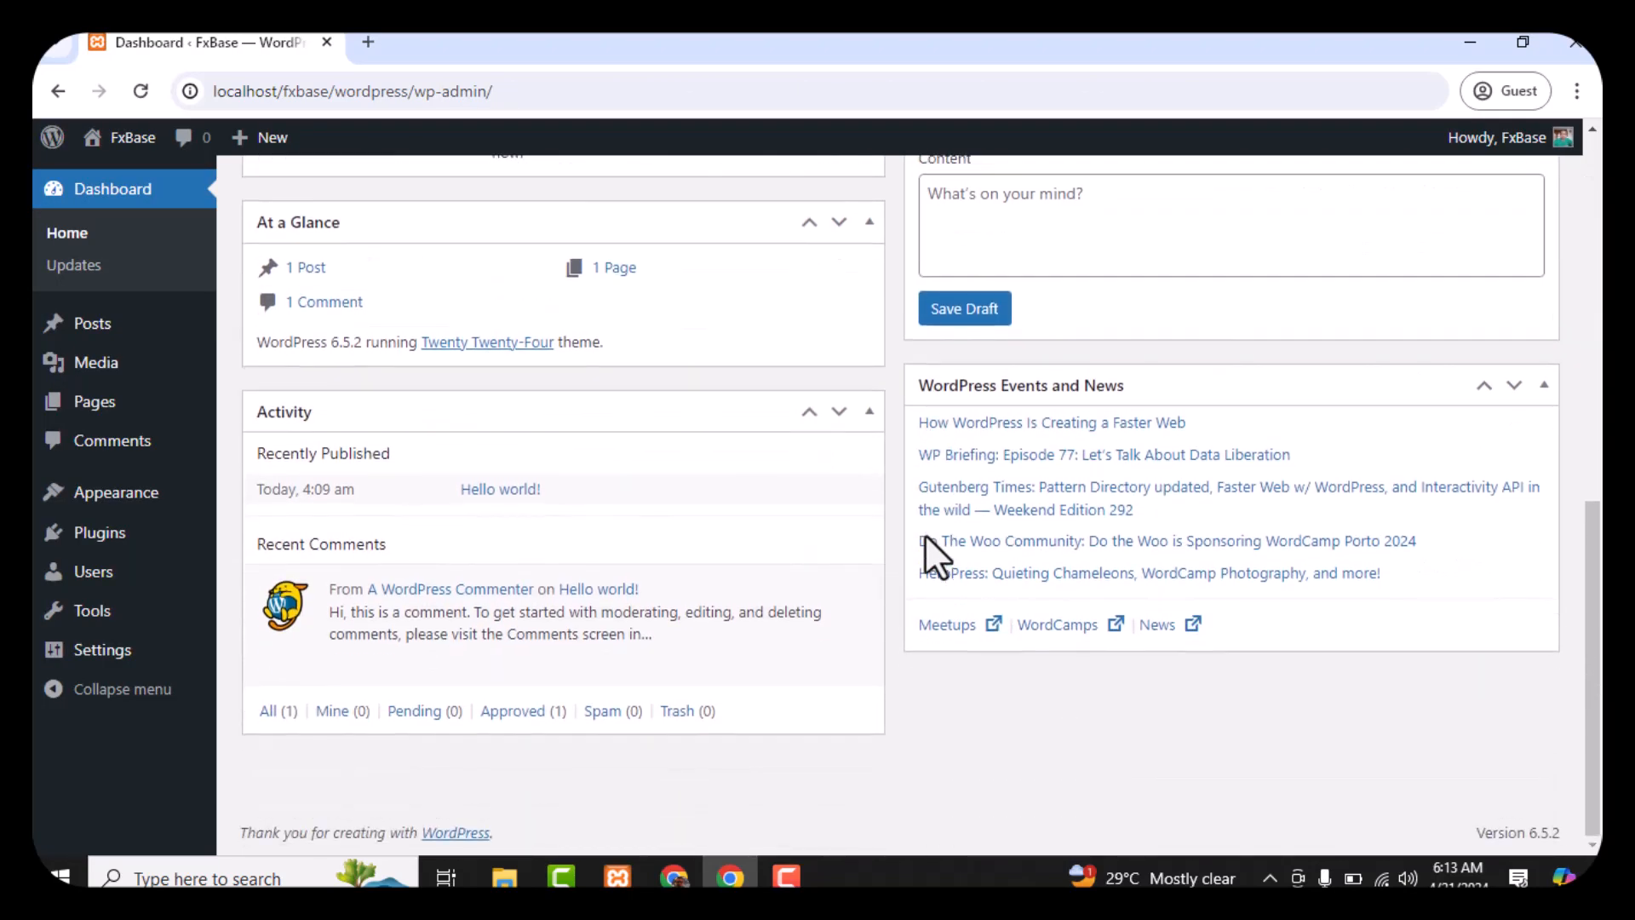
pyautogui.scroll(6, 924, 534)
pyautogui.scroll(3, 925, 534)
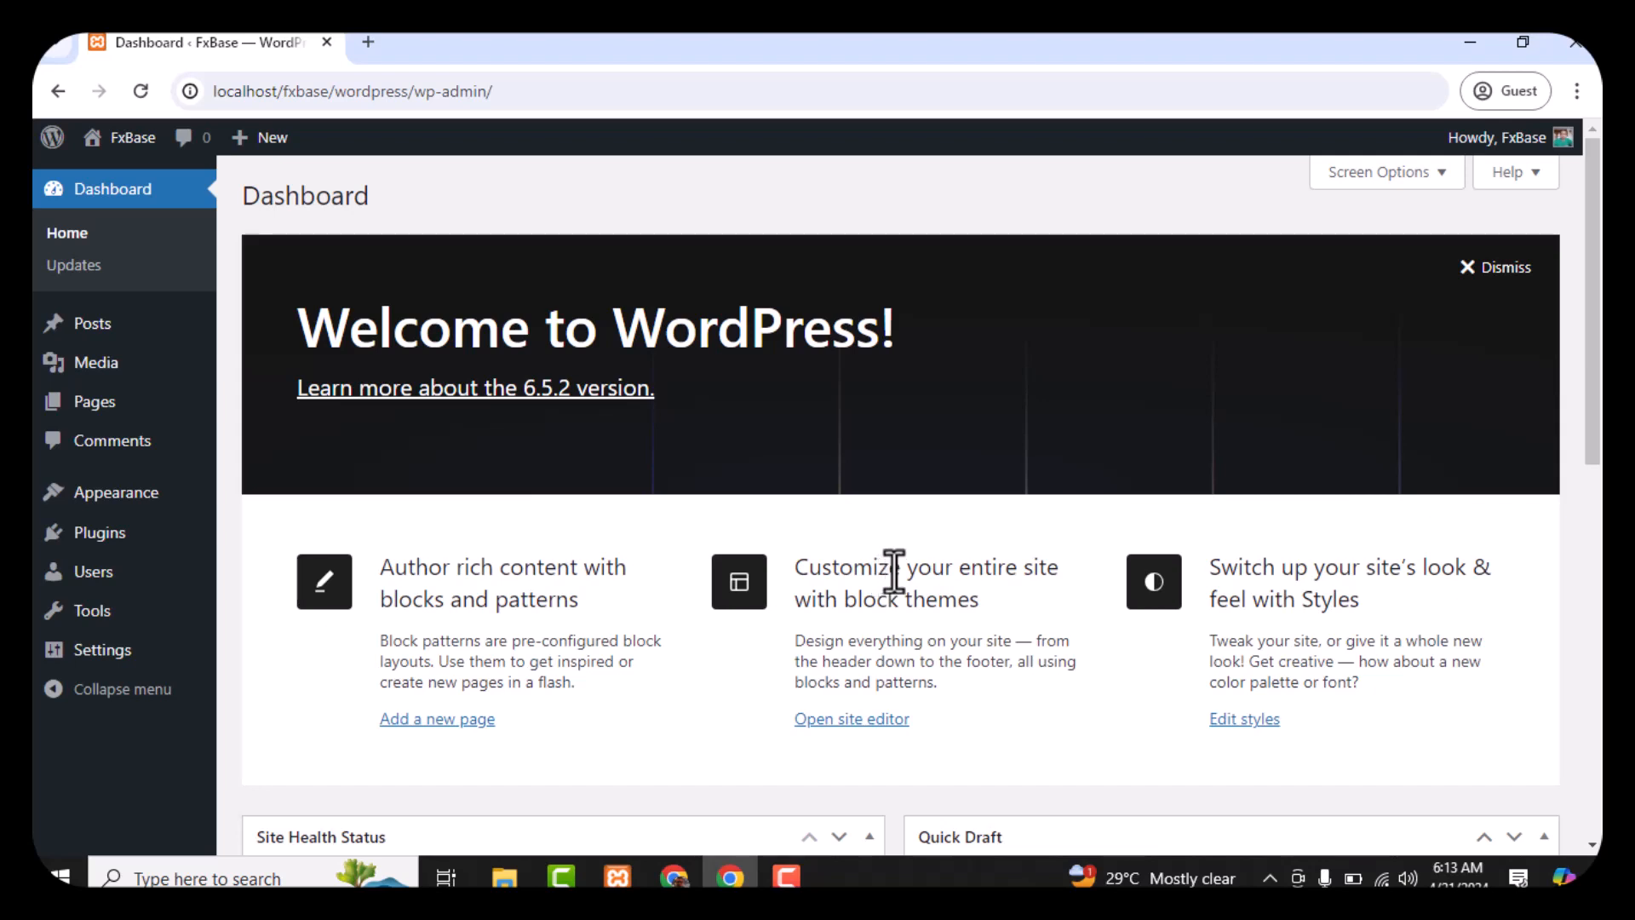
pyautogui.click(785, 877)
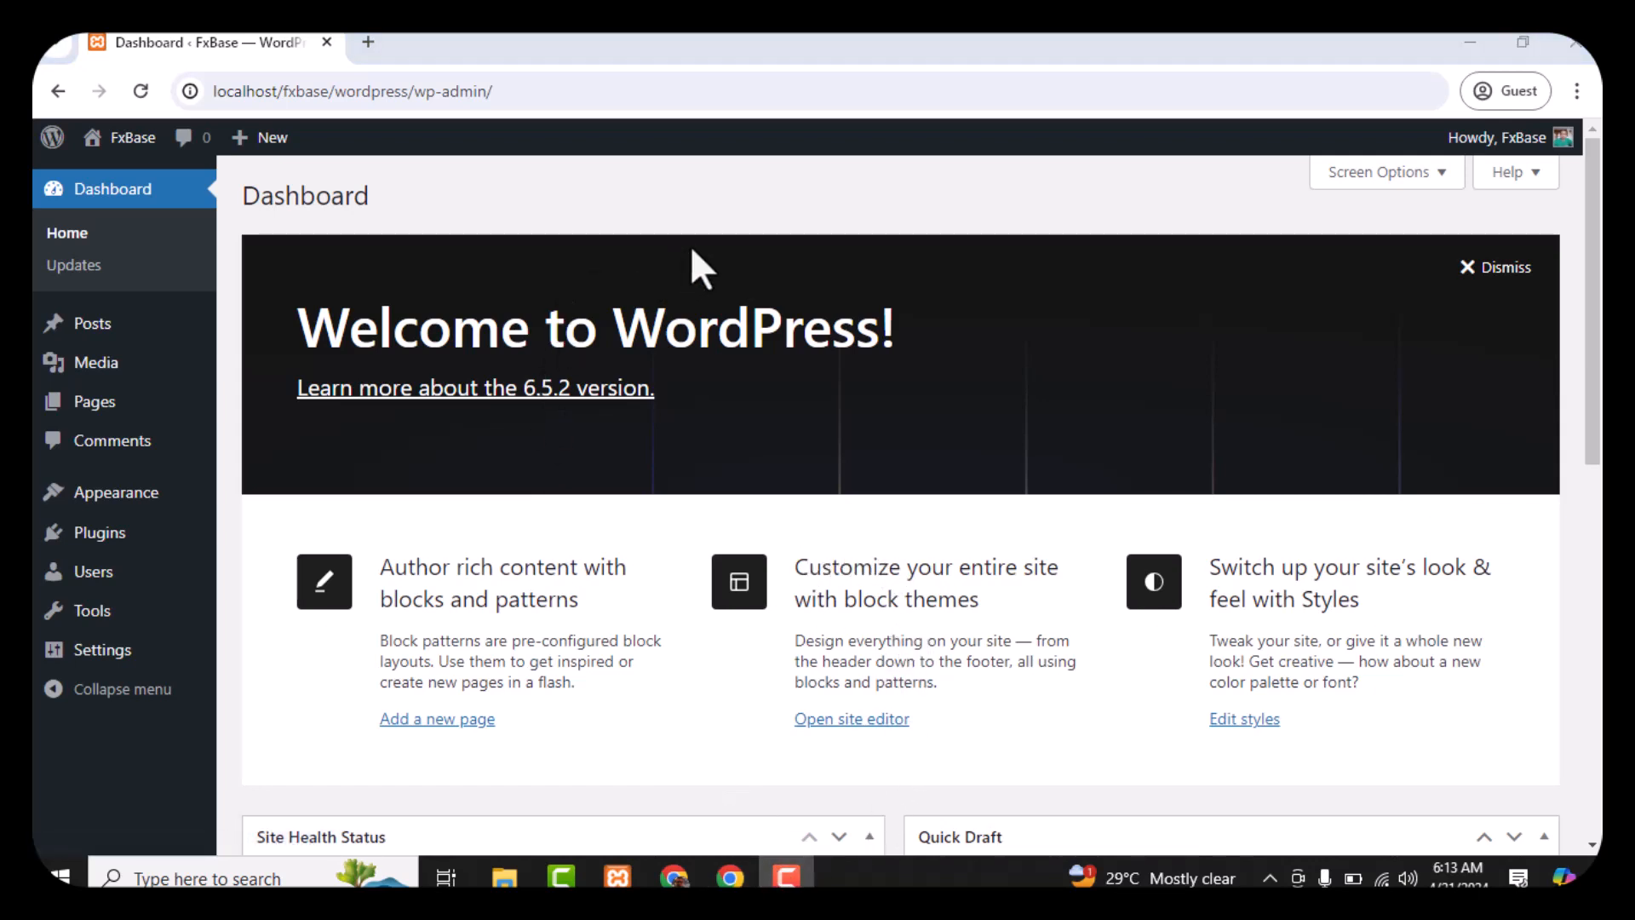